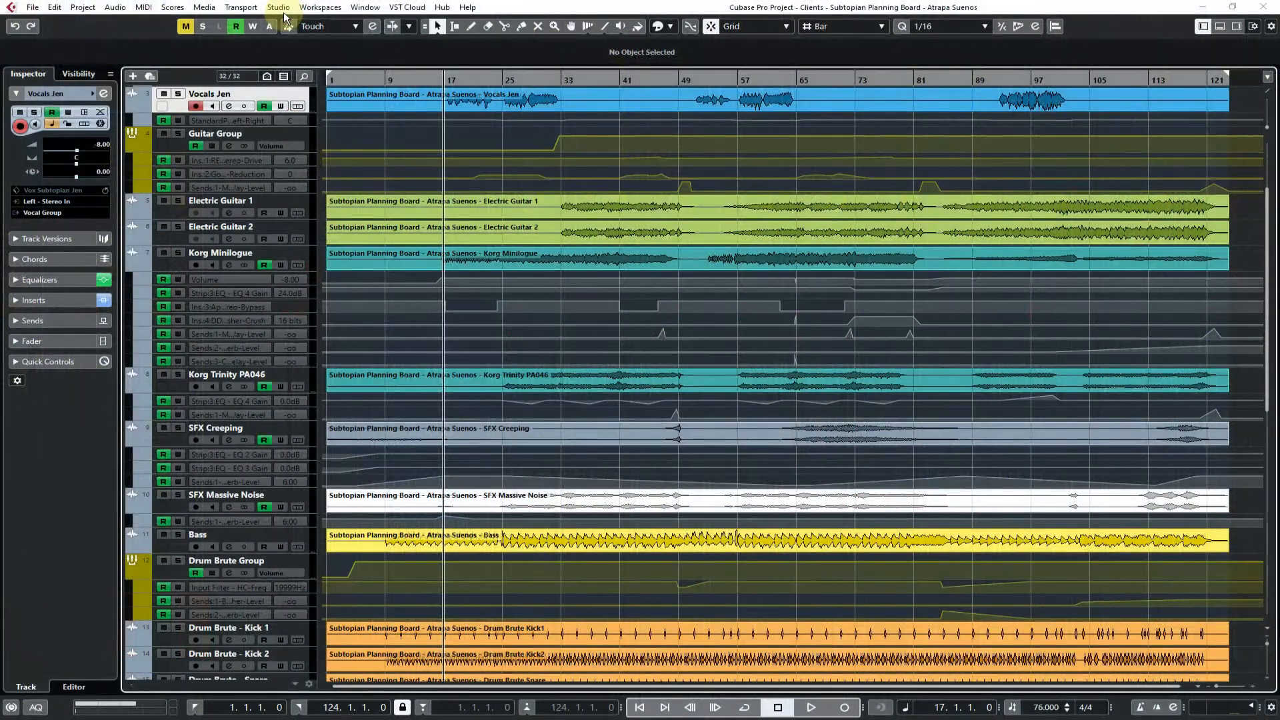
{"action": "left_click", "coordinate": [279, 8]}
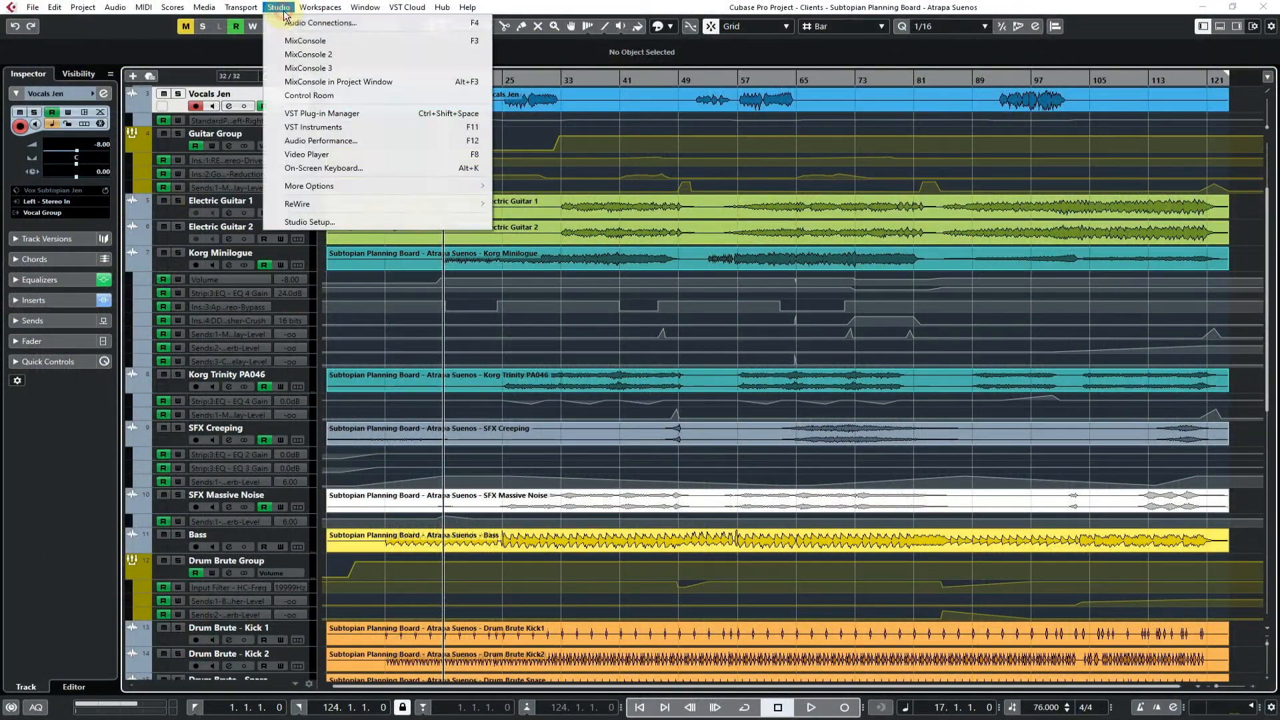
{"action": "left_click", "coordinate": [307, 96]}
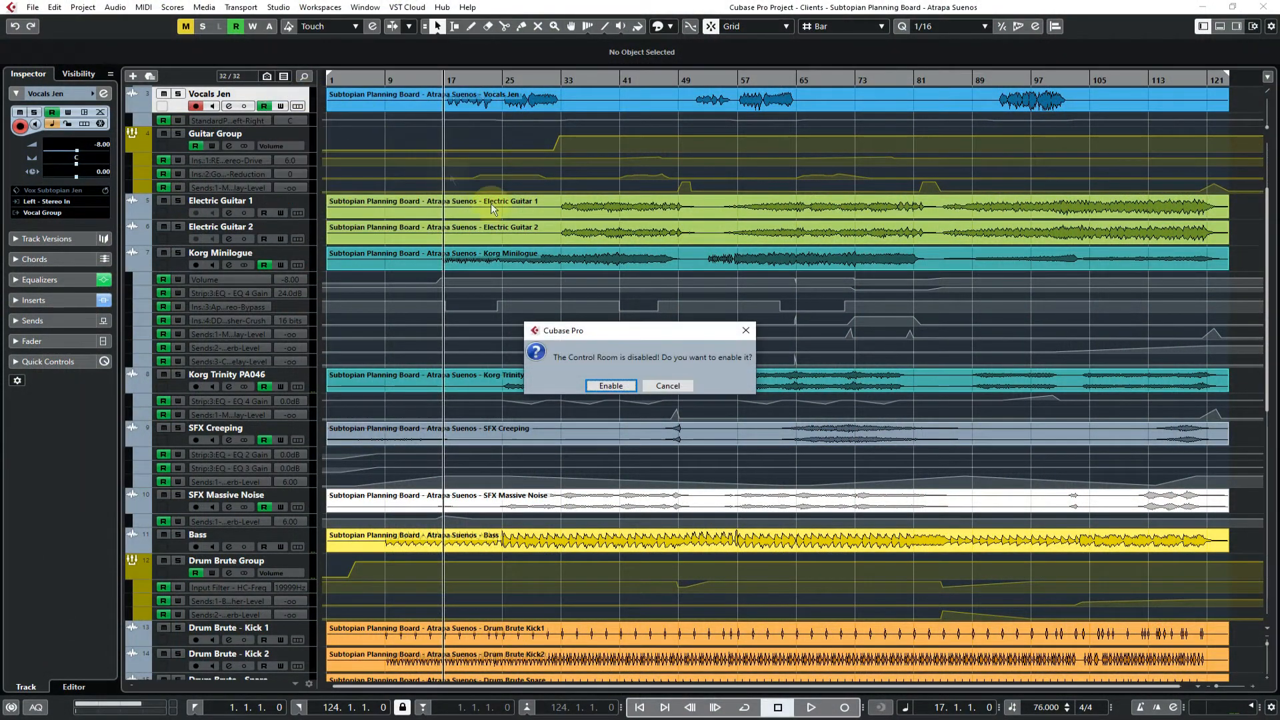
{"action": "left_click", "coordinate": [666, 389]}
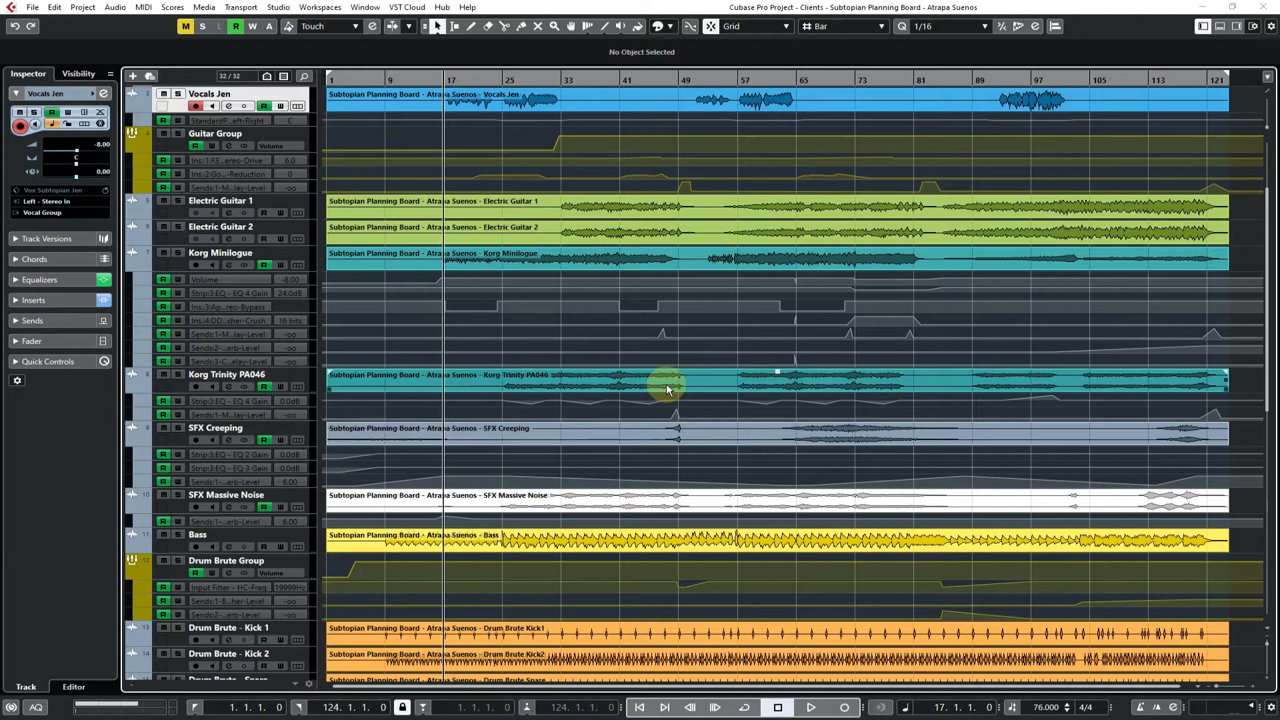
Review the output buses and the Group/FX routing in the Audio Connections window, and close it
{"action": "key", "text": "F4"}
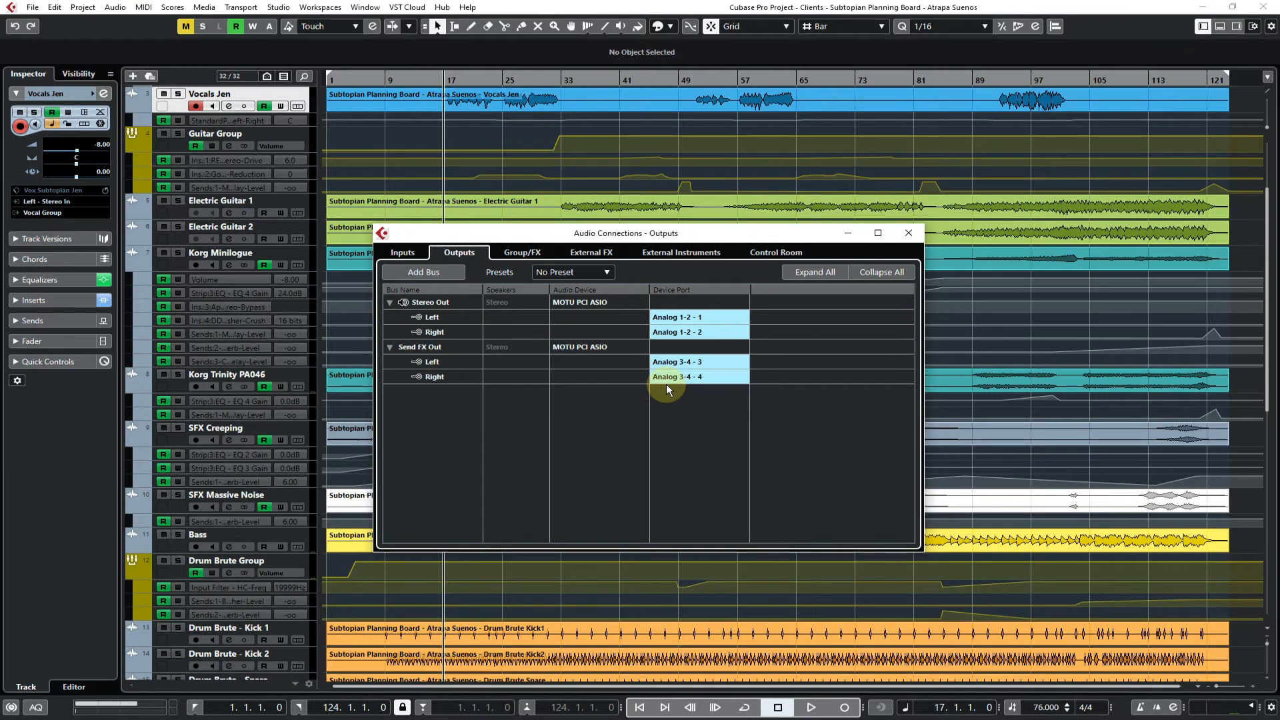
{"action": "left_click", "coordinate": [527, 254]}
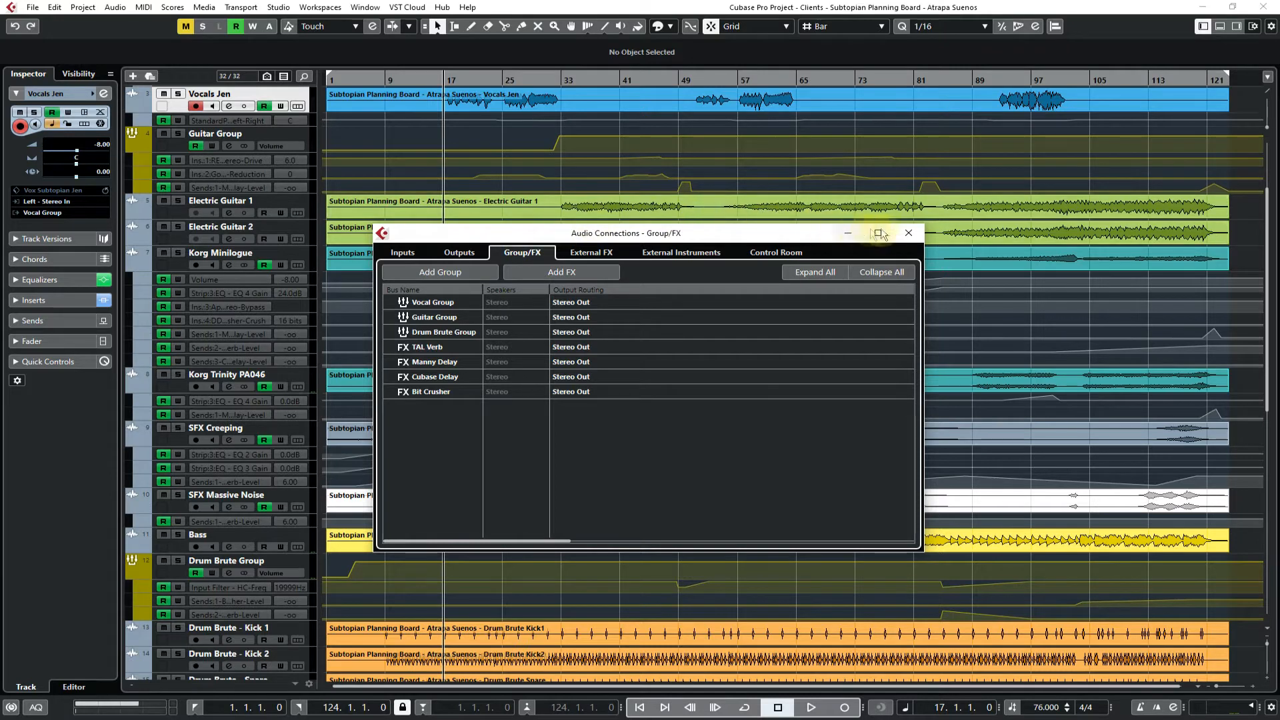
{"action": "left_click", "coordinate": [908, 233]}
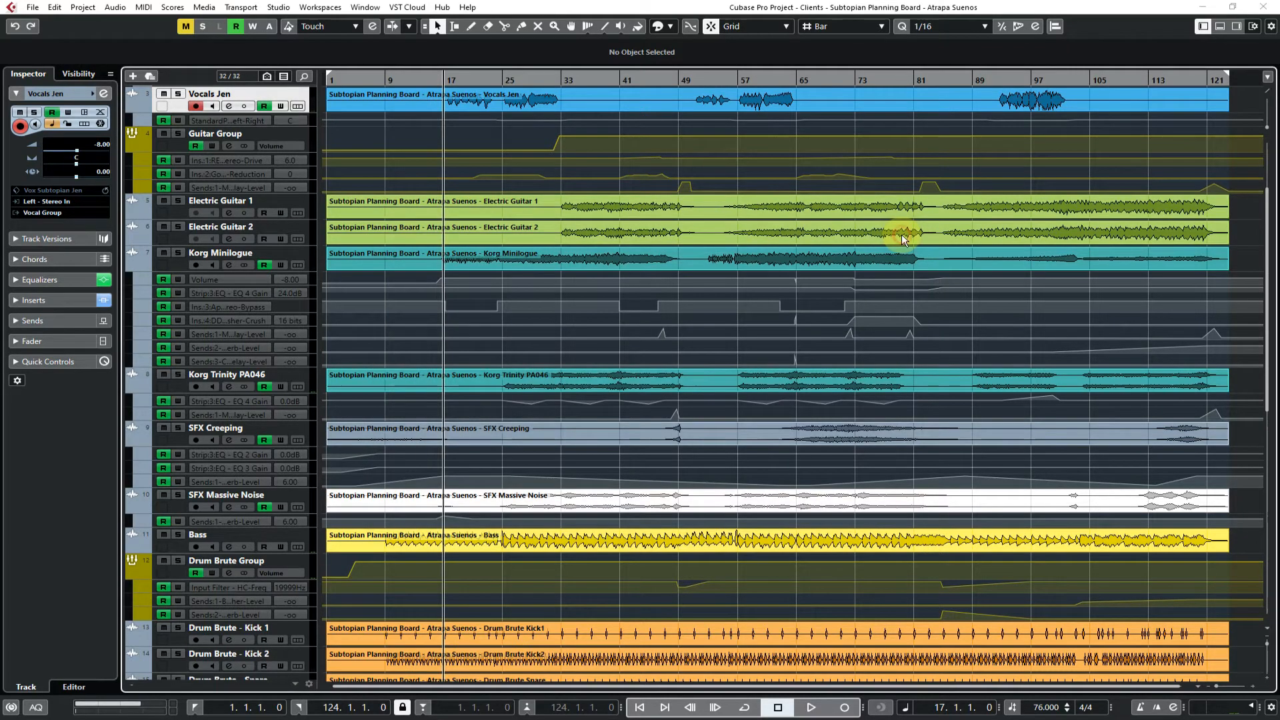
Open the VST Plug-in Manager and examine the instruments in the Arturia, Cubase, Drums and Native Instruments folders
{"action": "left_click", "coordinate": [52, 12]}
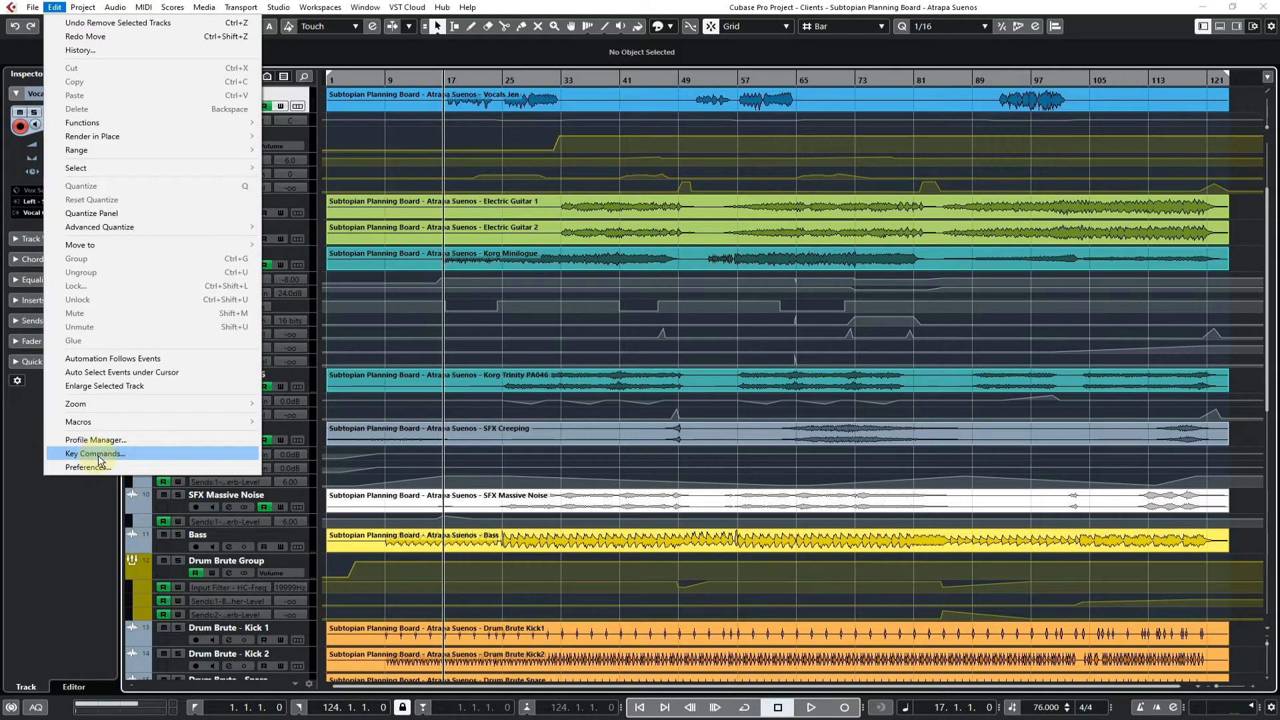
{"action": "left_click", "coordinate": [275, 268]}
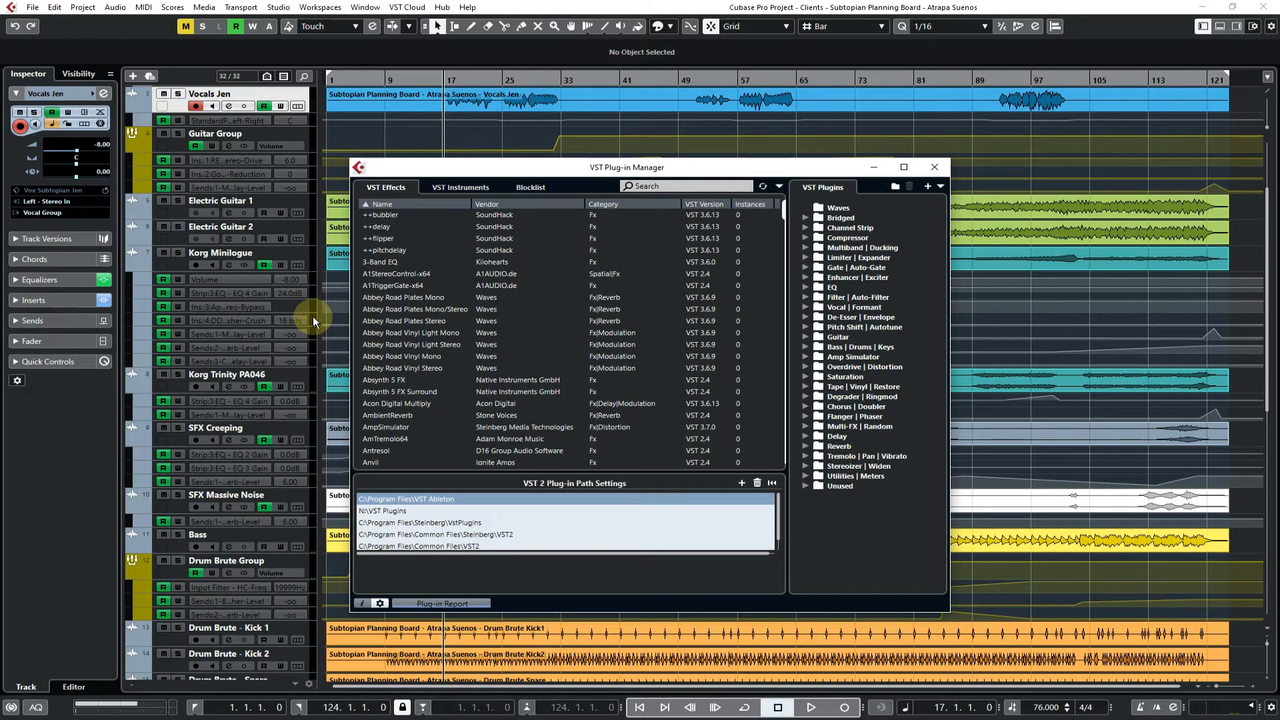
{"action": "left_click", "coordinate": [459, 187]}
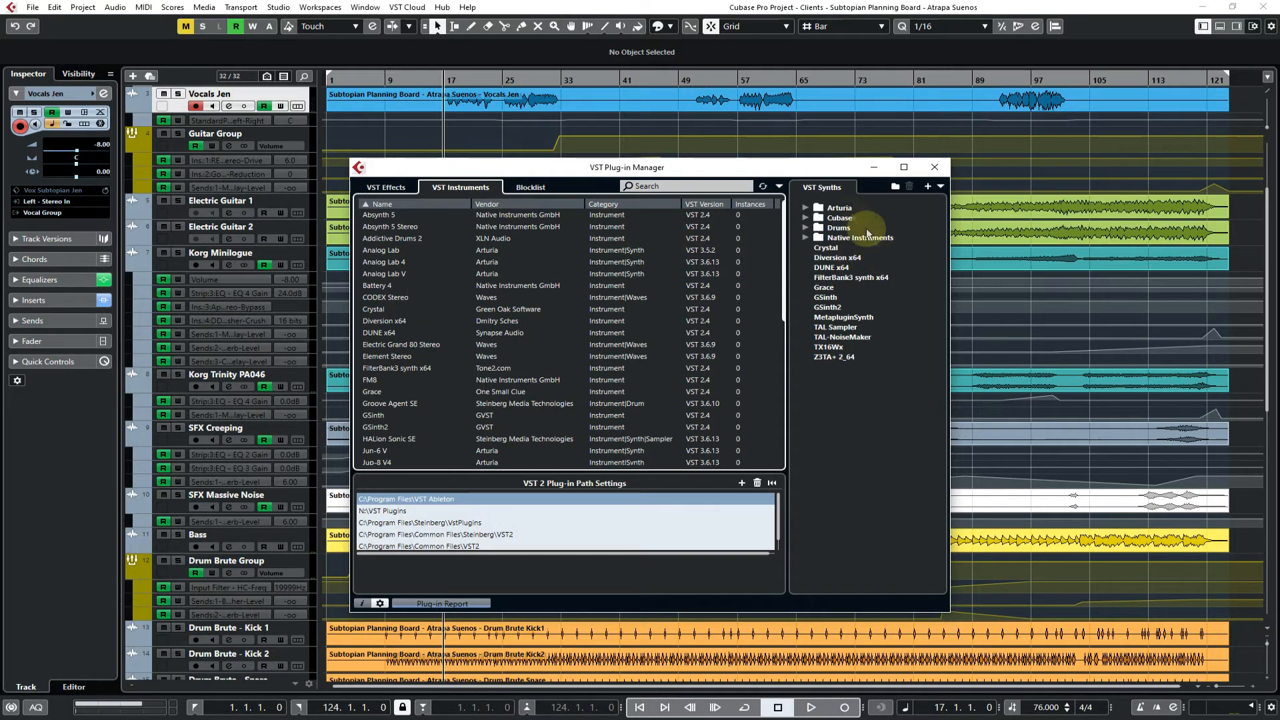
{"action": "left_click", "coordinate": [806, 208]}
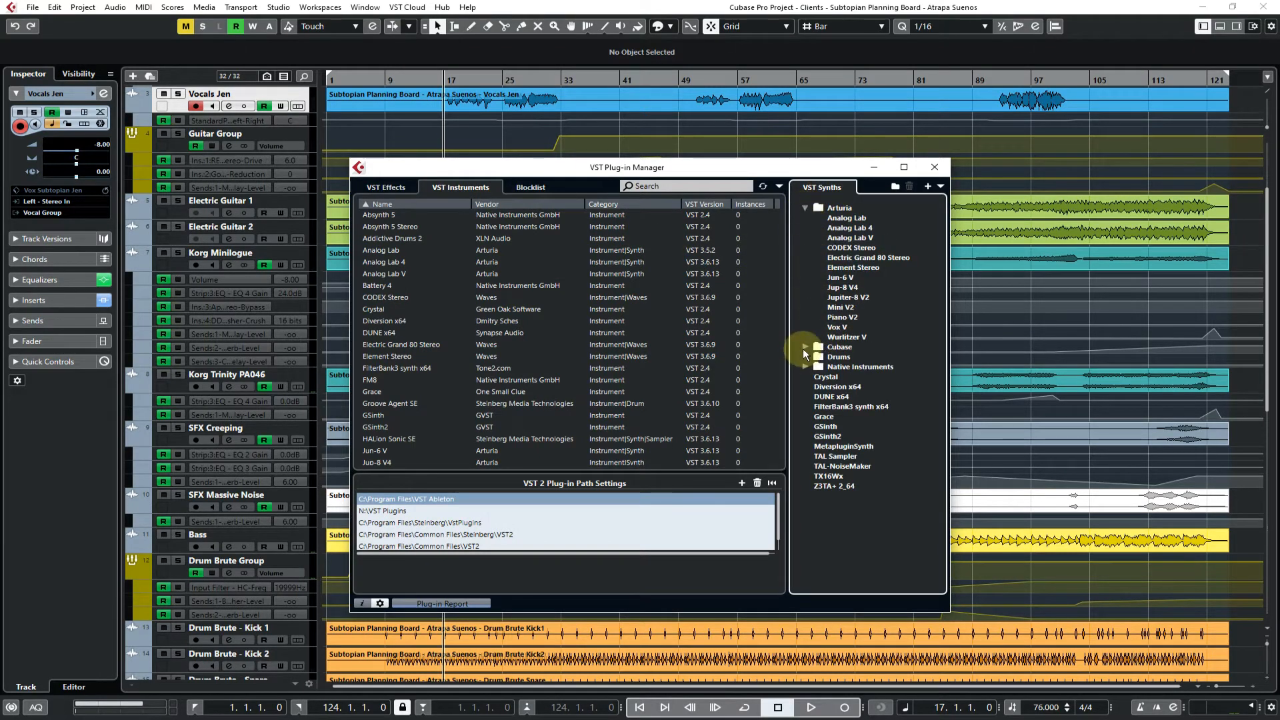
{"action": "left_click", "coordinate": [805, 347]}
{"action": "left_click", "coordinate": [806, 427]}
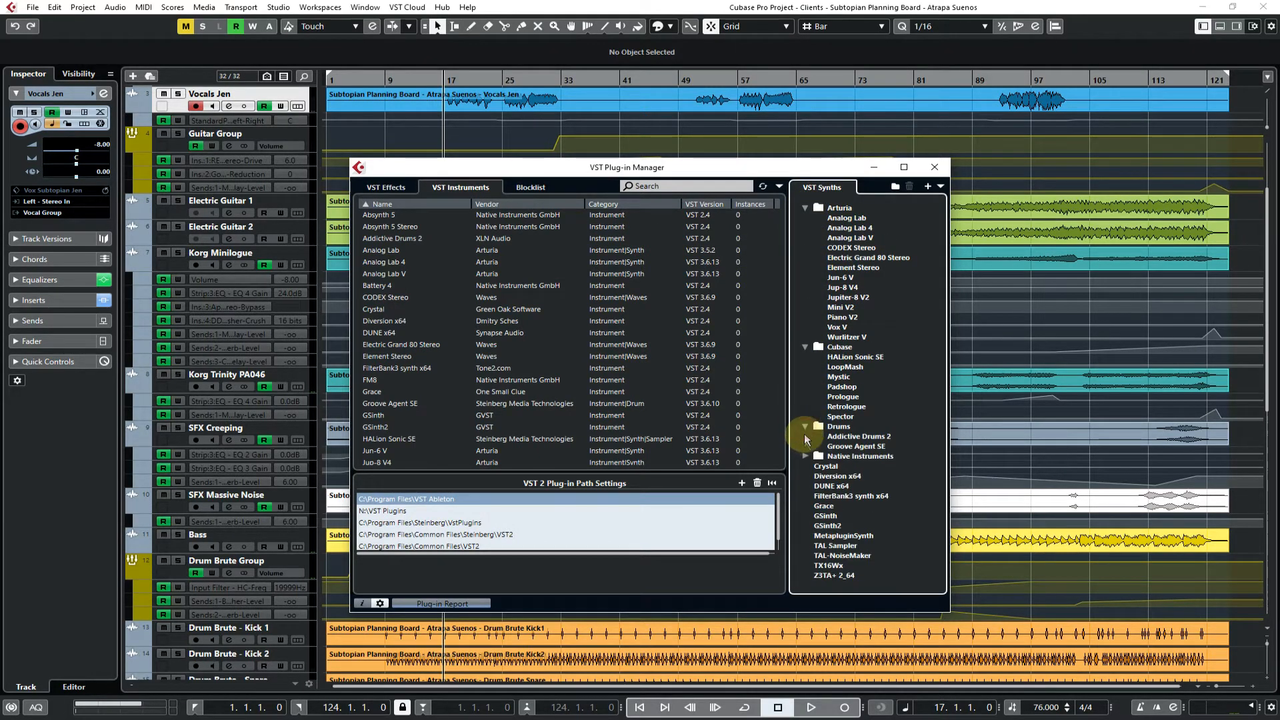
{"action": "left_click", "coordinate": [805, 456]}
{"action": "scroll", "coordinate": [804, 459], "scroll_direction": "down", "scroll_amount": 2}
{"action": "scroll", "coordinate": [804, 453], "scroll_direction": "down", "scroll_amount": 2}
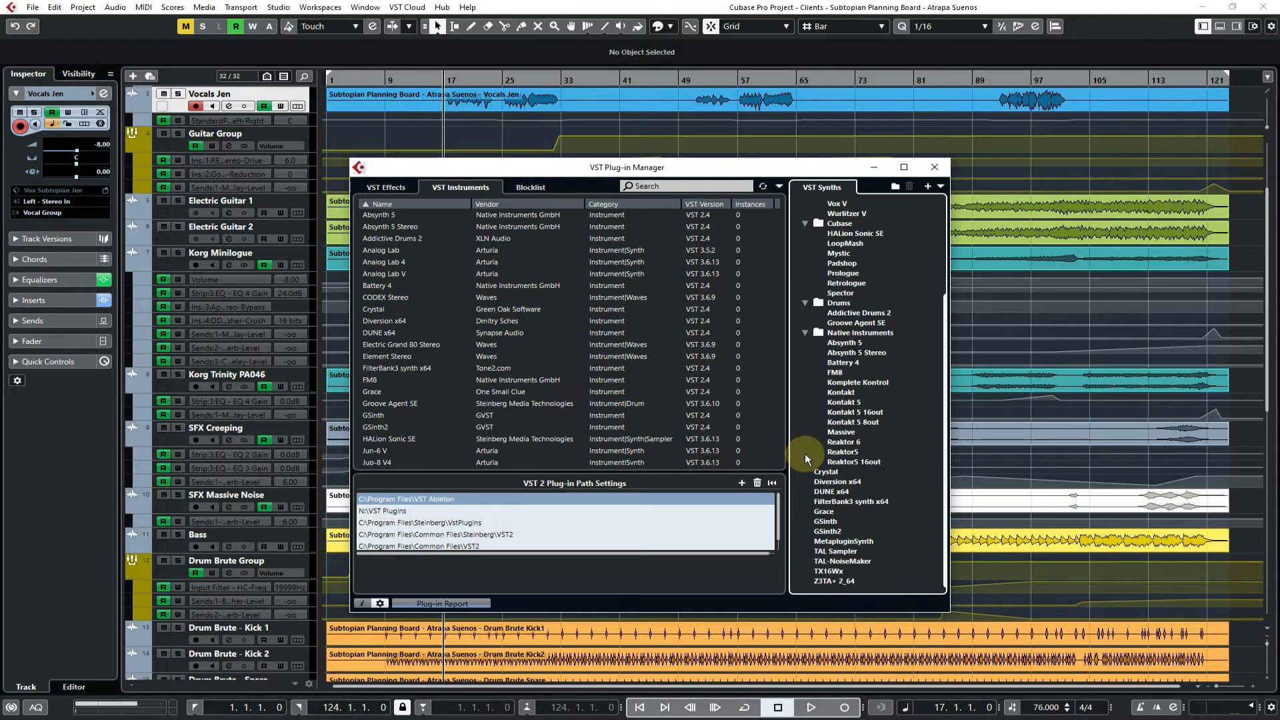
{"action": "left_click", "coordinate": [805, 334]}
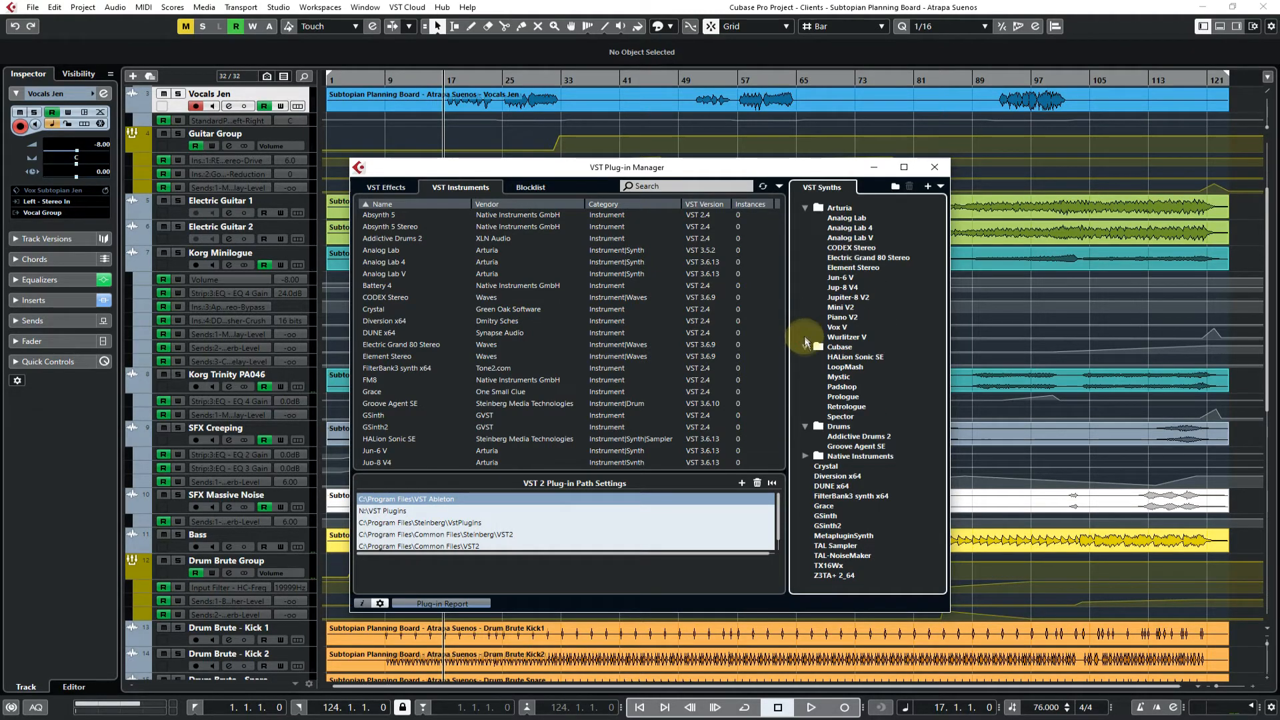
{"action": "left_click", "coordinate": [805, 336]}
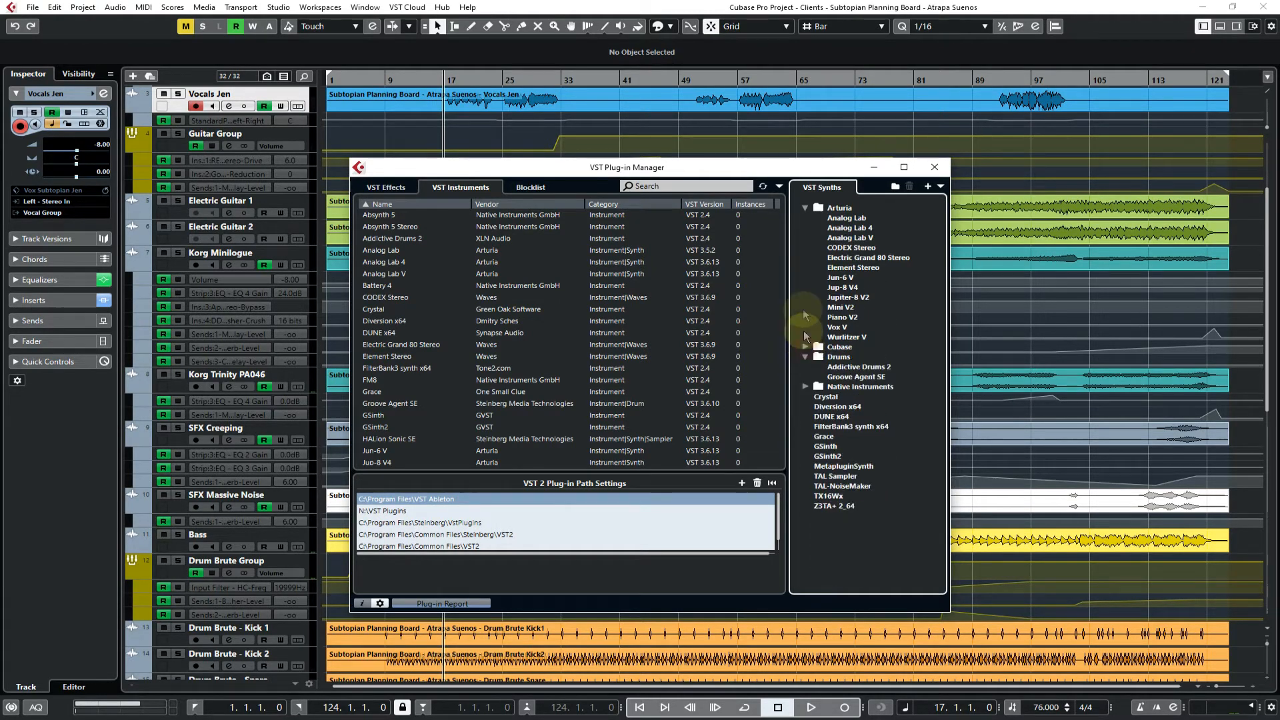
{"action": "left_click", "coordinate": [804, 208]}
Remove the Waves folder from the VST effects collection in the Plug-in Manager
{"action": "left_click", "coordinate": [376, 186]}
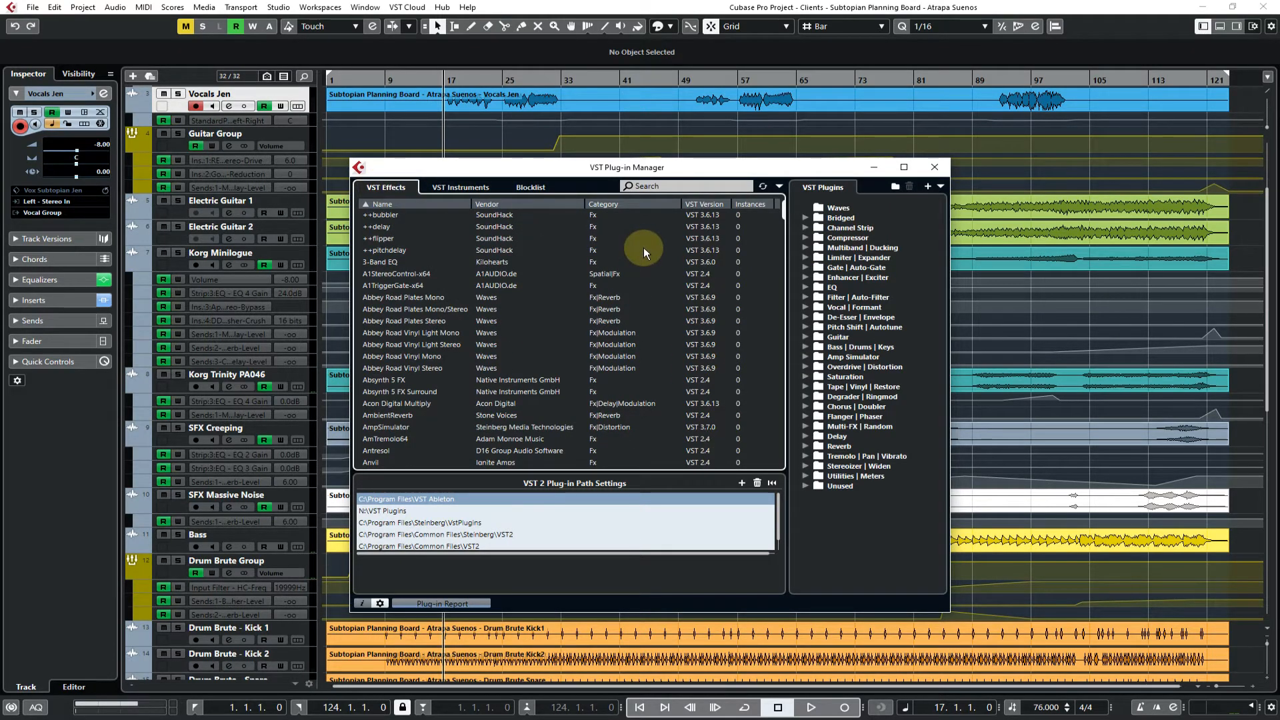
{"action": "left_click", "coordinate": [843, 221]}
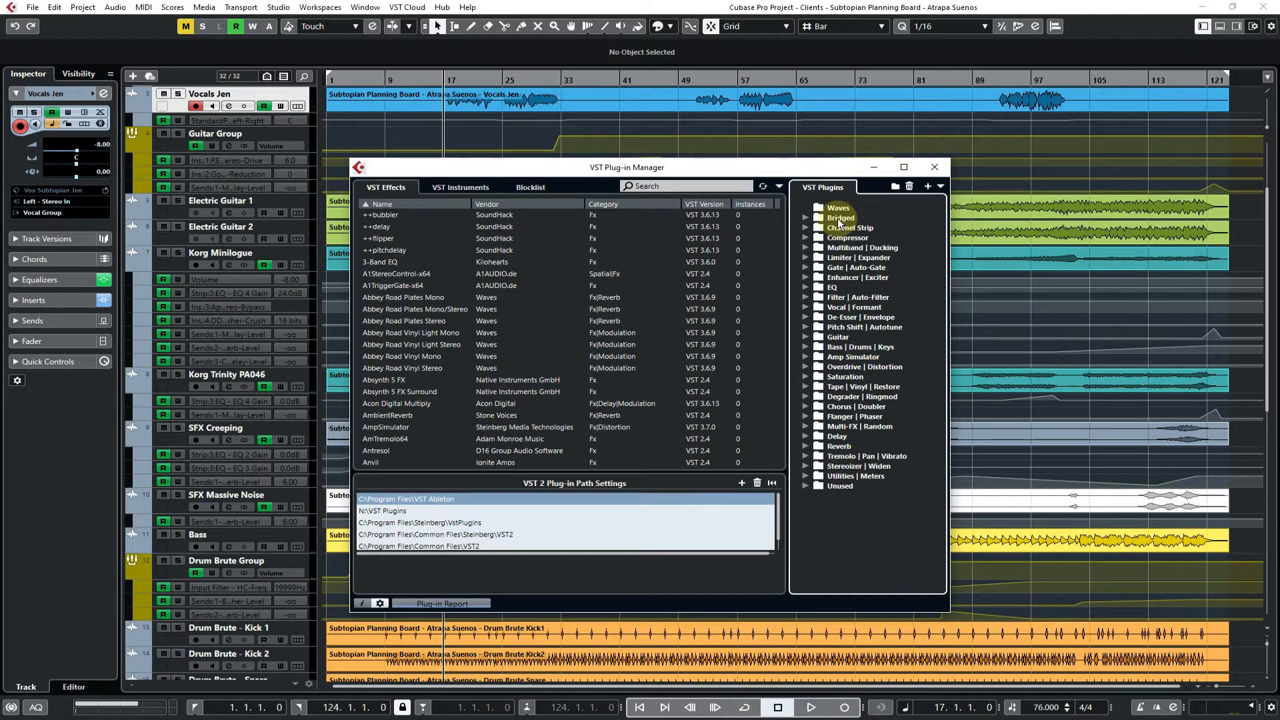
{"action": "left_click", "coordinate": [837, 208]}
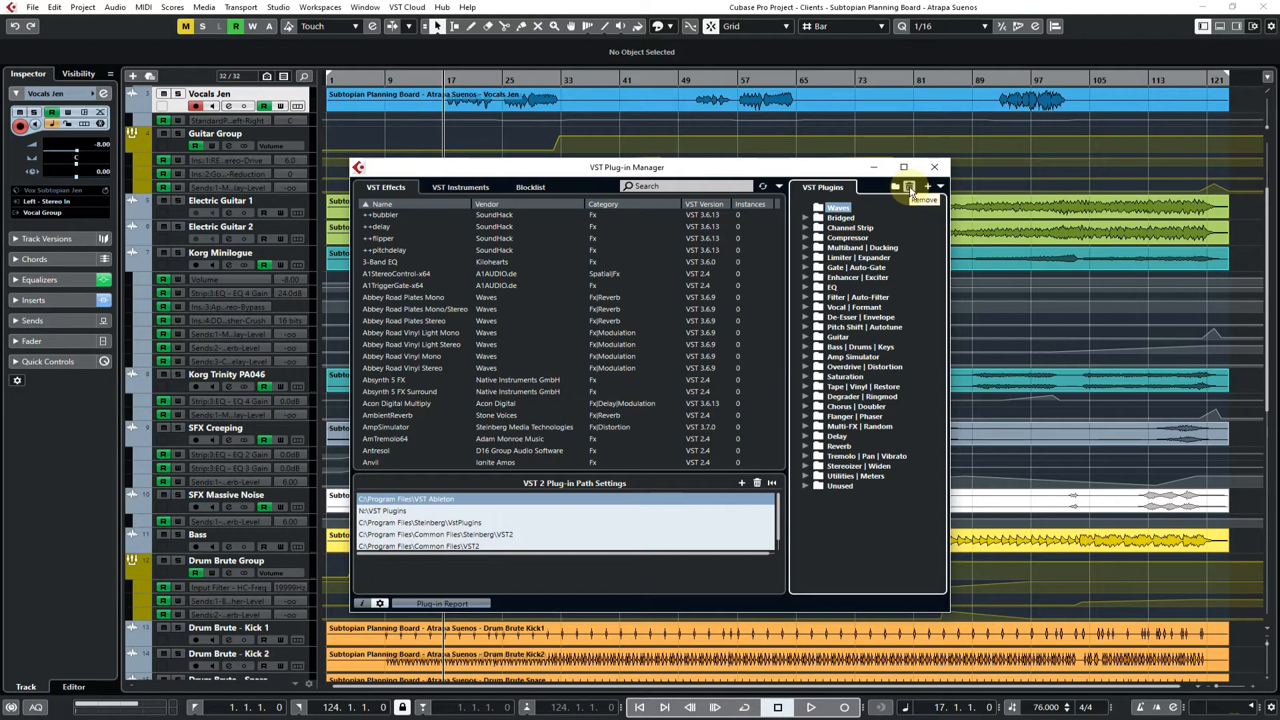
{"action": "left_click", "coordinate": [909, 187]}
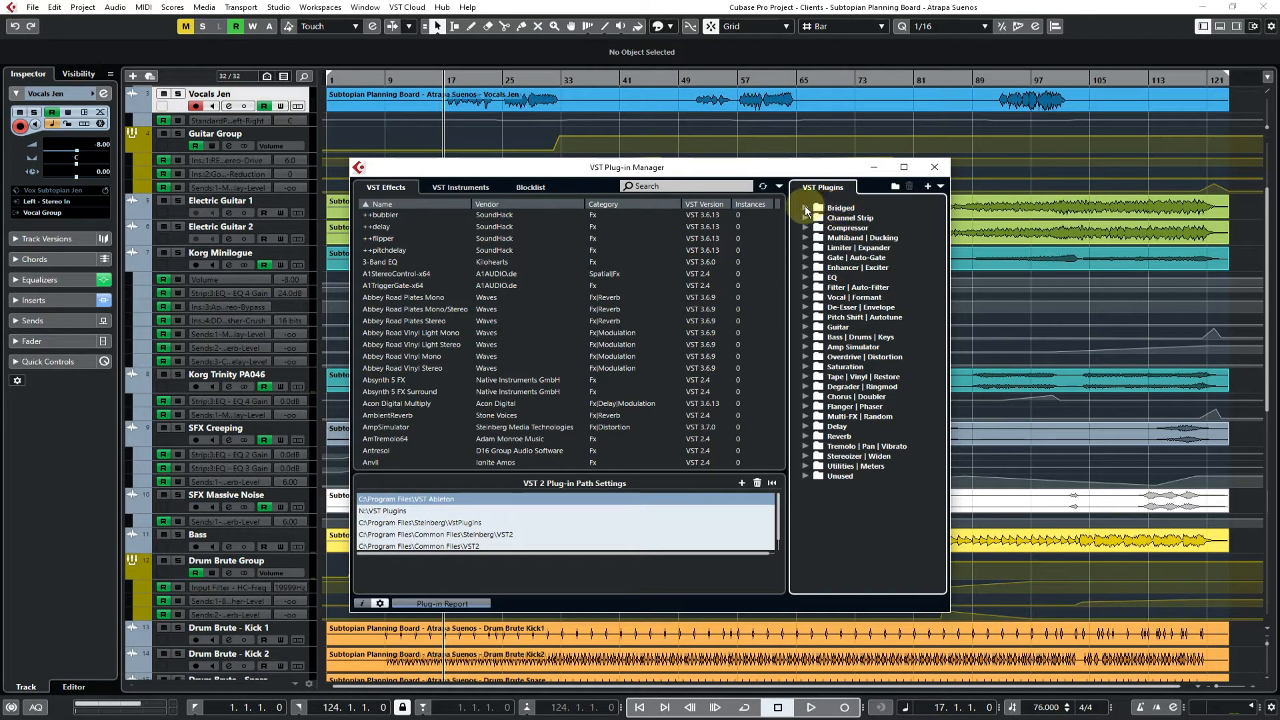
Examine the plug-ins in the Bridged, Channel Strip and Compressor effect folders, and close the Plug-in Manager
{"action": "double_click", "coordinate": [836, 208]}
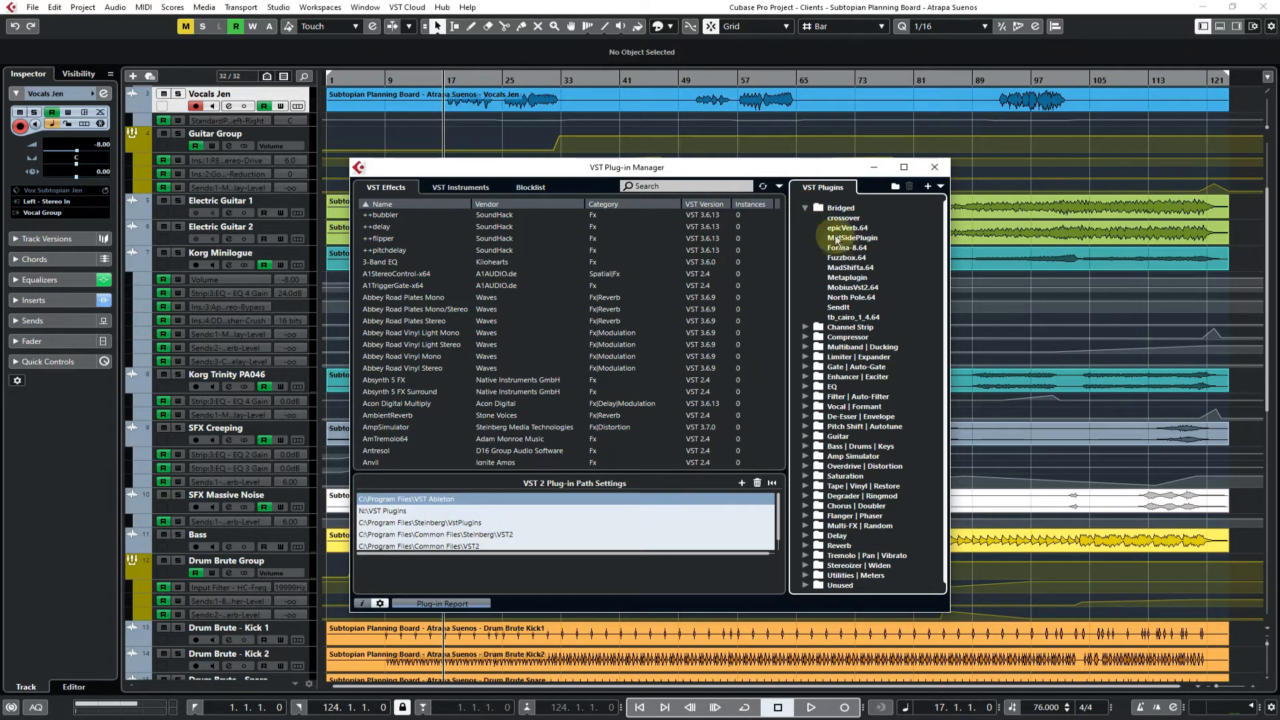
{"action": "left_click", "coordinate": [855, 279]}
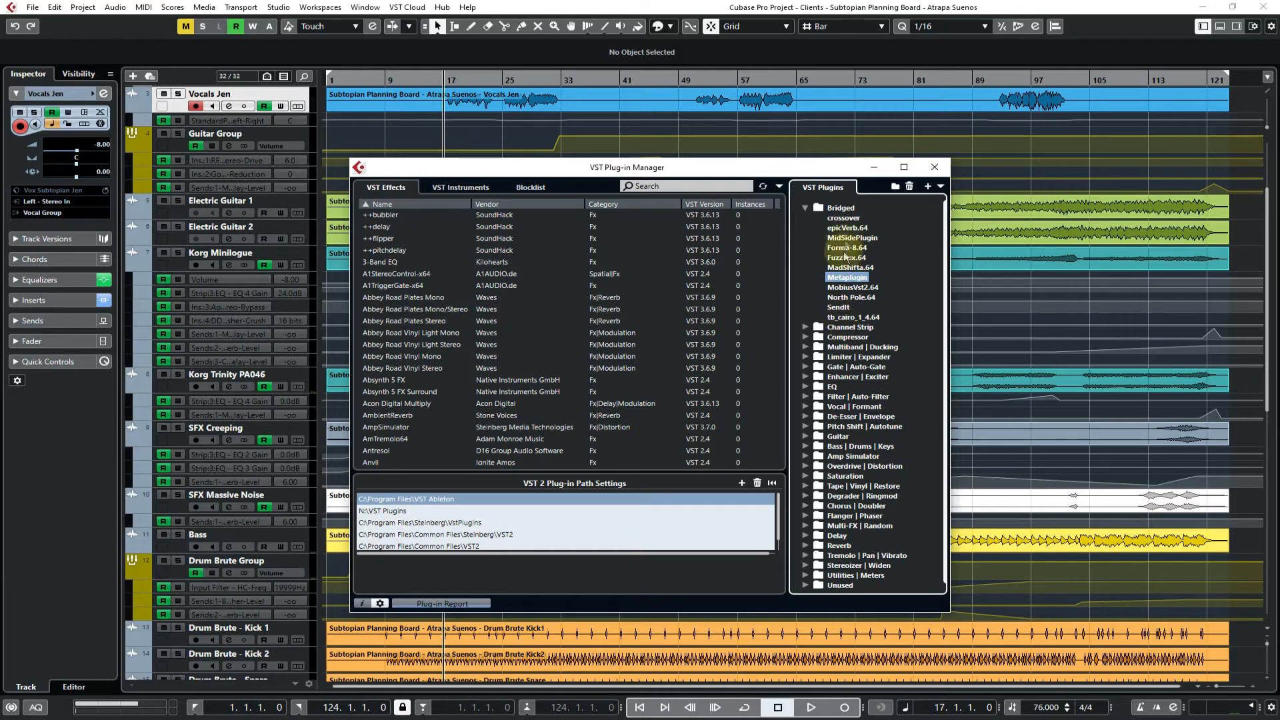
{"action": "left_click", "coordinate": [805, 208]}
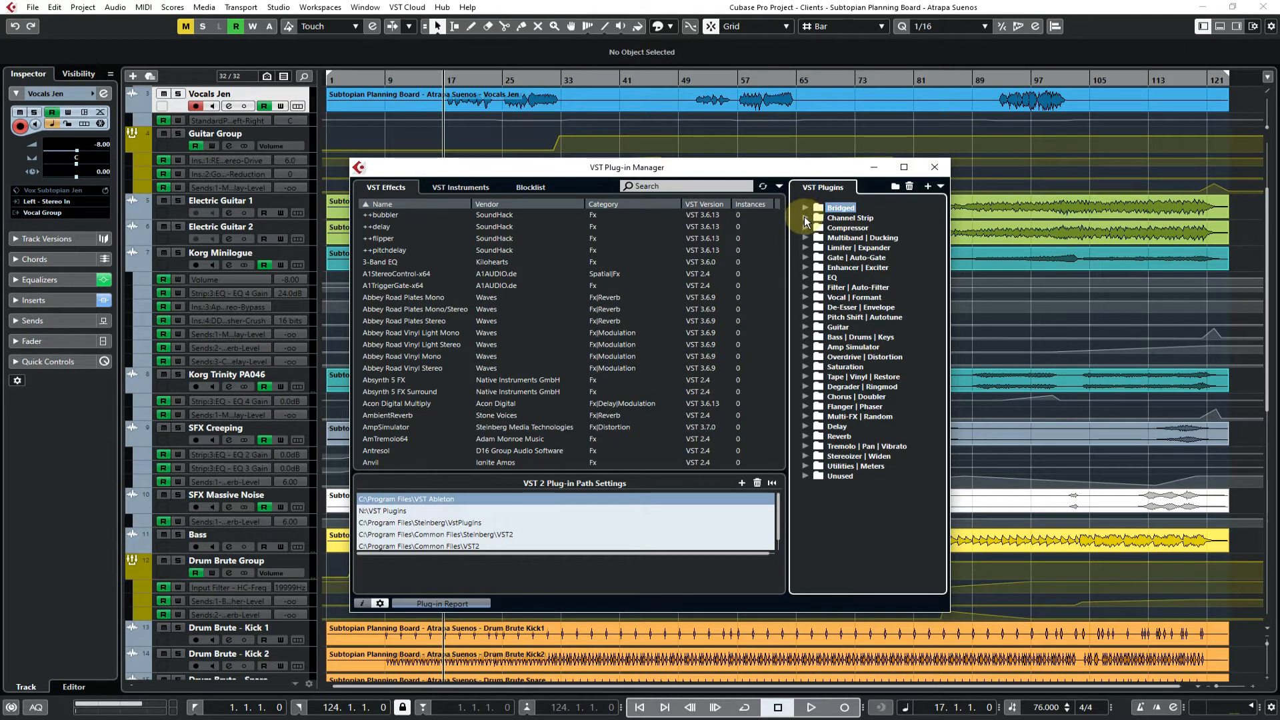
{"action": "left_click", "coordinate": [806, 220]}
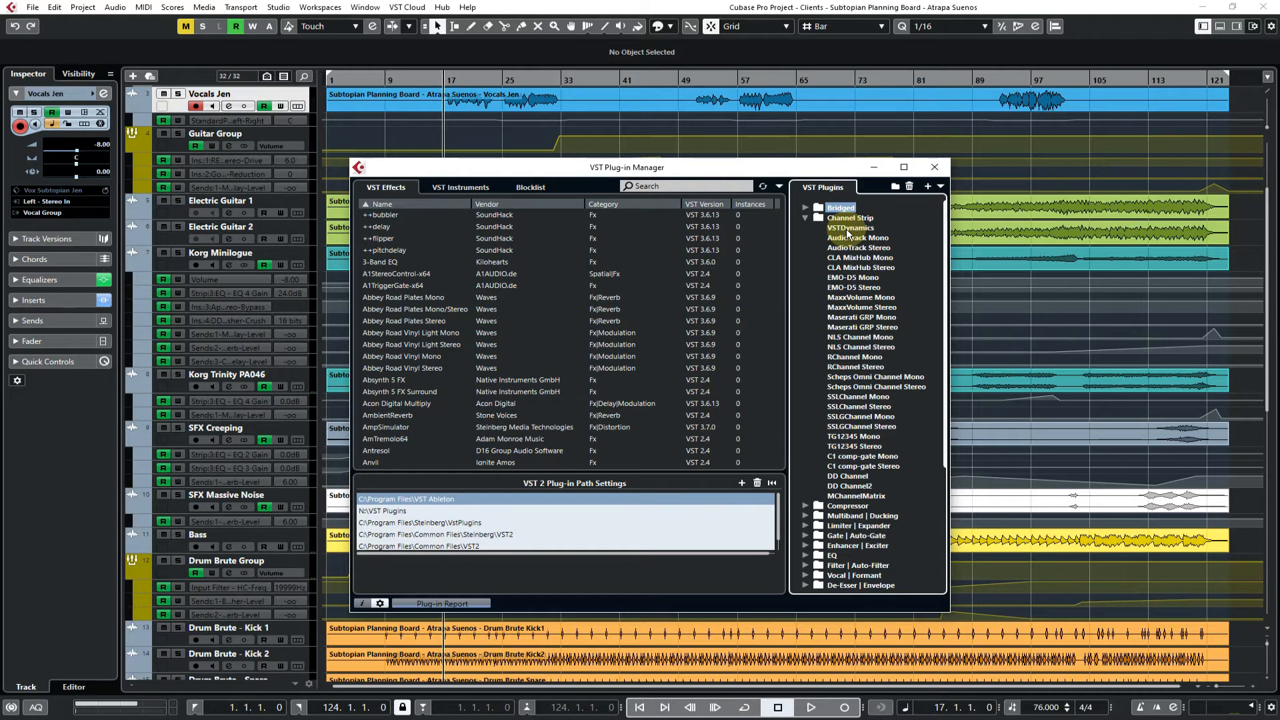
{"action": "left_click", "coordinate": [805, 218]}
{"action": "left_click", "coordinate": [805, 228]}
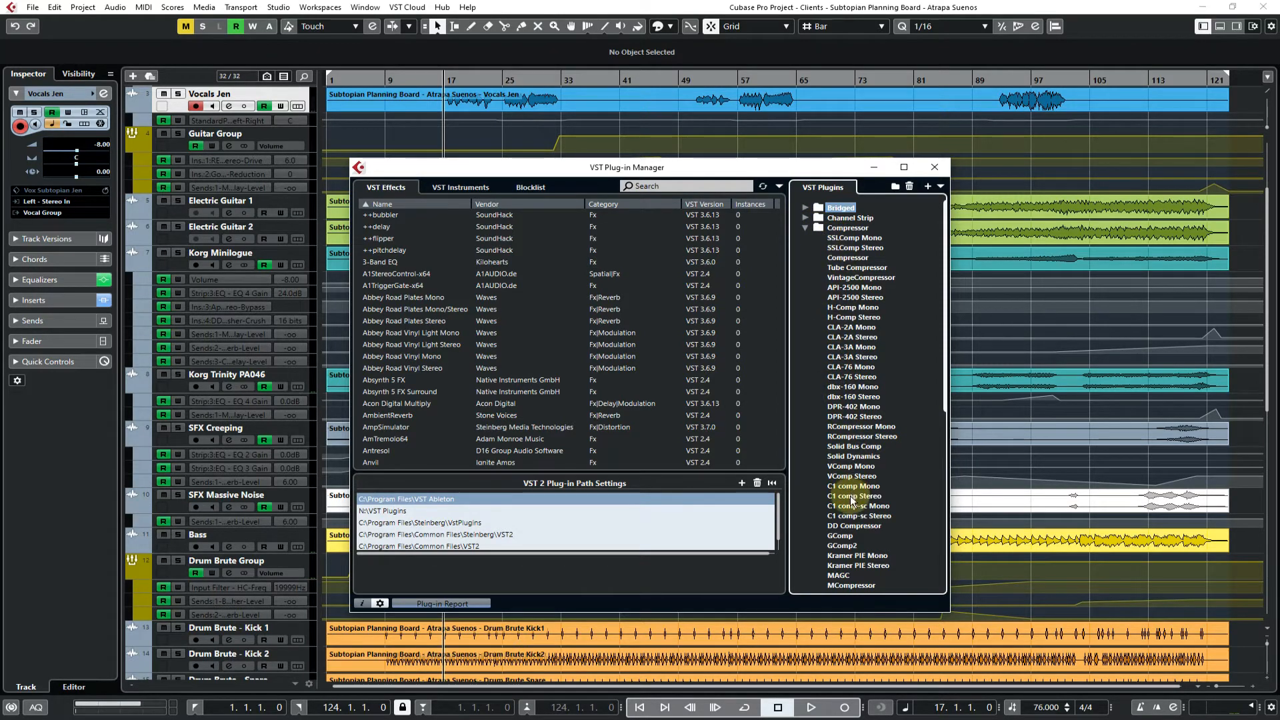
{"action": "scroll", "coordinate": [850, 498], "scroll_direction": "down", "scroll_amount": 5}
{"action": "scroll", "coordinate": [850, 506], "scroll_direction": "up", "scroll_amount": 5}
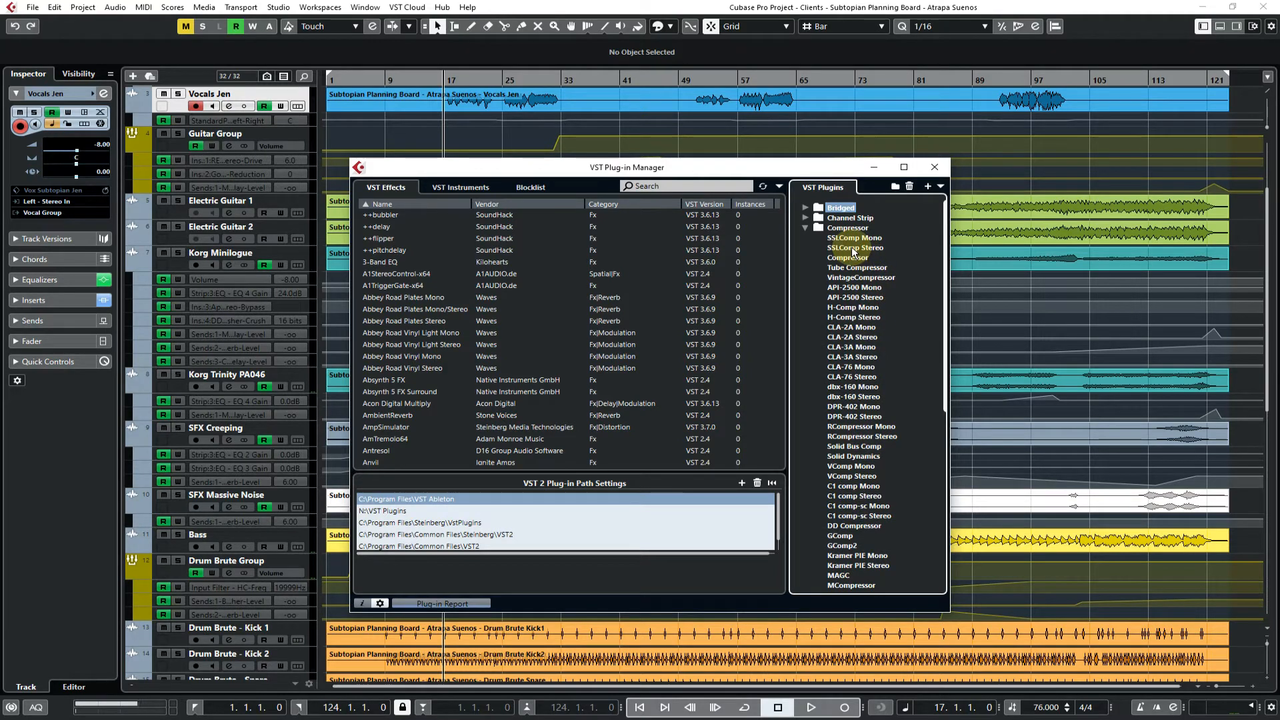
{"action": "left_click", "coordinate": [934, 167]}
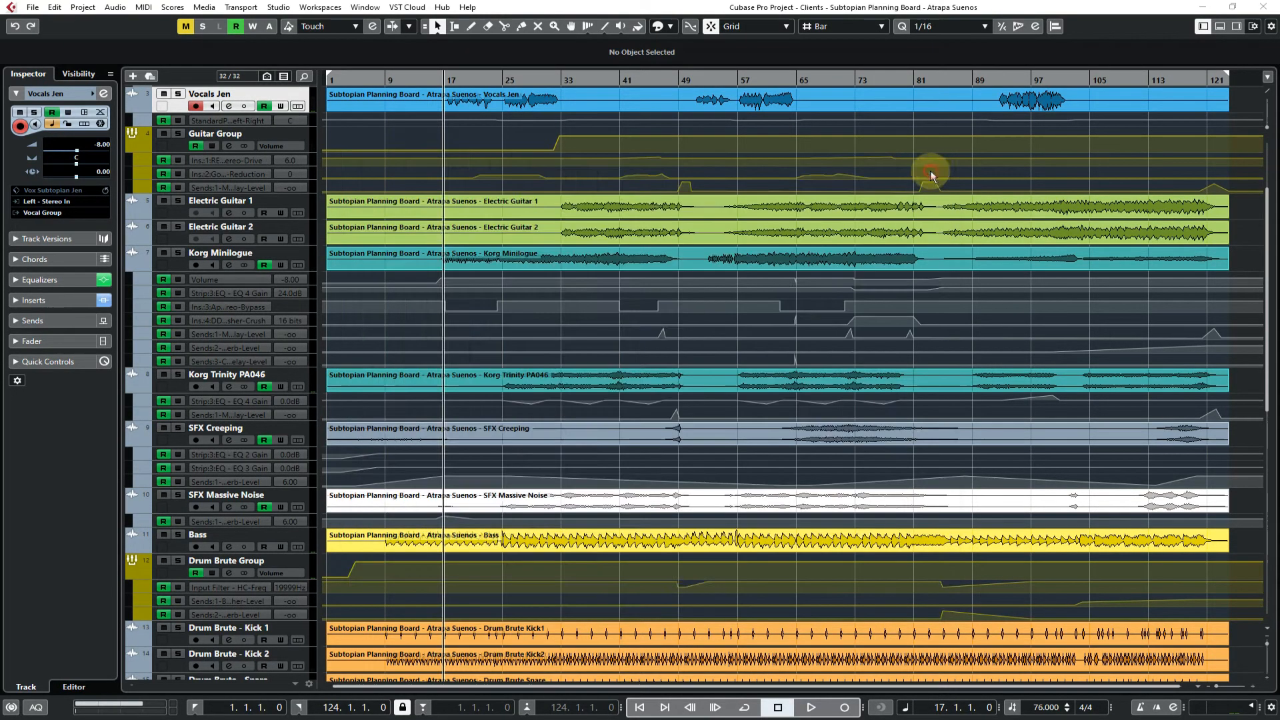
Search the plug-ins for "ssl", load SSLComp Stereo in the selected vocal track's third insert slot, and close its window
{"action": "left_click", "coordinate": [40, 300]}
{"action": "left_click", "coordinate": [101, 235]}
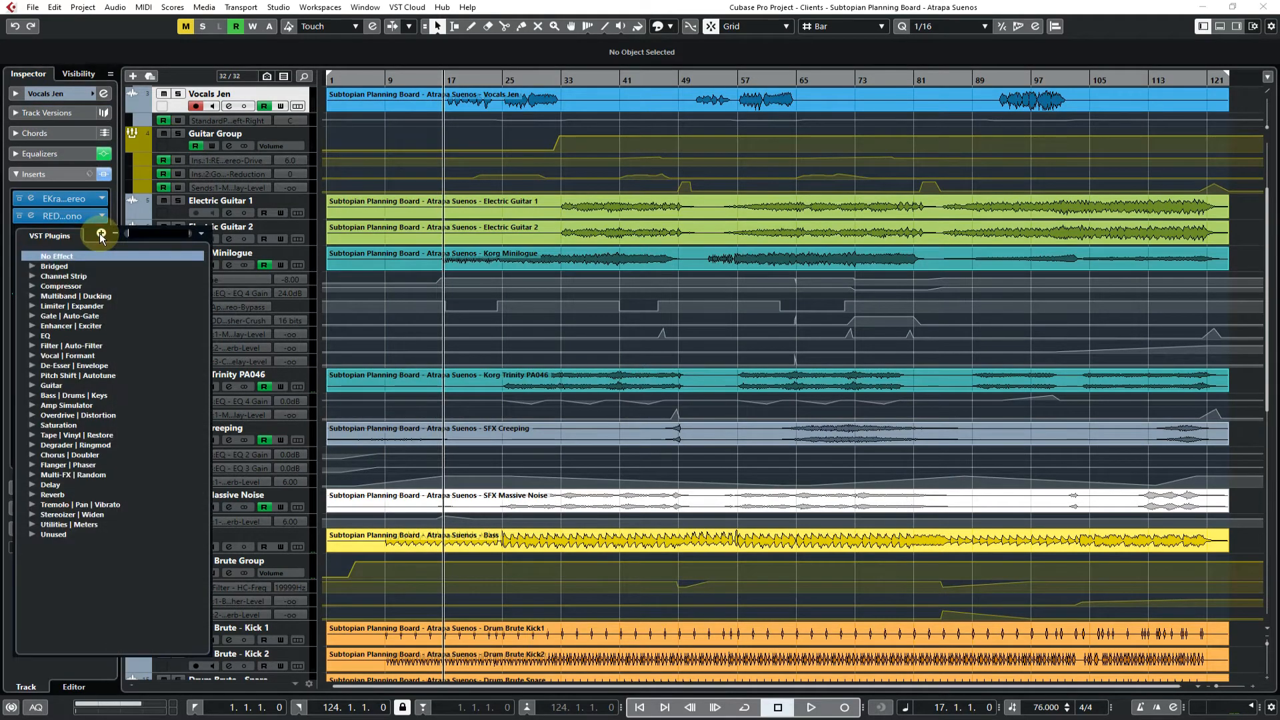
{"action": "type", "text": "ssl"}
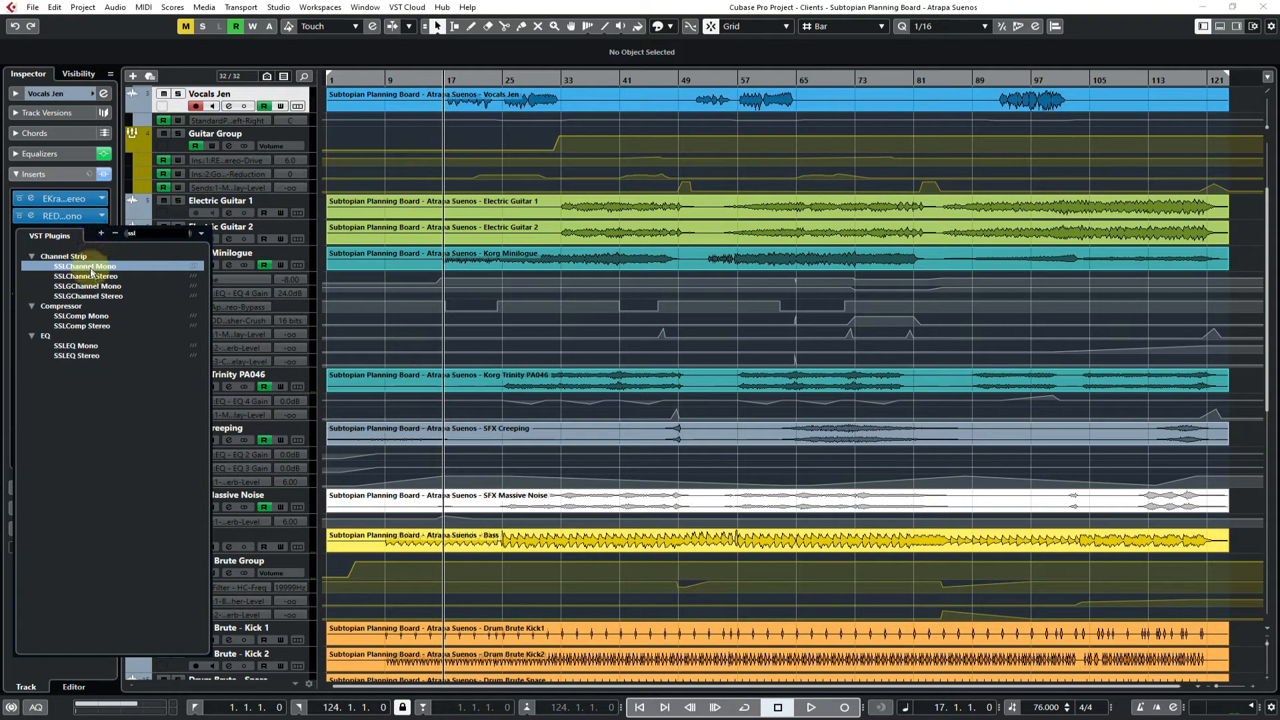
{"action": "left_click", "coordinate": [82, 326]}
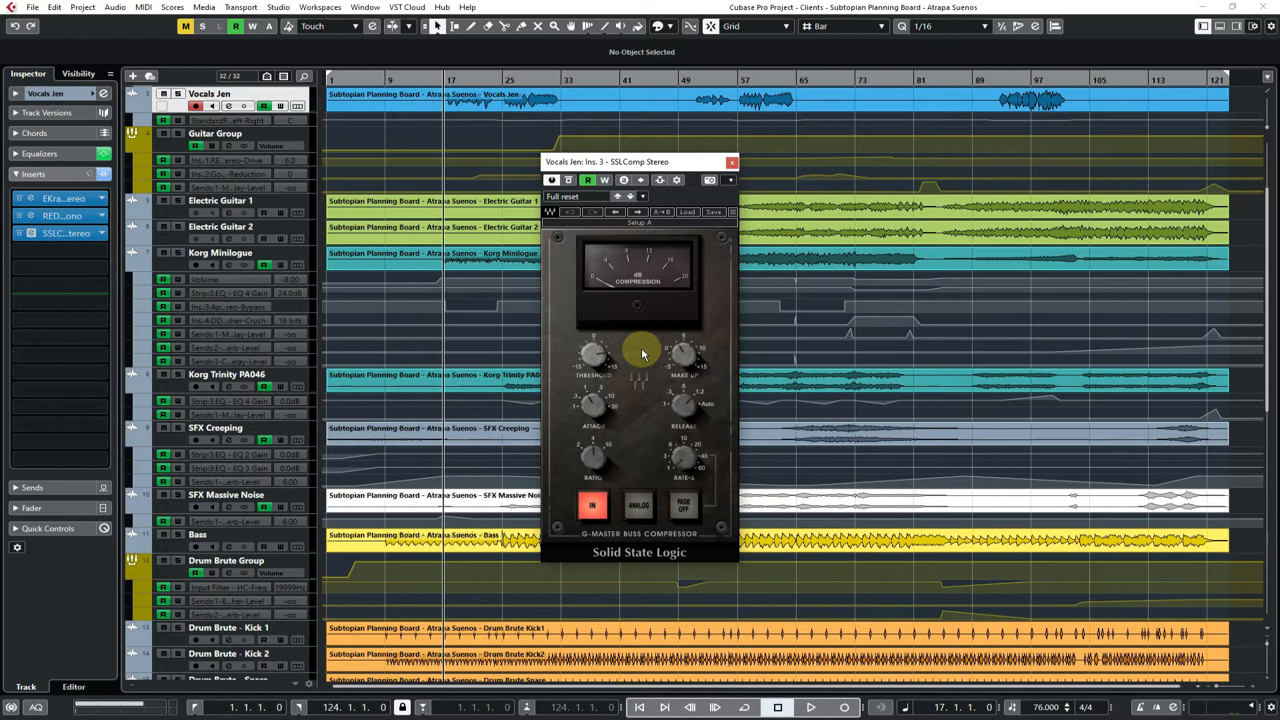
{"action": "left_click", "coordinate": [731, 163]}
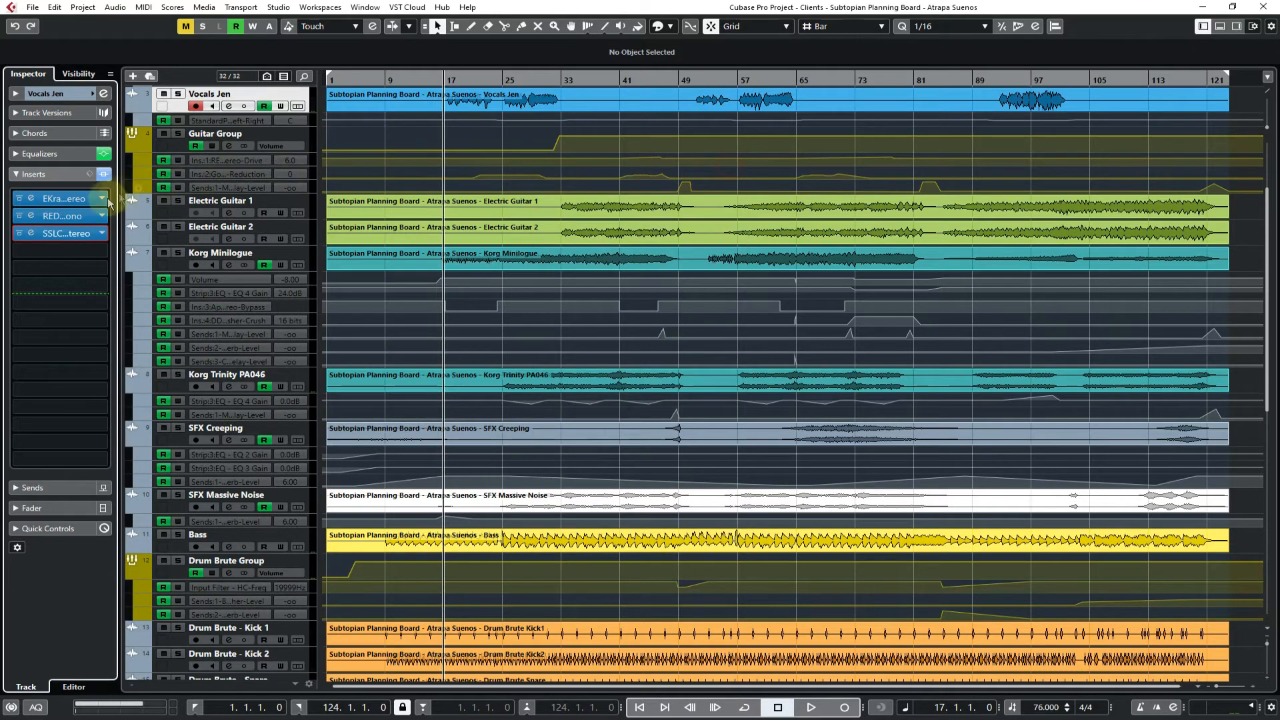
Browse the Compressor category in the third insert slot's plug-in selector and collapse it again
{"action": "left_click", "coordinate": [102, 233]}
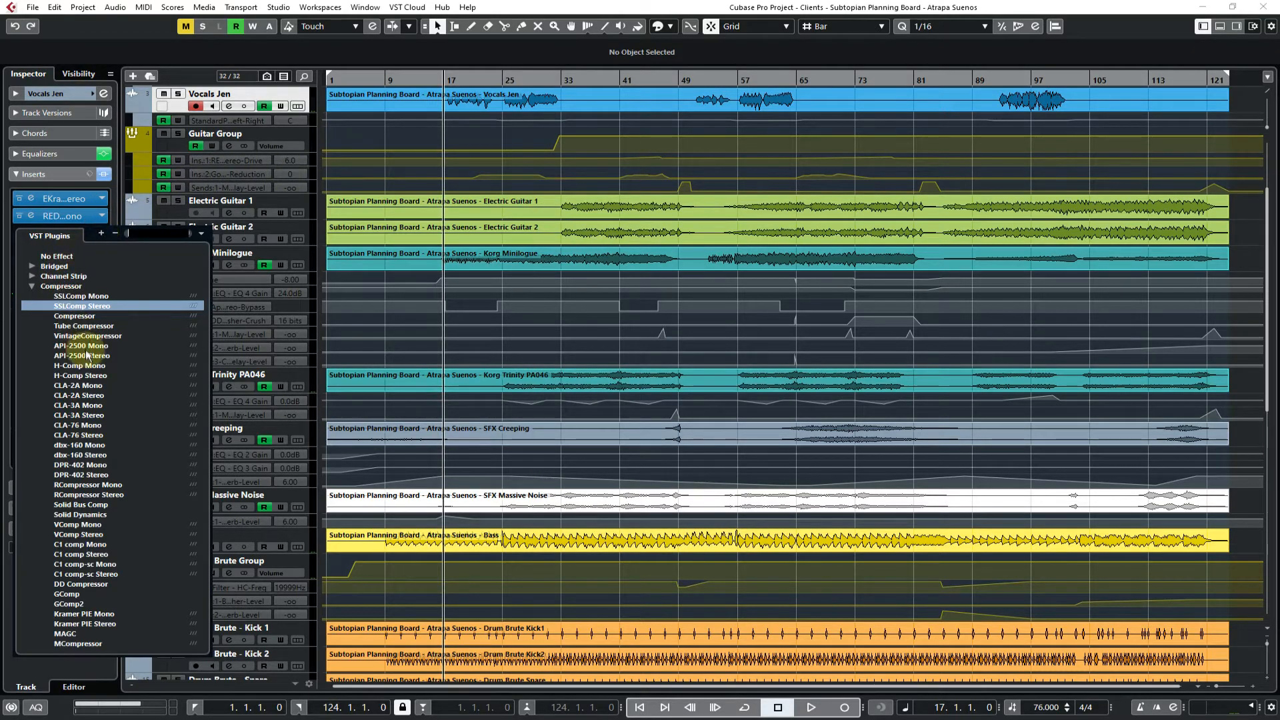
{"action": "scroll", "coordinate": [97, 367], "scroll_direction": "down", "scroll_amount": 3}
{"action": "scroll", "coordinate": [96, 370], "scroll_direction": "down", "scroll_amount": 2}
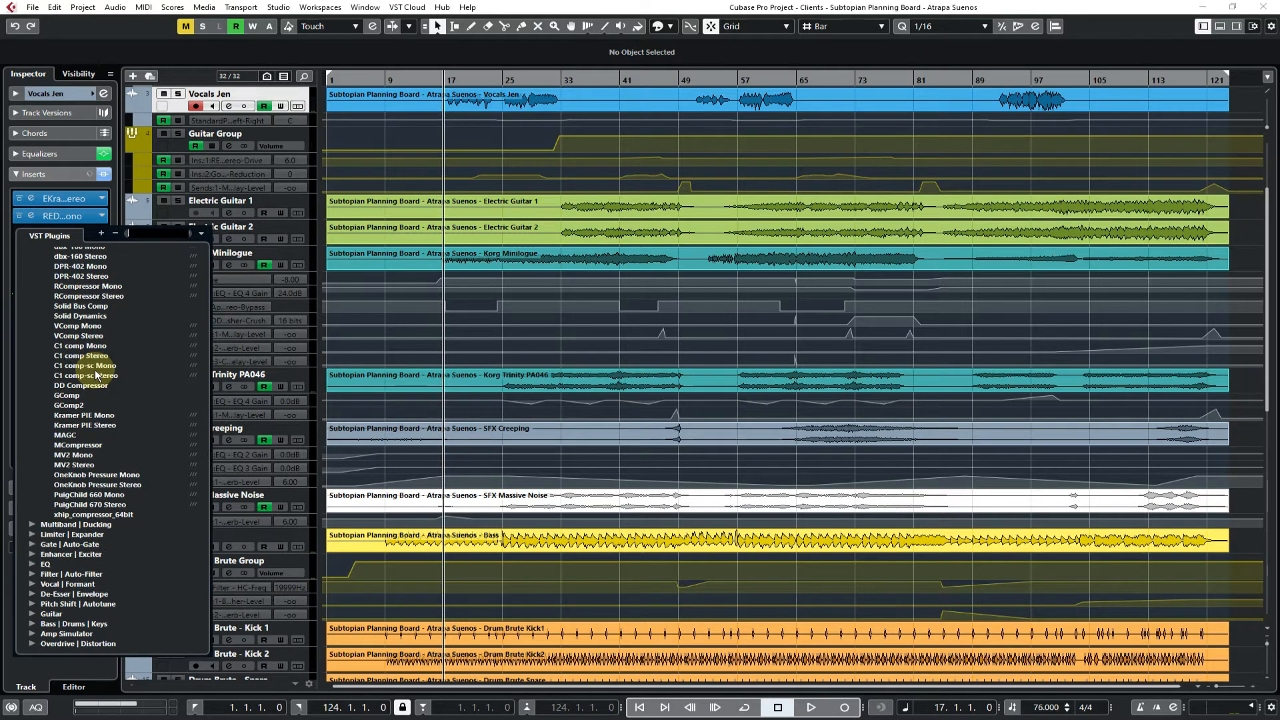
{"action": "scroll", "coordinate": [94, 370], "scroll_direction": "up", "scroll_amount": 3}
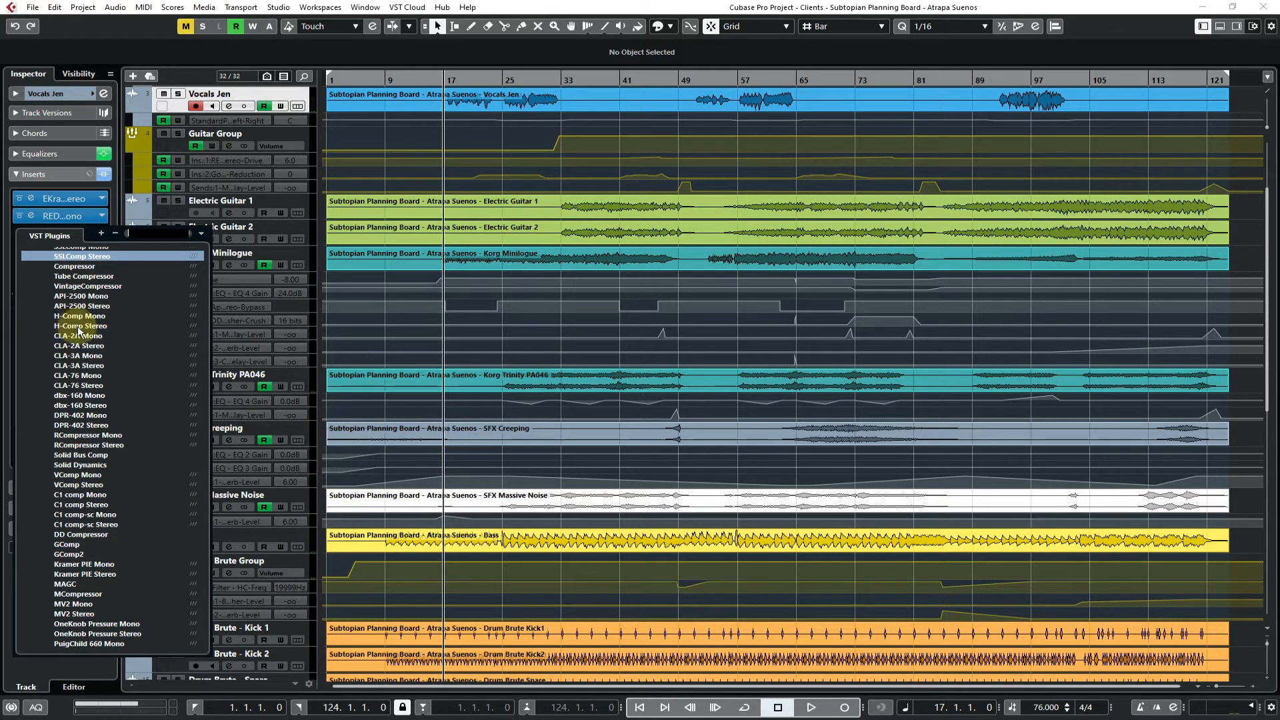
{"action": "scroll", "coordinate": [97, 495], "scroll_direction": "down", "scroll_amount": 2}
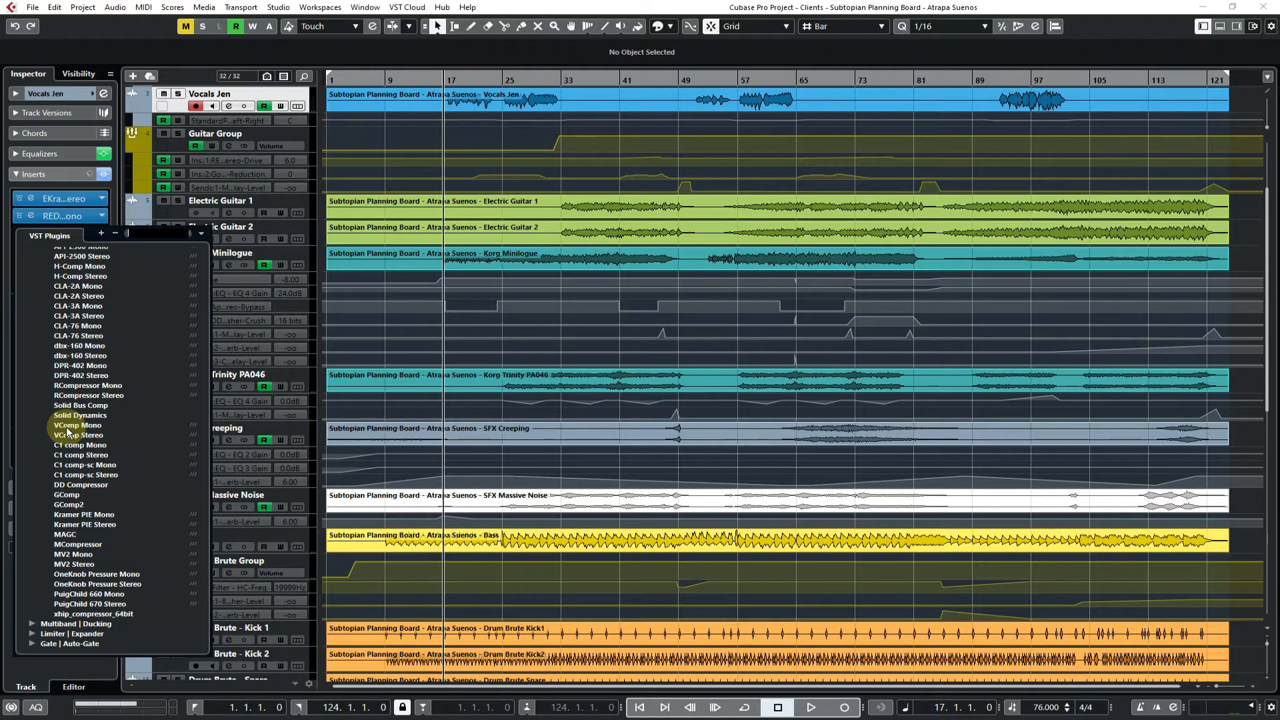
{"action": "scroll", "coordinate": [67, 427], "scroll_direction": "up", "scroll_amount": 4}
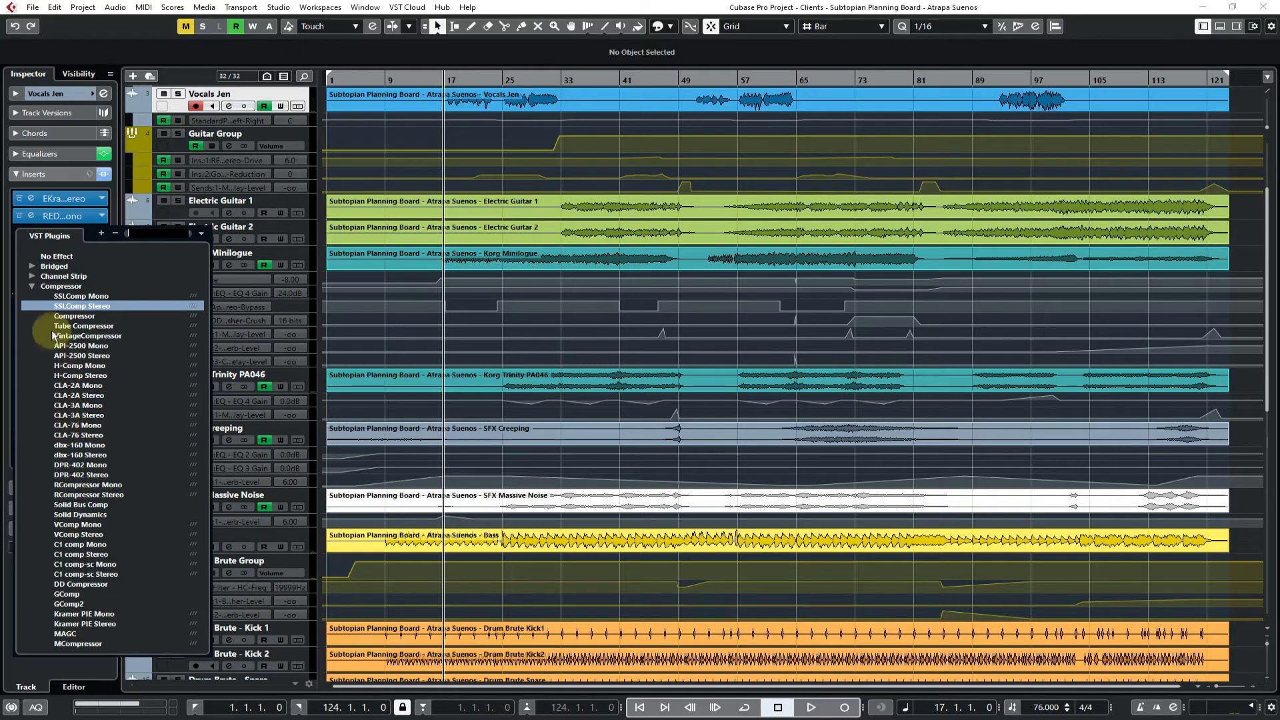
{"action": "left_click", "coordinate": [32, 286]}
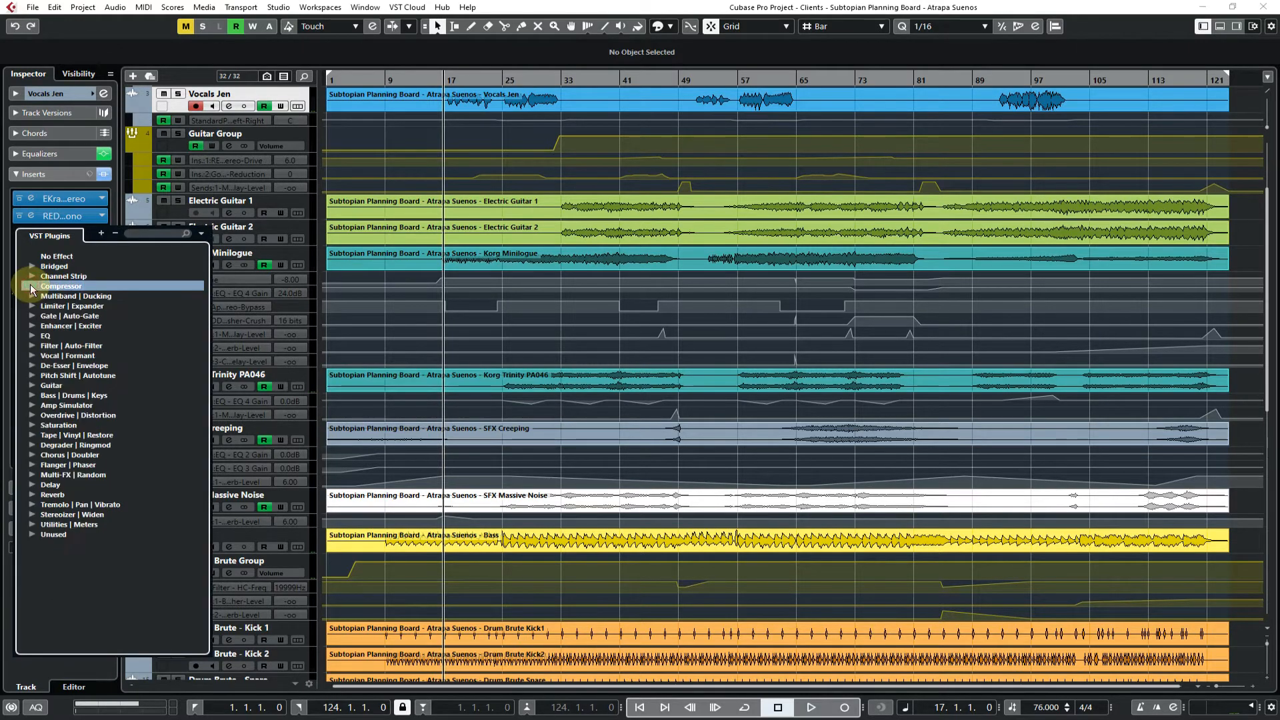
Load C4 Stereo from the Multiband | Ducking category into the vocal track's third insert slot and close its window
{"action": "left_click", "coordinate": [31, 296]}
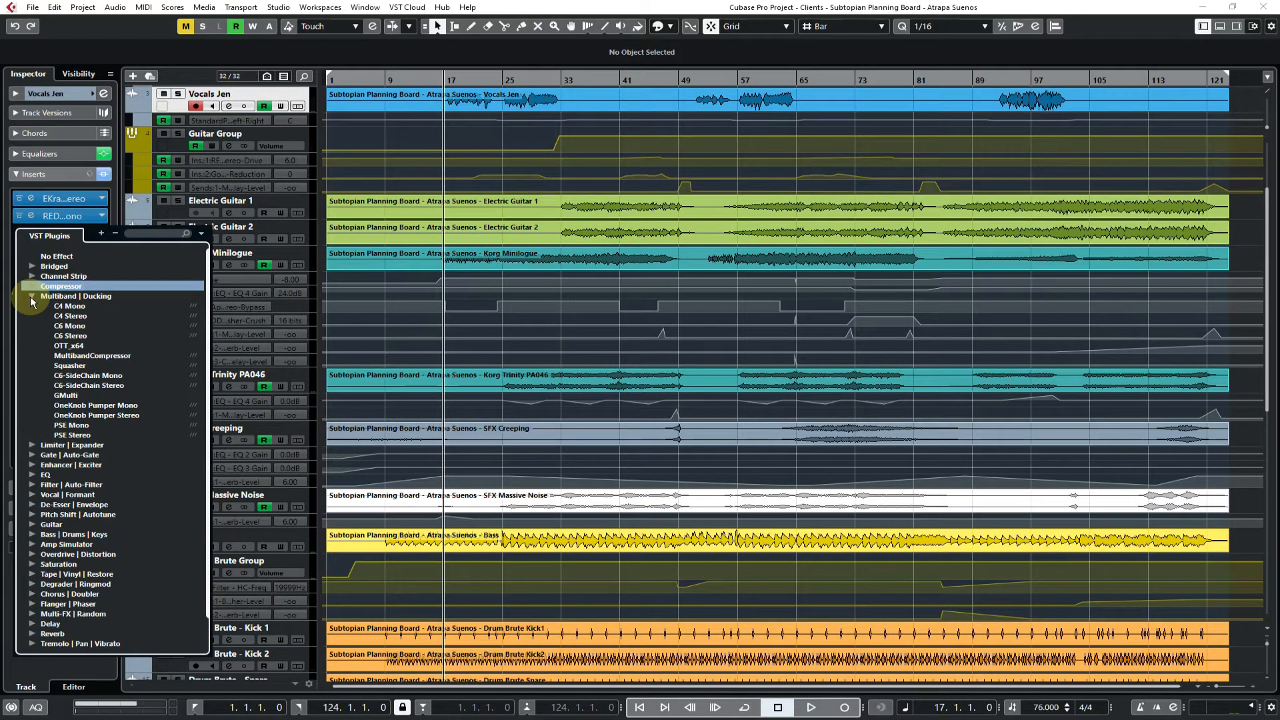
{"action": "left_click", "coordinate": [71, 315]}
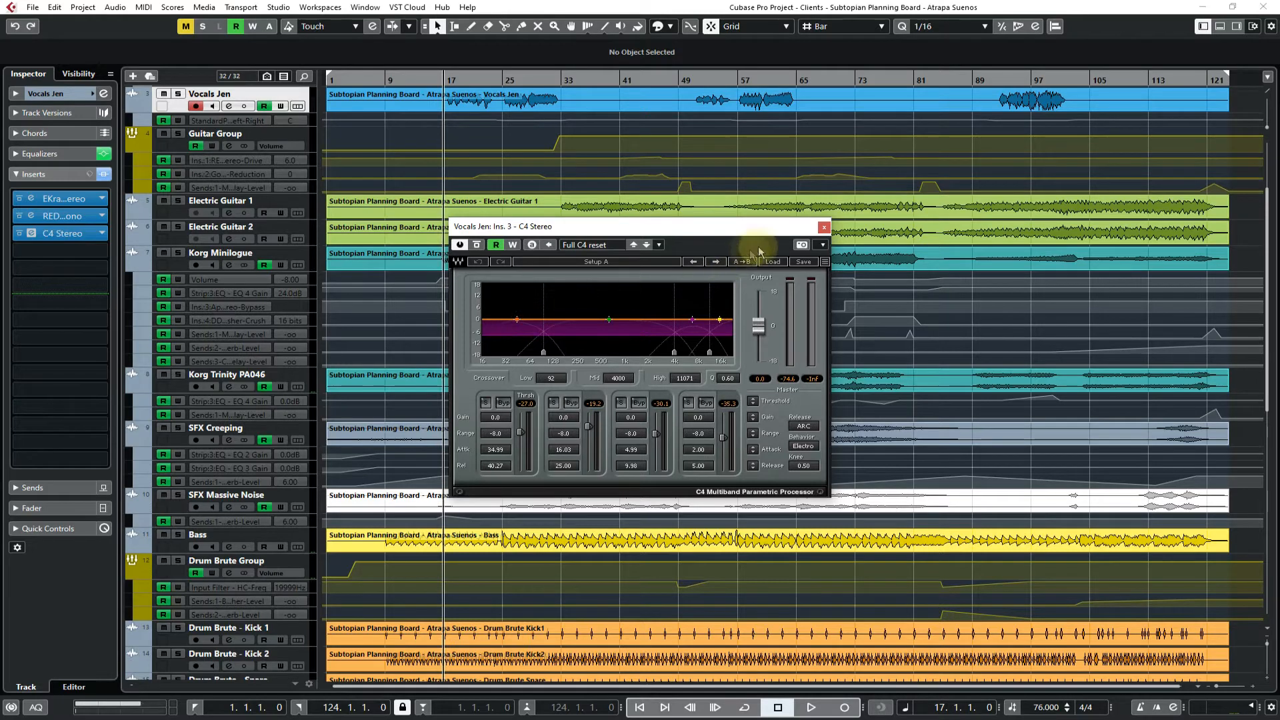
{"action": "left_click", "coordinate": [824, 227]}
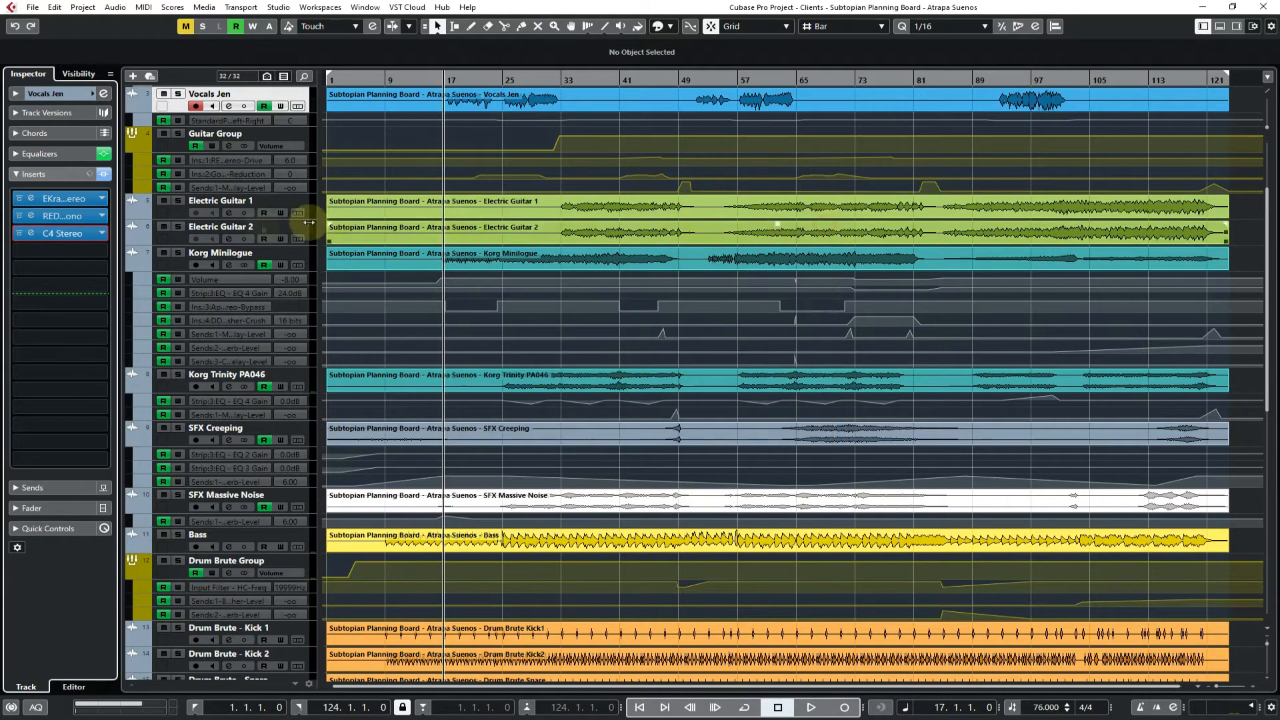
Replace the third insert with L3-LL Ultra Stereo from the Limiter | Expander category and close its window
{"action": "left_click", "coordinate": [98, 233]}
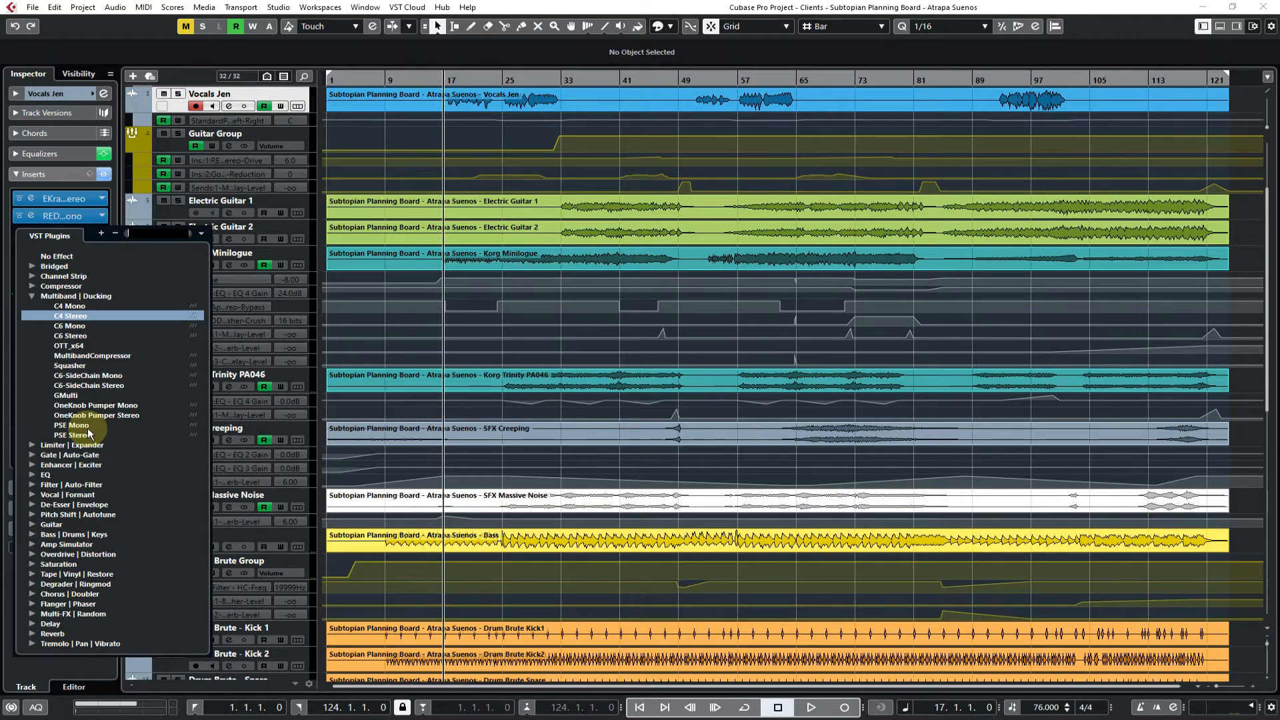
{"action": "left_click", "coordinate": [32, 297]}
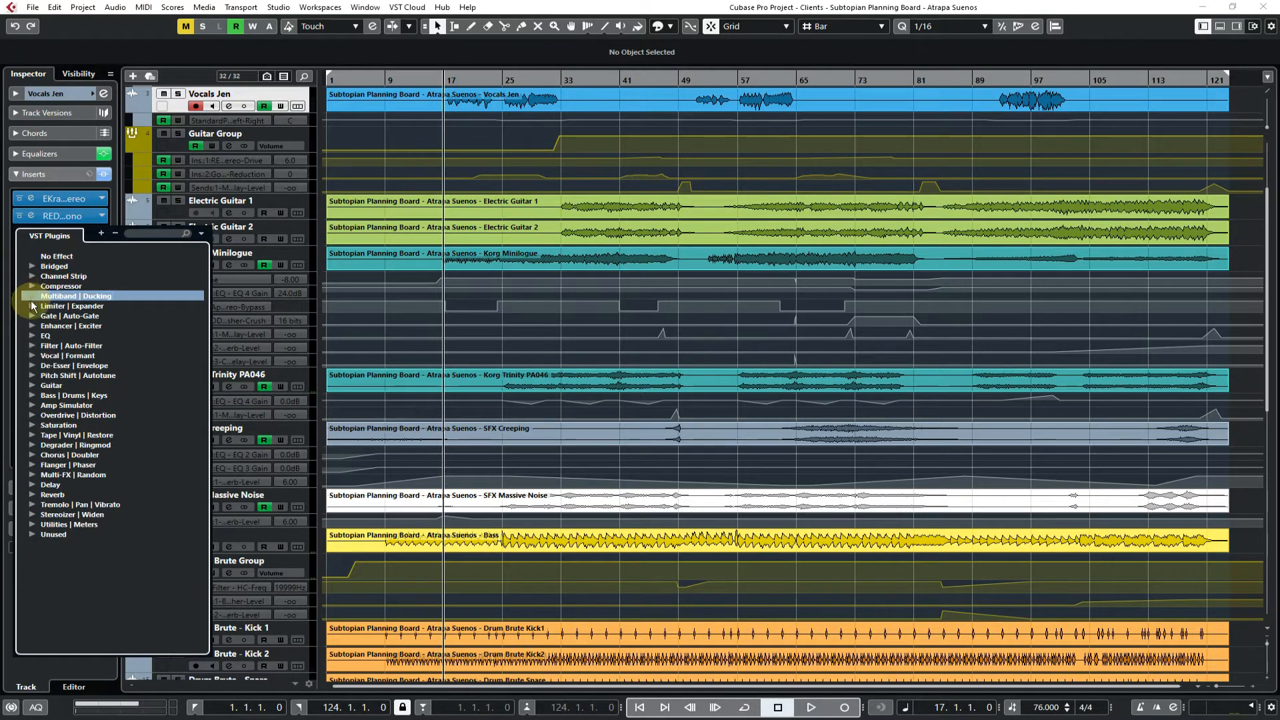
{"action": "left_click", "coordinate": [31, 306]}
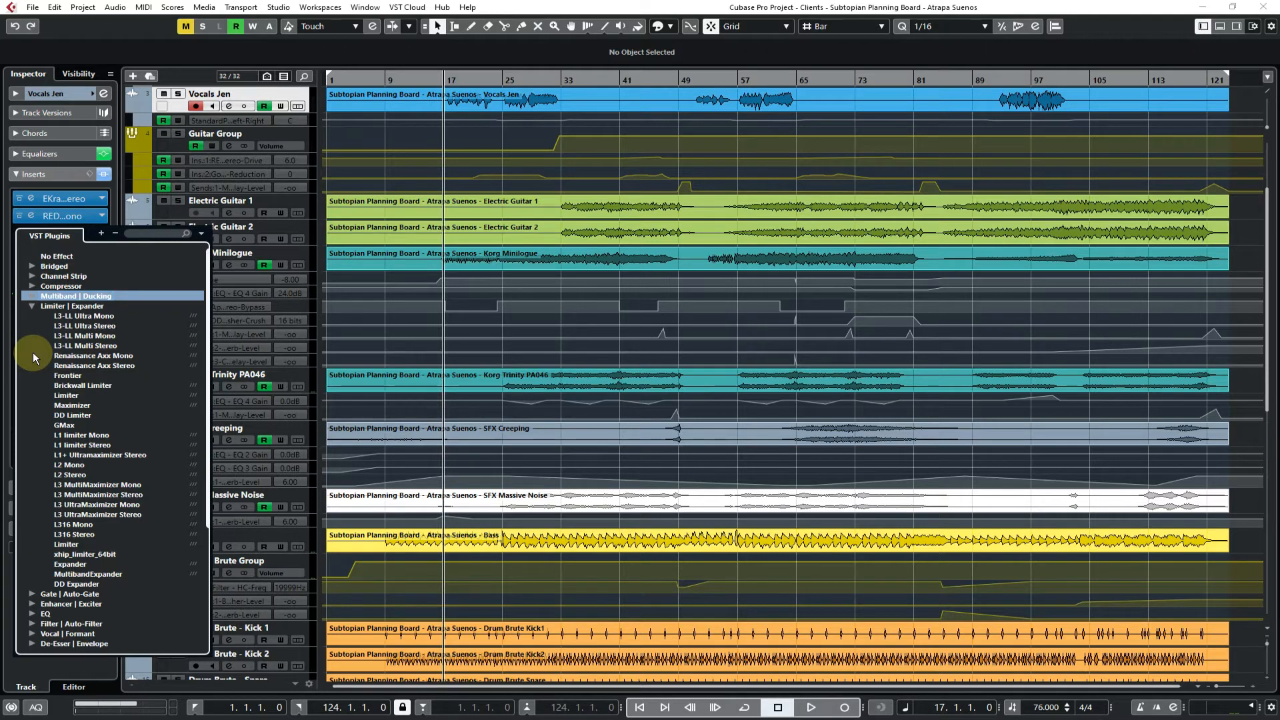
{"action": "left_click", "coordinate": [94, 326]}
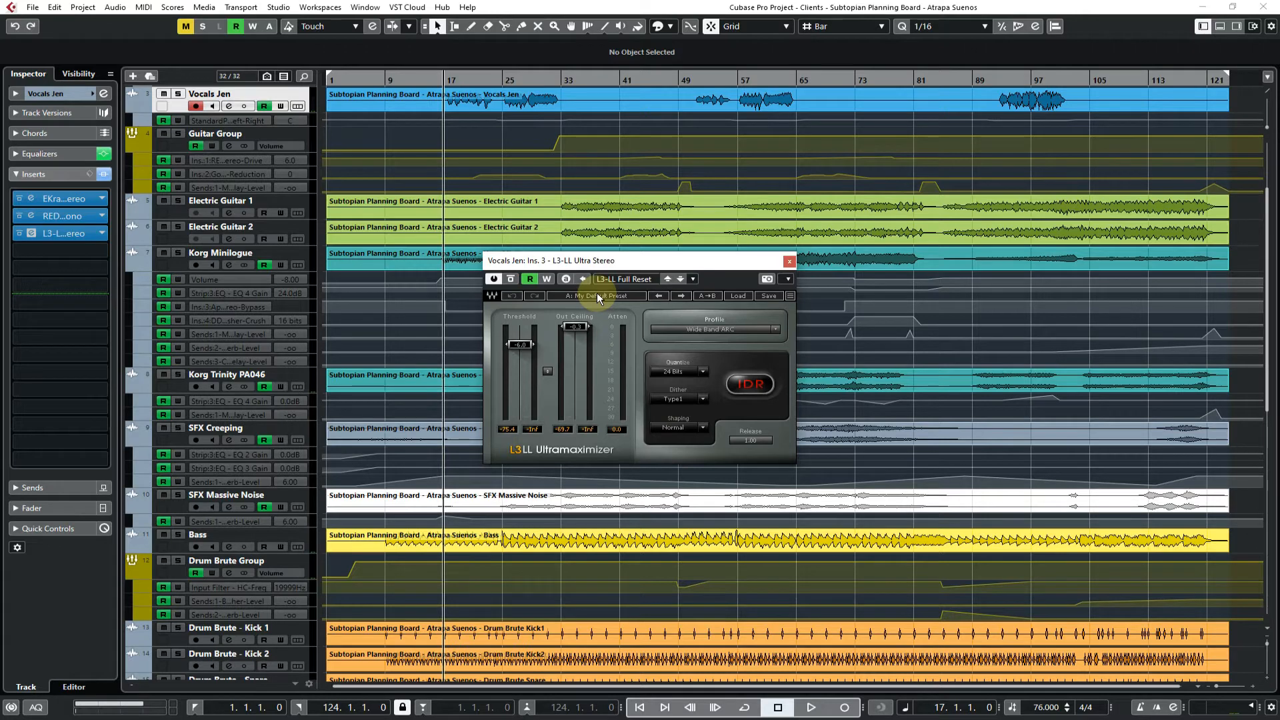
{"action": "left_click", "coordinate": [787, 262]}
Replace the third insert with A1TriggerGate-x64 from the Gate | Auto-Gate category and bypass the effect
{"action": "left_click", "coordinate": [98, 236]}
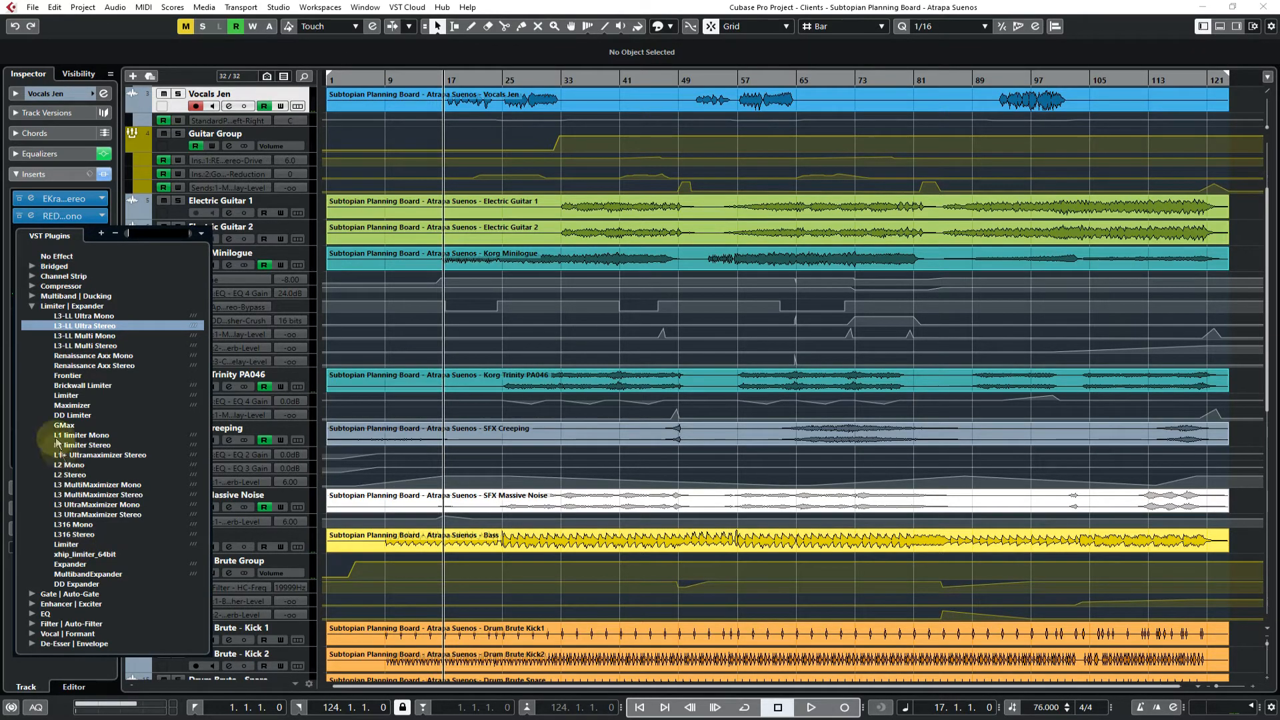
{"action": "left_click", "coordinate": [31, 306]}
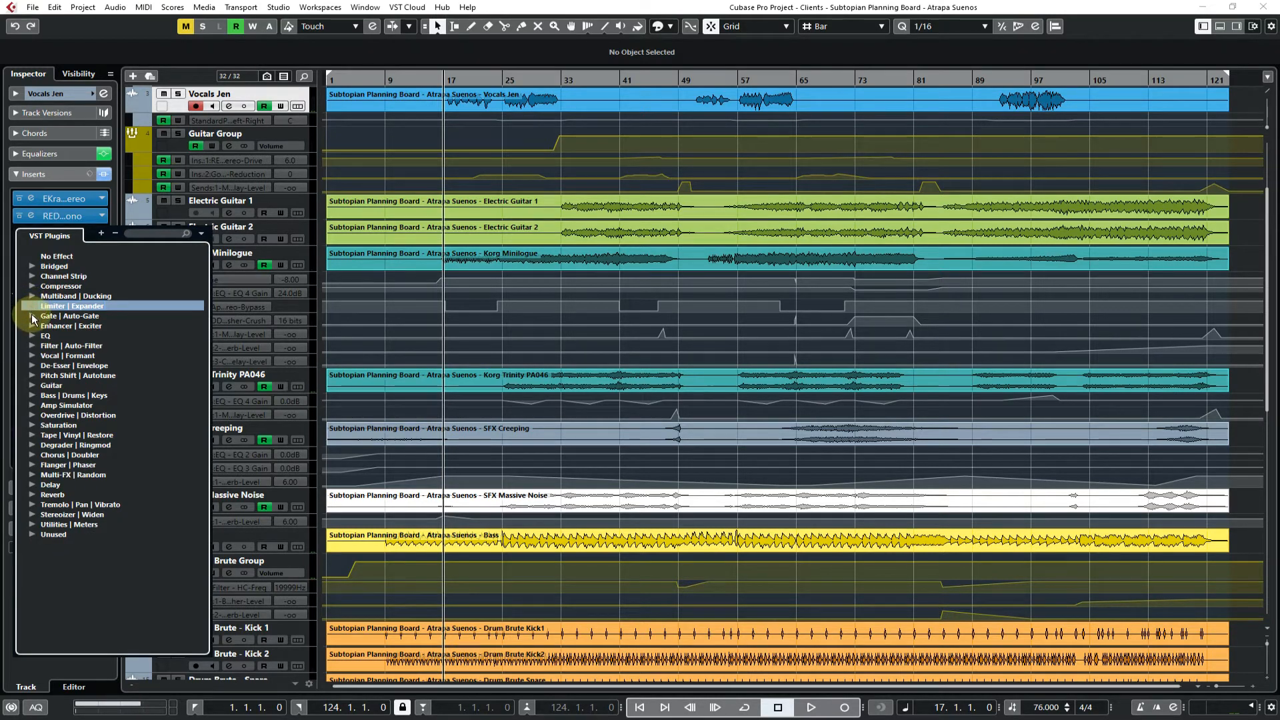
{"action": "left_click", "coordinate": [32, 315]}
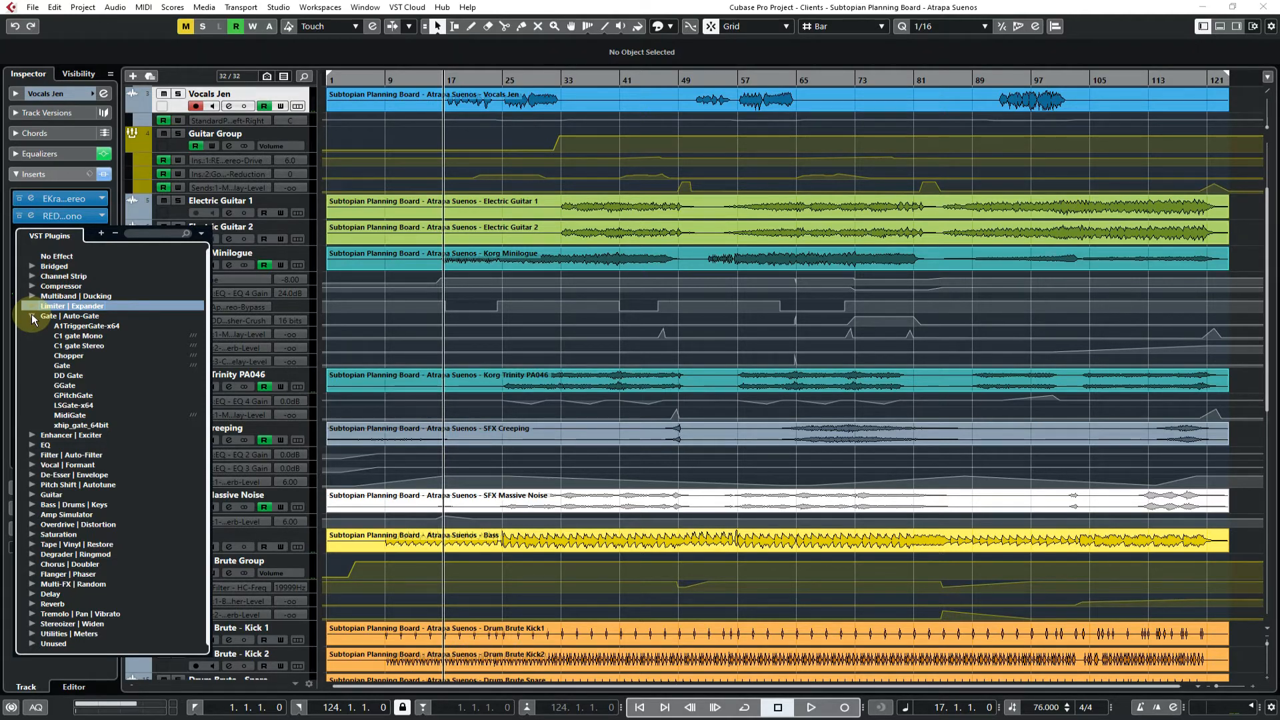
{"action": "left_click", "coordinate": [77, 326]}
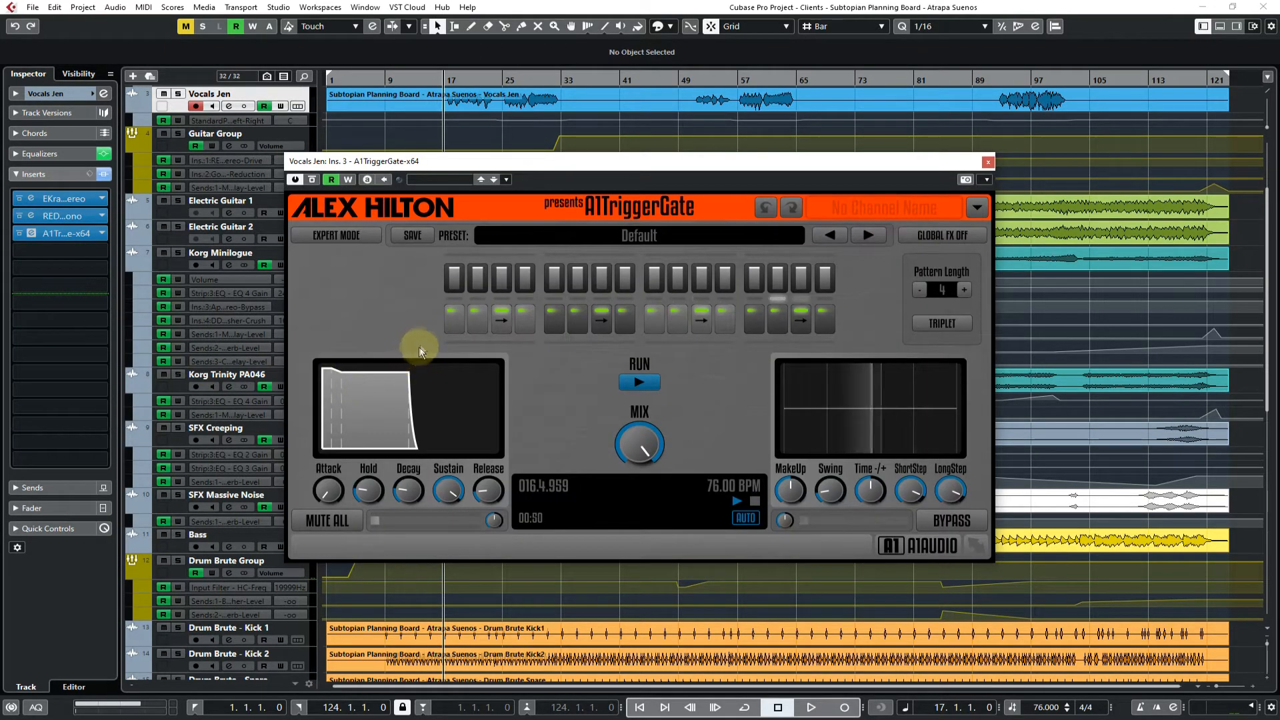
{"action": "left_click", "coordinate": [312, 179]}
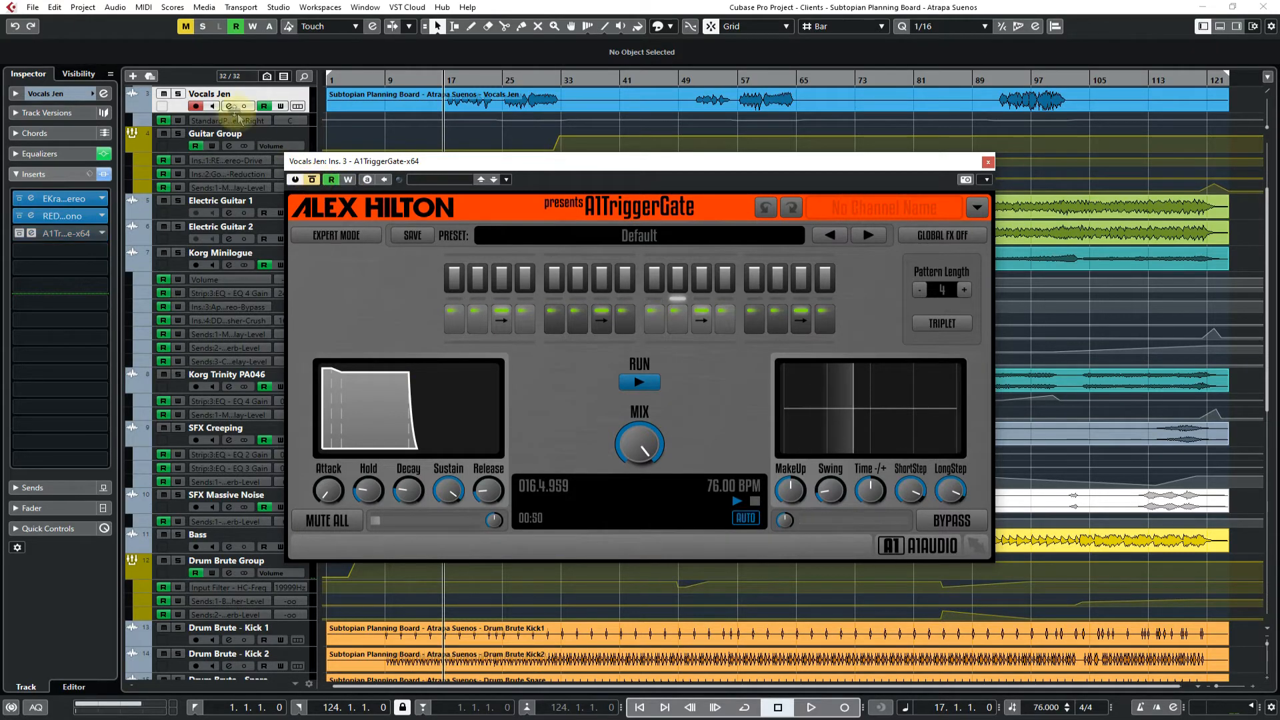
Solo the vocal track and play a short passage with the trigger gate bypassed
{"action": "left_click", "coordinate": [180, 95]}
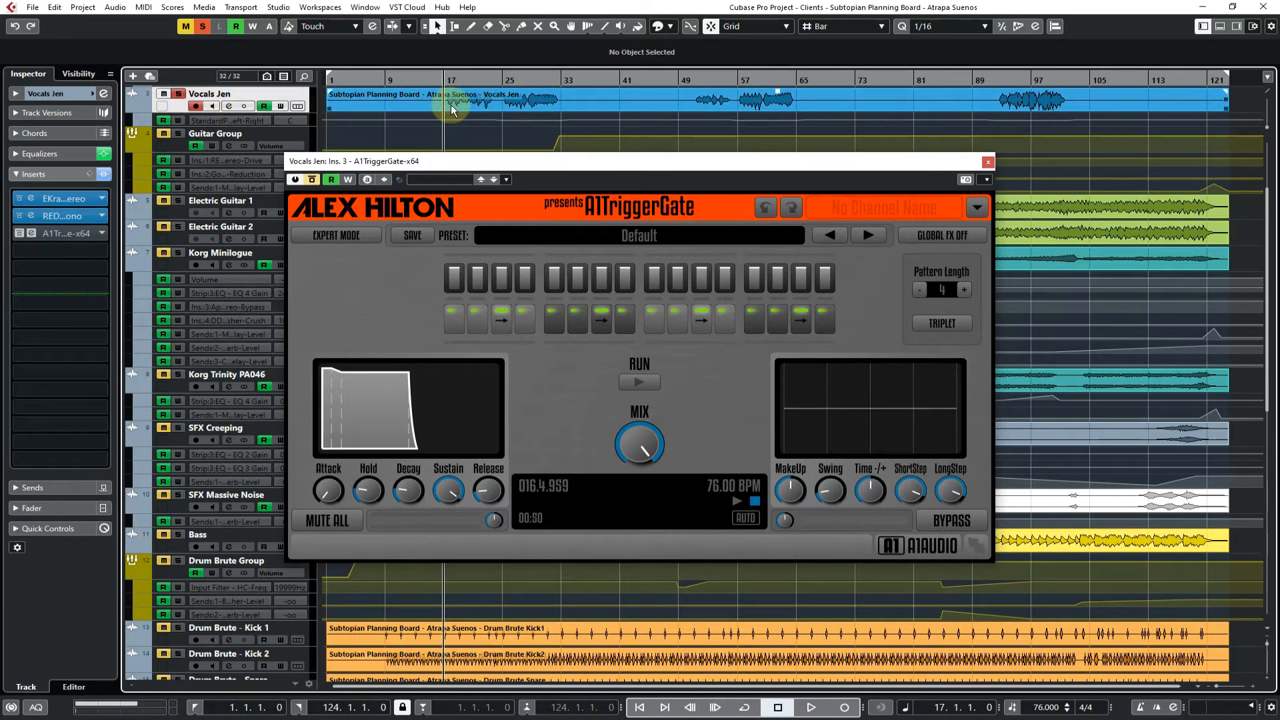
{"action": "key", "text": "space"}
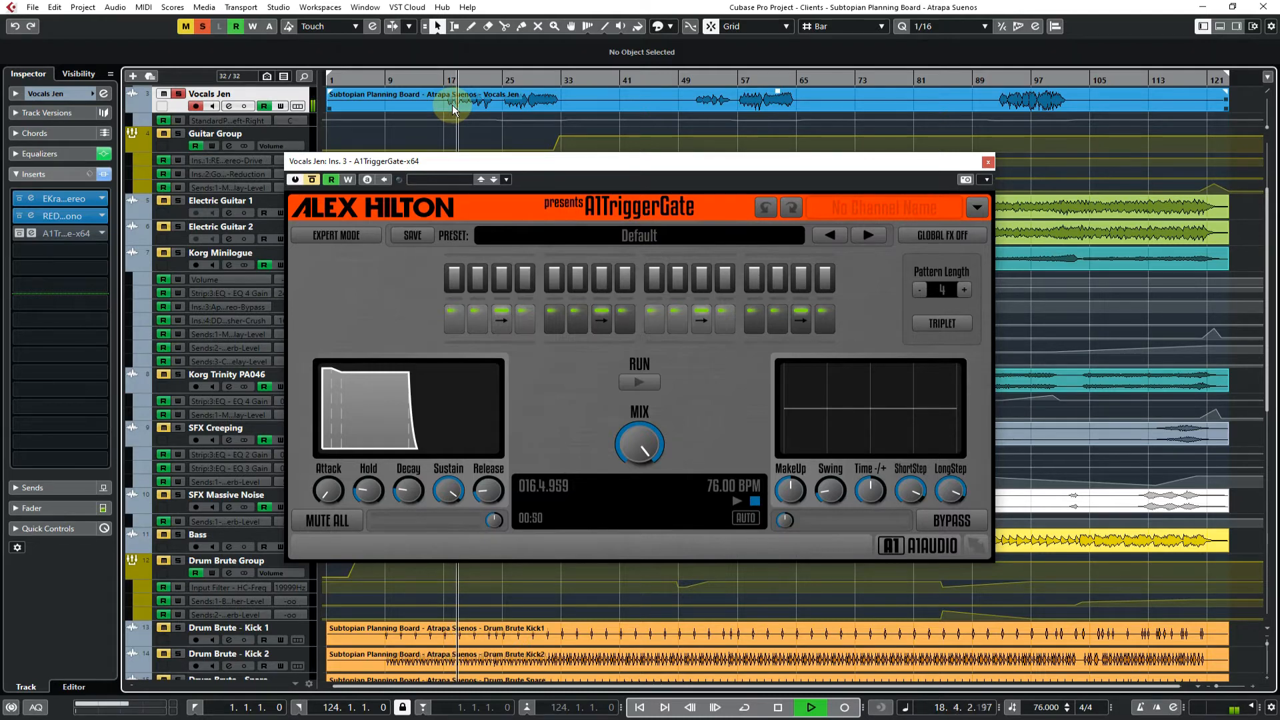
{"action": "key", "text": "space"}
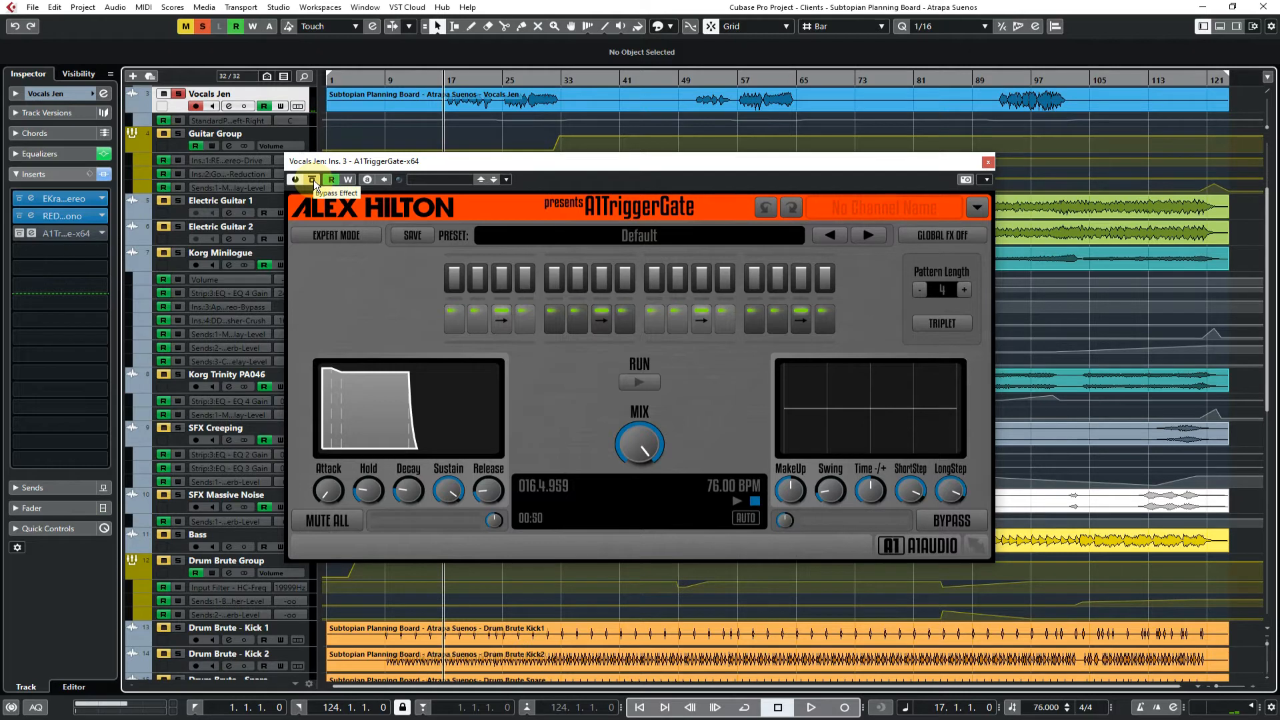
Turn off the trigger gate's bypass, play the vocal passage through it, stop playback and close the plug-in window
{"action": "left_click", "coordinate": [313, 179]}
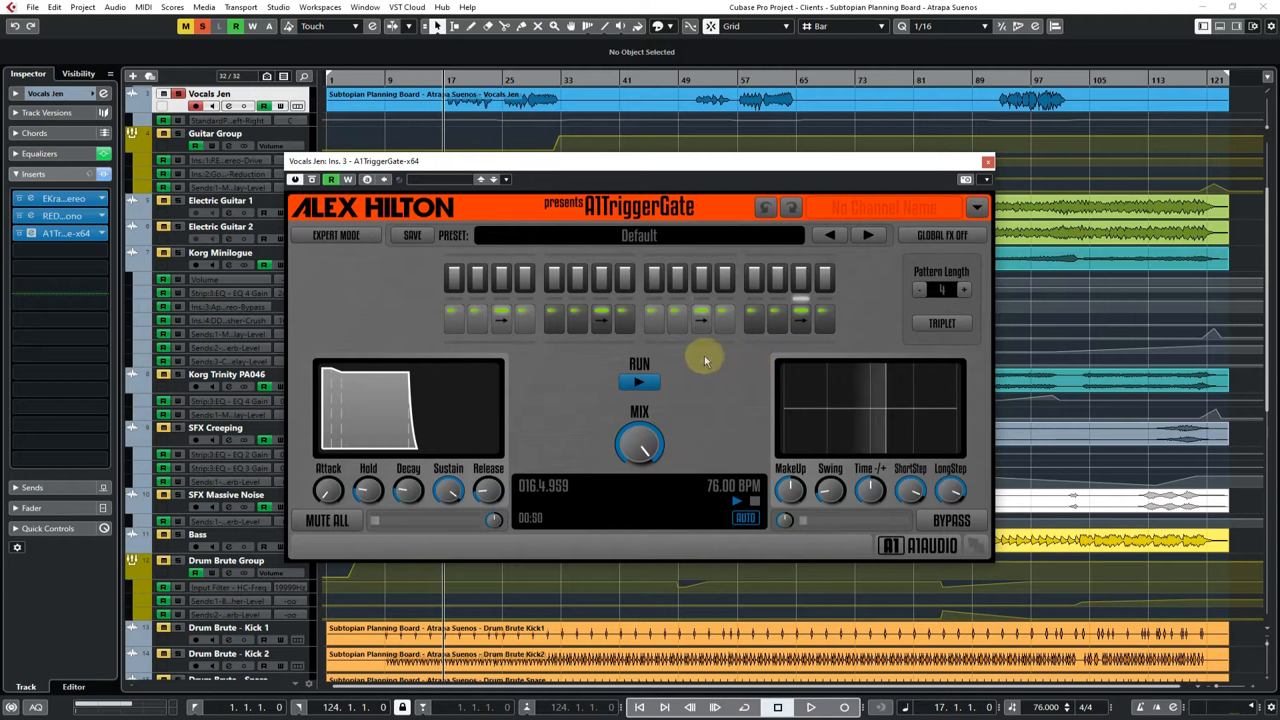
{"action": "key", "text": "space"}
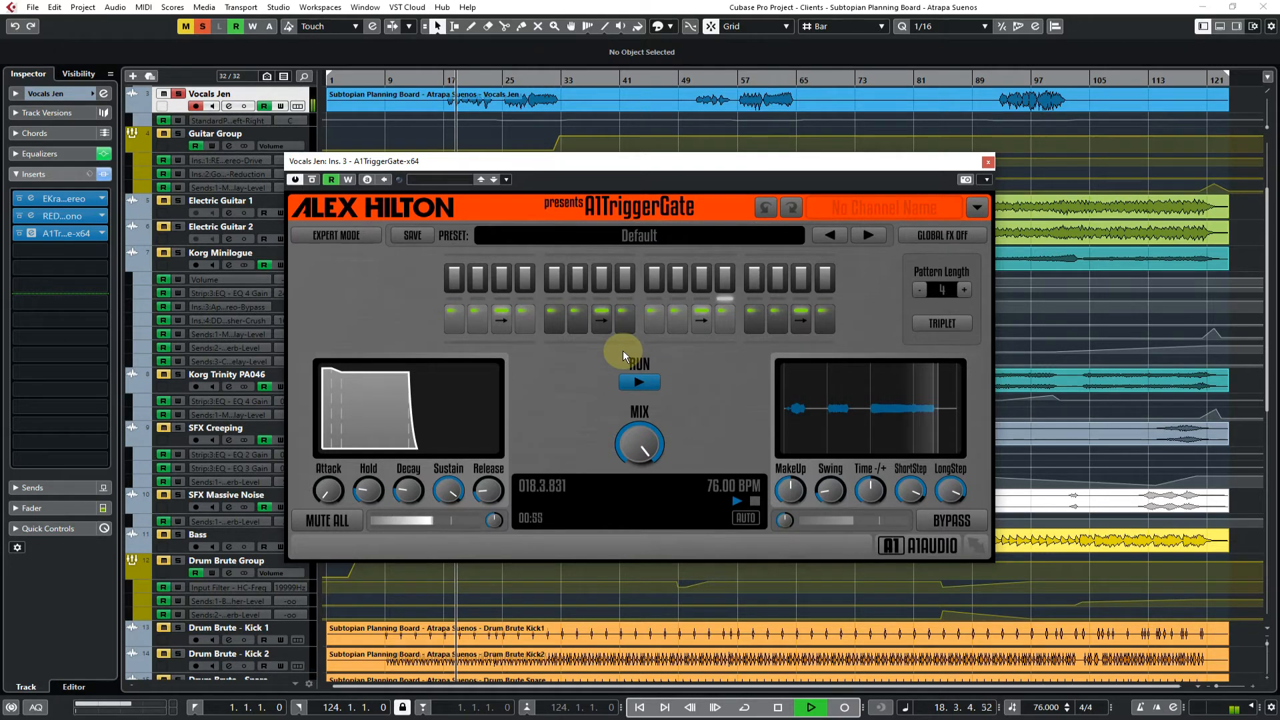
{"action": "key", "text": "space"}
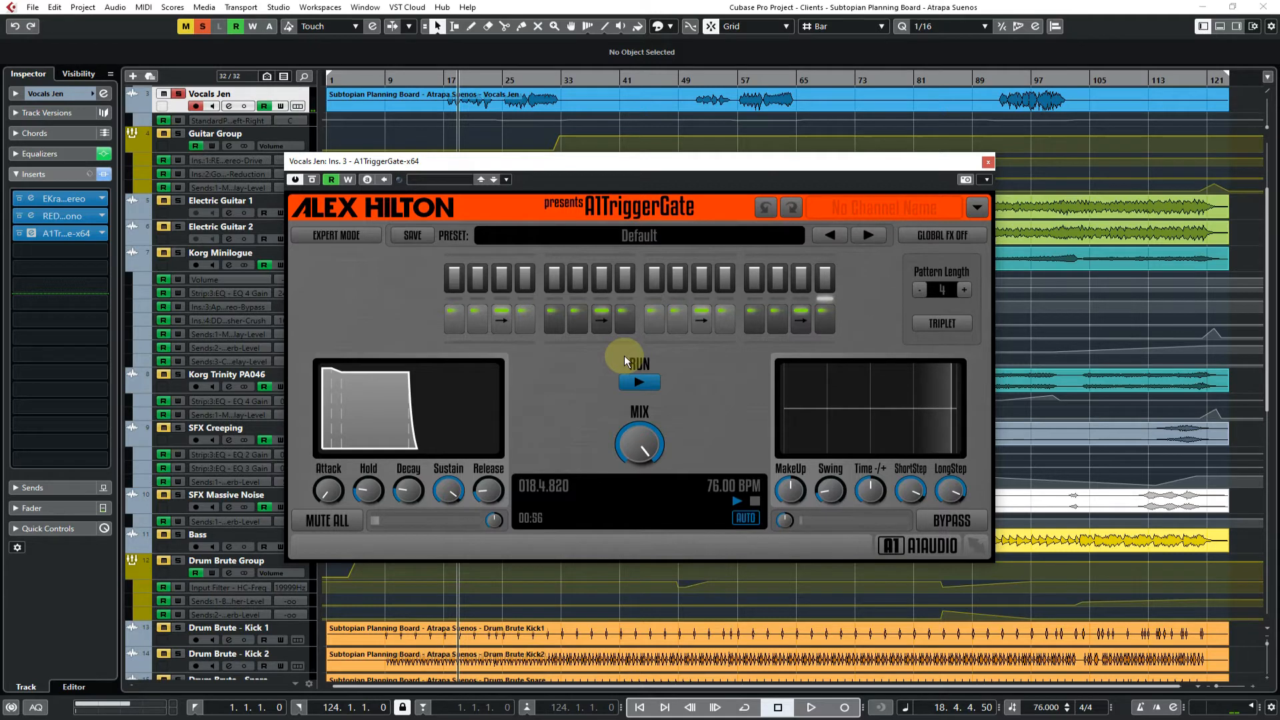
{"action": "left_click", "coordinate": [987, 161]}
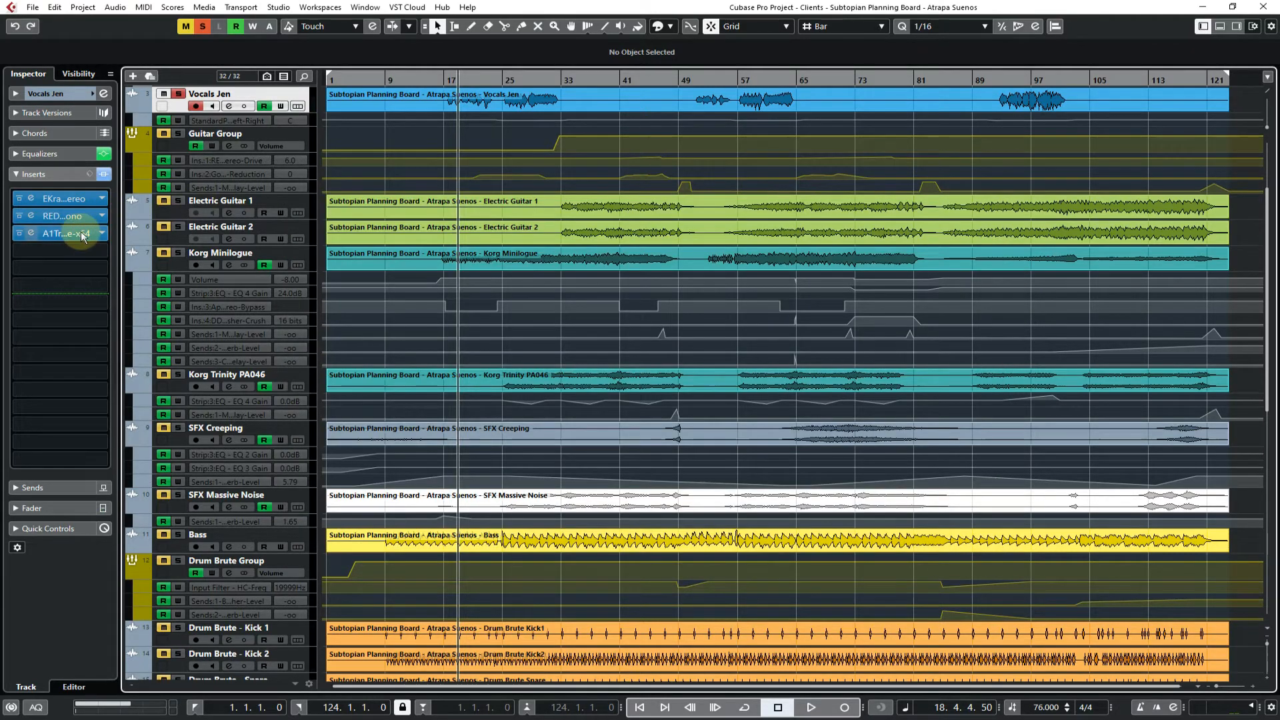
Replace the third insert with MannyM TripleD Stereo from the Enhancer | Exciter category
{"action": "left_click", "coordinate": [102, 232]}
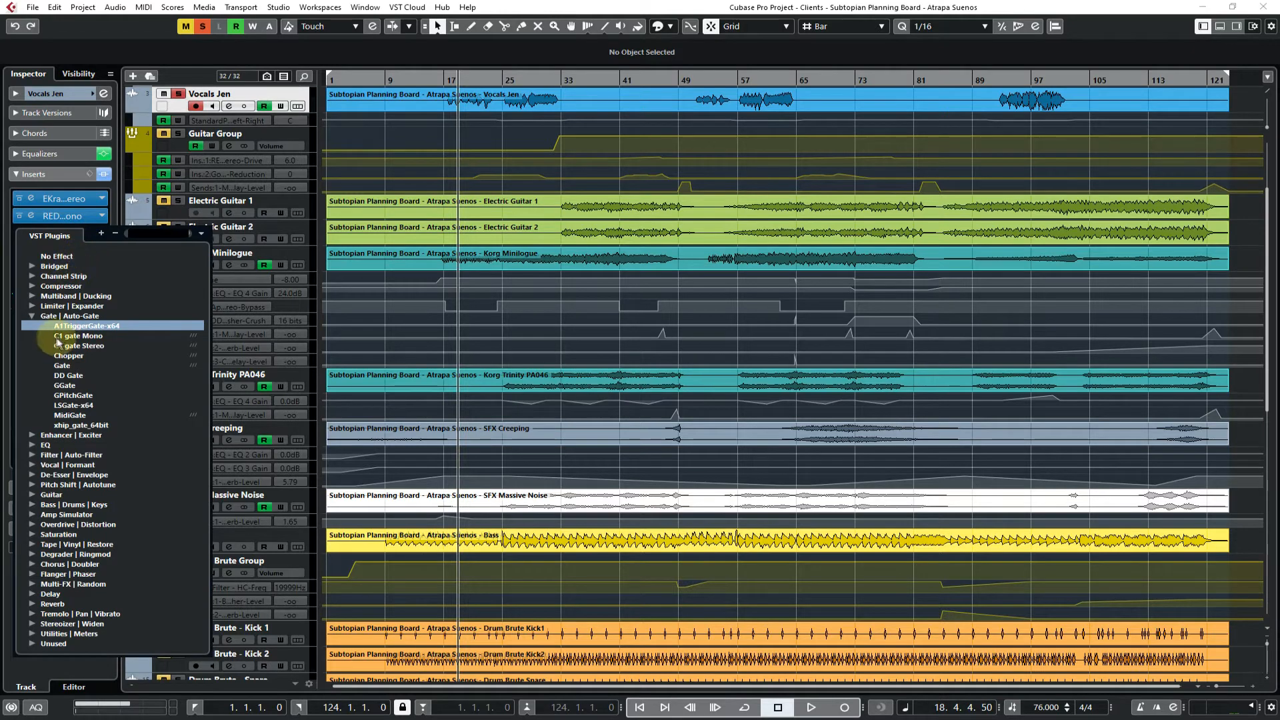
{"action": "left_click", "coordinate": [31, 315]}
{"action": "key", "text": "space"}
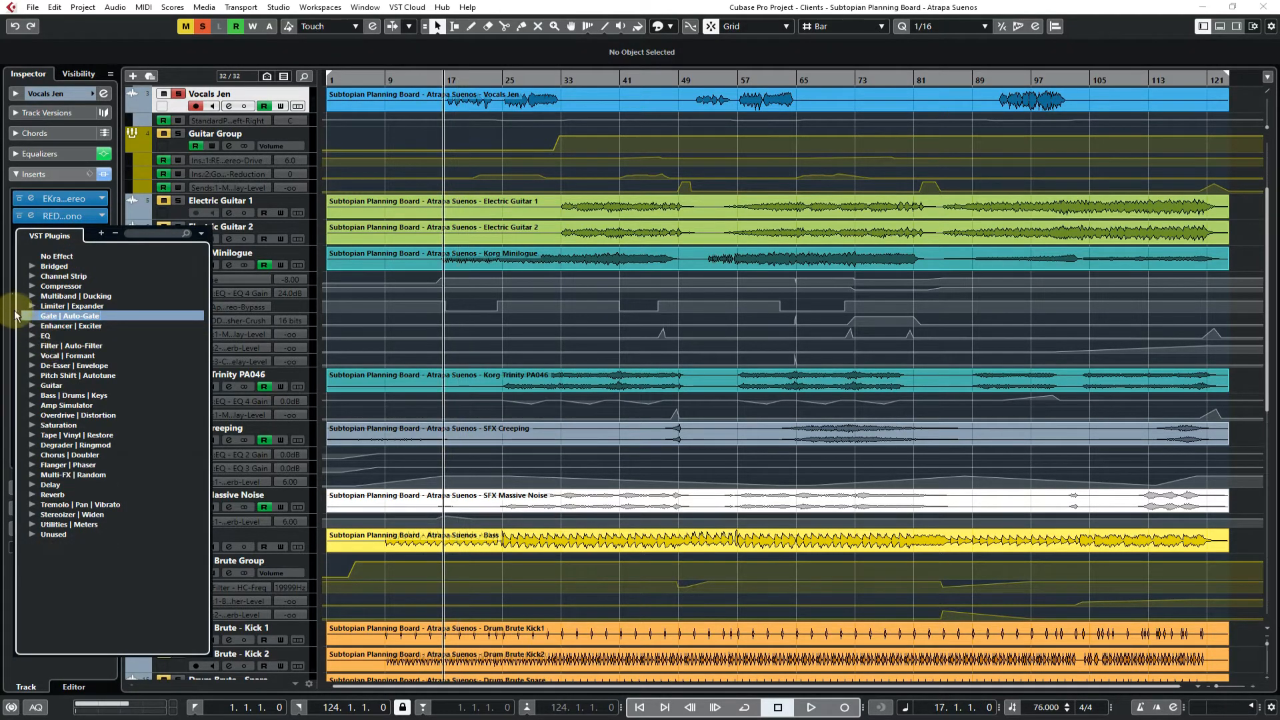
{"action": "left_click", "coordinate": [32, 326]}
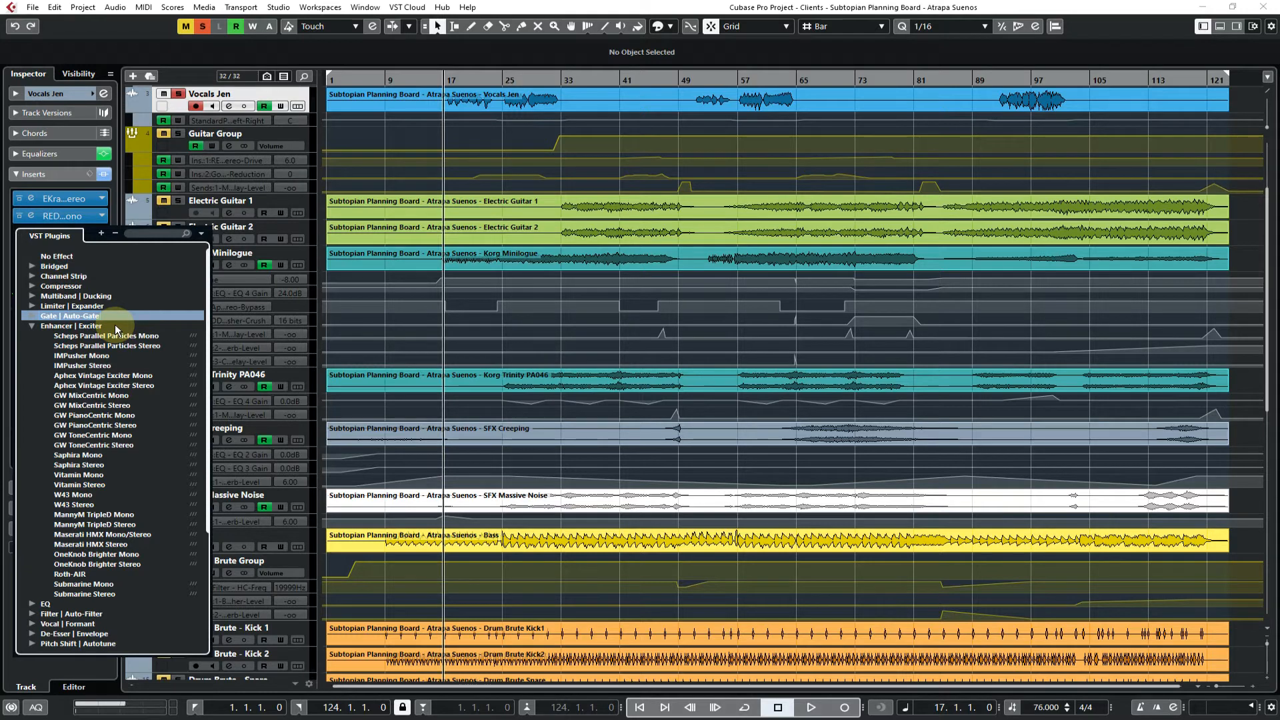
{"action": "left_click", "coordinate": [87, 525]}
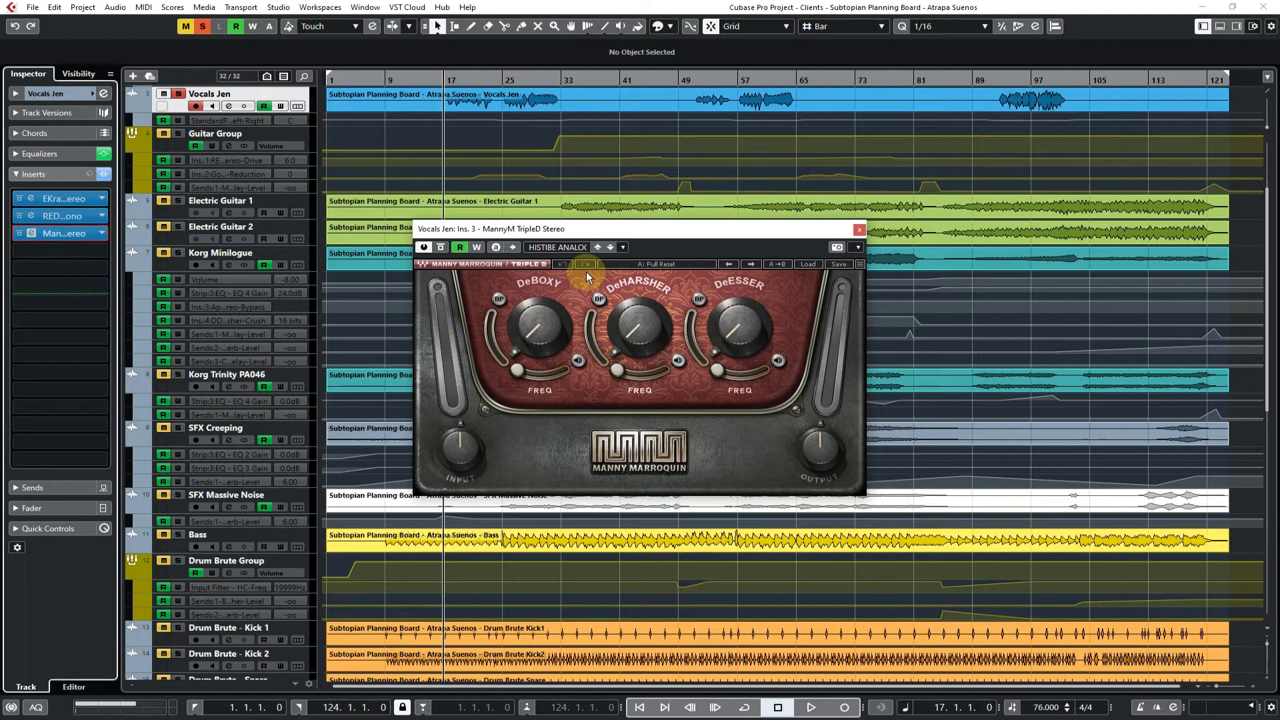
Audition the vocal while raising TripleD's DeEsser to maximum, stop playback and return the DeEsser to zero
{"action": "mouse_move", "coordinate": [737, 297]}
{"action": "key", "text": "space"}
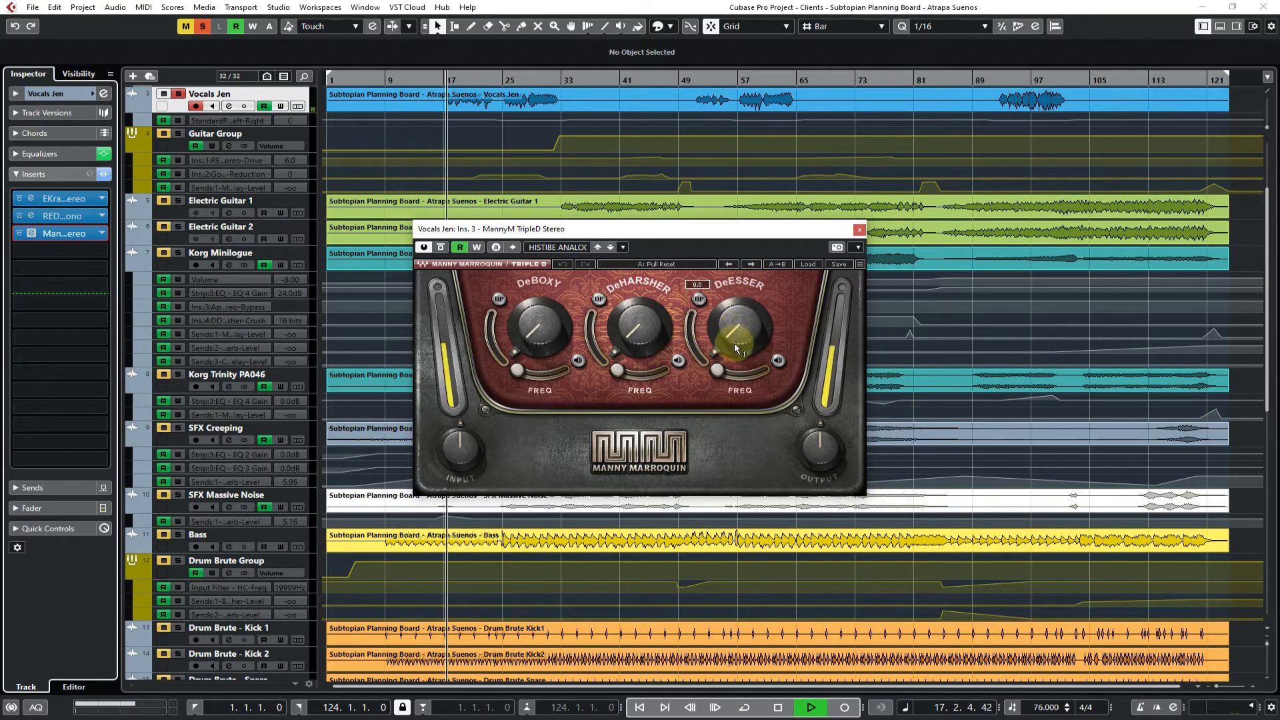
{"action": "left_click", "coordinate": [734, 344]}
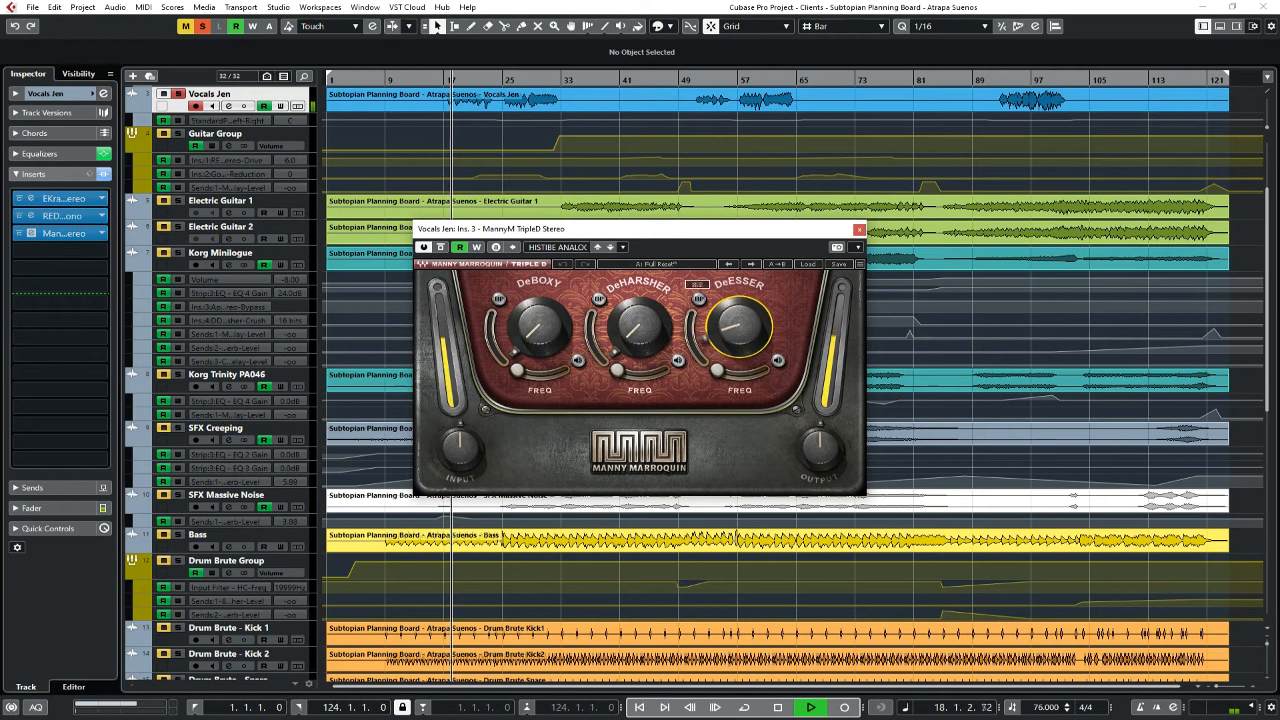
{"action": "left_click_drag", "start_coordinate": [734, 344], "coordinate": [734, 292]}
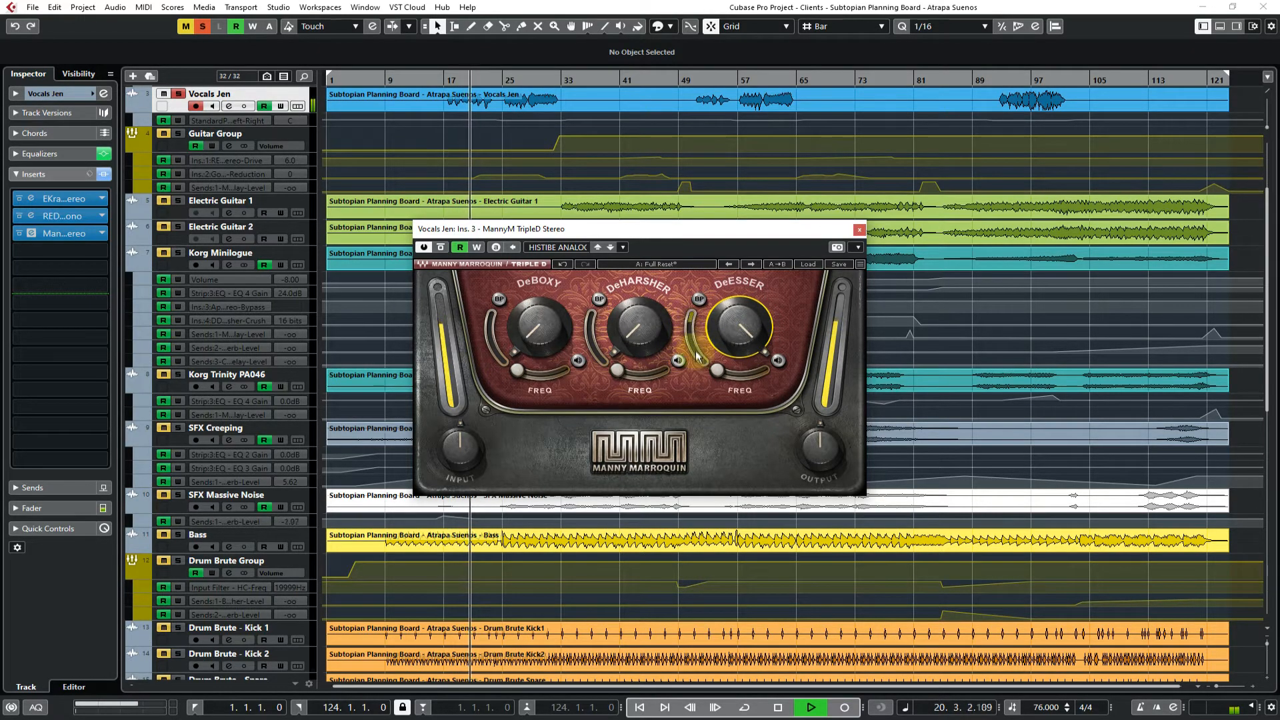
{"action": "mouse_move", "coordinate": [740, 335]}
{"action": "key", "text": "space"}
{"action": "left_click_drag", "start_coordinate": [740, 335], "coordinate": [740, 370]}
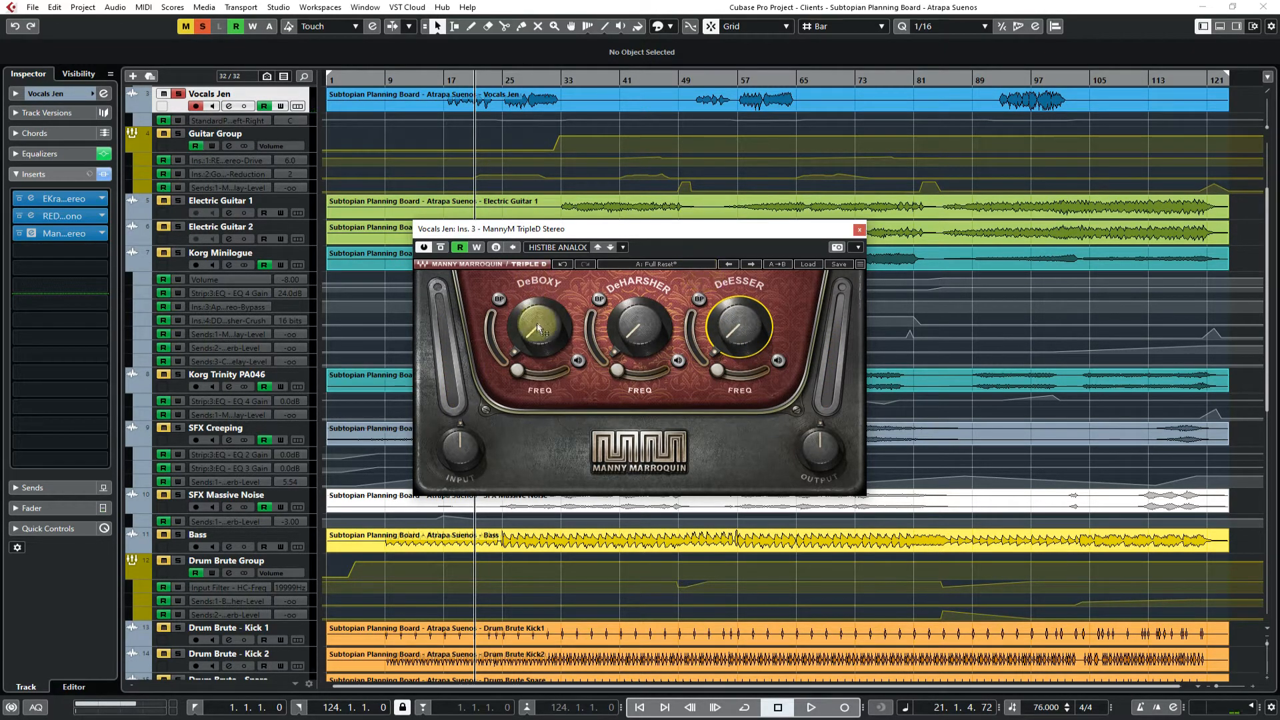
Try out the DeHarsher's frequency slider in TripleD and leave it at its lowest position
{"action": "mouse_move", "coordinate": [538, 330]}
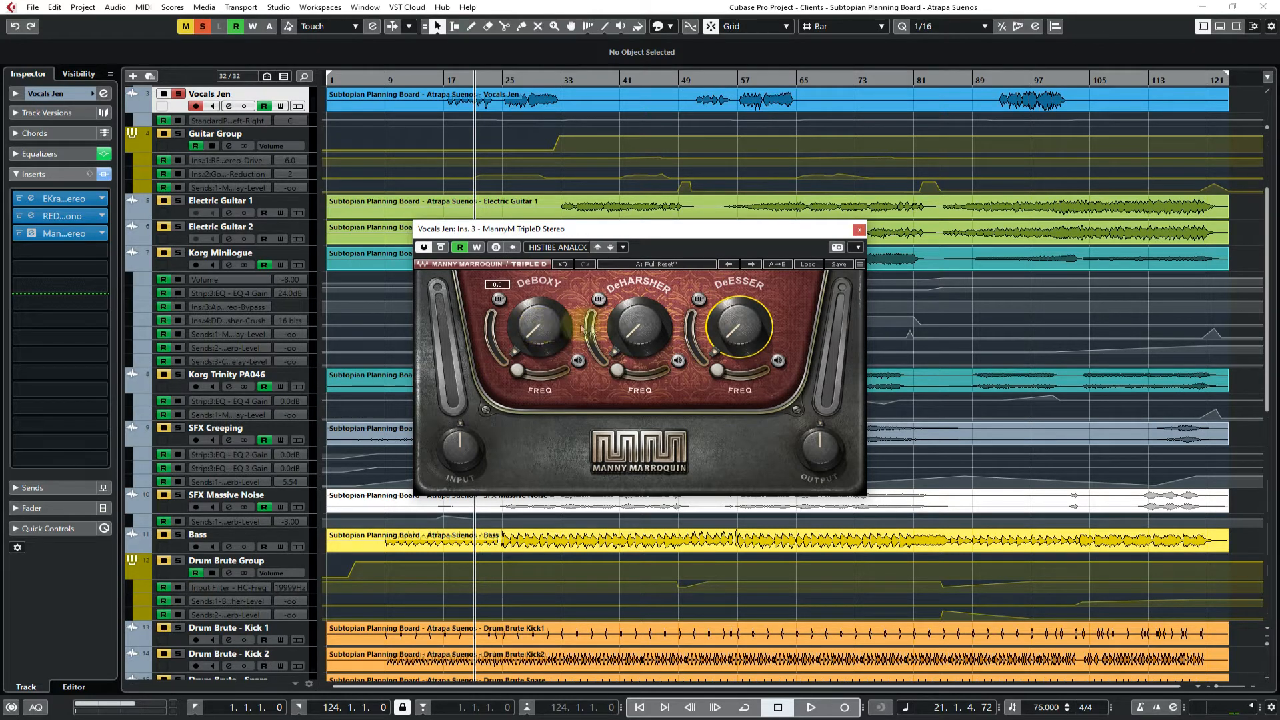
{"action": "mouse_move", "coordinate": [641, 330]}
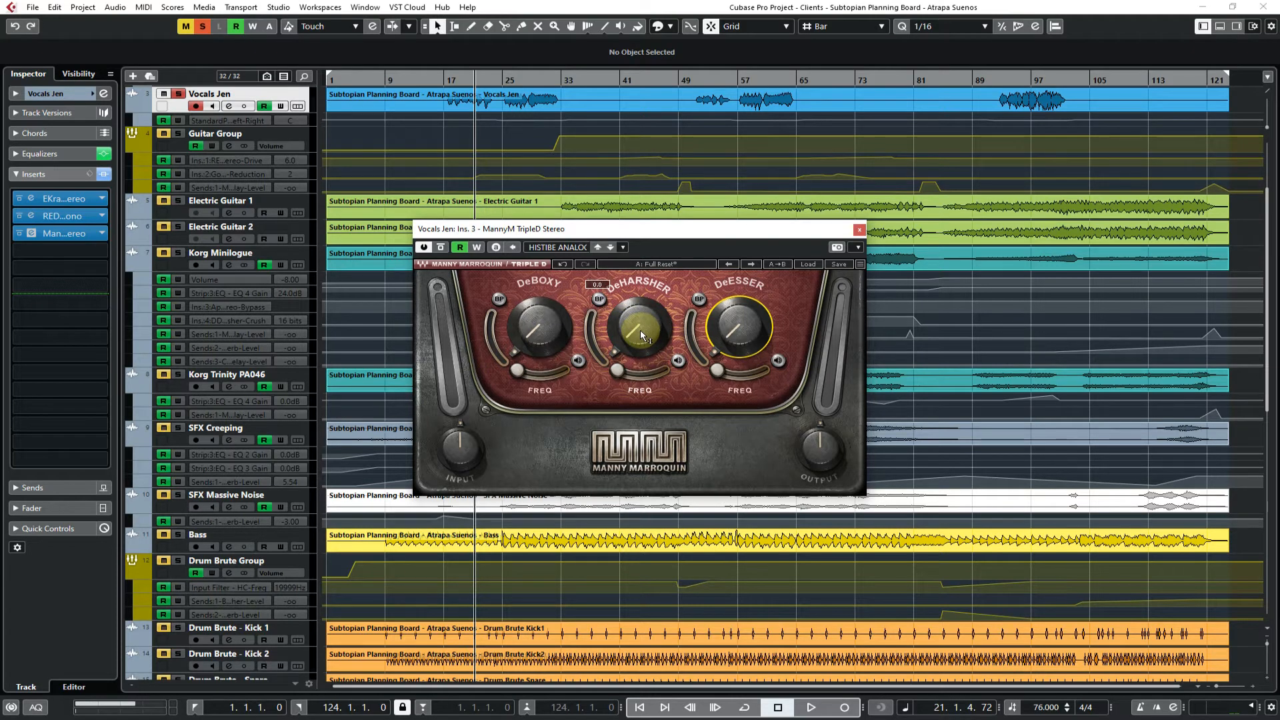
{"action": "mouse_move", "coordinate": [611, 354]}
{"action": "left_mouse_down"}
{"action": "mouse_move", "coordinate": [662, 373]}
{"action": "mouse_move", "coordinate": [618, 371]}
{"action": "left_mouse_up"}
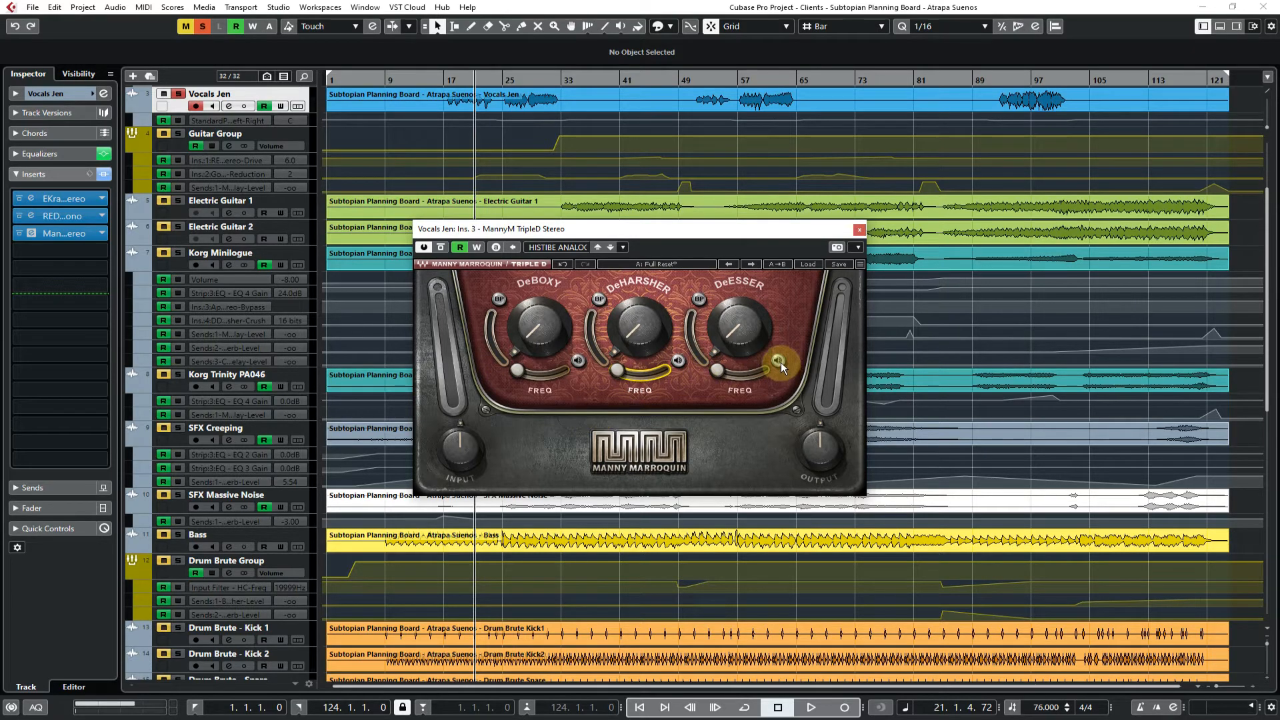
Play the vocal from the start with the DeEsser's listen mode on, sweep its amount, switch listening off and return the DeEsser to zero
{"action": "key", "text": "space"}
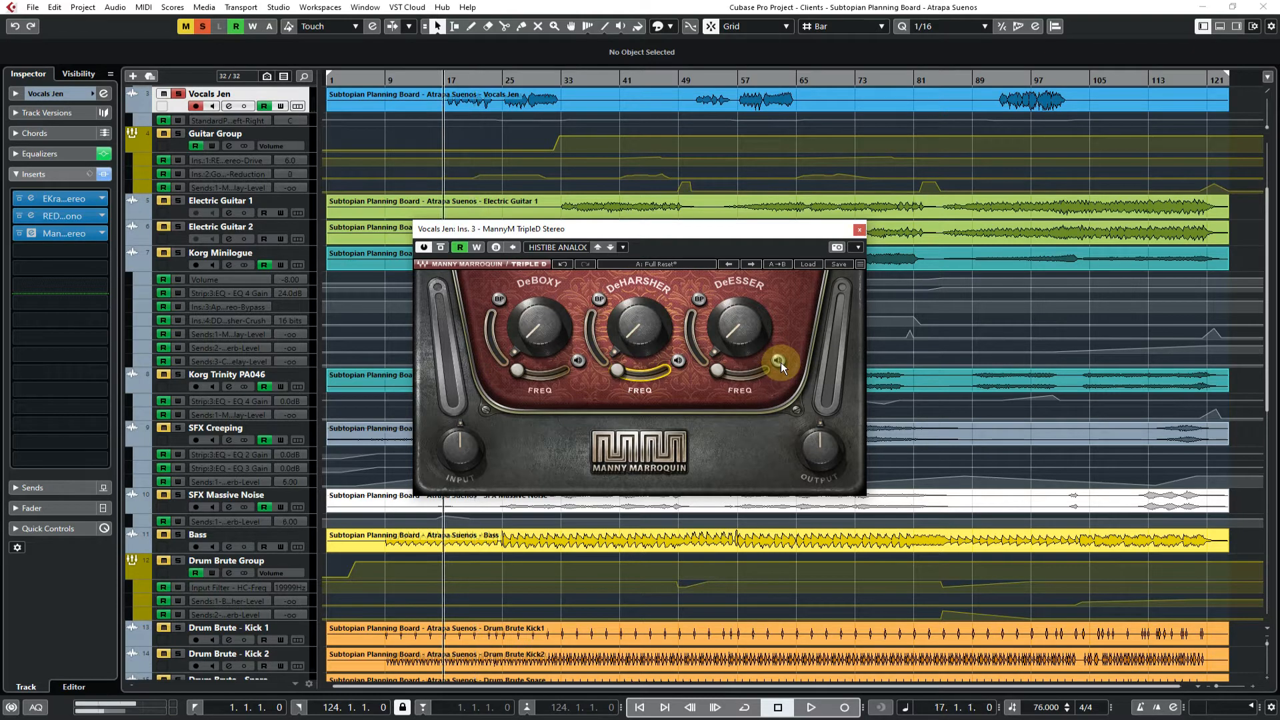
{"action": "key", "text": "space"}
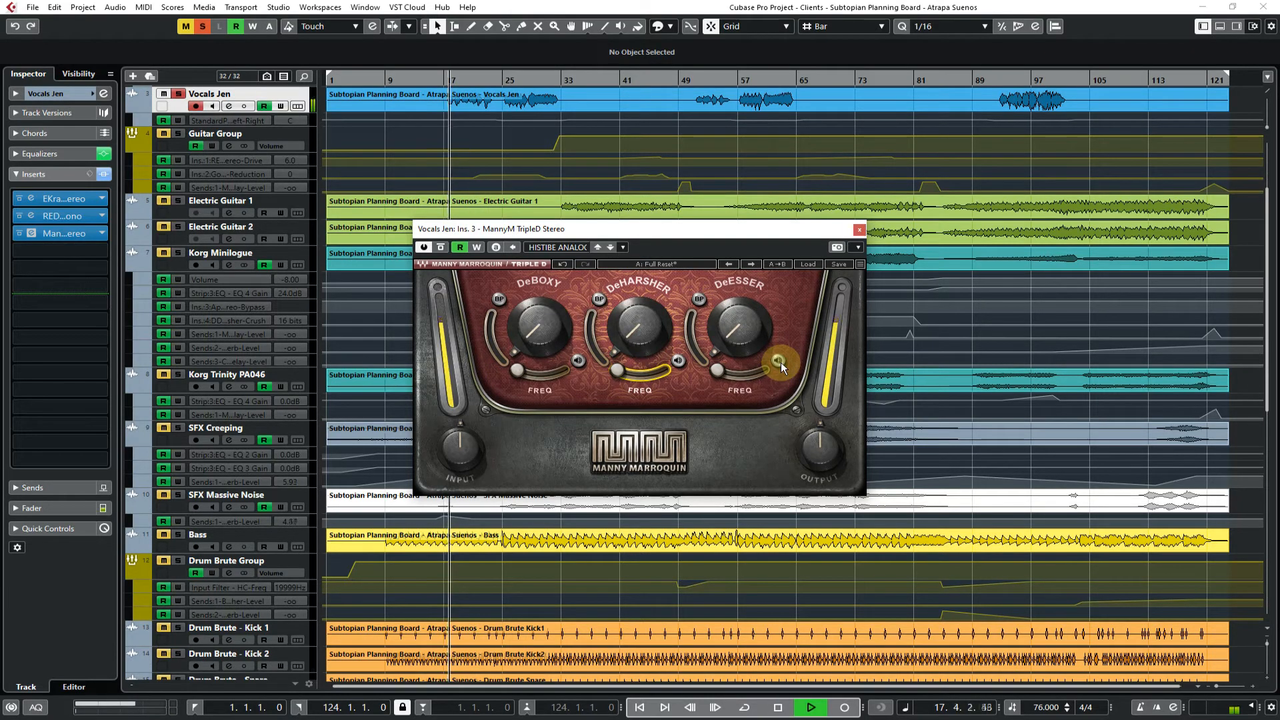
{"action": "left_click_drag", "start_coordinate": [727, 327], "coordinate": [726, 241]}
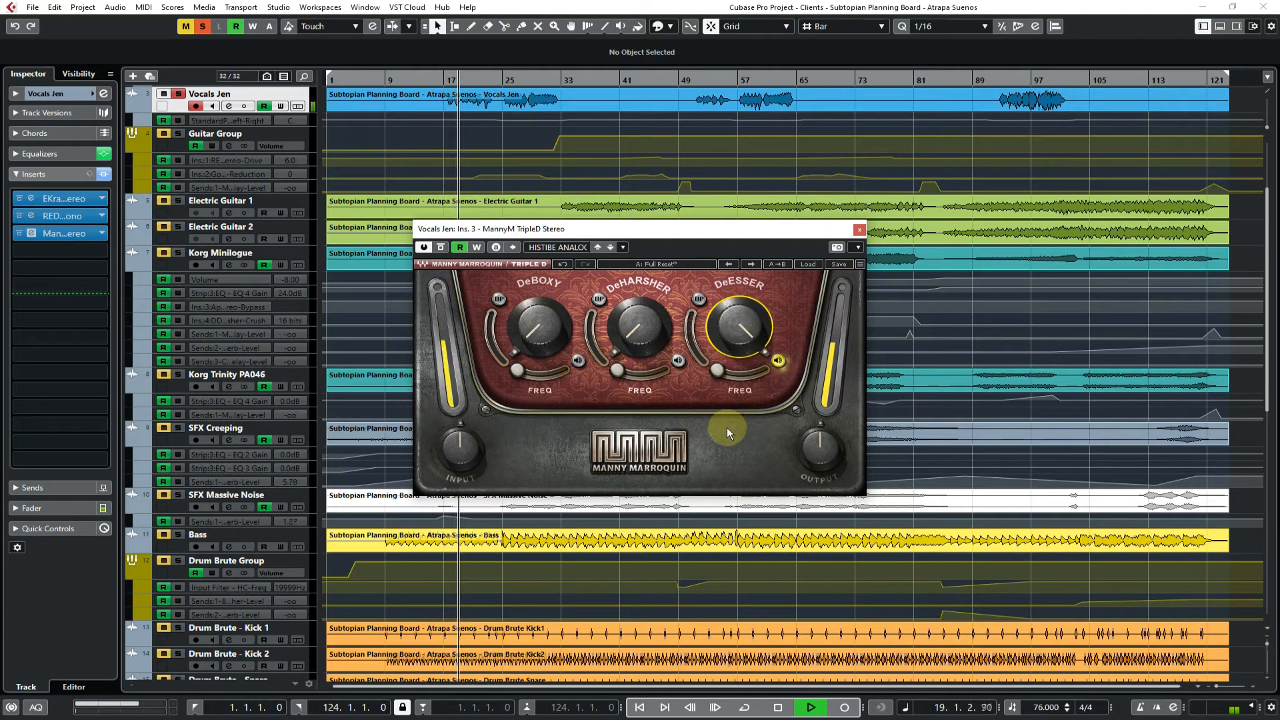
{"action": "left_click_drag", "start_coordinate": [738, 326], "coordinate": [739, 364]}
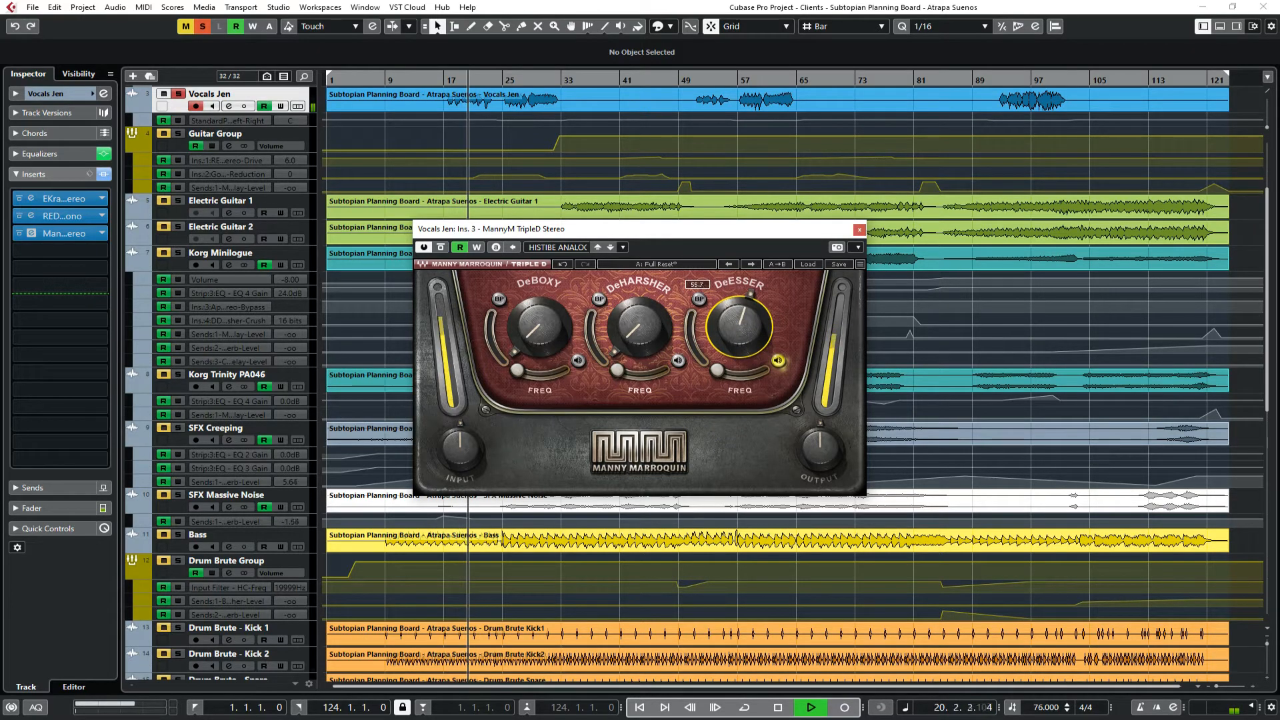
{"action": "left_click", "coordinate": [778, 360]}
{"action": "left_click_drag", "start_coordinate": [734, 328], "coordinate": [735, 387]}
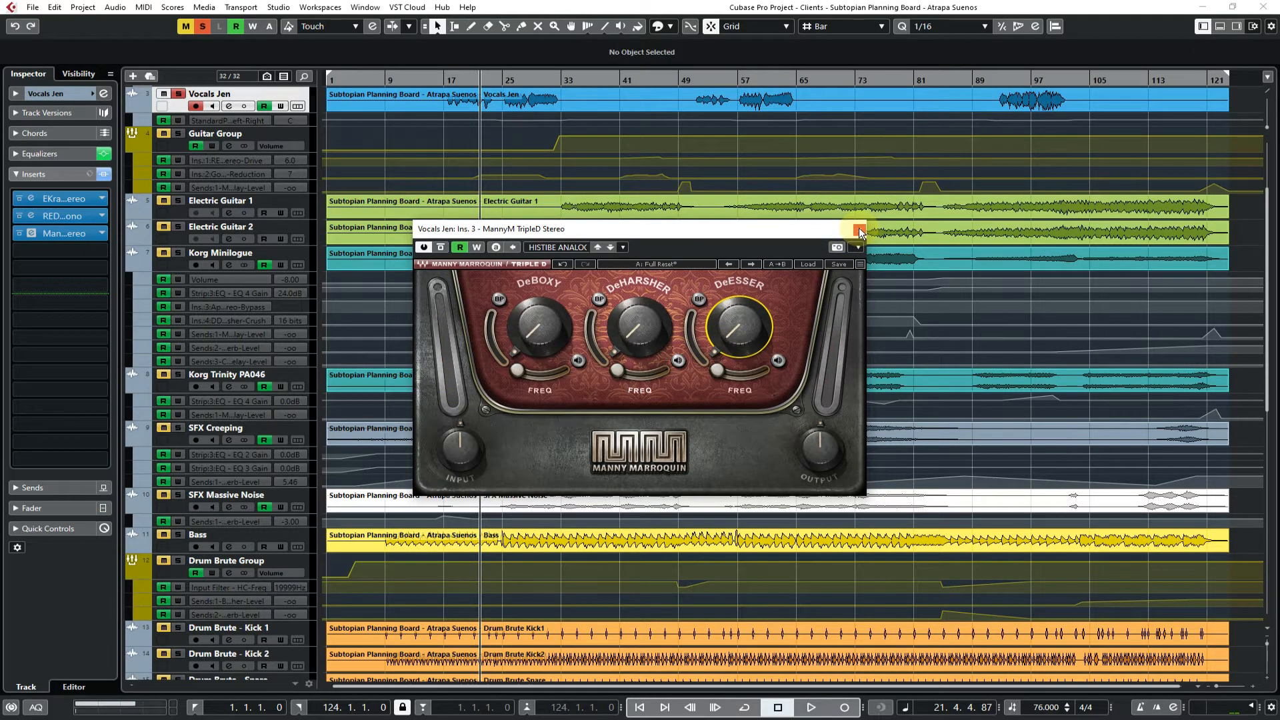
Close TripleD and replace the third insert on the vocal track with GEQ Classic Stereo from the EQ category
{"action": "left_click", "coordinate": [858, 231]}
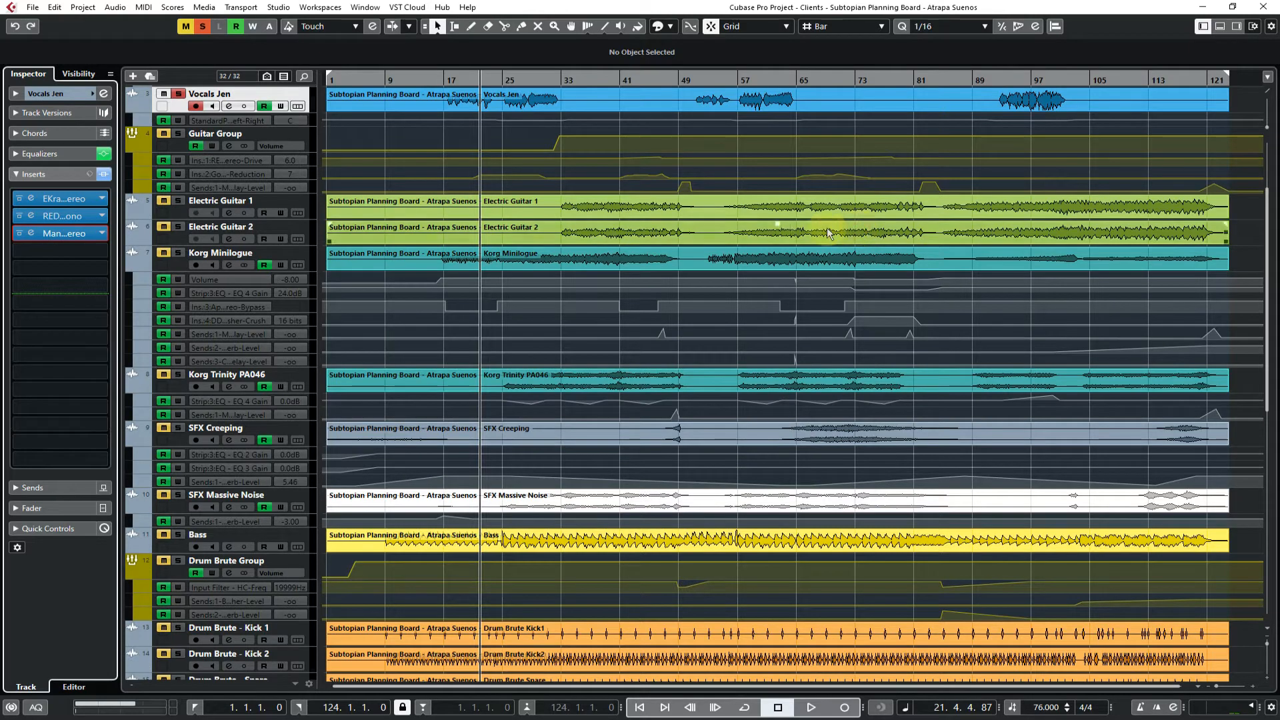
{"action": "left_click", "coordinate": [101, 233]}
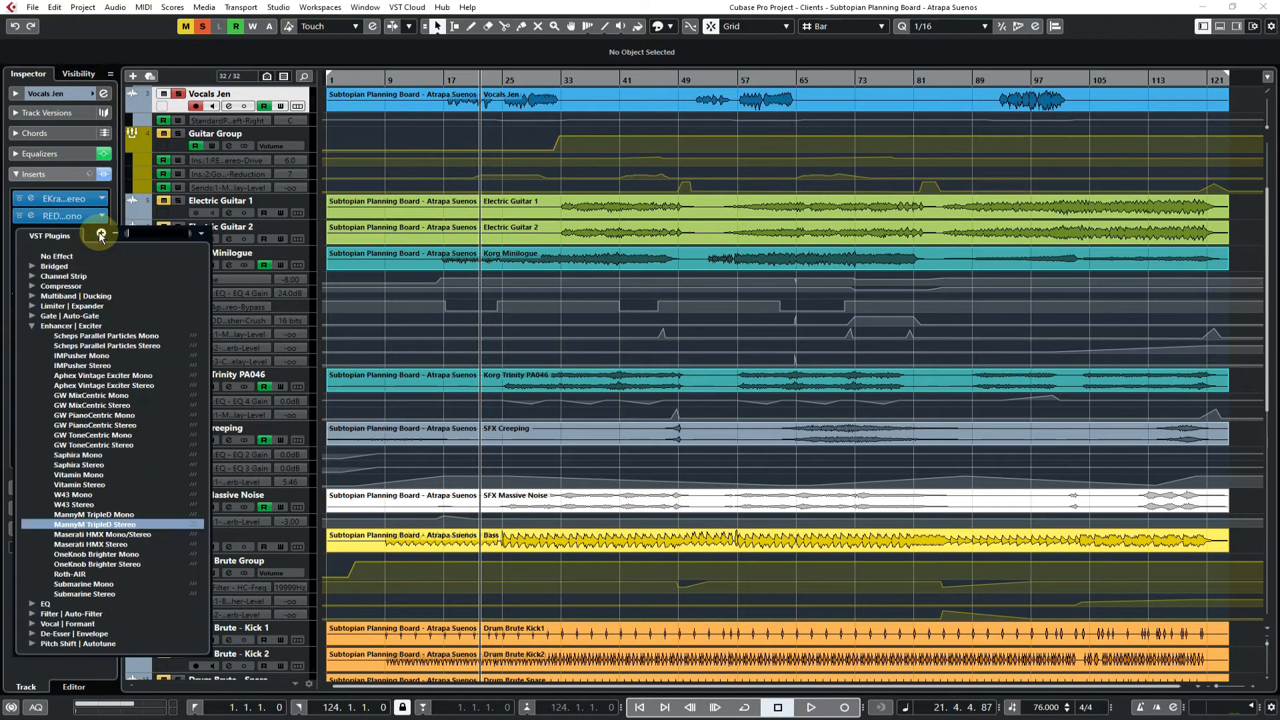
{"action": "left_click", "coordinate": [31, 326]}
{"action": "left_click", "coordinate": [31, 336]}
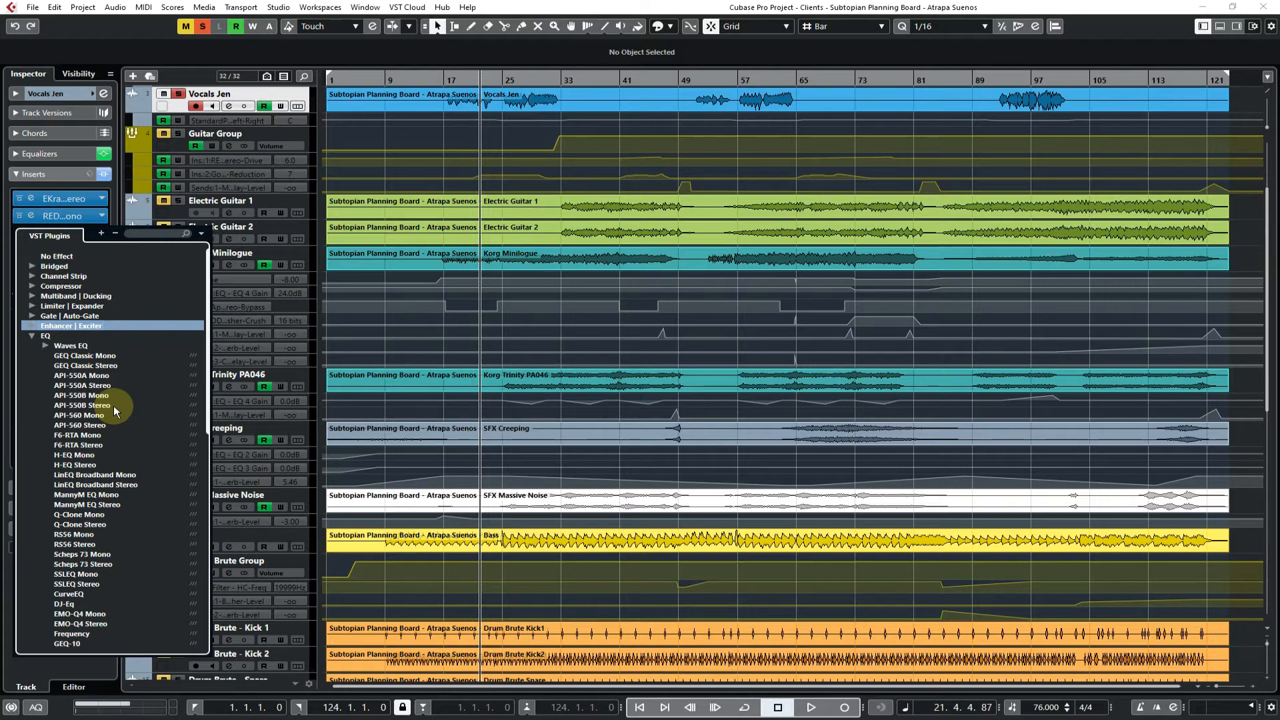
{"action": "left_click", "coordinate": [105, 367]}
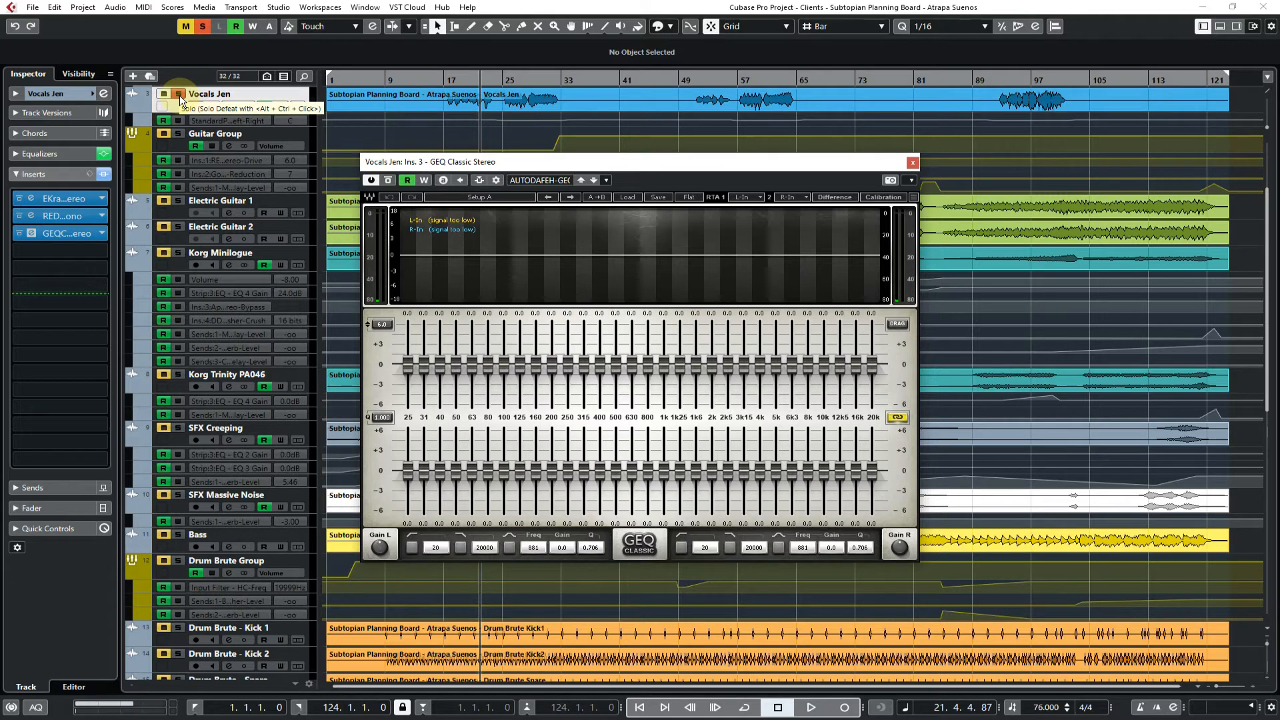
Play the vocal briefly through GEQ Classic, stop, move the playhead to bar 17 and close the plug-in window
{"action": "key", "text": "space"}
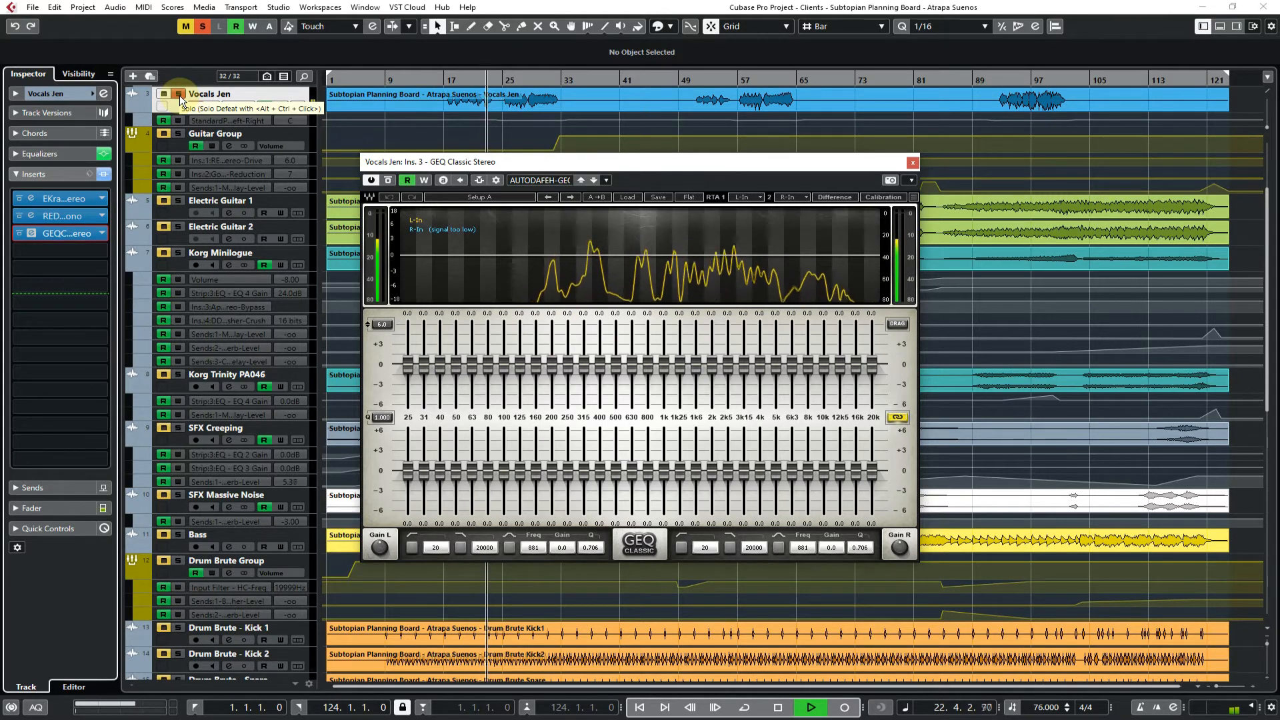
{"action": "key", "text": "space"}
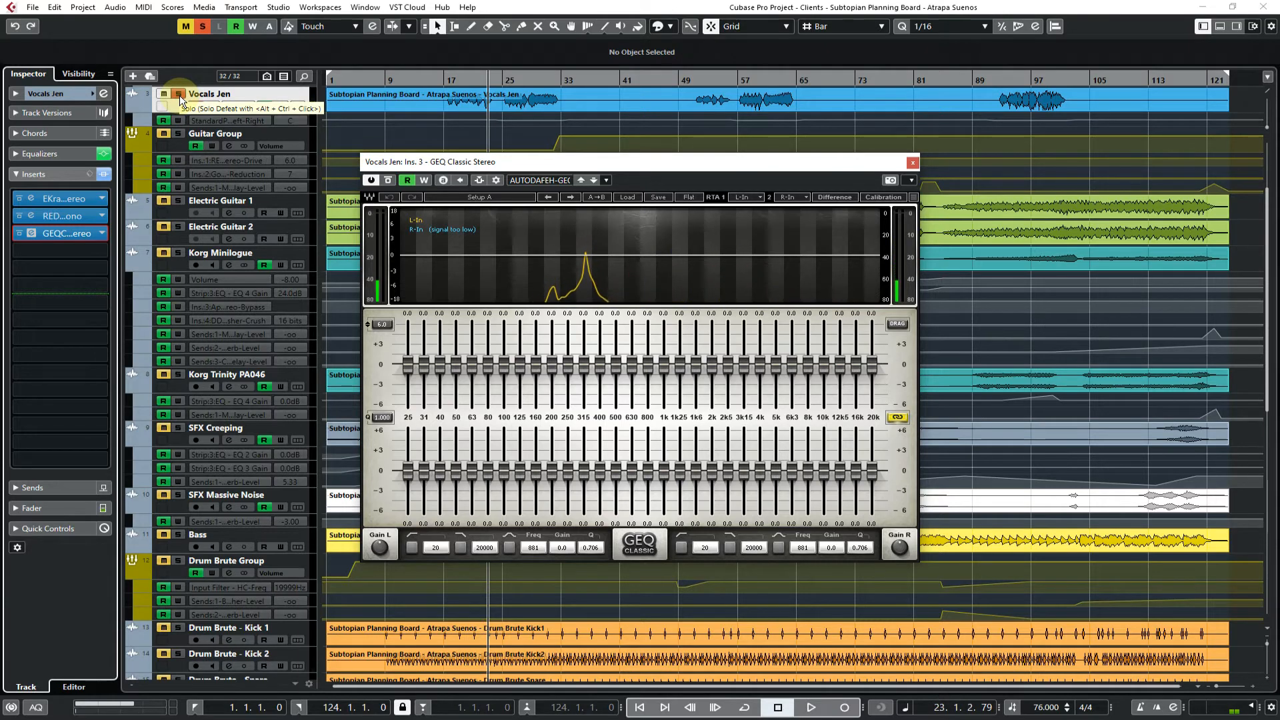
{"action": "left_click", "coordinate": [445, 79]}
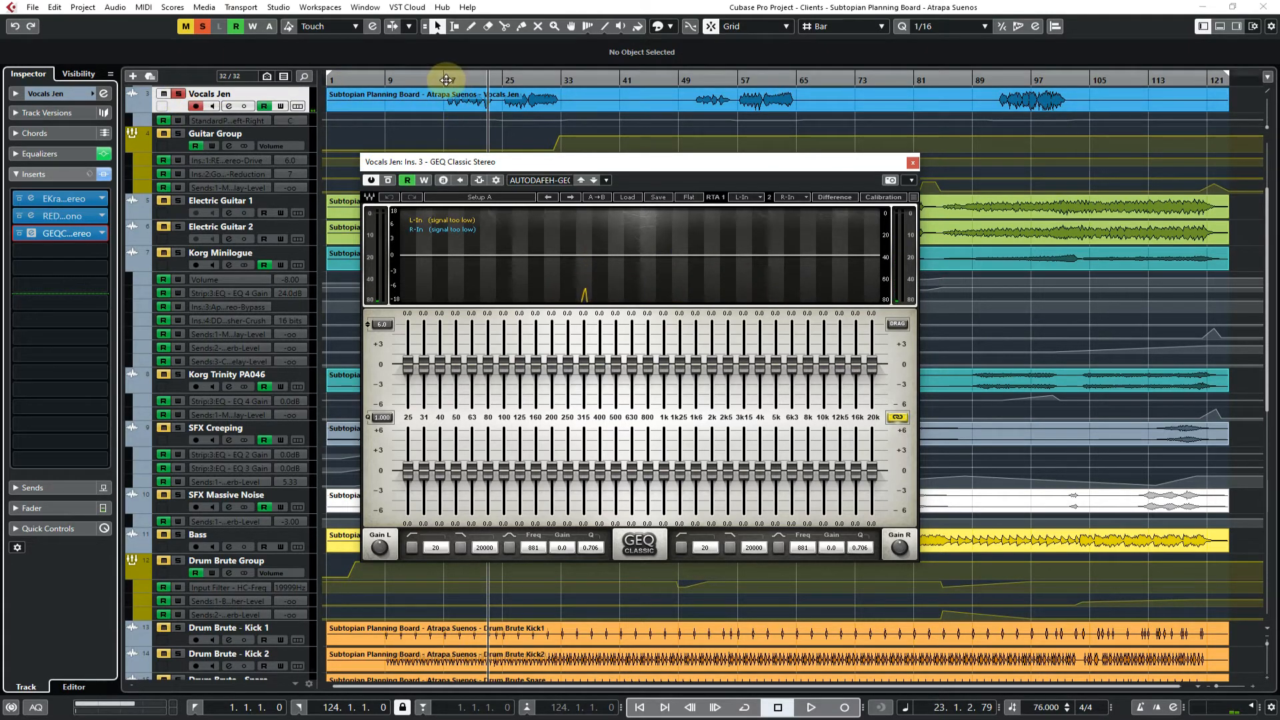
{"action": "left_click", "coordinate": [912, 162]}
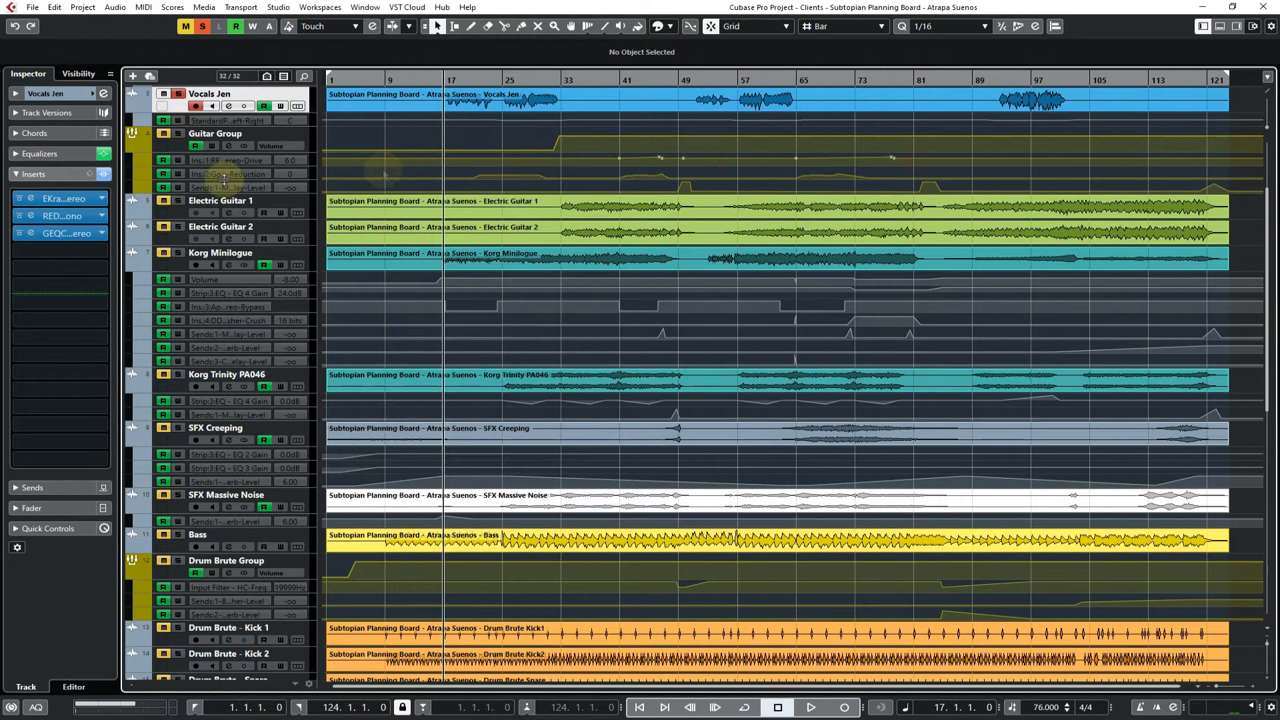
Replace the third insert with Q4 Stereo from the Waves EQ subfolder of the EQ category
{"action": "left_click", "coordinate": [101, 232]}
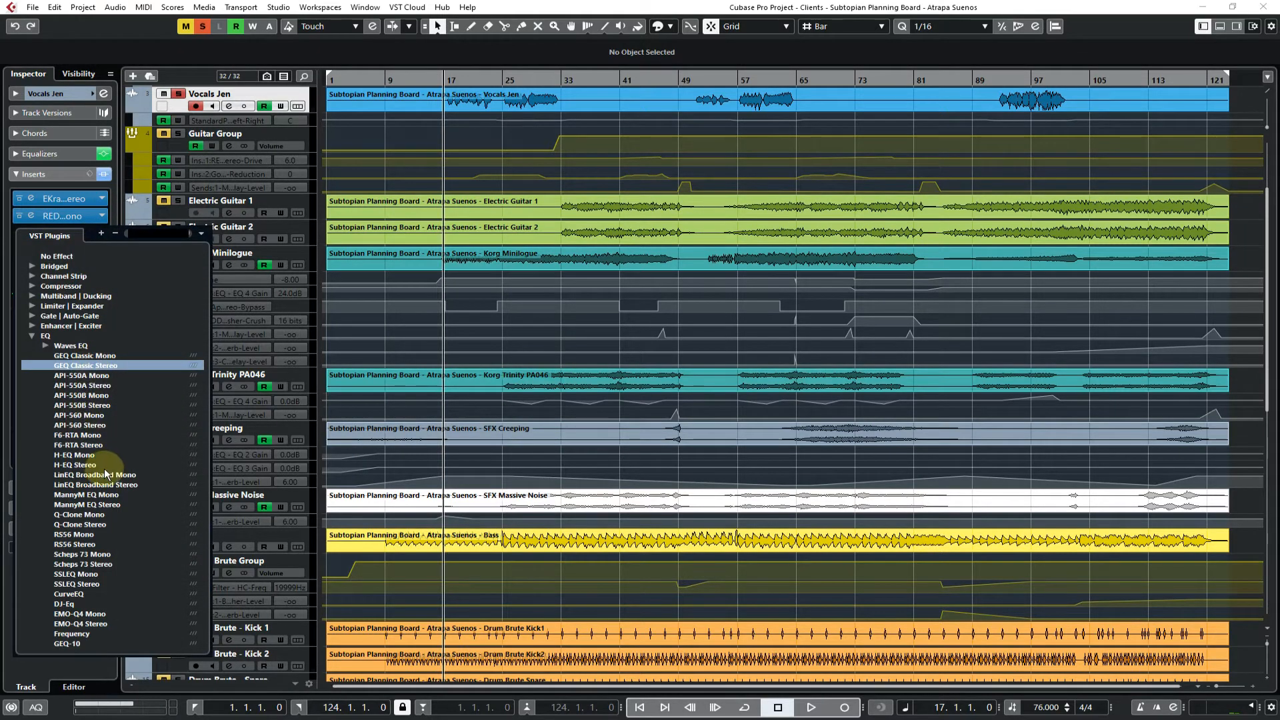
{"action": "left_click", "coordinate": [44, 345]}
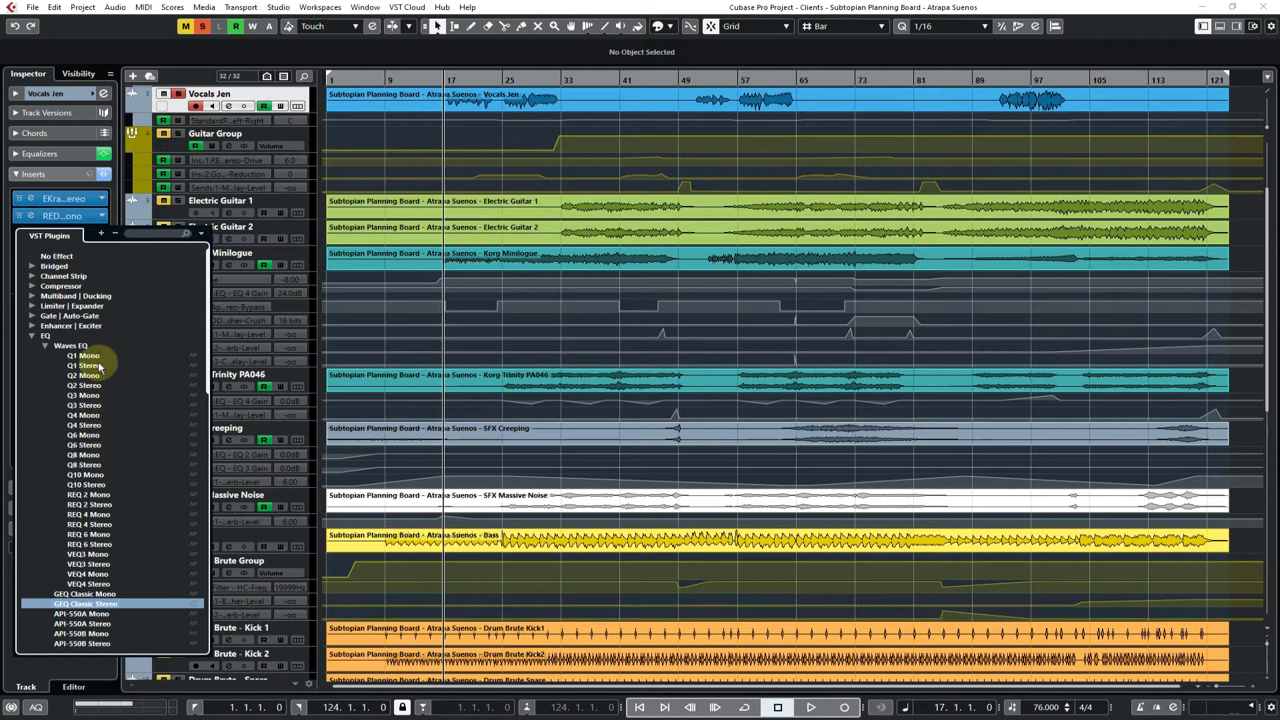
{"action": "left_click", "coordinate": [91, 424]}
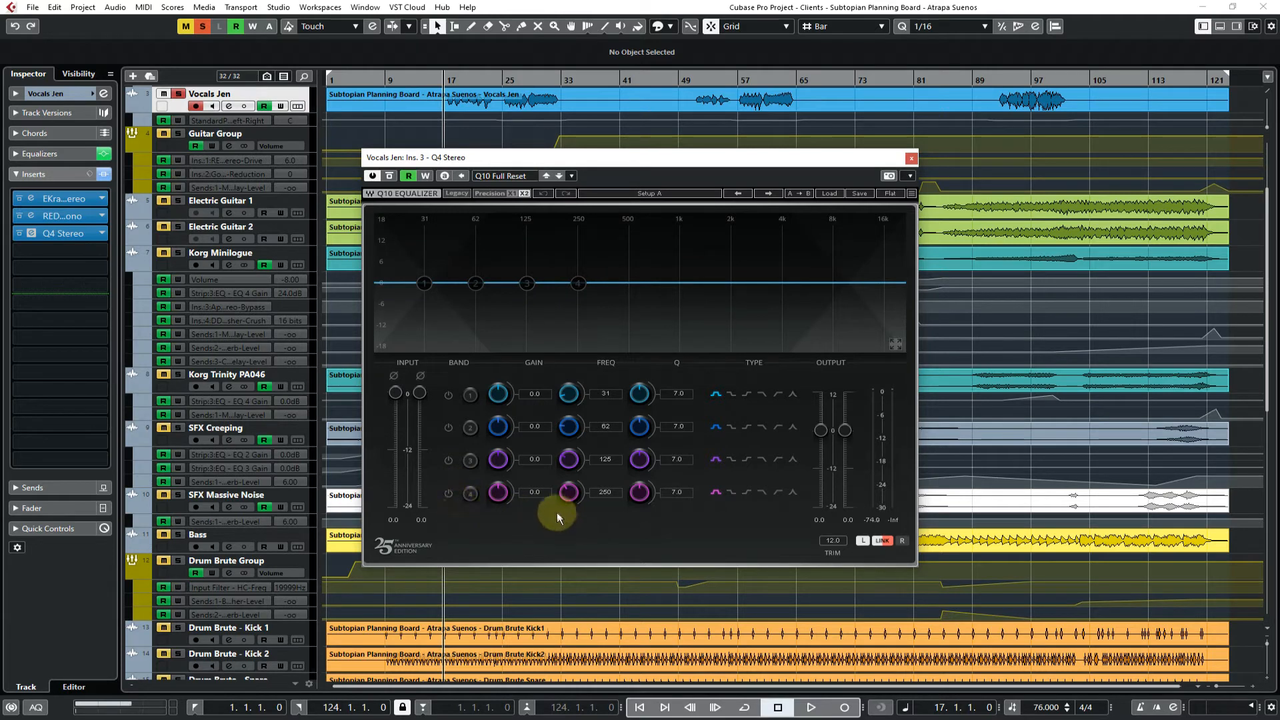
Close the Q4 equalizer, view the vocal channel's built-in equalizer in its channel settings, and close them again
{"action": "left_click", "coordinate": [911, 158]}
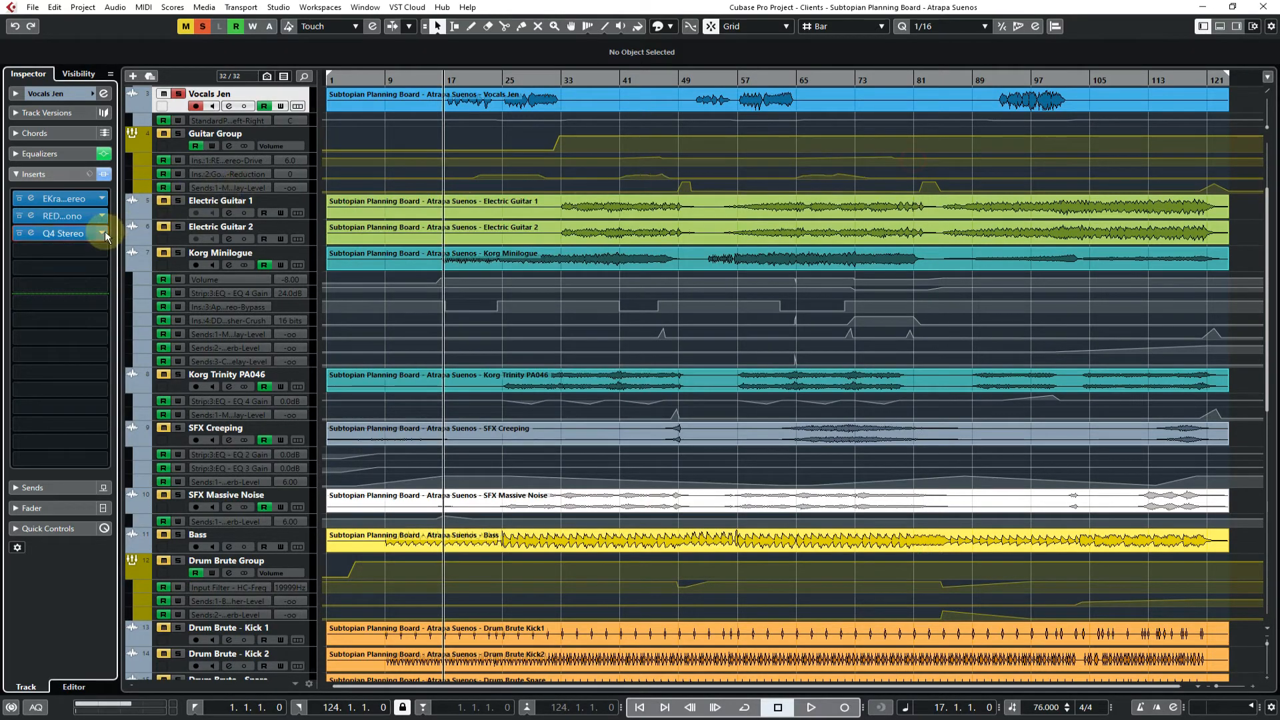
{"action": "left_click", "coordinate": [104, 93]}
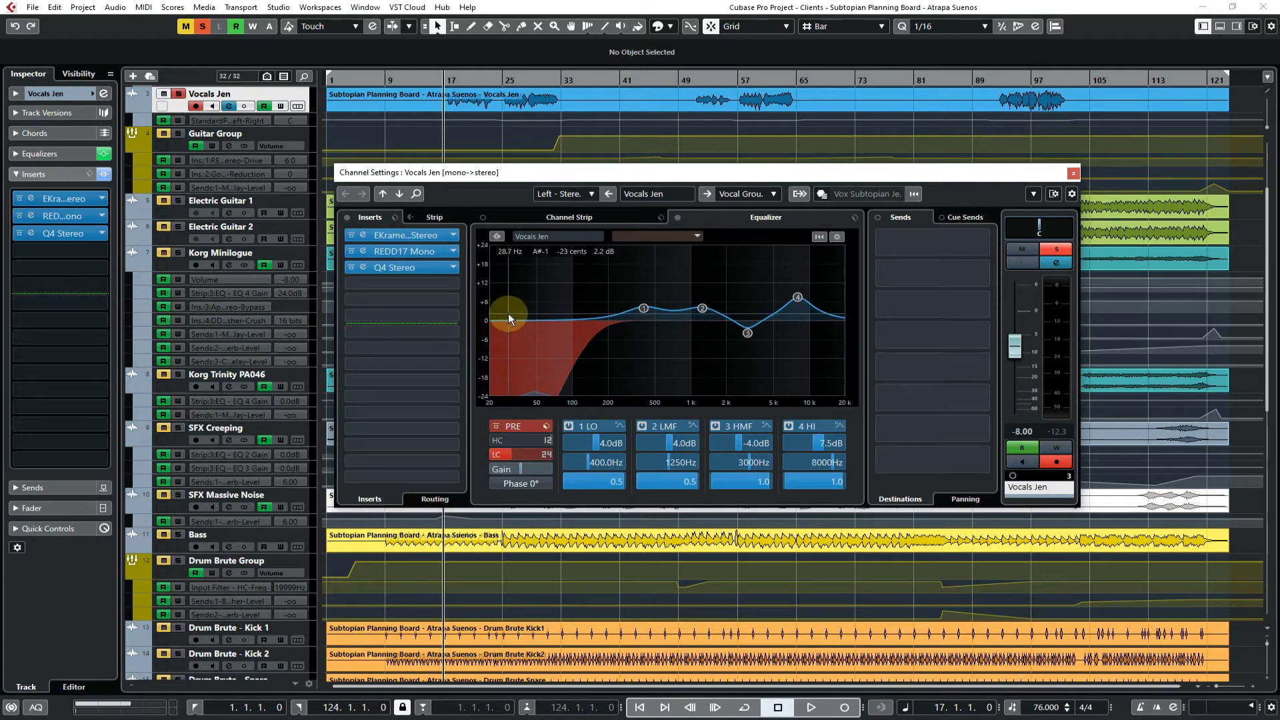
{"action": "left_click", "coordinate": [1071, 175]}
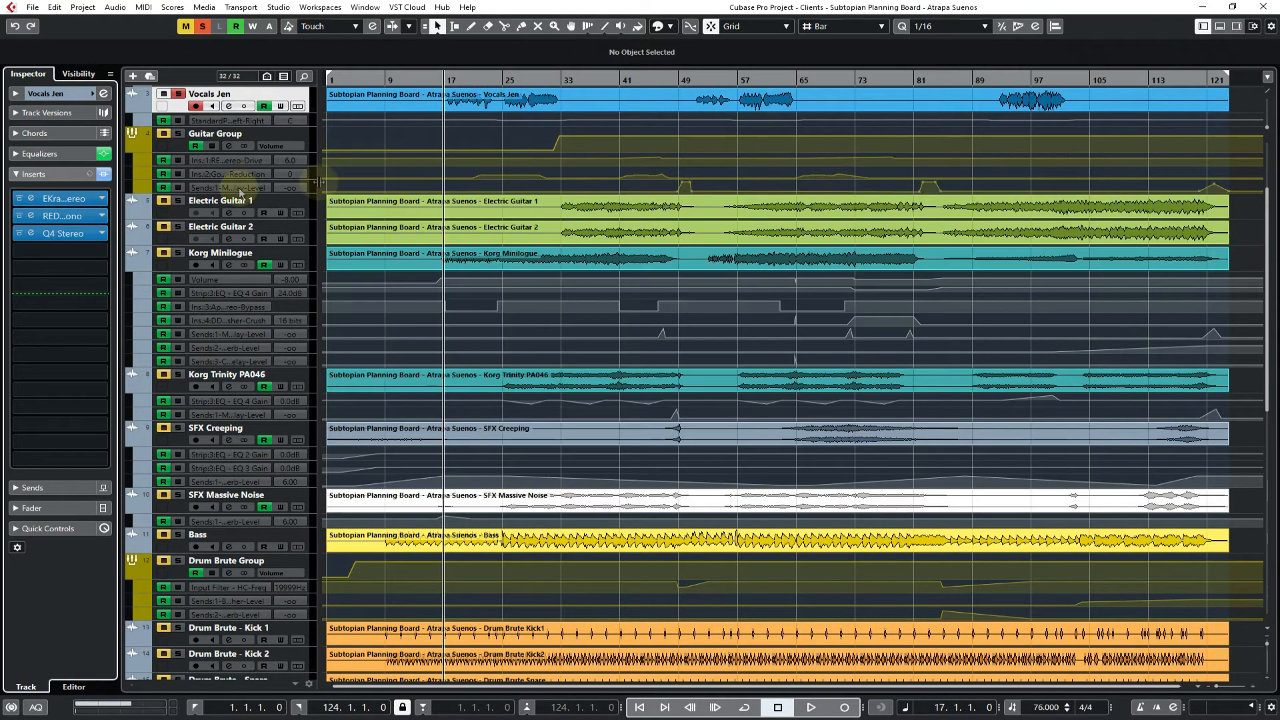
Replace the third insert with TAL-Filter-2-64 from the Filter | Auto-Filter category
{"action": "left_click", "coordinate": [103, 235]}
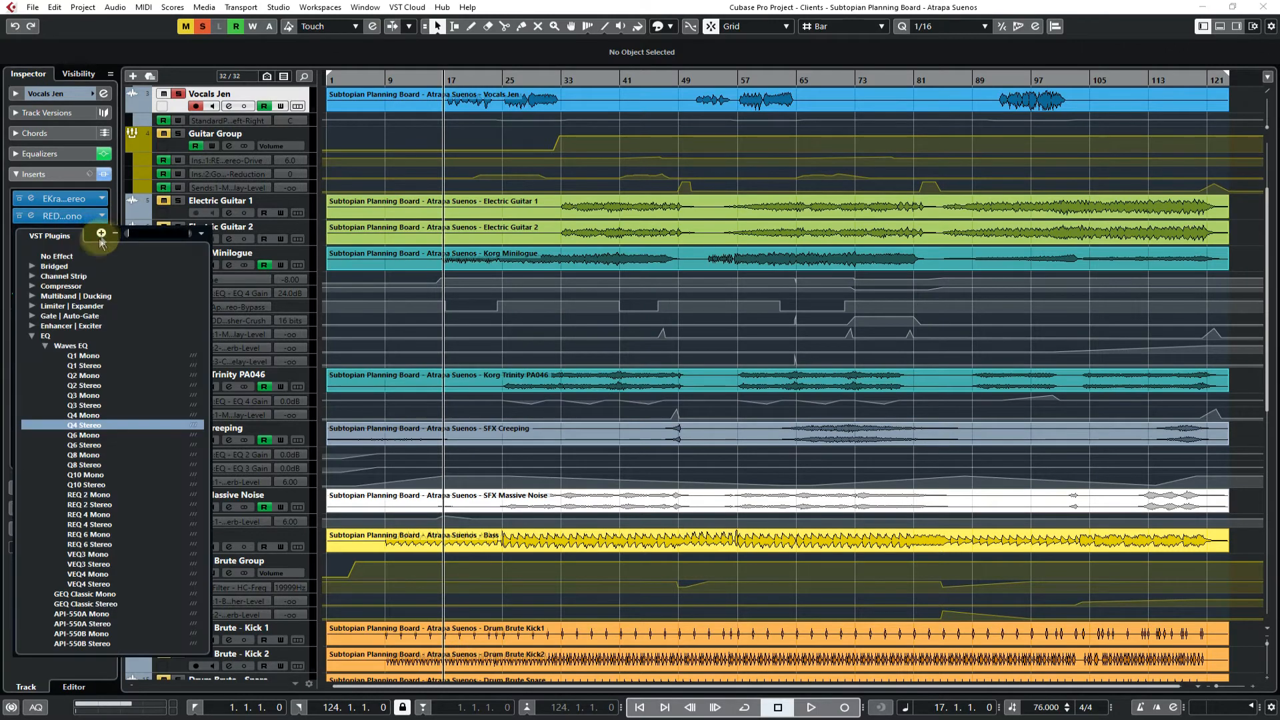
{"action": "left_click", "coordinate": [32, 338]}
{"action": "left_click", "coordinate": [32, 346]}
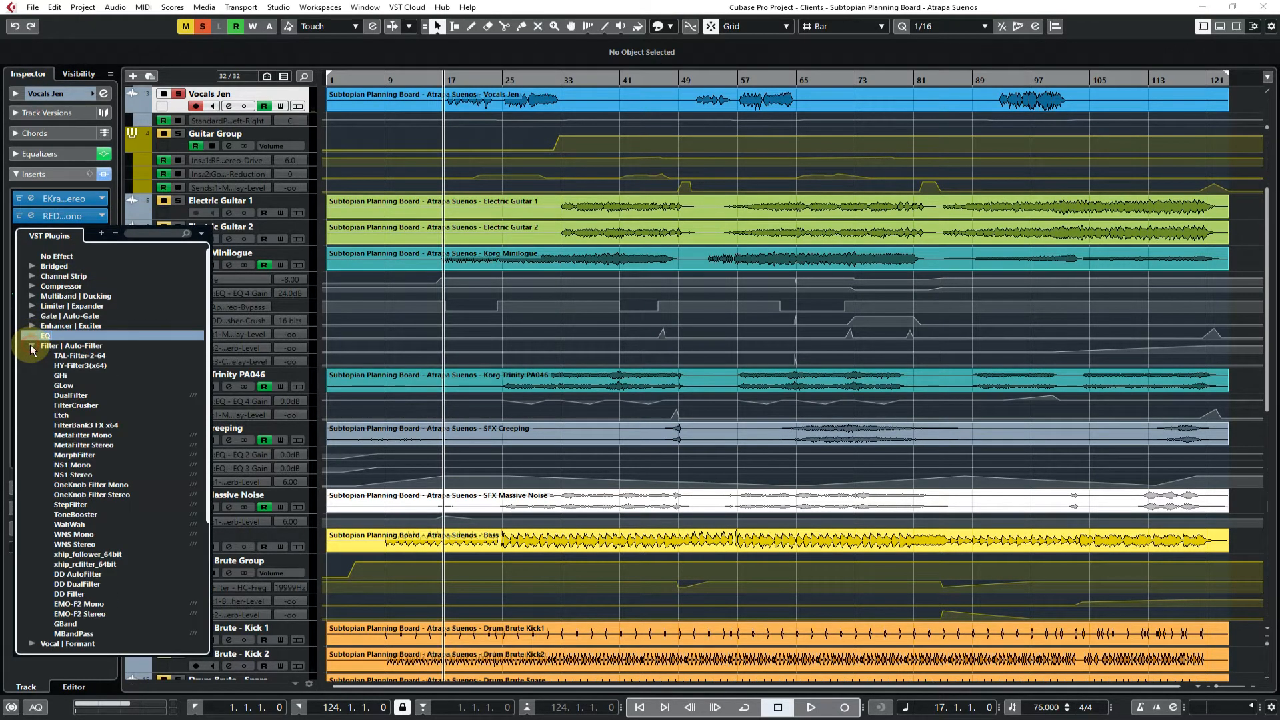
{"action": "left_click", "coordinate": [67, 366]}
Load the Pan Smooth preset in TAL-Filter and set its modulation type to LP 24dB
{"action": "left_click", "coordinate": [577, 268]}
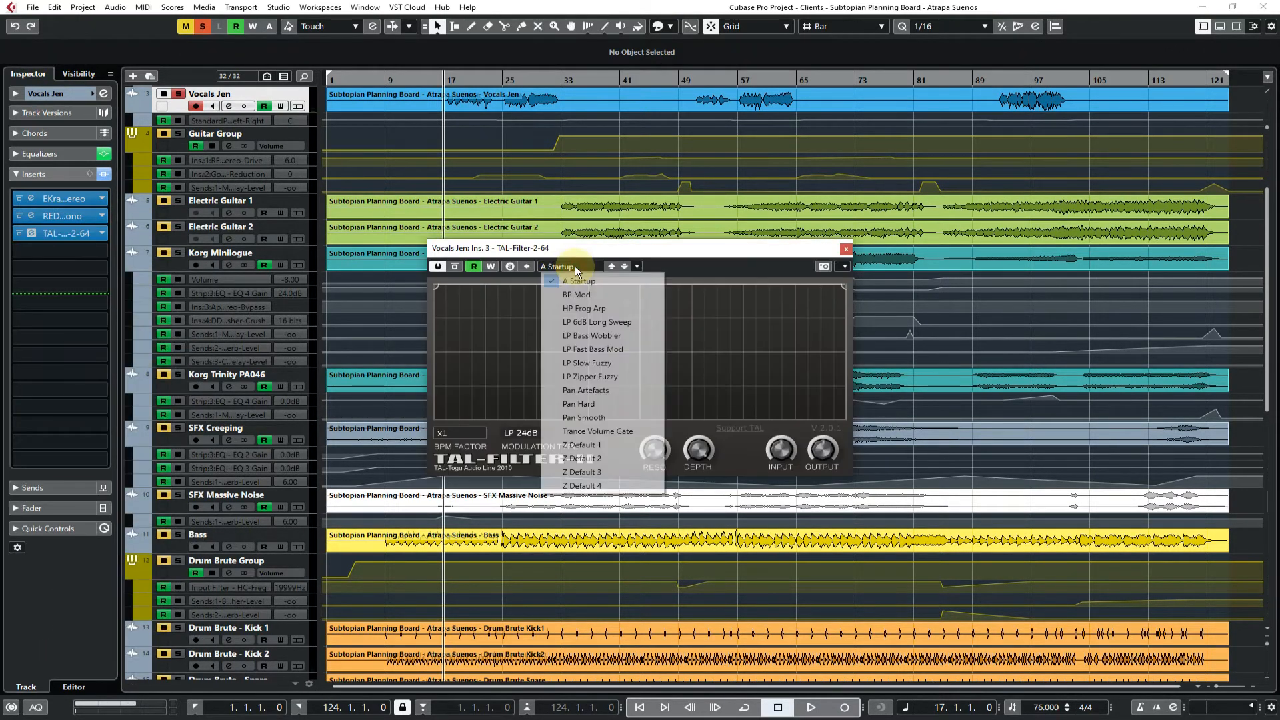
{"action": "left_click", "coordinate": [610, 417]}
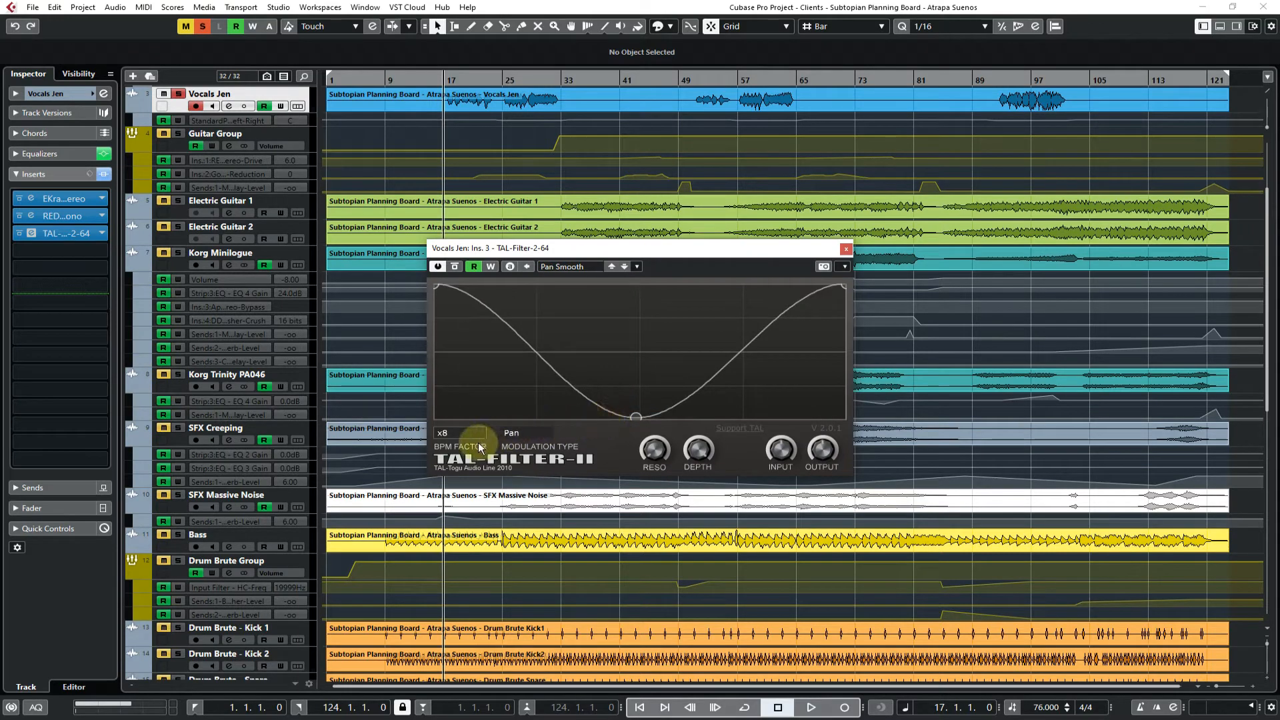
{"action": "left_click", "coordinate": [513, 434]}
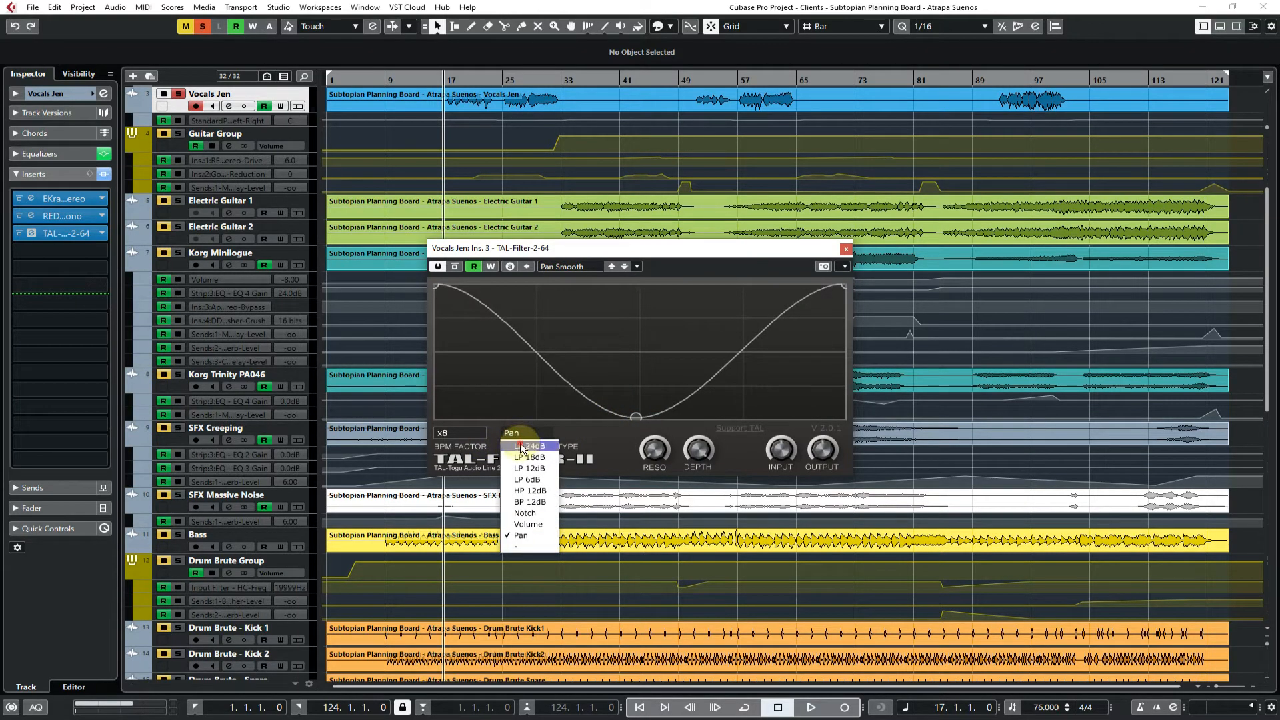
{"action": "left_click", "coordinate": [522, 447]}
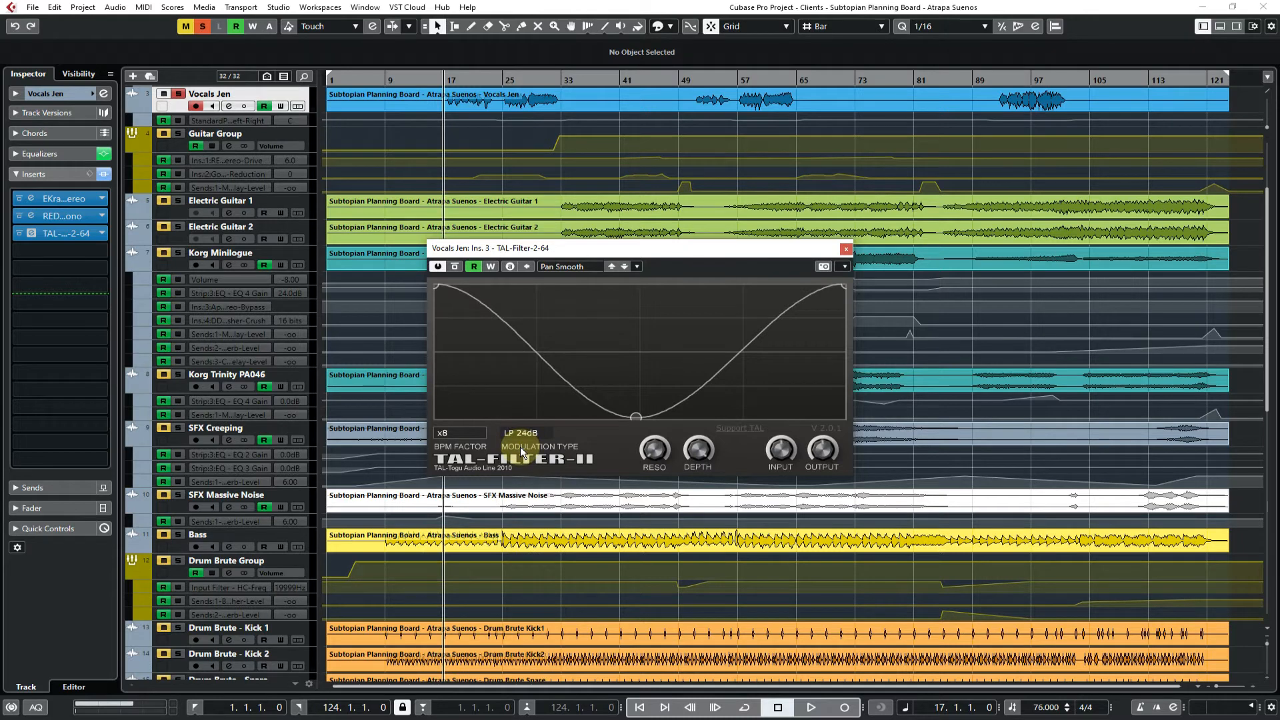
Play the vocal while raising the middle point of TAL-Filter's curve, try its resonance knob, stop playback and close the plug-in
{"action": "key", "text": "space"}
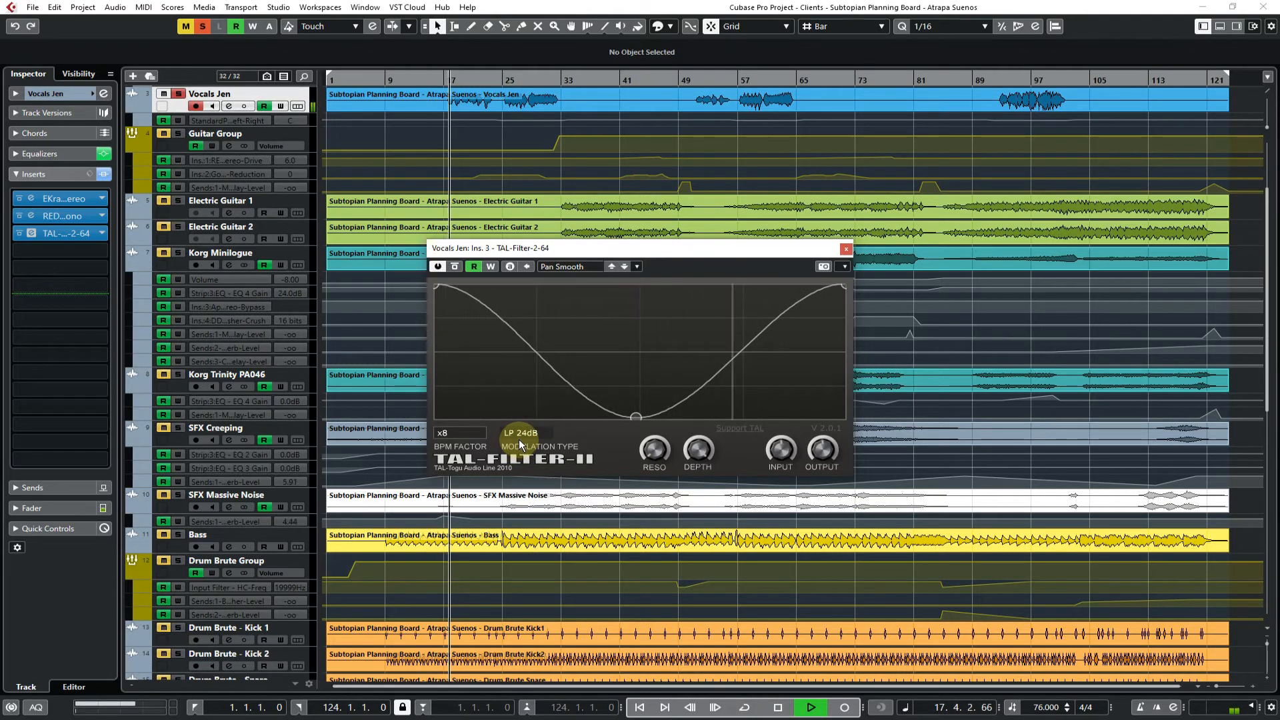
{"action": "left_click_drag", "start_coordinate": [632, 415], "coordinate": [637, 376]}
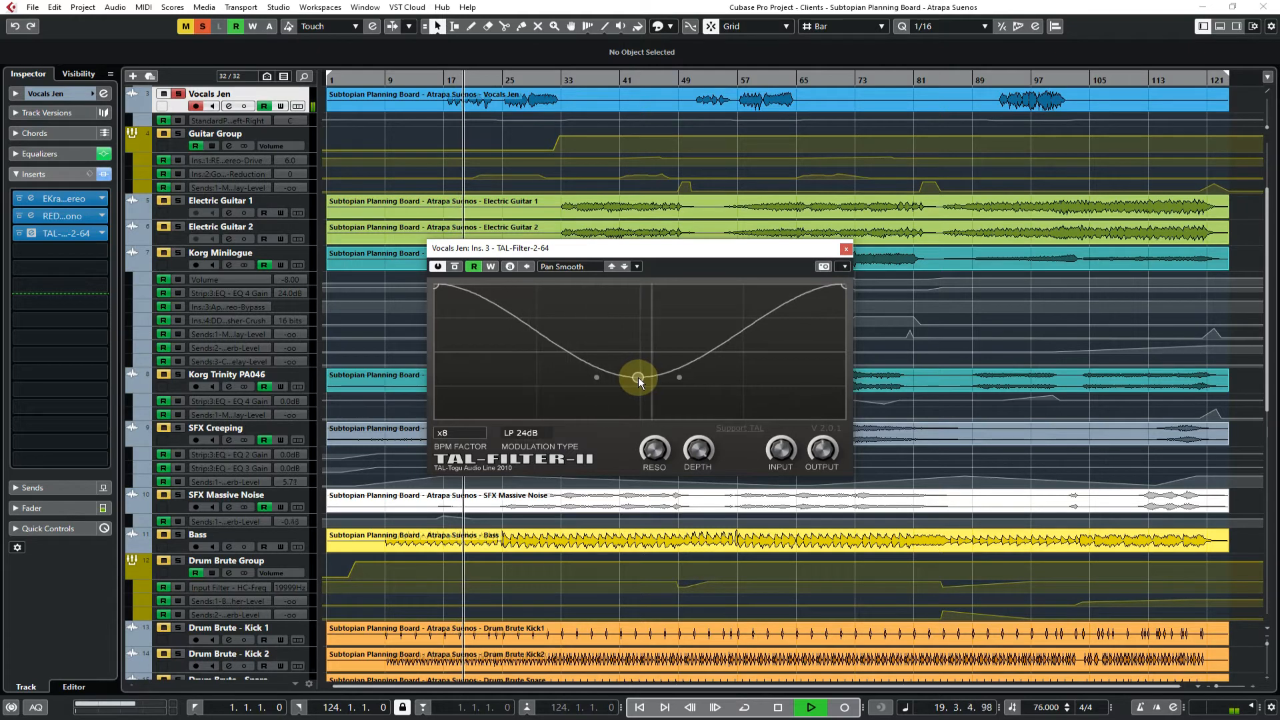
{"action": "left_click_drag", "start_coordinate": [638, 377], "coordinate": [638, 369]}
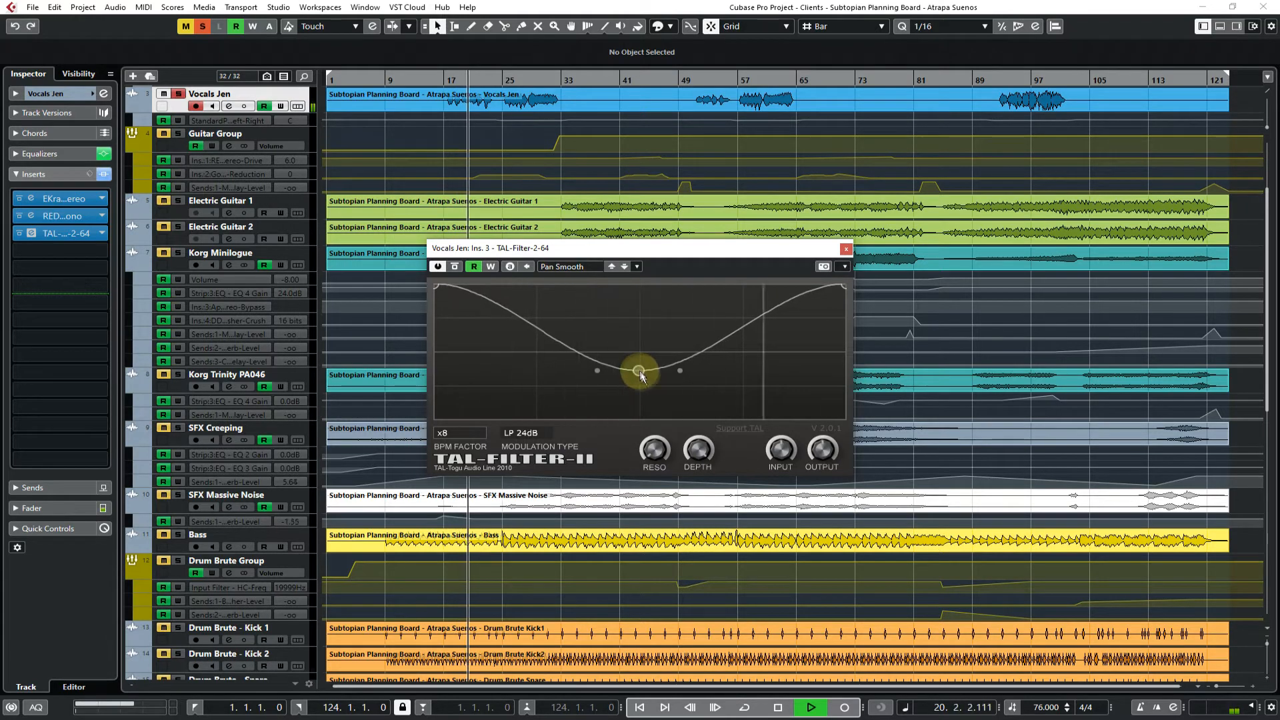
{"action": "left_click_drag", "start_coordinate": [653, 449], "coordinate": [654, 436]}
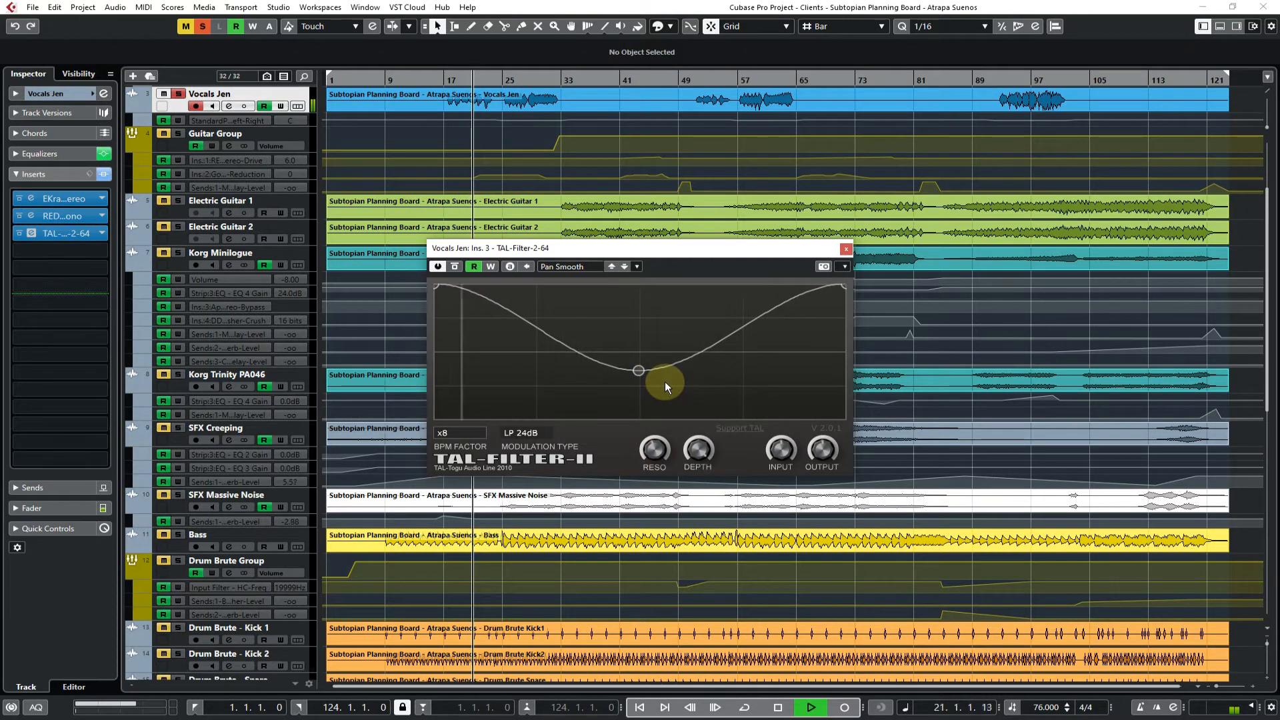
{"action": "key", "text": "space"}
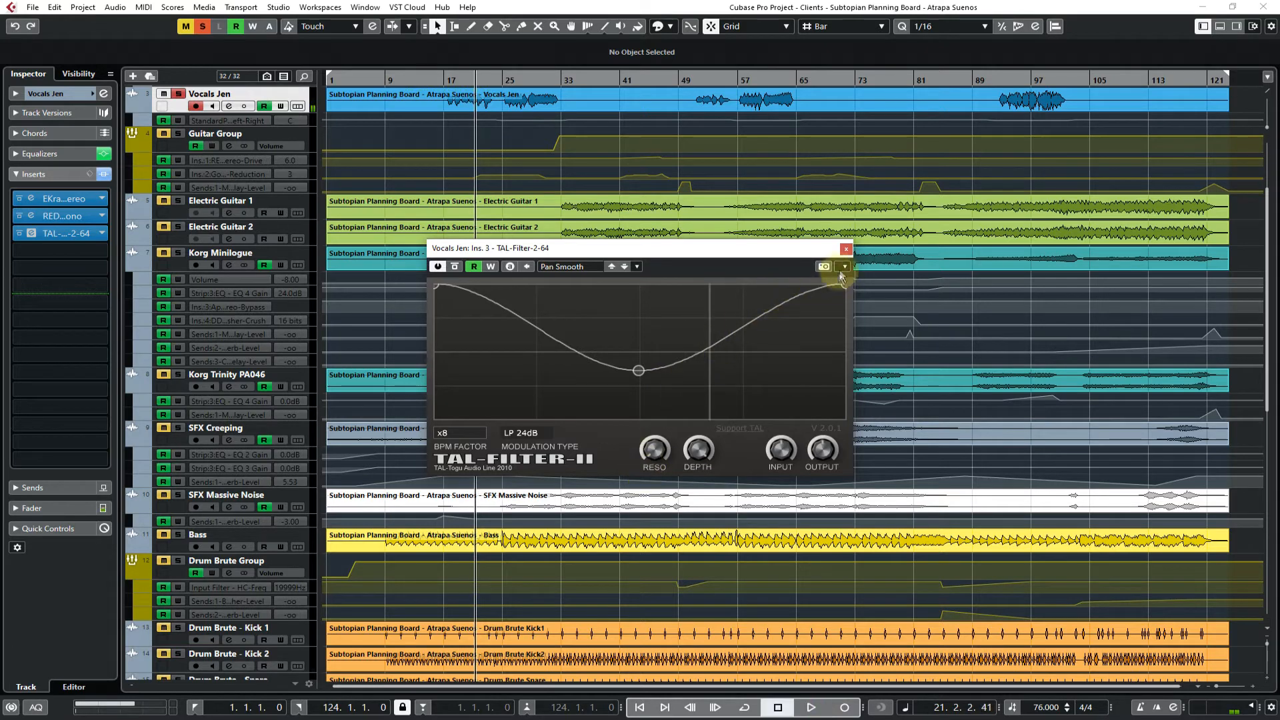
{"action": "left_click", "coordinate": [845, 250]}
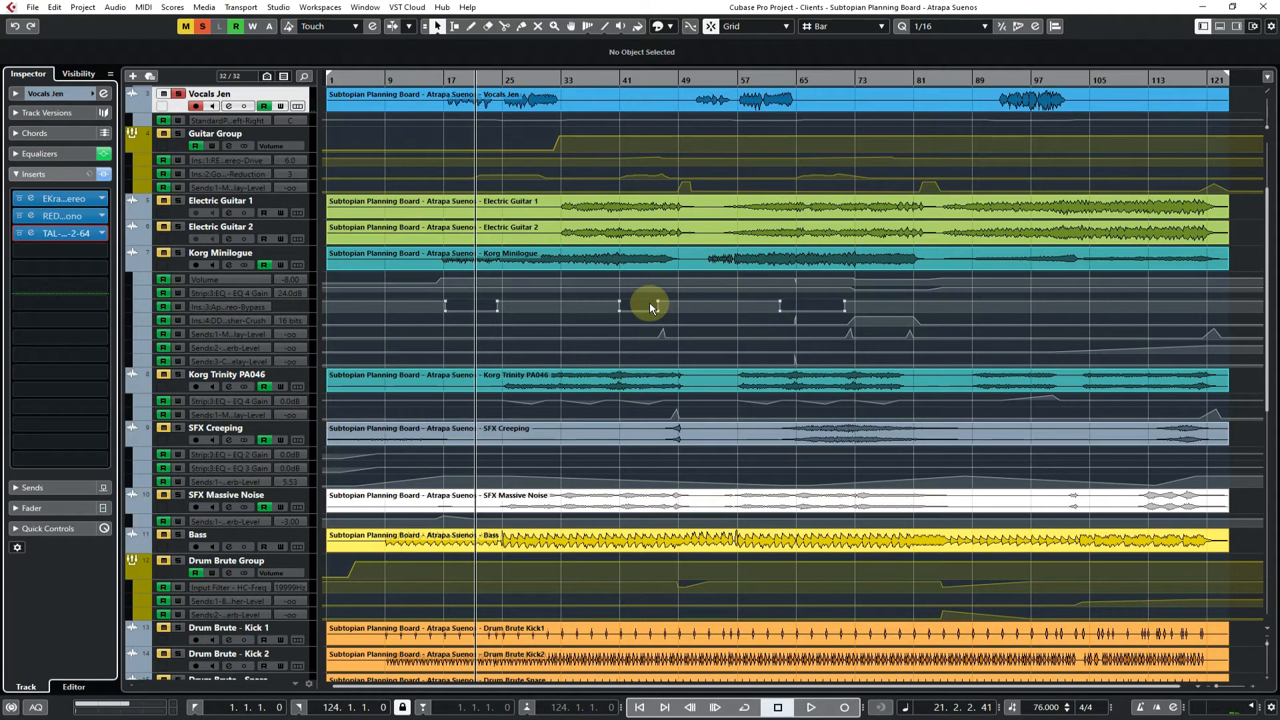
Return the playhead to bar 17 and replace the third insert with GLow from the Filter | Auto-Filter category
{"action": "key", "text": "KP_0"}
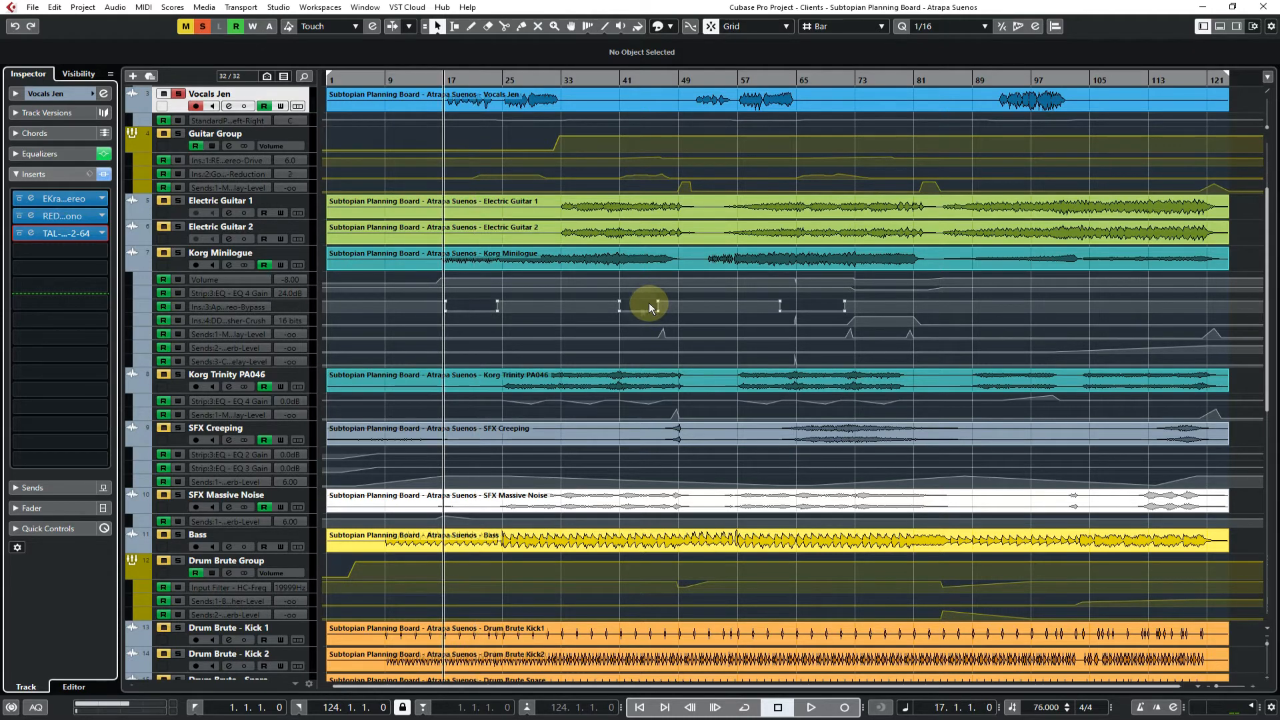
{"action": "left_click", "coordinate": [99, 232]}
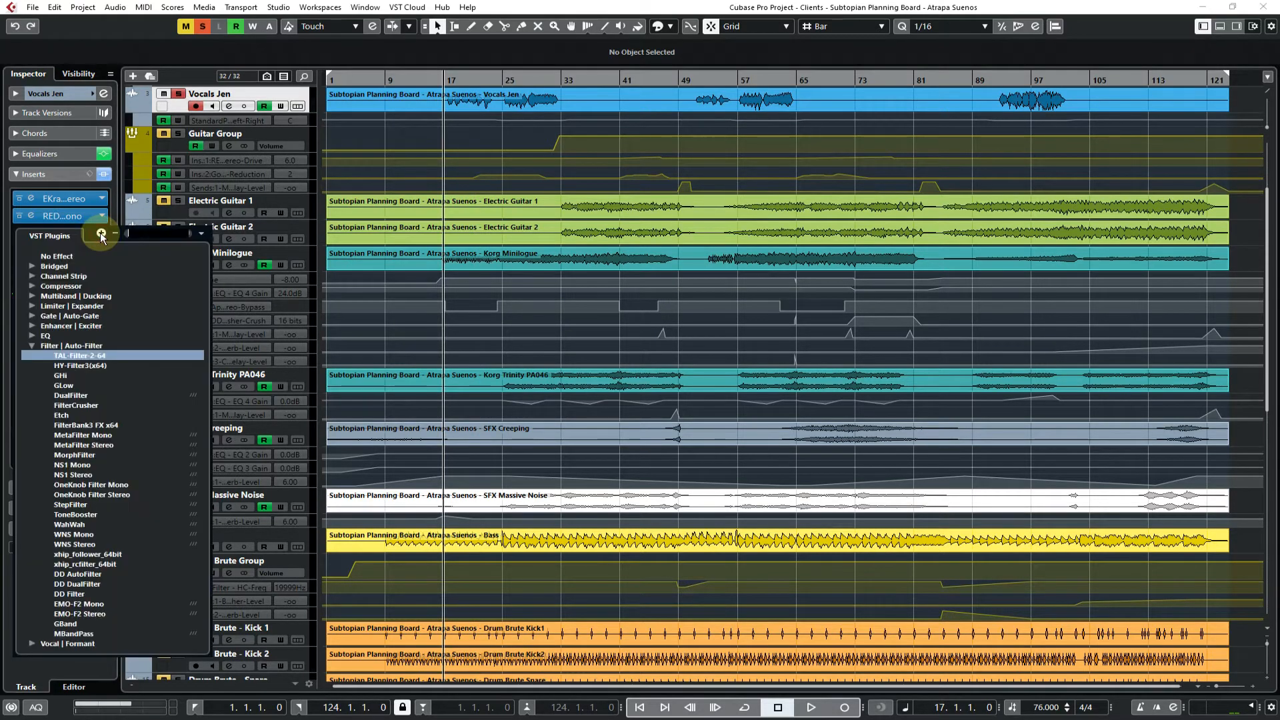
{"action": "left_click", "coordinate": [77, 387]}
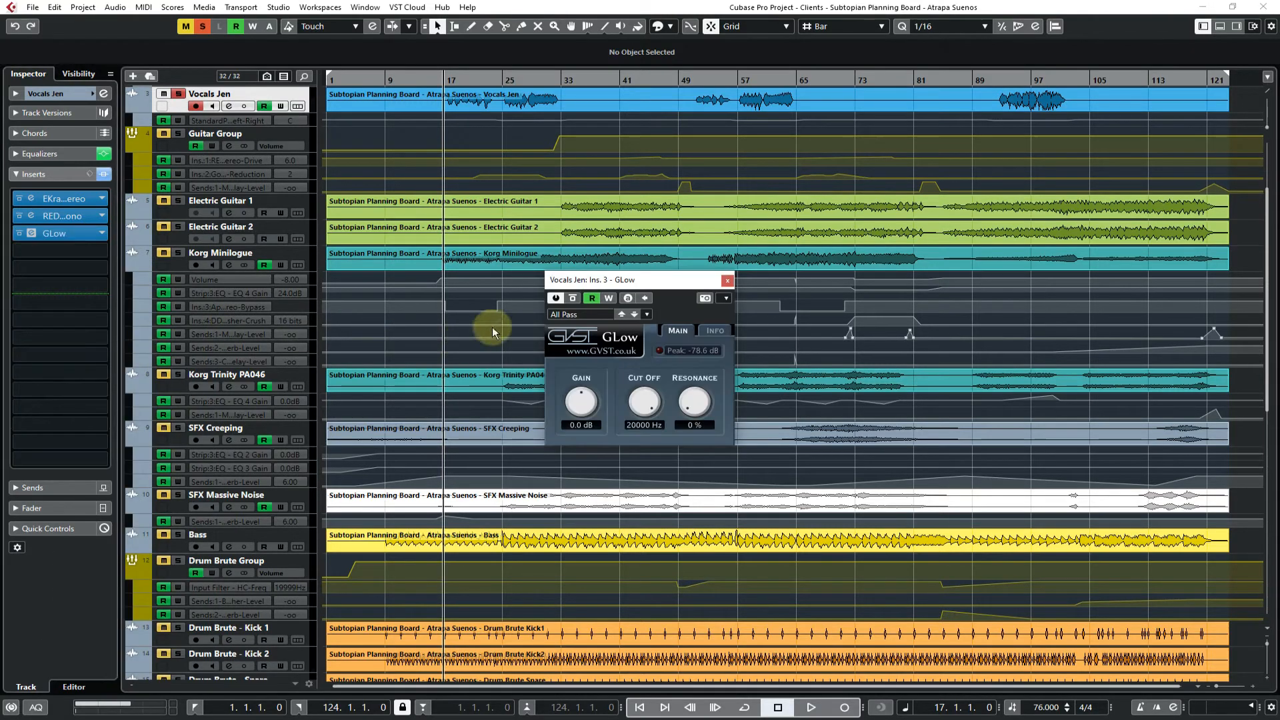
Audition the vocal while trying GLow's cut-off and setting resonance to 92 %, leave the cut-off at 20000 Hz and close the plug-in
{"action": "key", "text": "space"}
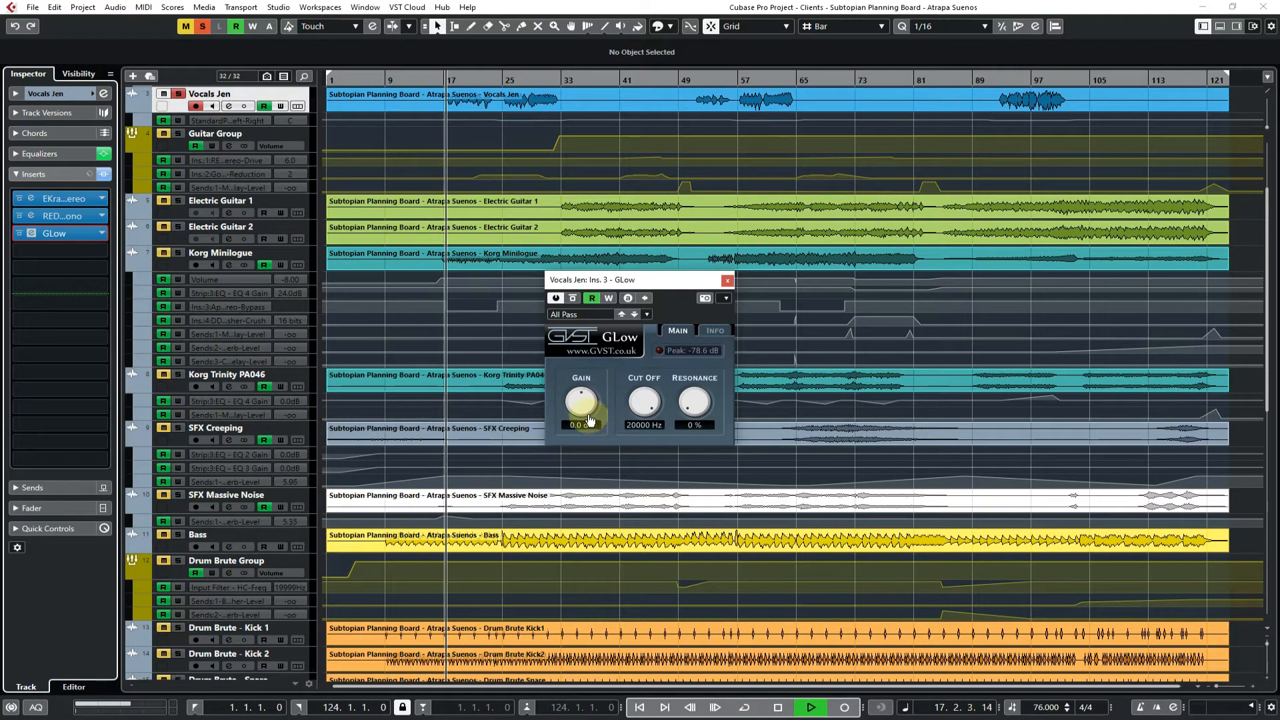
{"action": "mouse_move", "coordinate": [645, 406]}
{"action": "left_mouse_down"}
{"action": "mouse_move", "coordinate": [650, 454]}
{"action": "mouse_move", "coordinate": [647, 407]}
{"action": "mouse_move", "coordinate": [648, 418]}
{"action": "mouse_move", "coordinate": [685, 383]}
{"action": "mouse_move", "coordinate": [687, 347]}
{"action": "mouse_move", "coordinate": [640, 423]}
{"action": "mouse_move", "coordinate": [643, 442]}
{"action": "mouse_move", "coordinate": [643, 400]}
{"action": "left_mouse_up"}
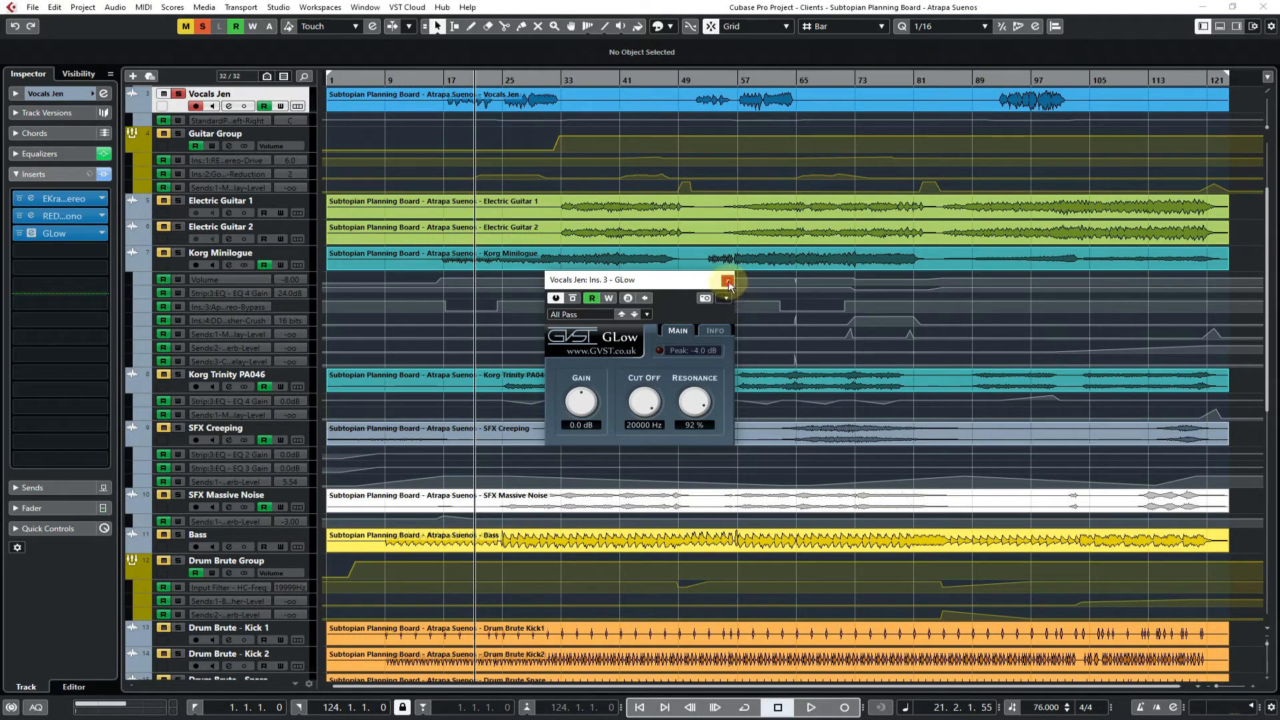
{"action": "left_click", "coordinate": [727, 280]}
Replace the vocal track's third insert with Butch Vig Vocals Mono from the Vocal | Formant category and close its window
{"action": "left_click", "coordinate": [101, 233]}
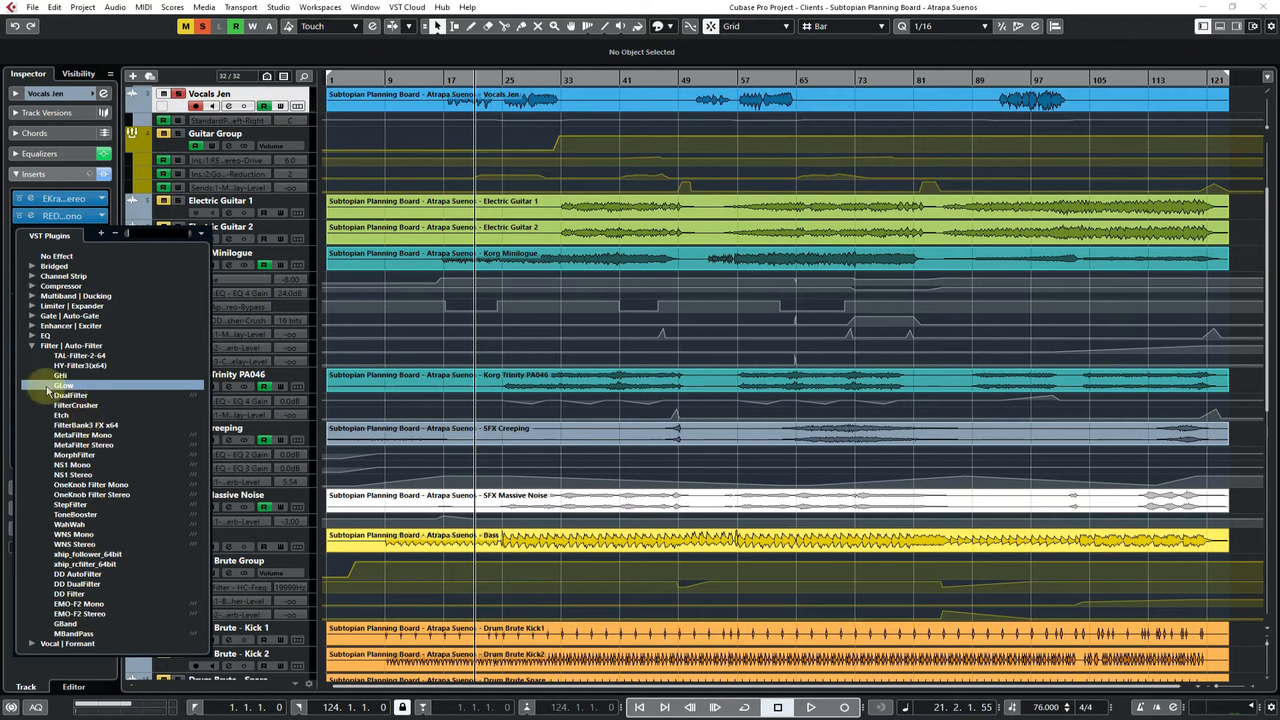
{"action": "left_click", "coordinate": [31, 347]}
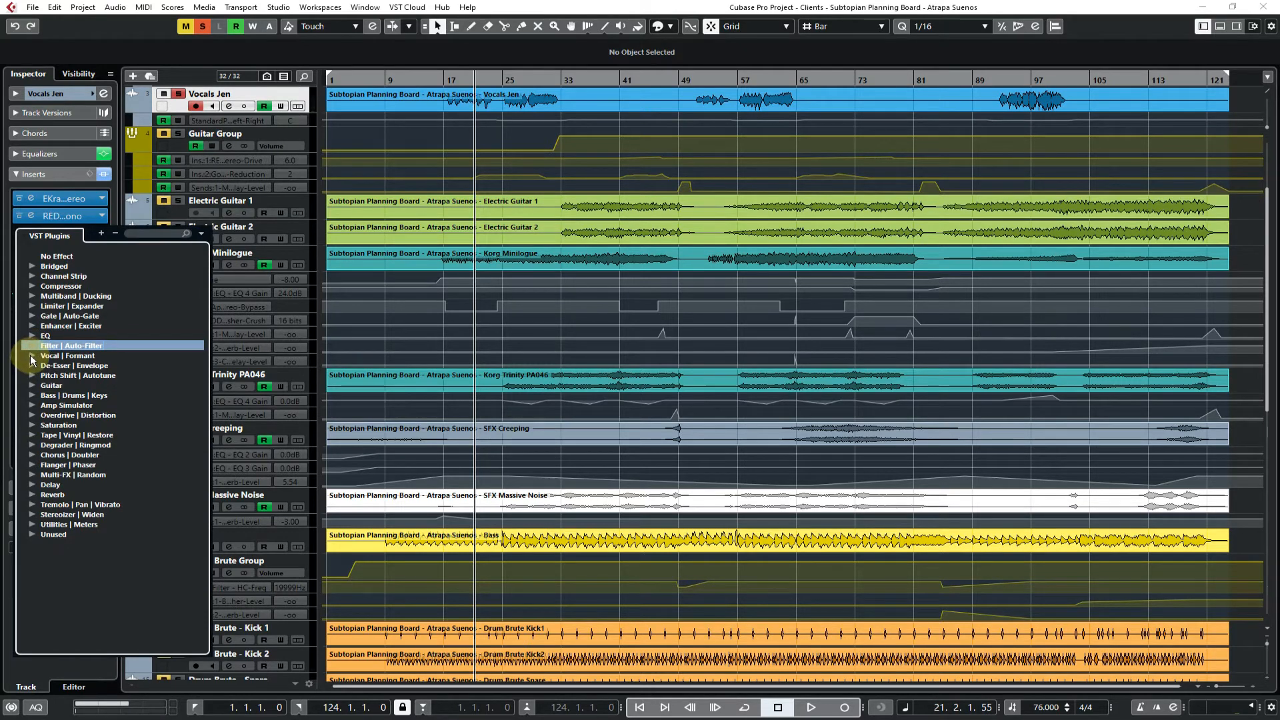
{"action": "left_click", "coordinate": [31, 357]}
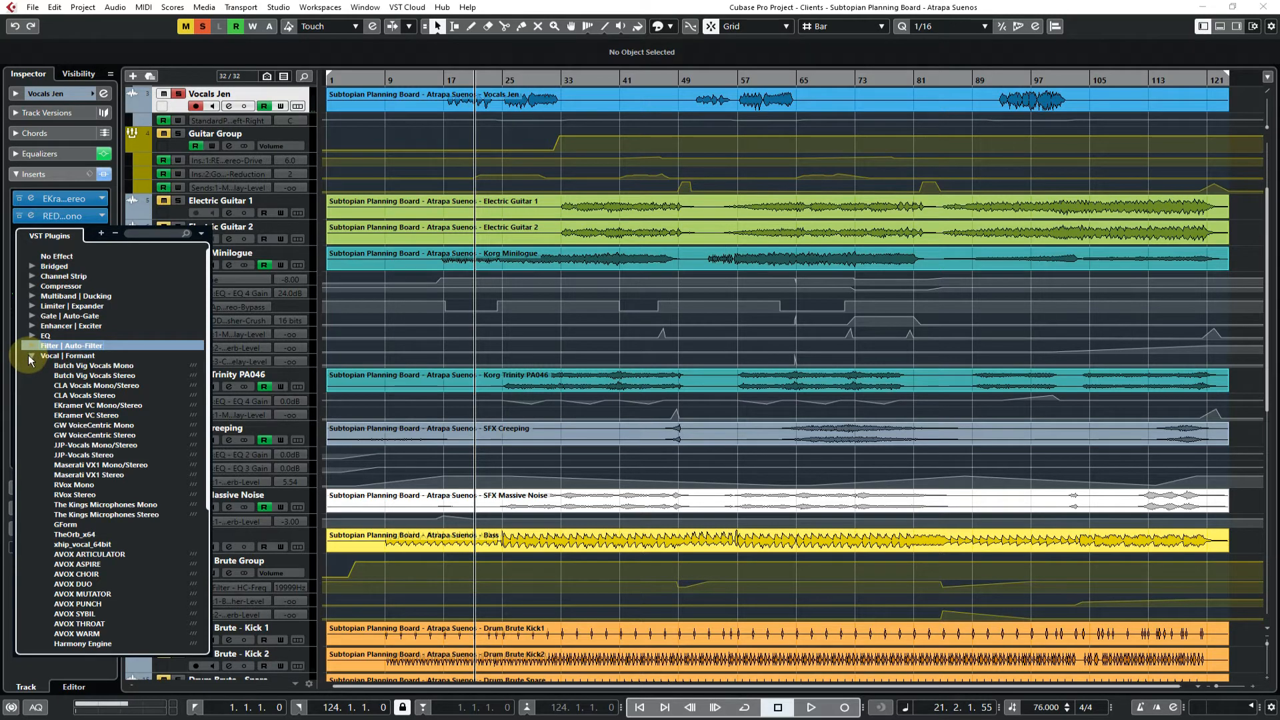
{"action": "scroll", "coordinate": [92, 392], "scroll_direction": "down", "scroll_amount": 3}
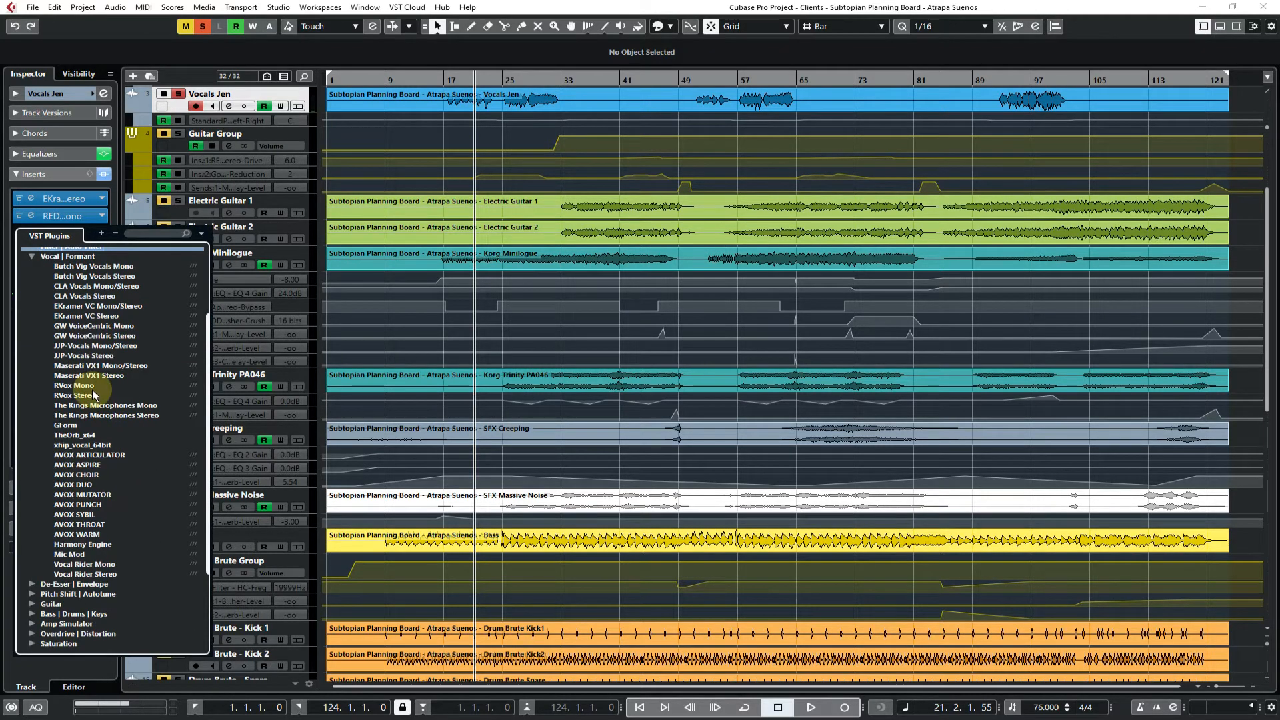
{"action": "scroll", "coordinate": [92, 392], "scroll_direction": "down", "scroll_amount": 1}
{"action": "scroll", "coordinate": [95, 398], "scroll_direction": "up", "scroll_amount": 3}
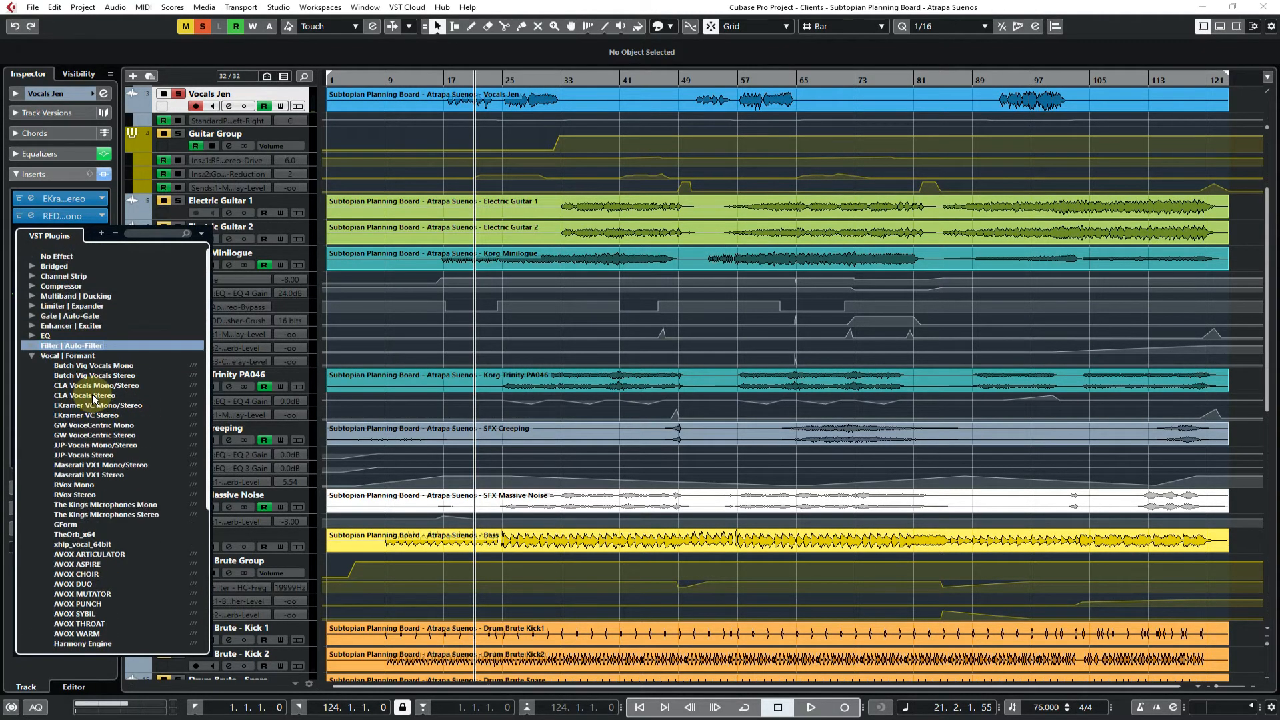
{"action": "left_click", "coordinate": [90, 374]}
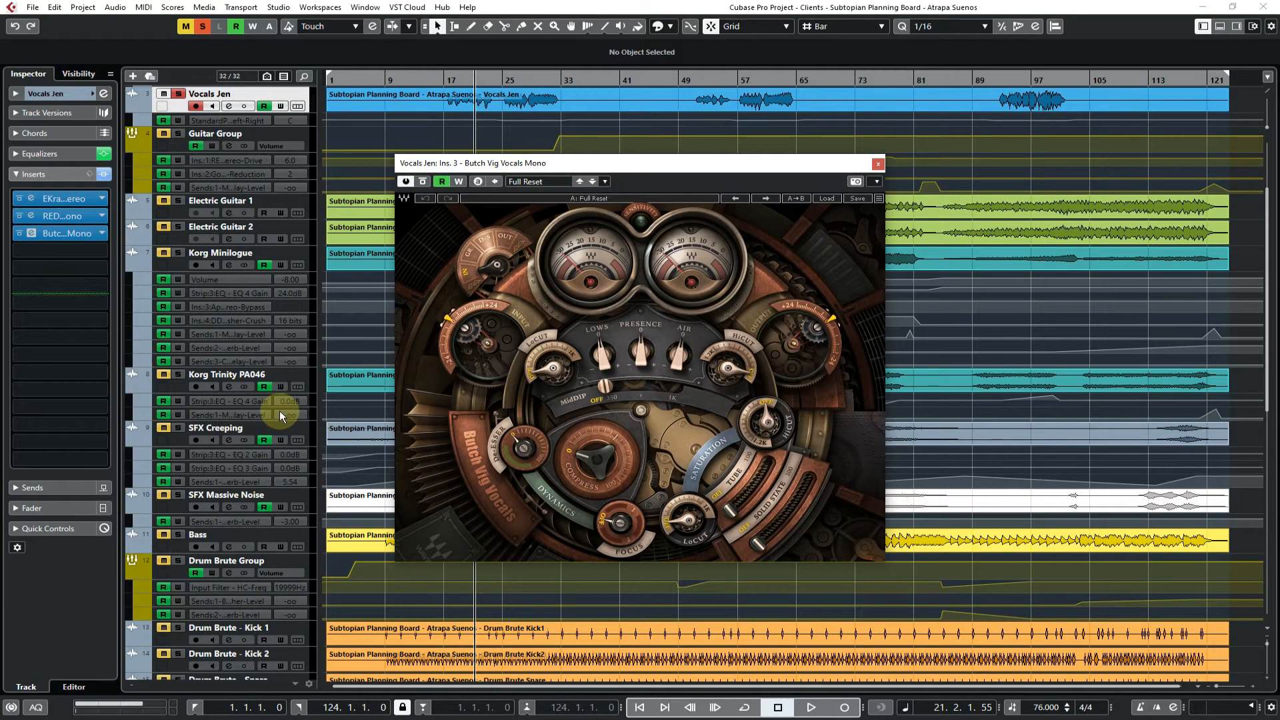
{"action": "left_click", "coordinate": [878, 165]}
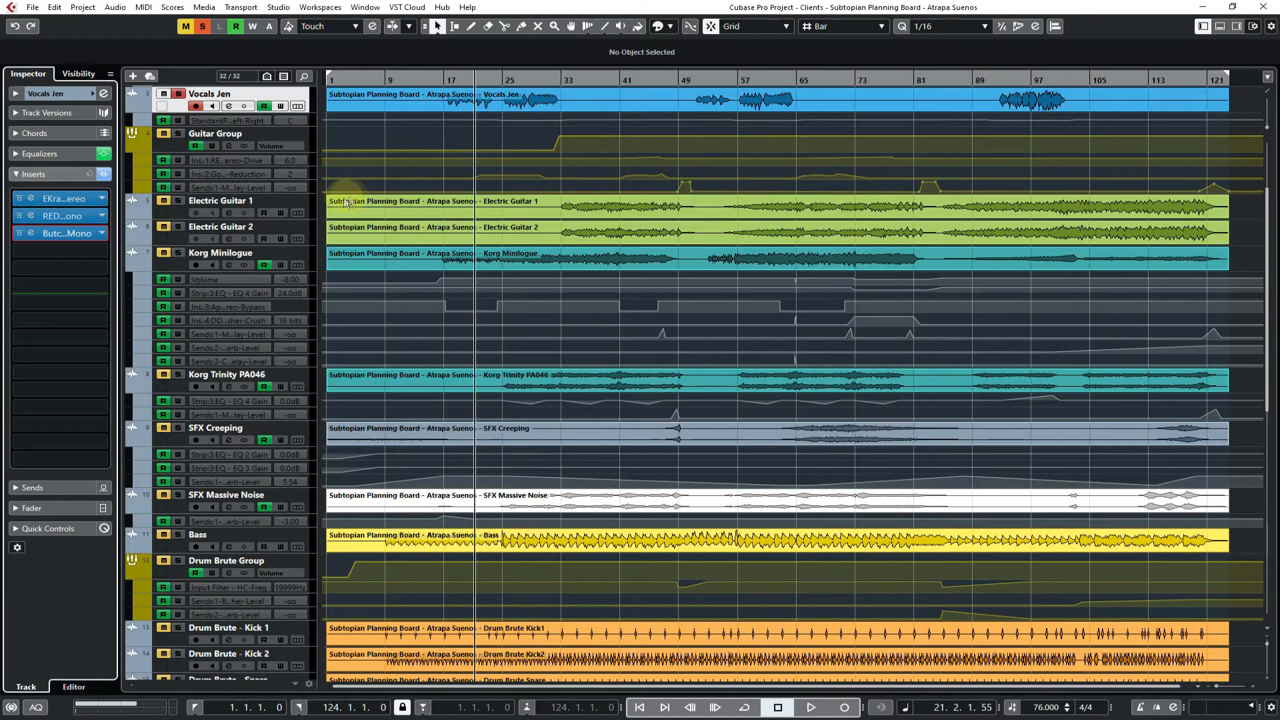
Replace the vocal track's third insert with Scheps Parallel Particles Stereo from the Enhancer | Exciter category
{"action": "left_click", "coordinate": [102, 234]}
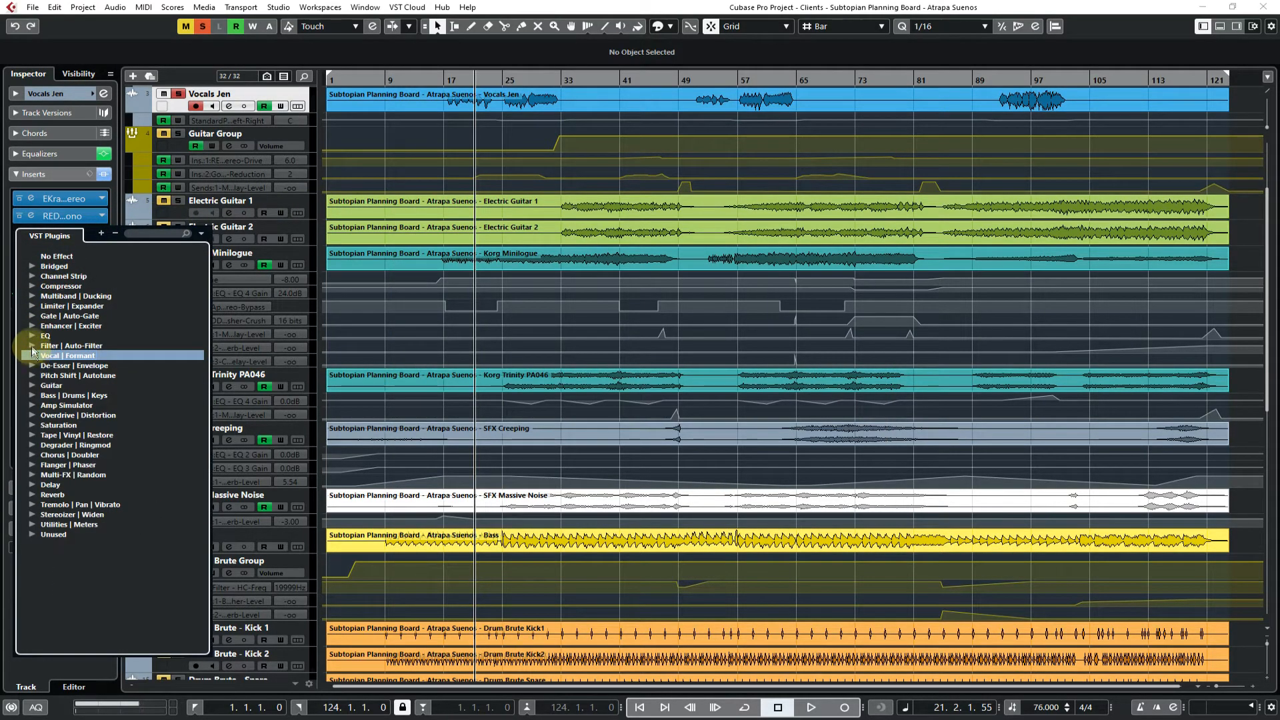
{"action": "left_click", "coordinate": [31, 326]}
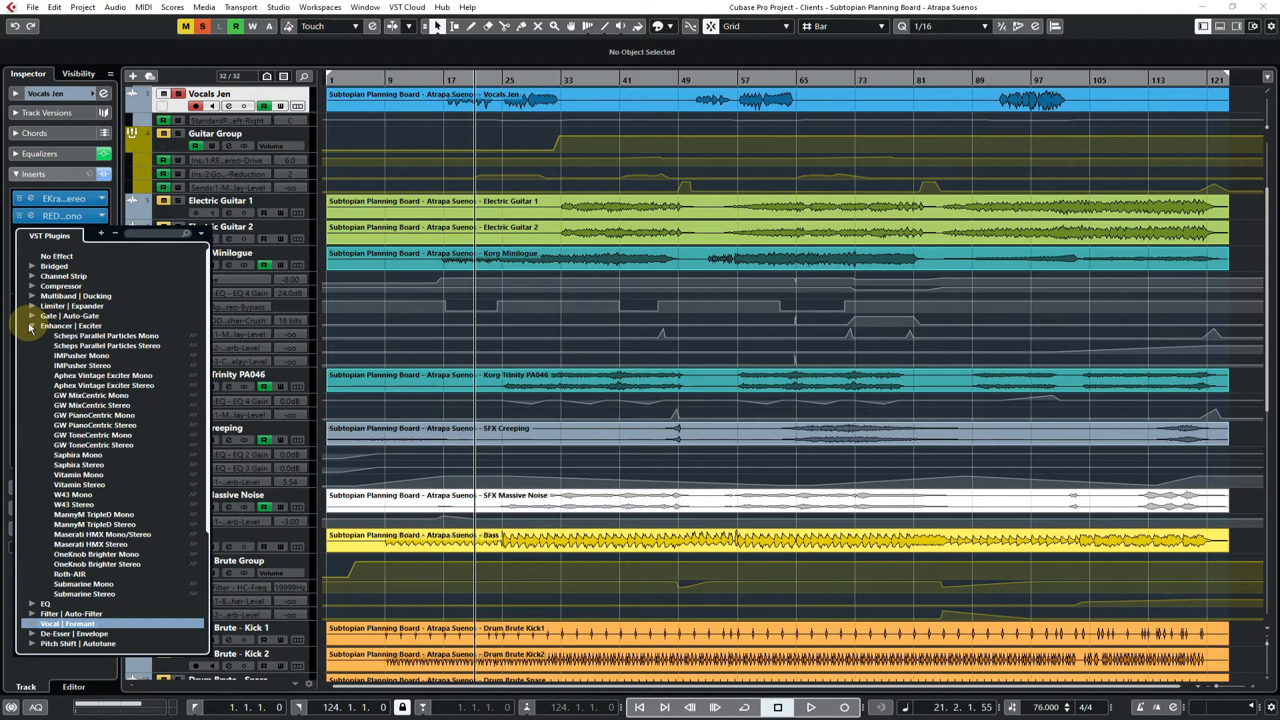
{"action": "left_click", "coordinate": [96, 346]}
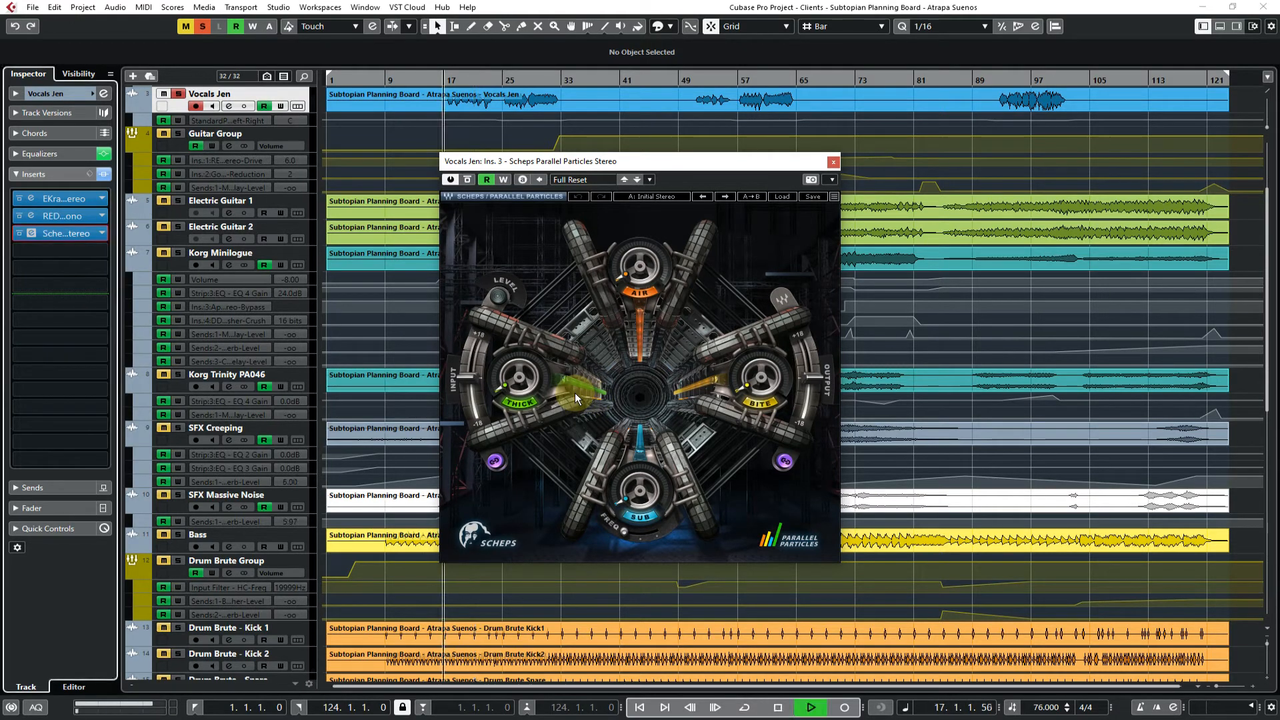
Audition the vocal from bar 17 while raising Thick to about 77, trying Air, and raising Bite and Sub, stop playback and close Parallel Particles
{"action": "key", "text": "space"}
{"action": "left_click_drag", "start_coordinate": [522, 394], "coordinate": [511, 326]}
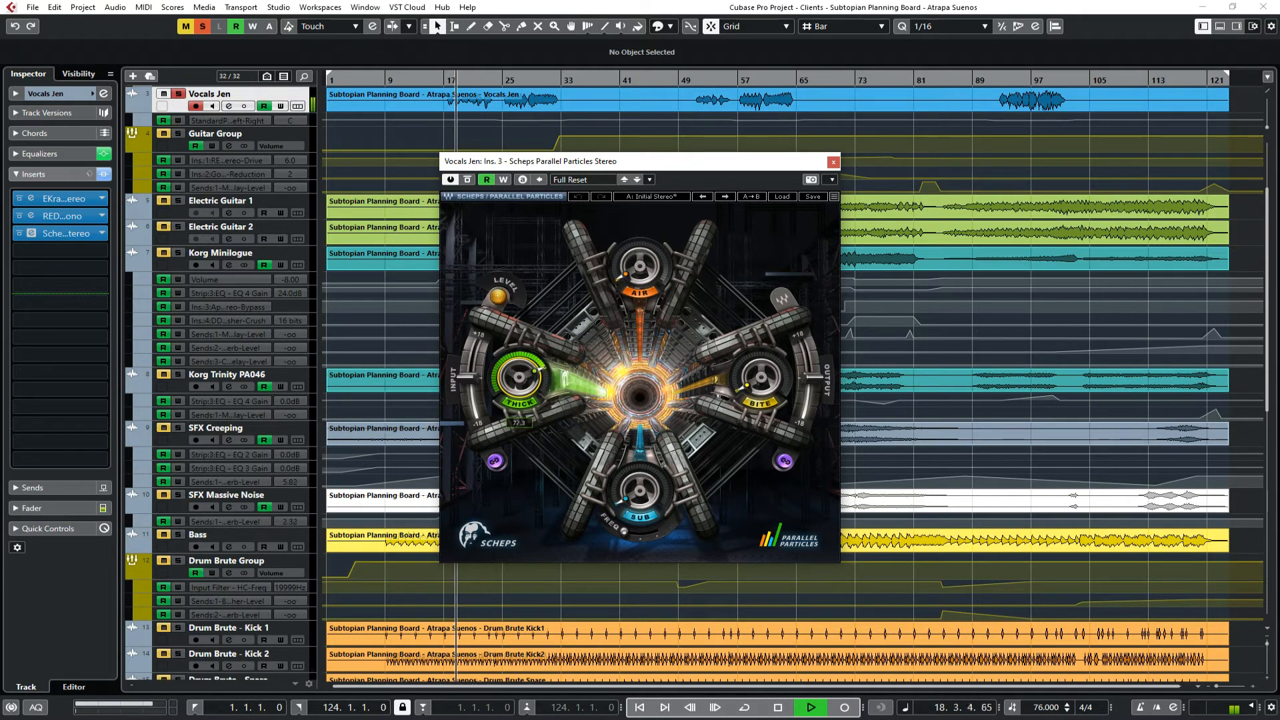
{"action": "mouse_move", "coordinate": [643, 277]}
{"action": "left_mouse_down"}
{"action": "mouse_move", "coordinate": [643, 225]}
{"action": "mouse_move", "coordinate": [643, 256]}
{"action": "left_mouse_up"}
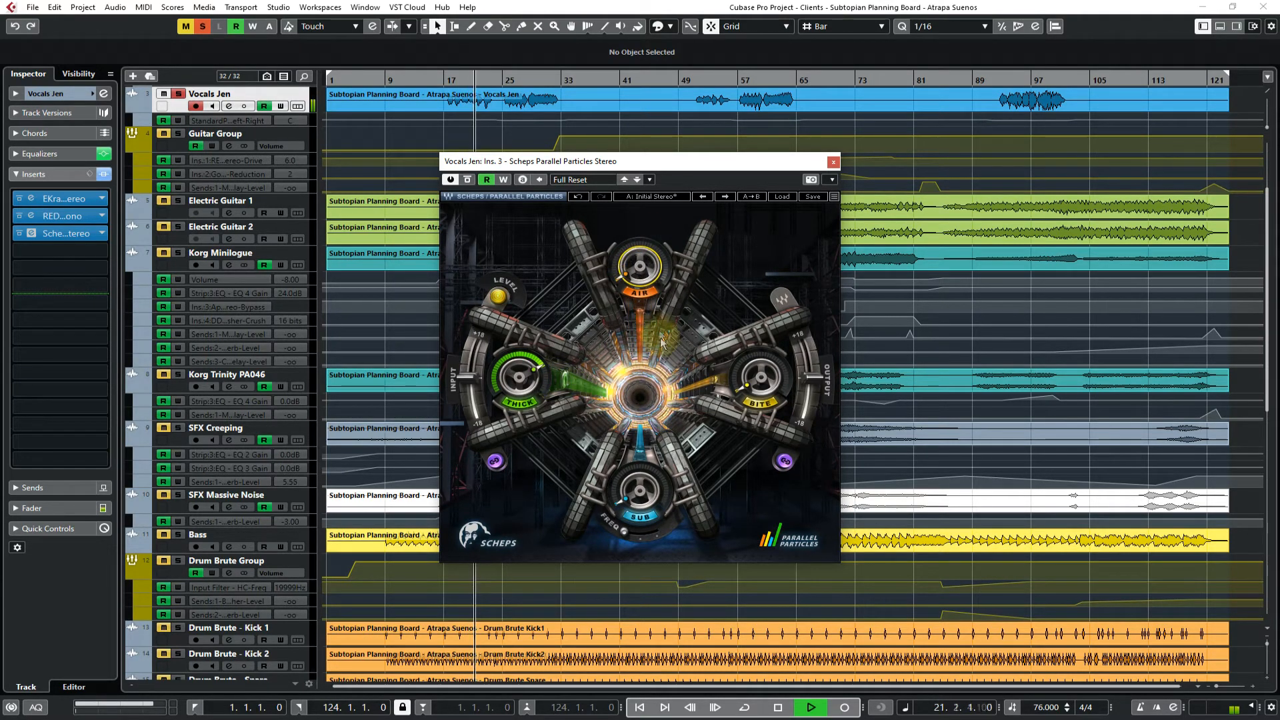
{"action": "left_click_drag", "start_coordinate": [761, 409], "coordinate": [760, 362]}
{"action": "left_click_drag", "start_coordinate": [630, 505], "coordinate": [631, 465]}
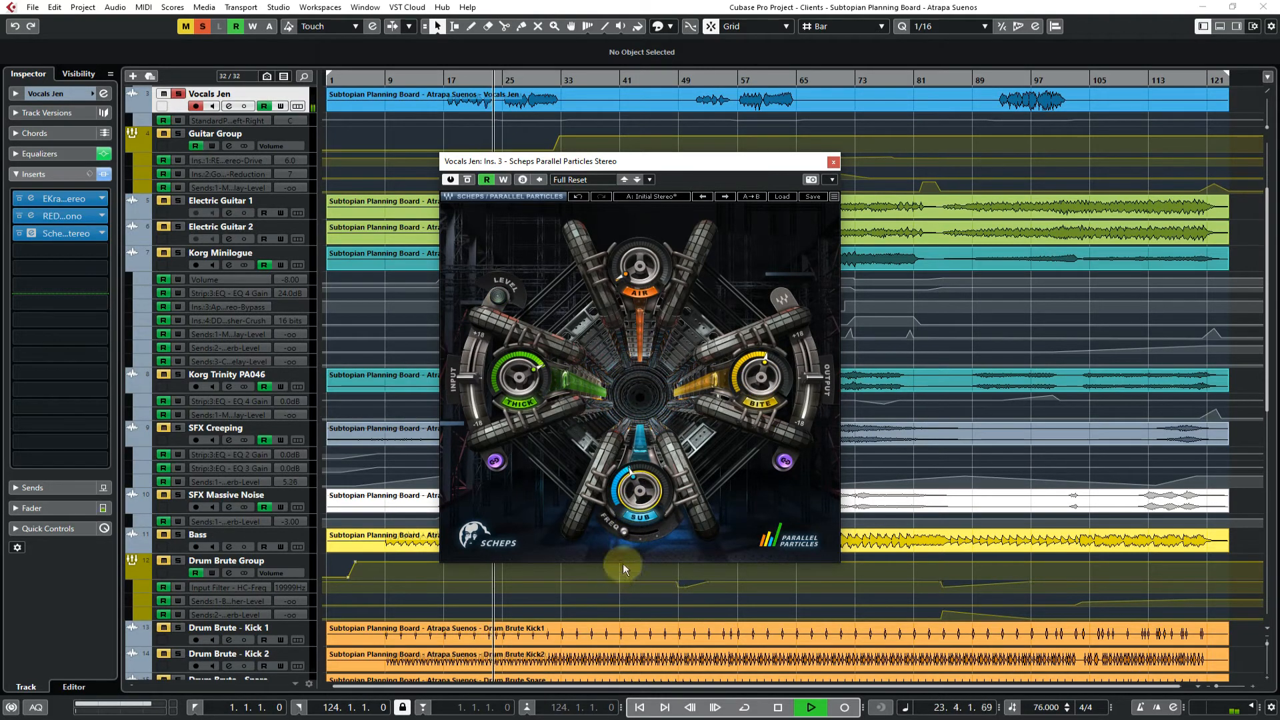
{"action": "key", "text": "space"}
{"action": "mouse_move", "coordinate": [630, 530]}
{"action": "key", "text": "space"}
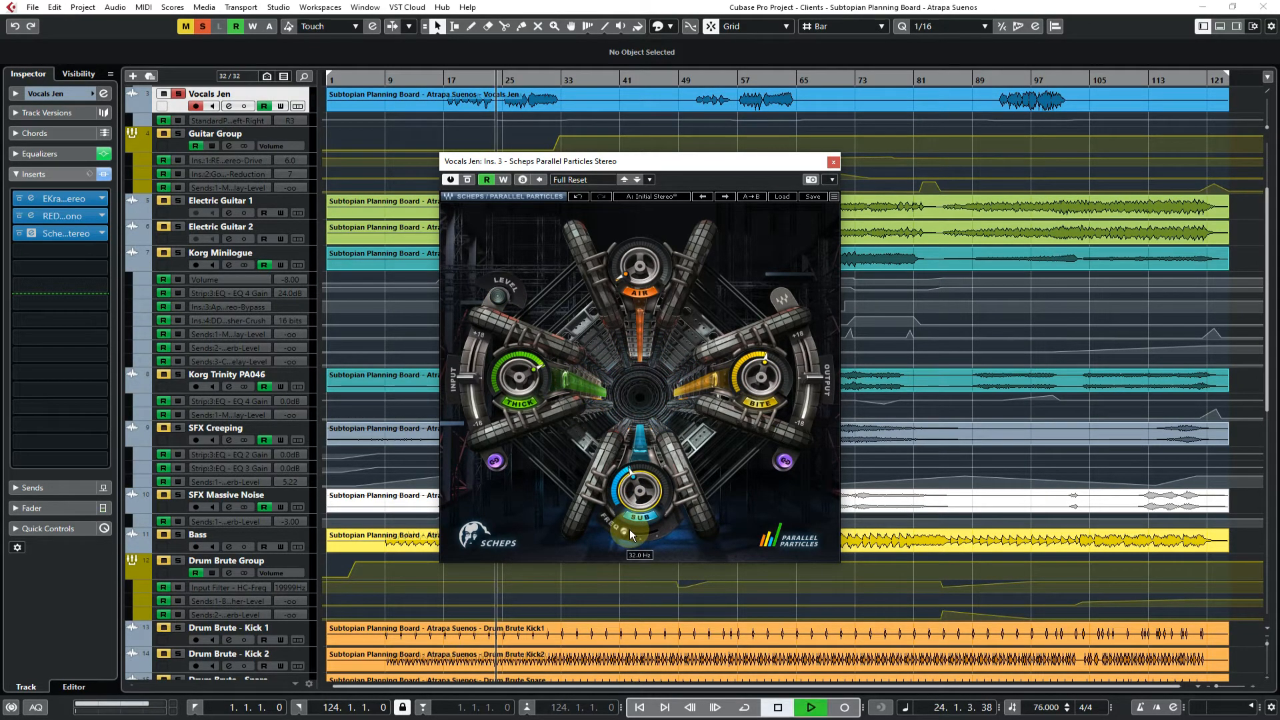
{"action": "key", "text": "space"}
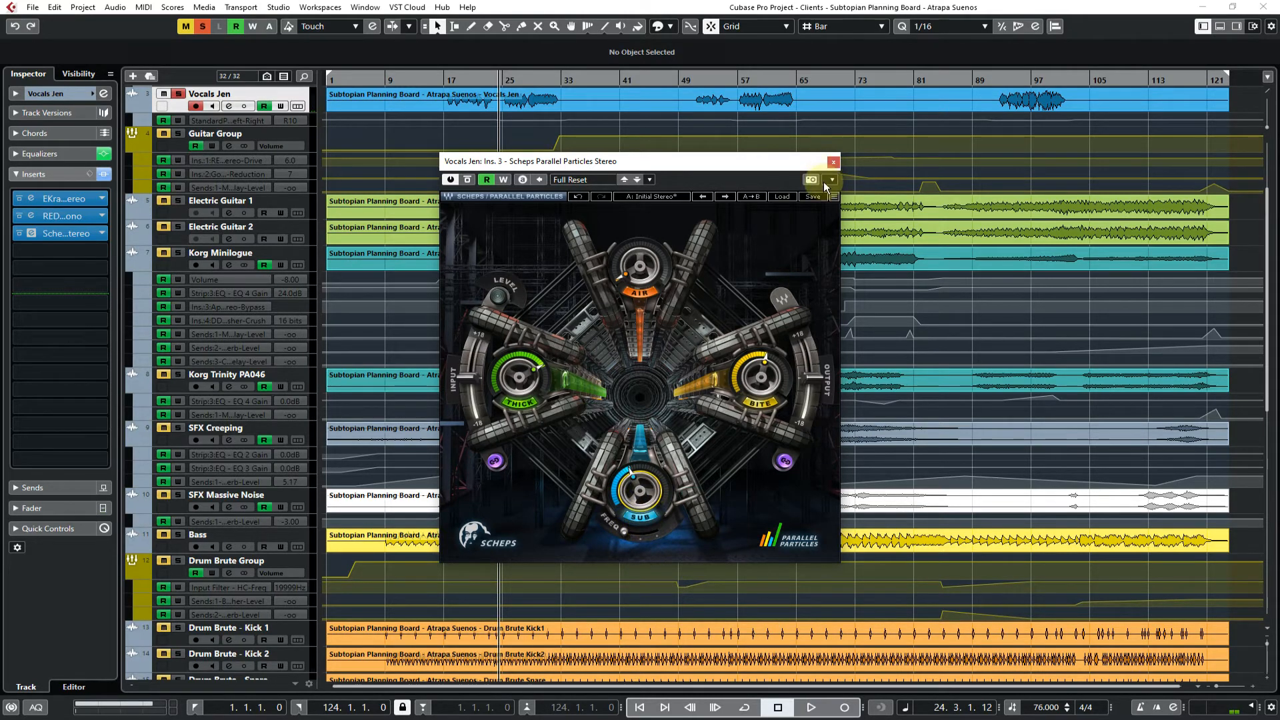
{"action": "left_click", "coordinate": [832, 162]}
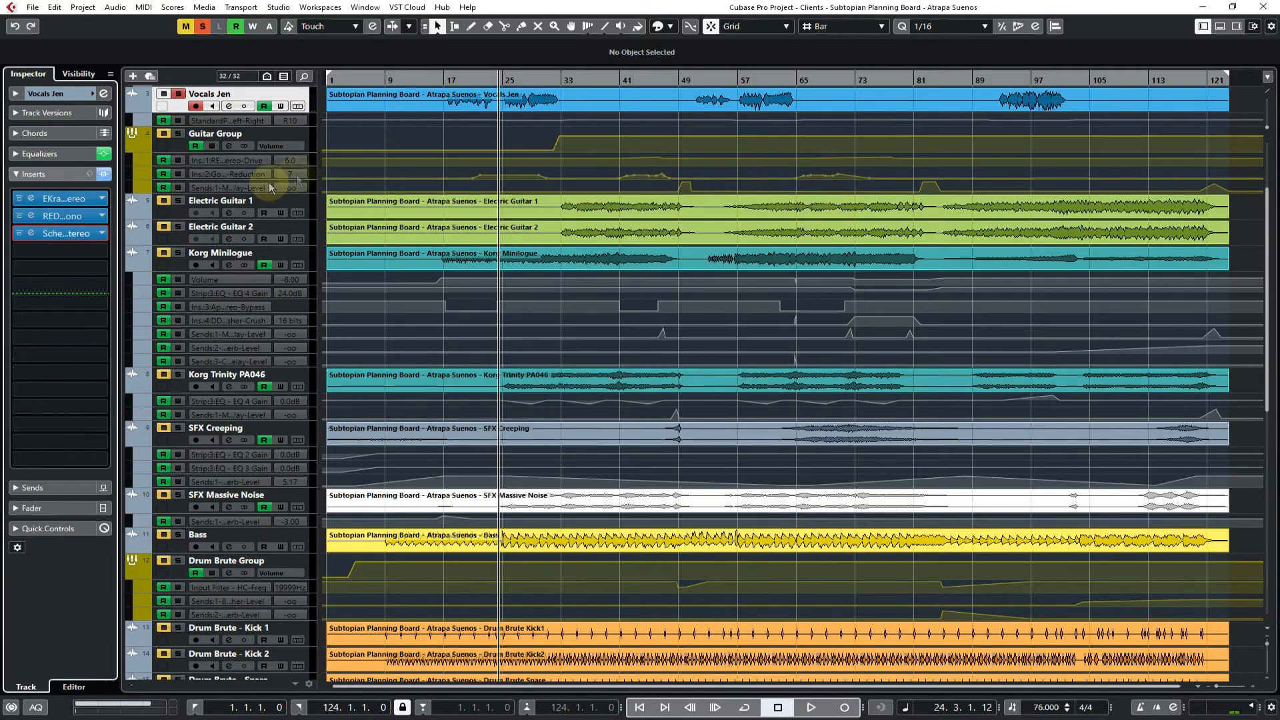
Replace the vocal track's third insert with Harmony Engine from the Vocal | Formant category
{"action": "left_click", "coordinate": [94, 234]}
{"action": "scroll", "coordinate": [58, 450], "scroll_direction": "down", "scroll_amount": 3}
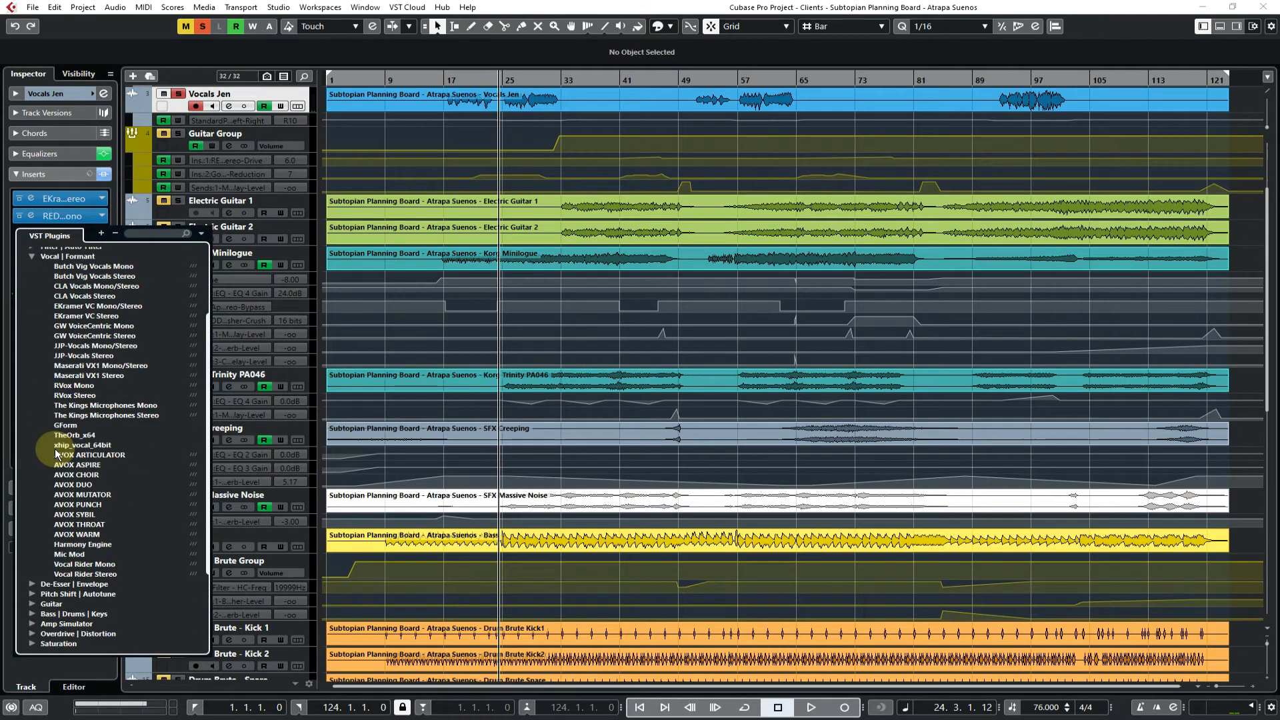
{"action": "scroll", "coordinate": [57, 454], "scroll_direction": "up", "scroll_amount": 3}
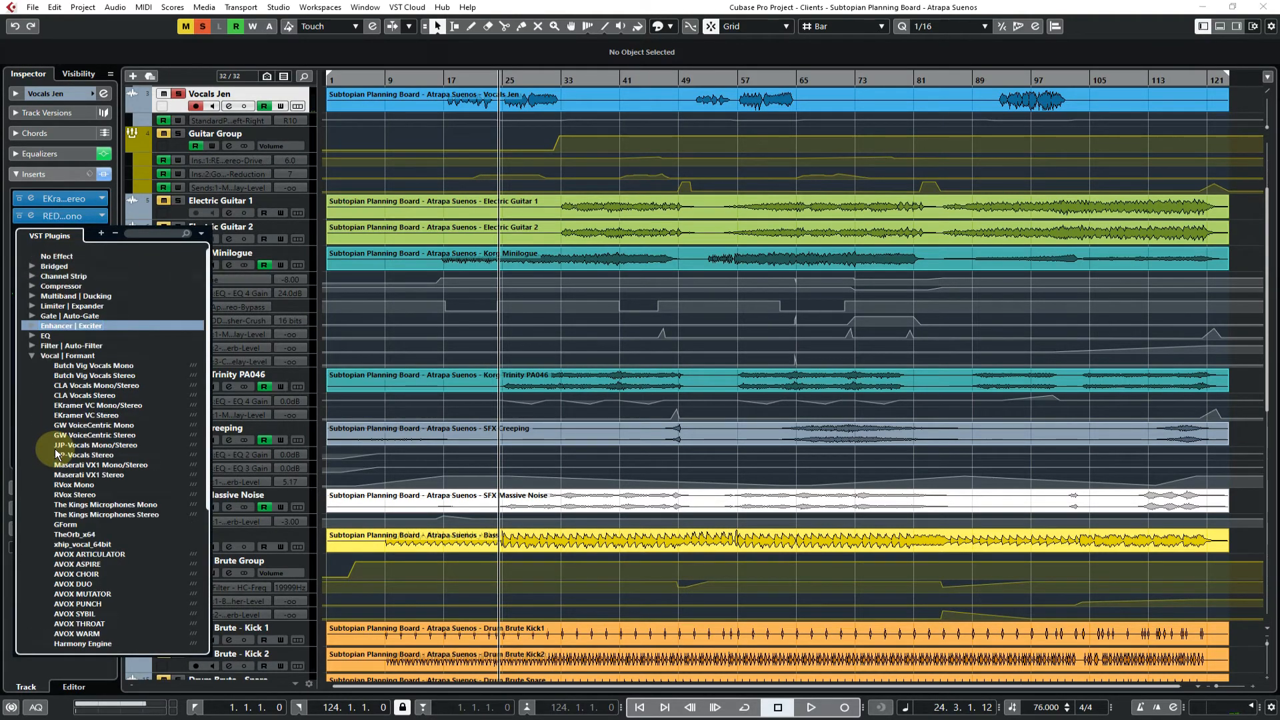
{"action": "scroll", "coordinate": [64, 494], "scroll_direction": "down", "scroll_amount": 3}
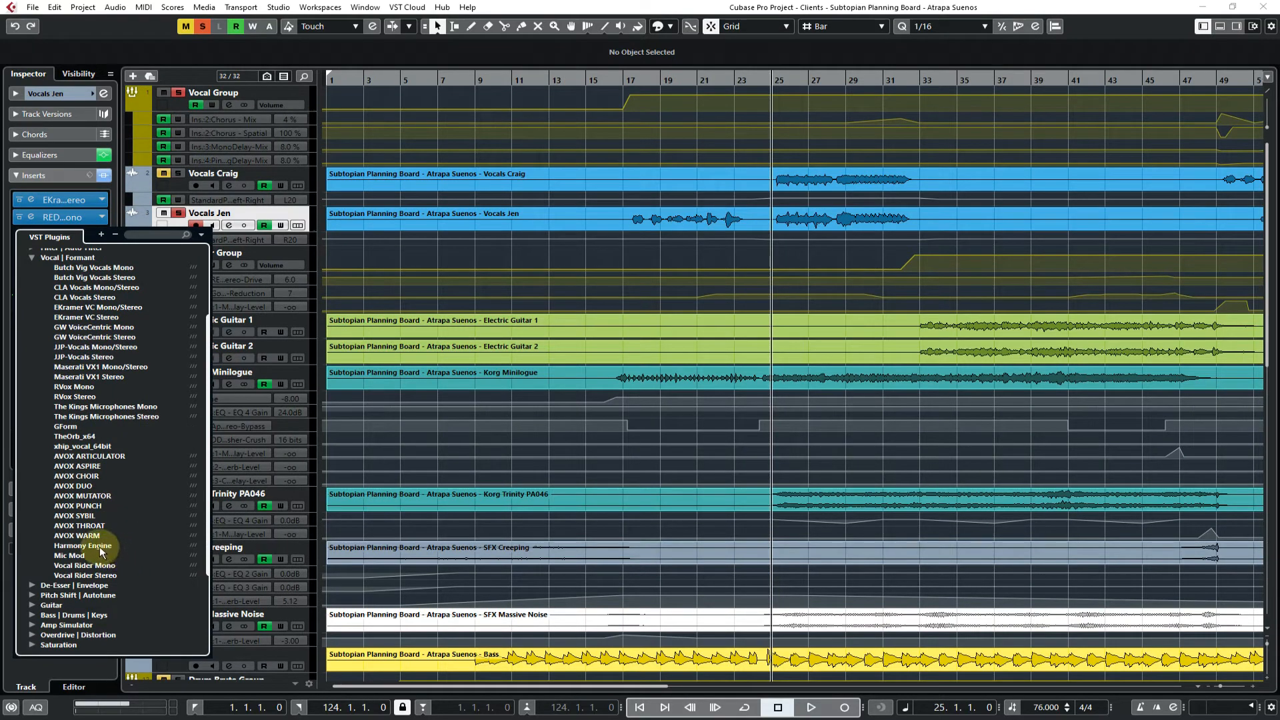
{"action": "left_click", "coordinate": [98, 547]}
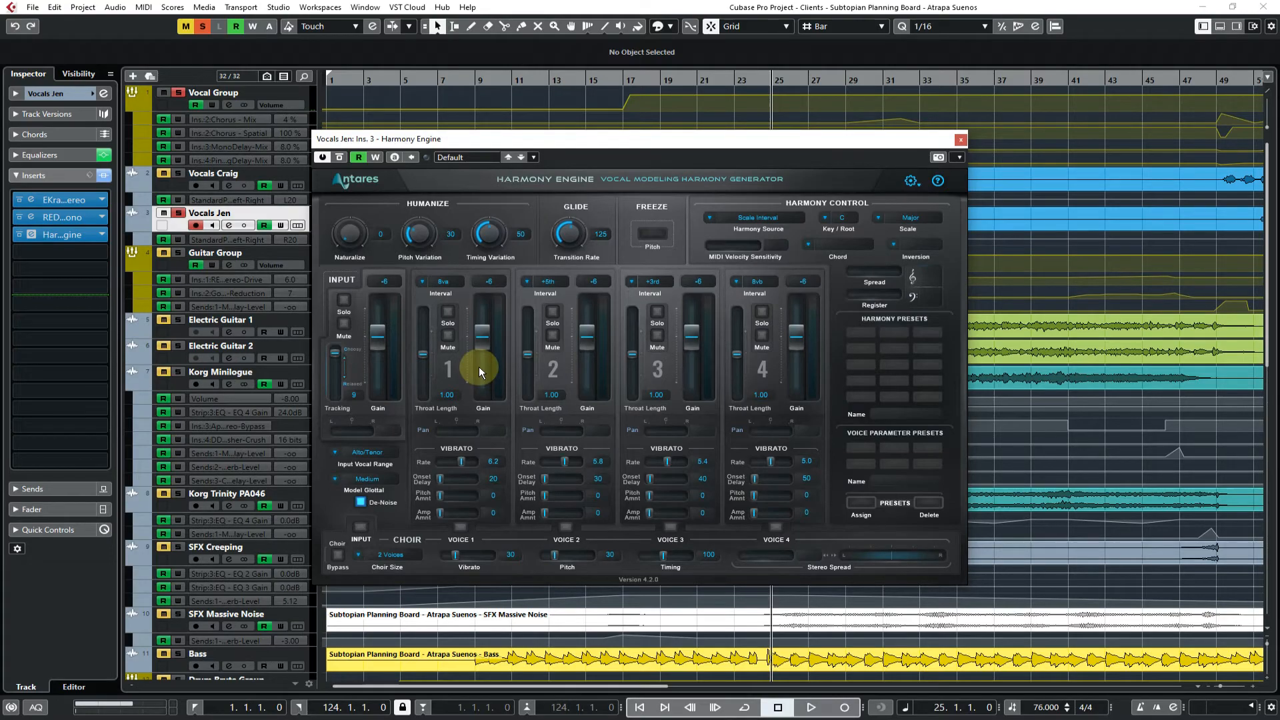
Play the vocal through Harmony Engine from bar 25, stop, return the playhead to bar 25 and close the plug-in
{"action": "key", "text": "space"}
{"action": "left_click_drag", "start_coordinate": [651, 141], "coordinate": [689, 159]}
{"action": "key", "text": "space"}
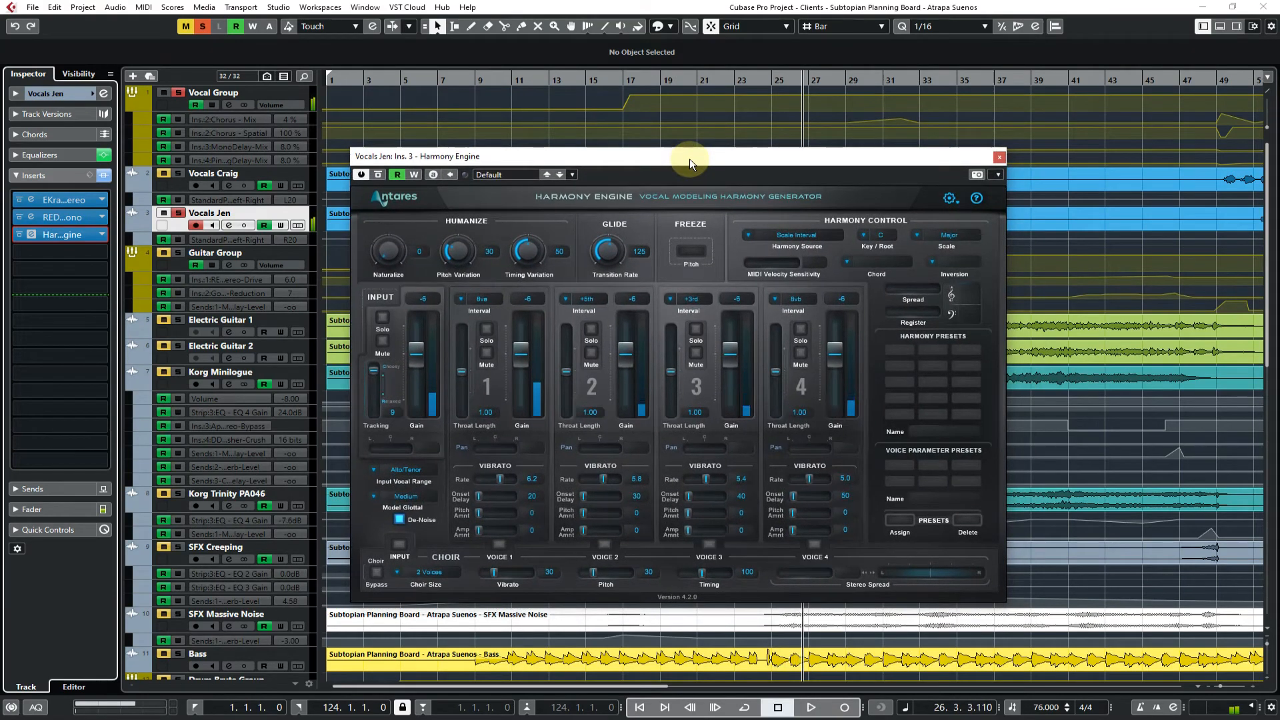
{"action": "key", "text": "KP_0"}
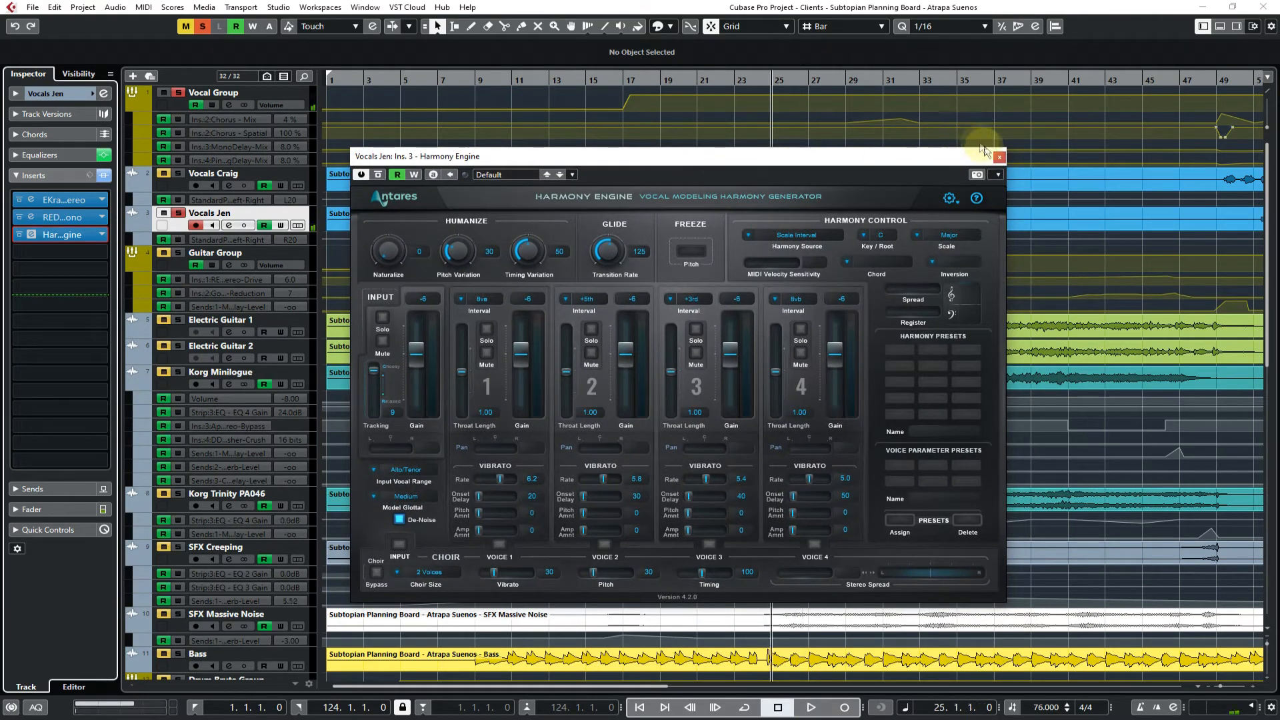
{"action": "left_click", "coordinate": [999, 157]}
Load GForm from the Vocal | Formant category into the third insert of the Korg Trinity PA046 track
{"action": "left_click", "coordinate": [101, 234]}
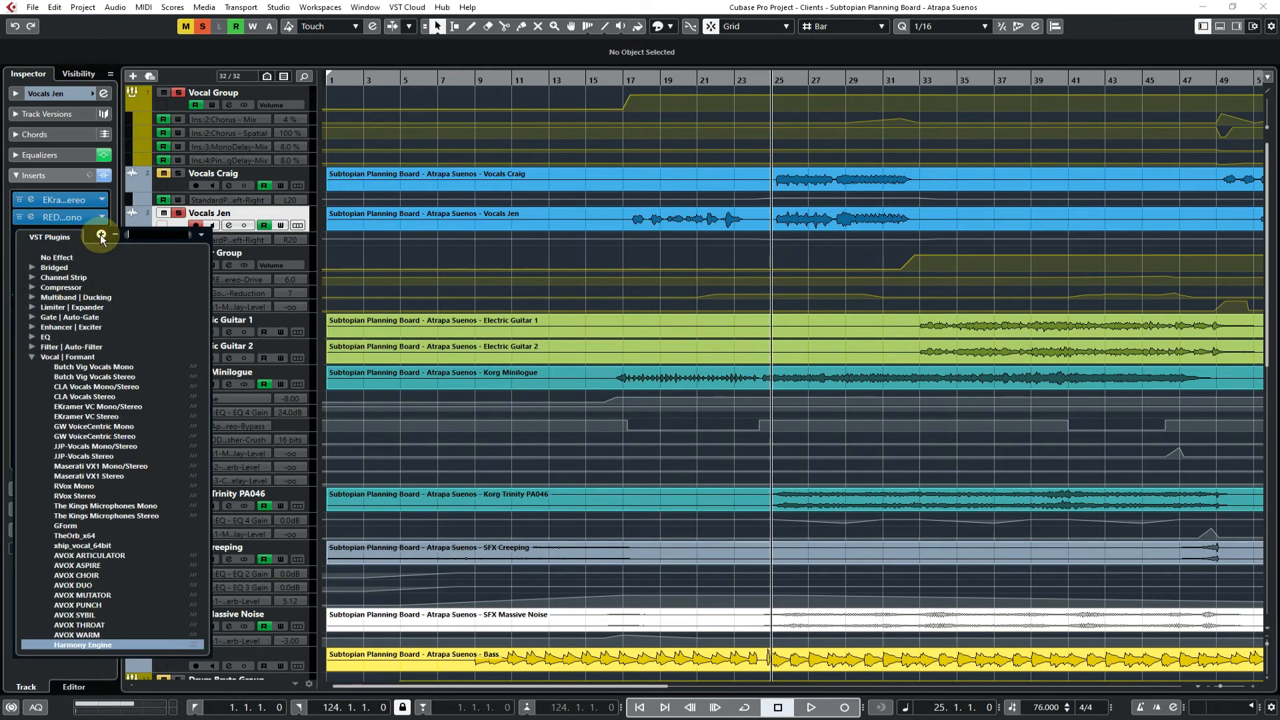
{"action": "left_click", "coordinate": [71, 525]}
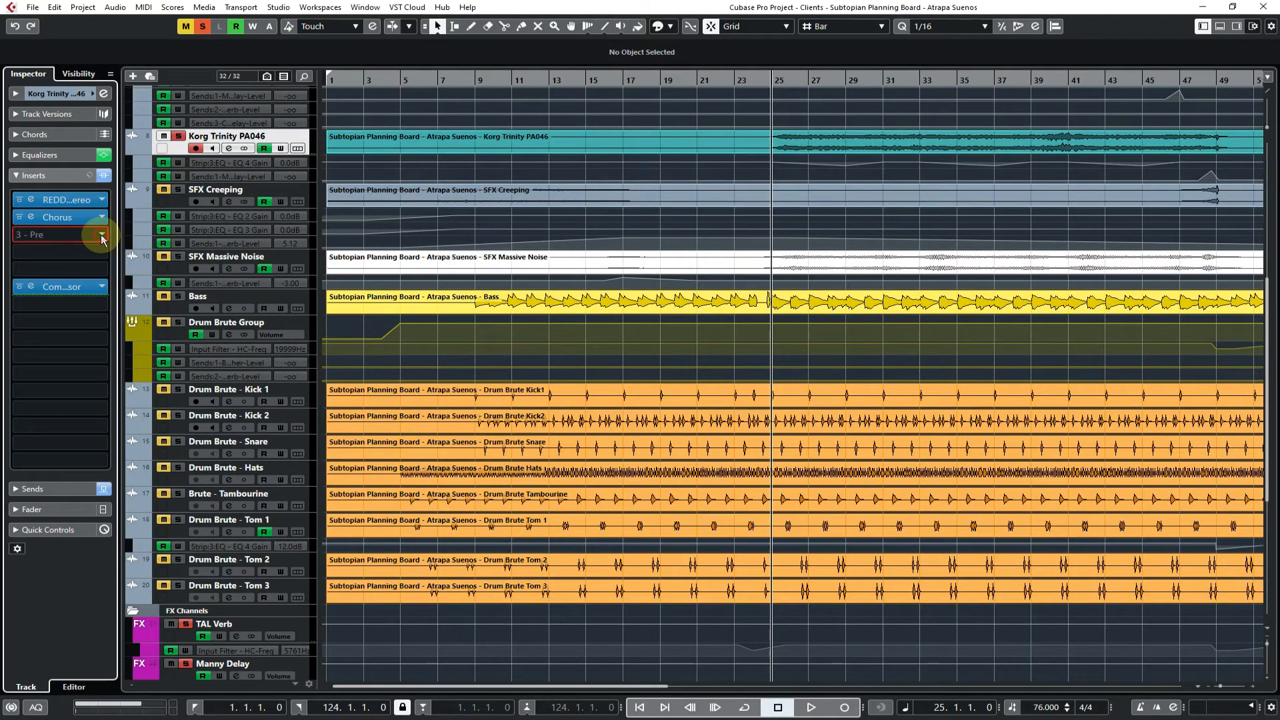
{"action": "left_click", "coordinate": [100, 235]}
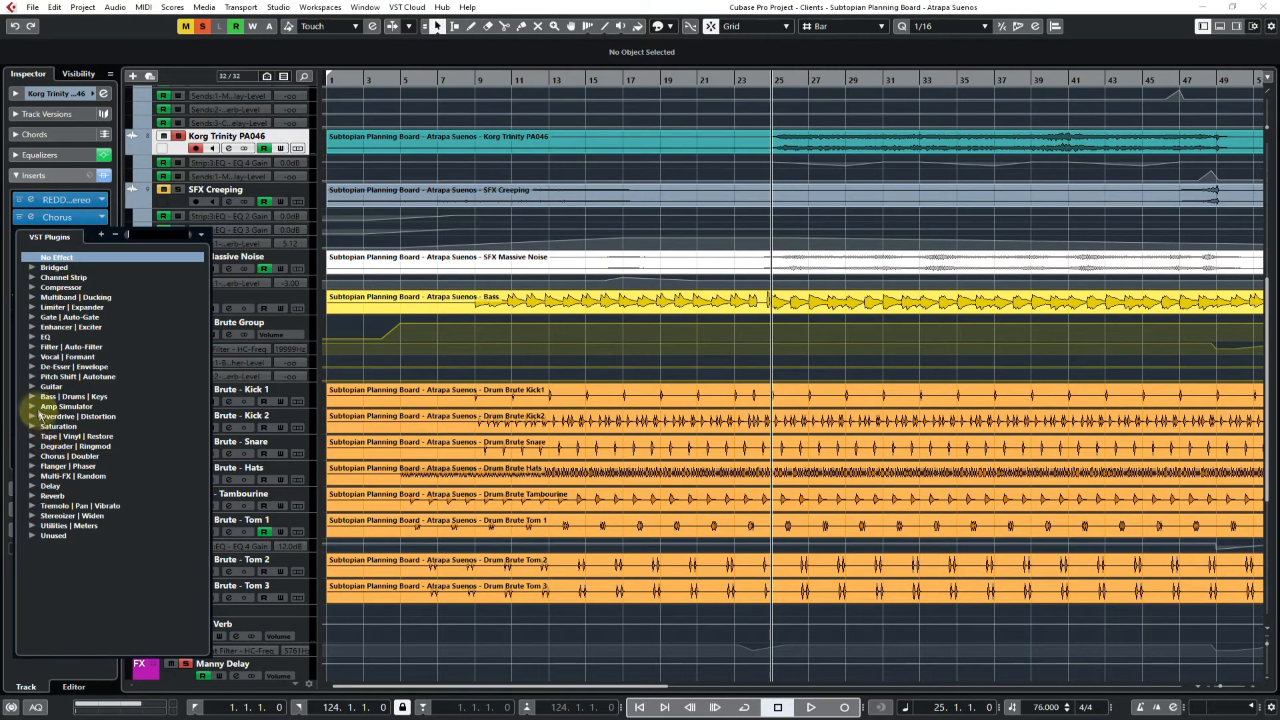
{"action": "left_click", "coordinate": [31, 357]}
{"action": "scroll", "coordinate": [125, 474], "scroll_direction": "down", "scroll_amount": 2}
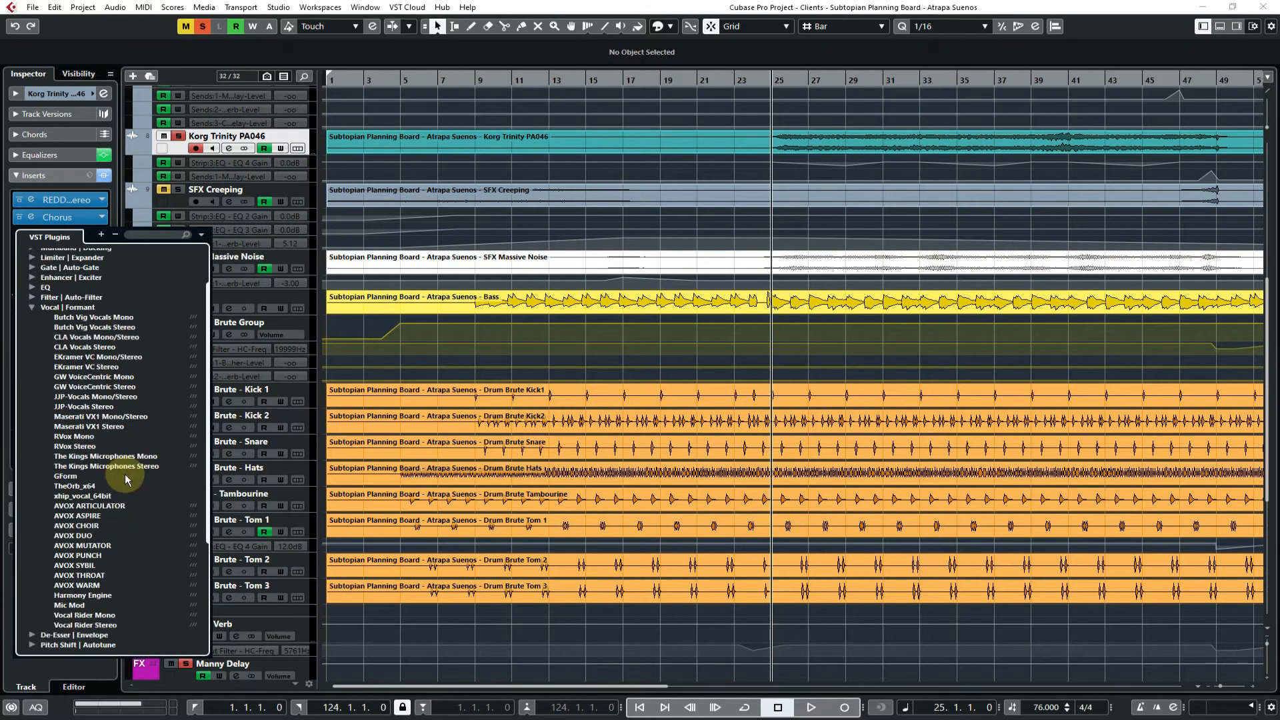
{"action": "left_click", "coordinate": [70, 476]}
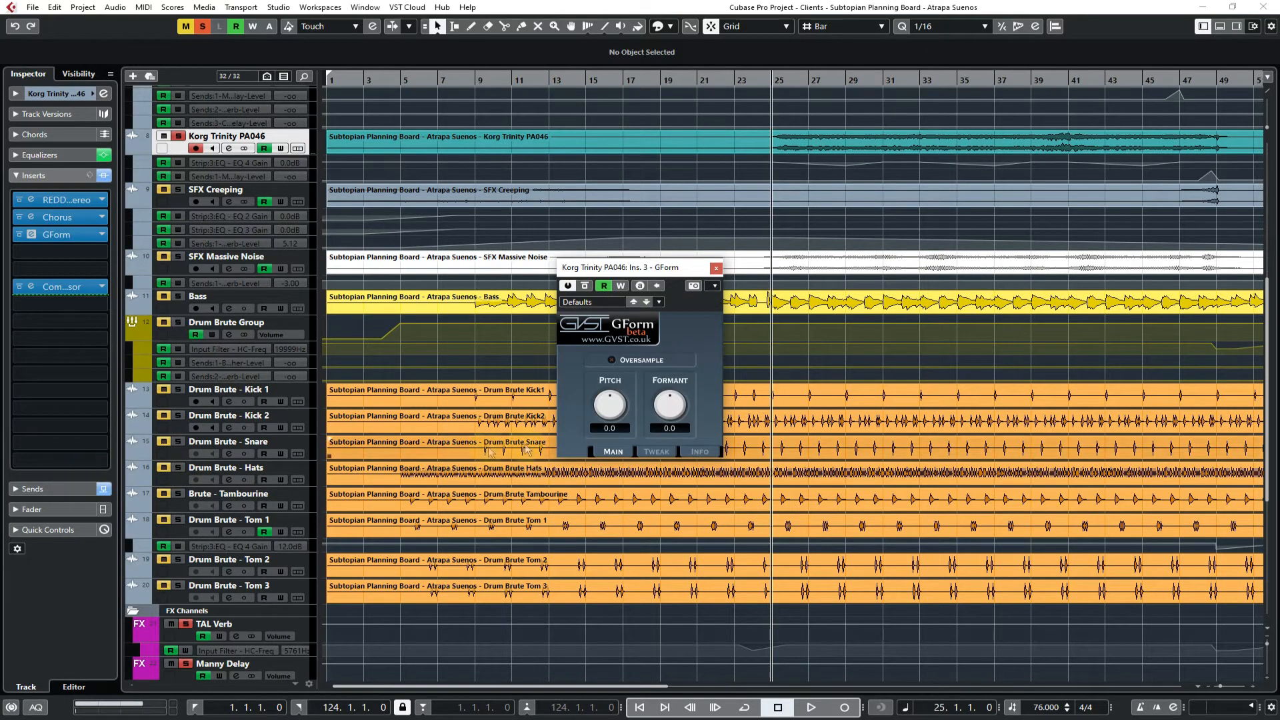
Set GForm's formant to -12.0, audition the Korg Trinity PA046 track from bar 25, stop playback and close the plug-in
{"action": "left_click", "coordinate": [685, 412]}
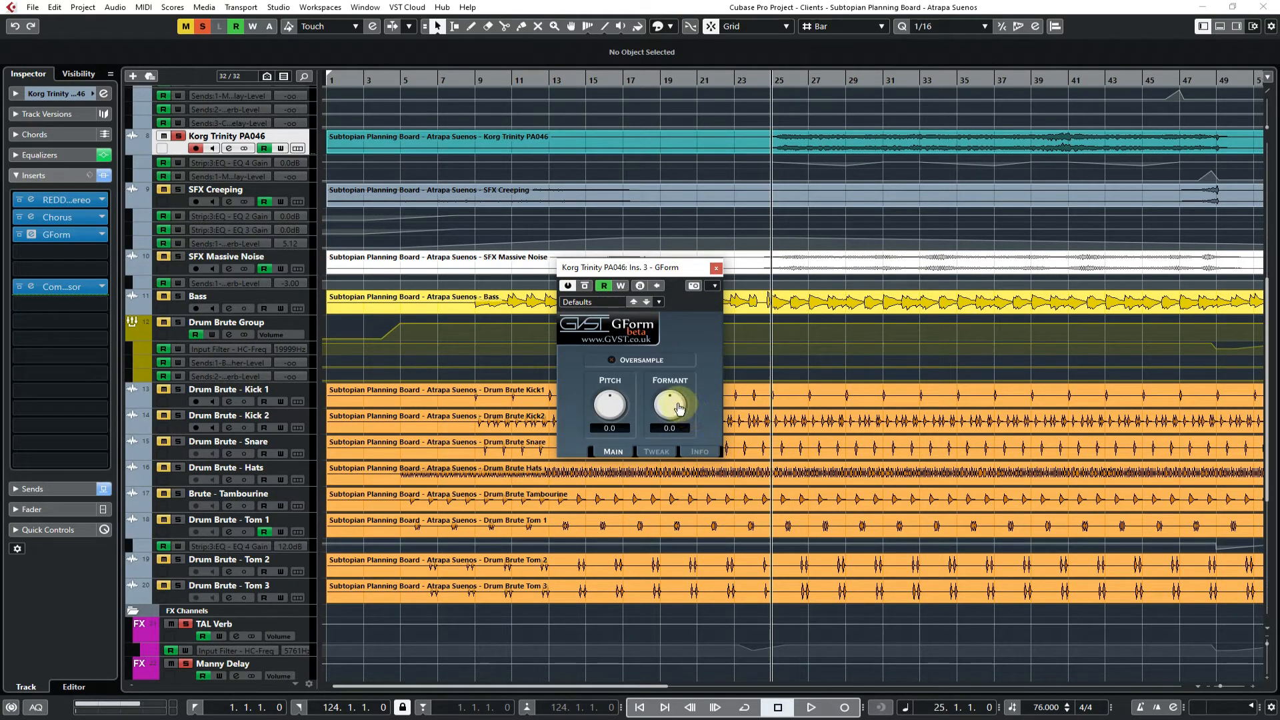
{"action": "mouse_move", "coordinate": [675, 414]}
{"action": "left_mouse_down"}
{"action": "mouse_move", "coordinate": [680, 534]}
{"action": "mouse_move", "coordinate": [680, 346]}
{"action": "mouse_move", "coordinate": [677, 426]}
{"action": "left_mouse_up"}
{"action": "key", "text": "space"}
{"action": "key", "text": "space"}
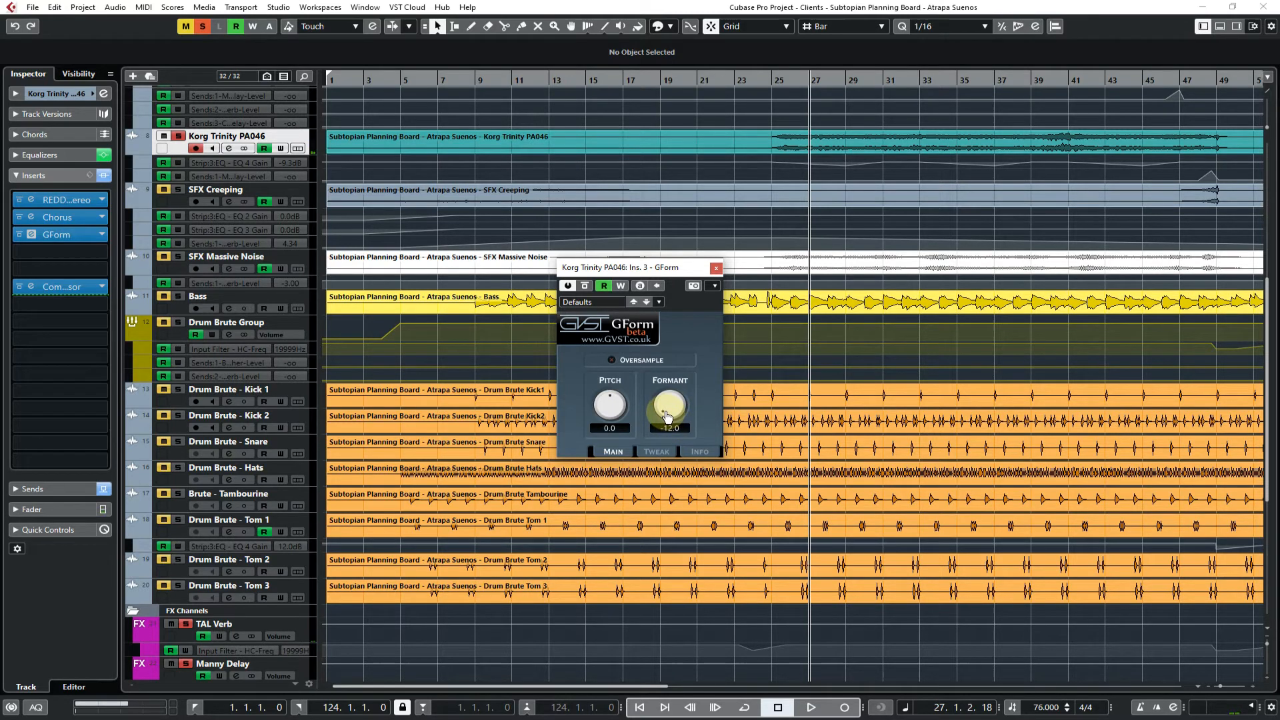
{"action": "left_click", "coordinate": [715, 269]}
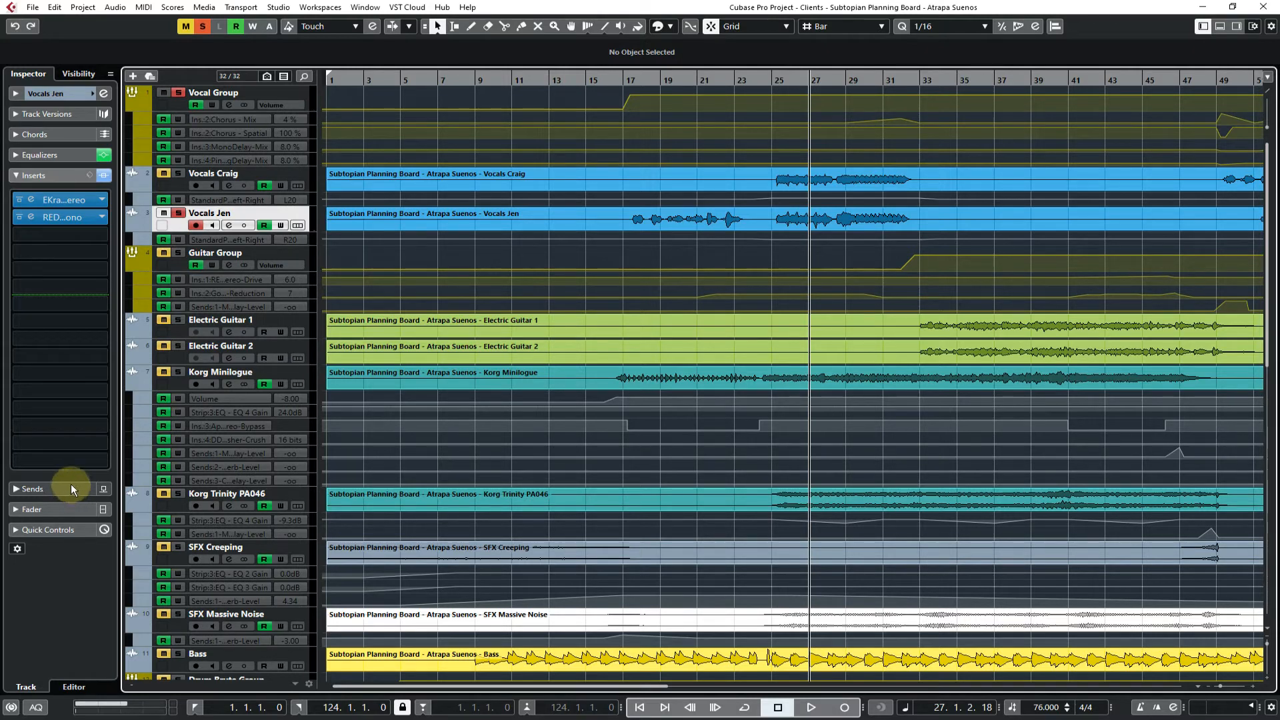
Look through the De-Esser | Envelope category and load SoundShifter Pitch Mono from Pitch Shift | Autotune into the solo vocal track's third insert
{"action": "left_click", "coordinate": [101, 235]}
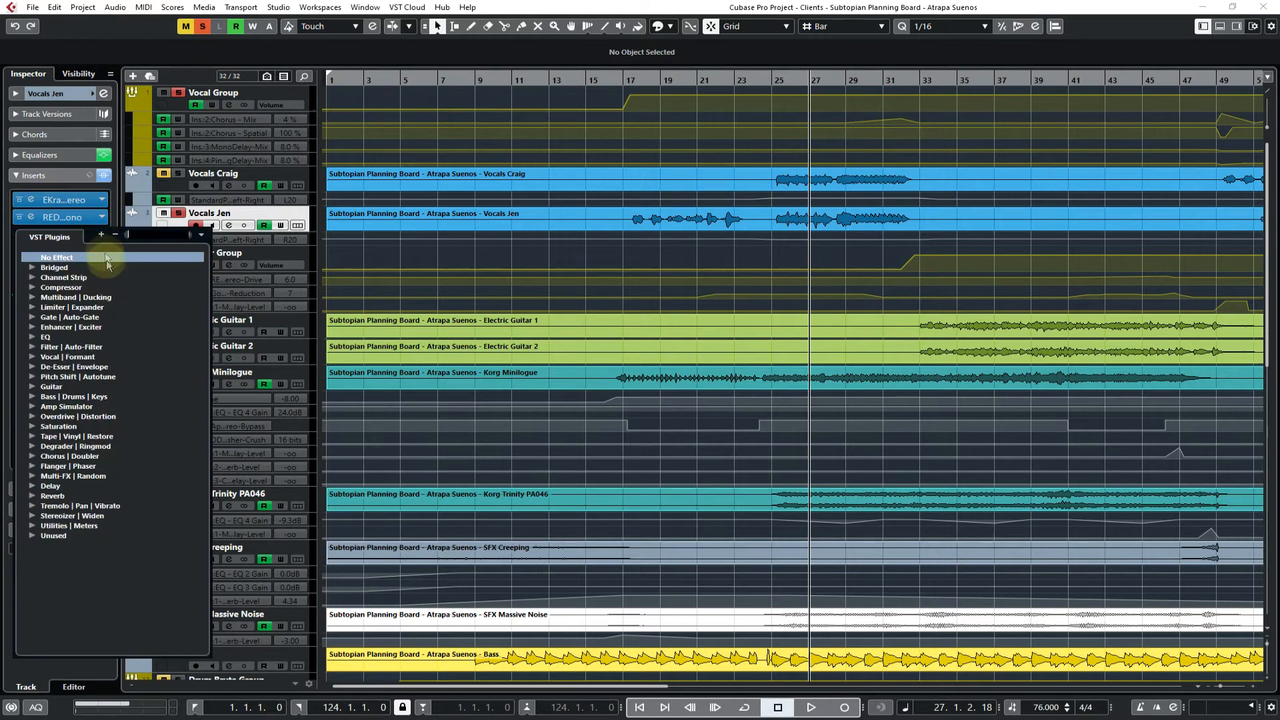
{"action": "left_click", "coordinate": [33, 368]}
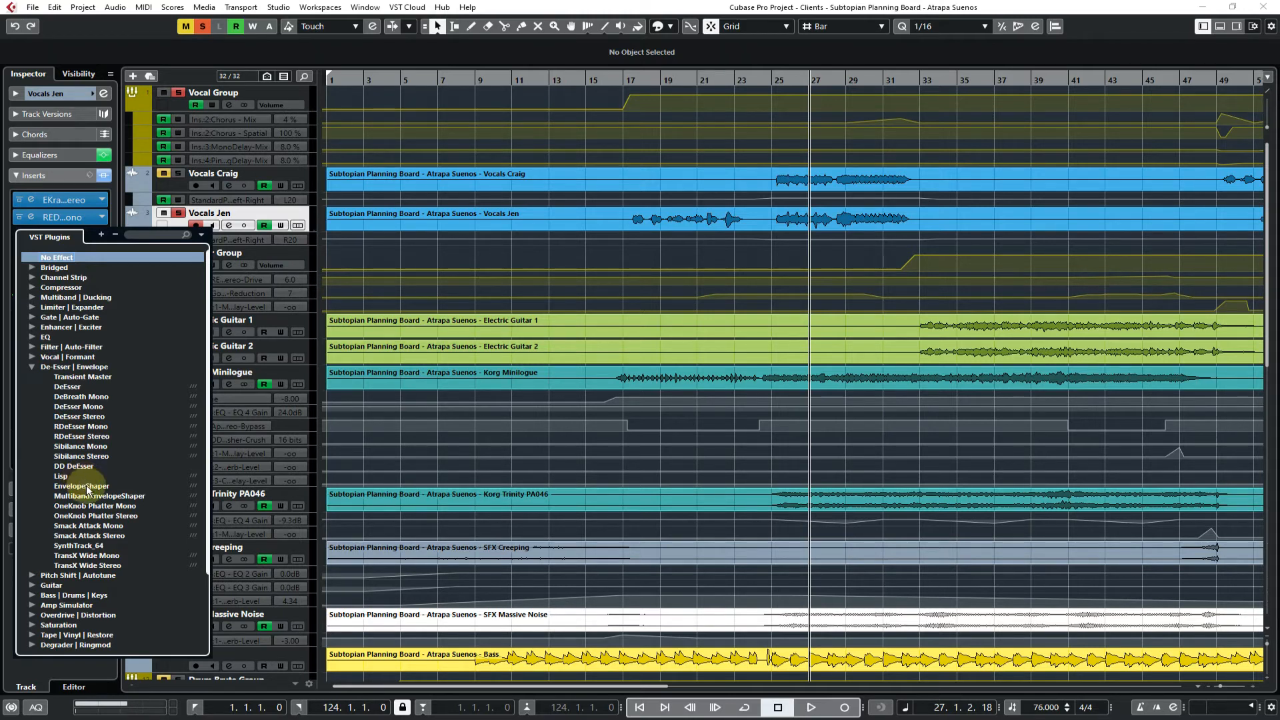
{"action": "left_click", "coordinate": [32, 367]}
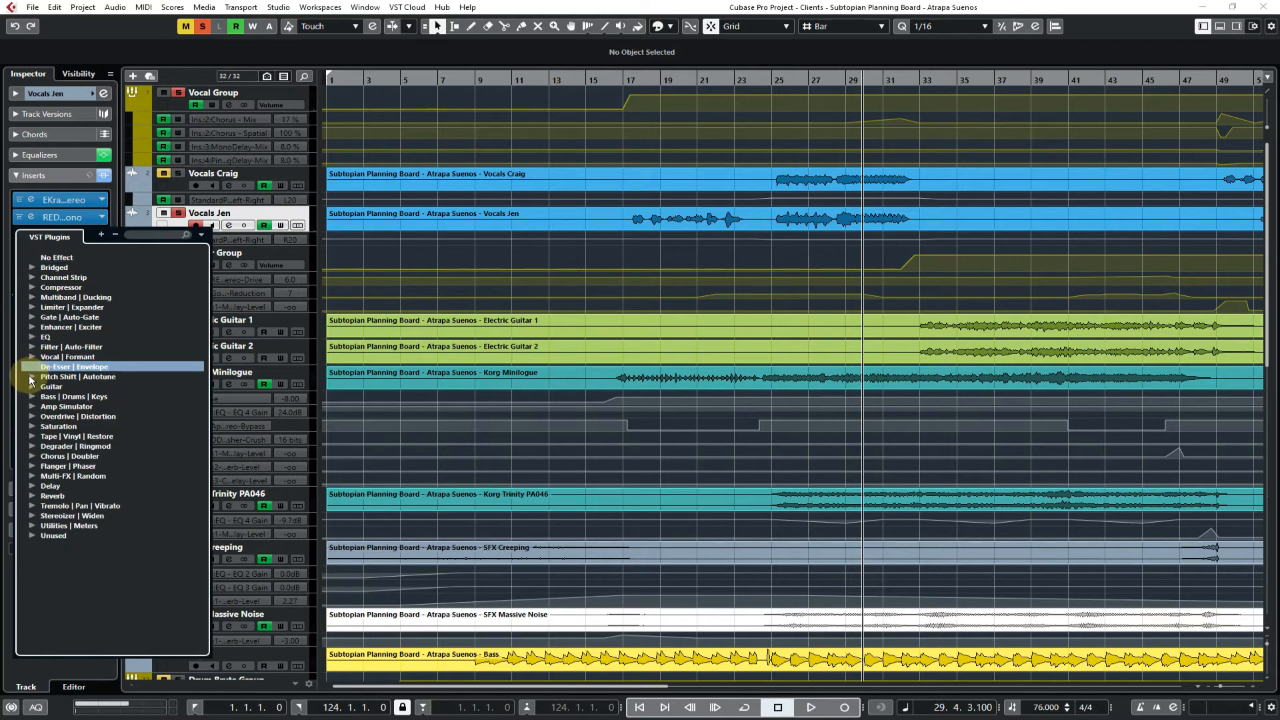
{"action": "left_click", "coordinate": [32, 377]}
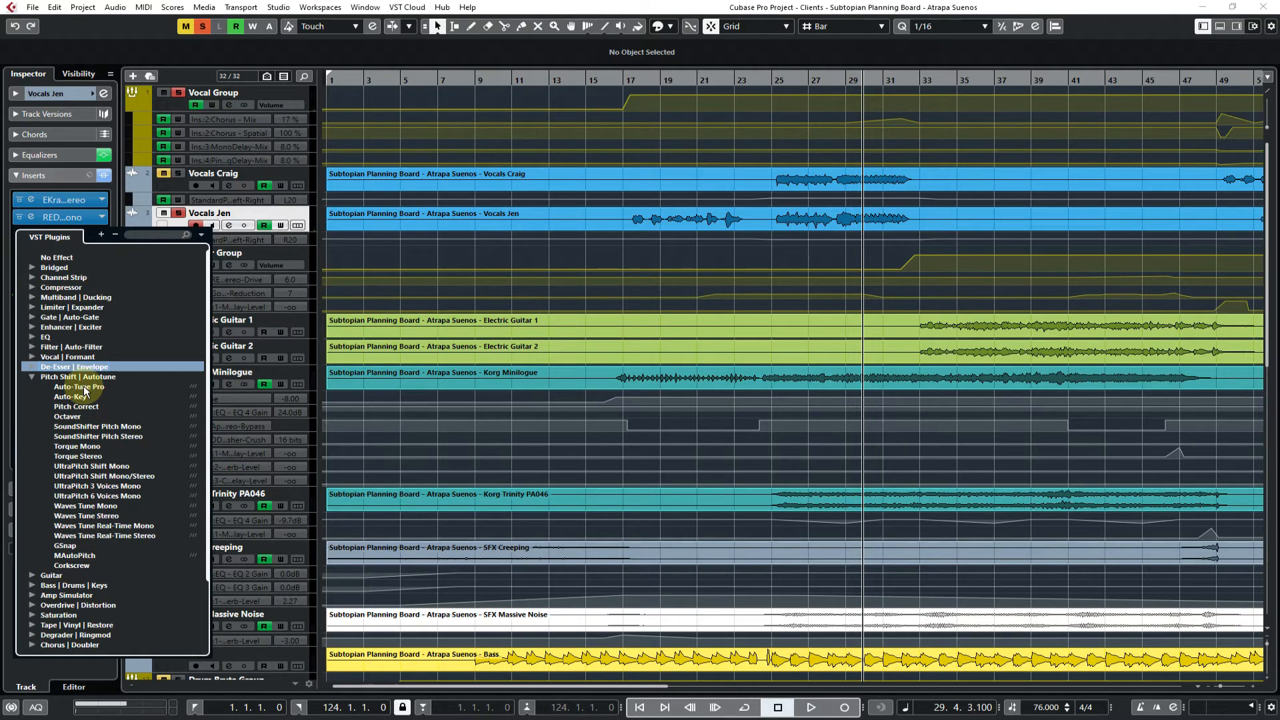
{"action": "left_click", "coordinate": [98, 426]}
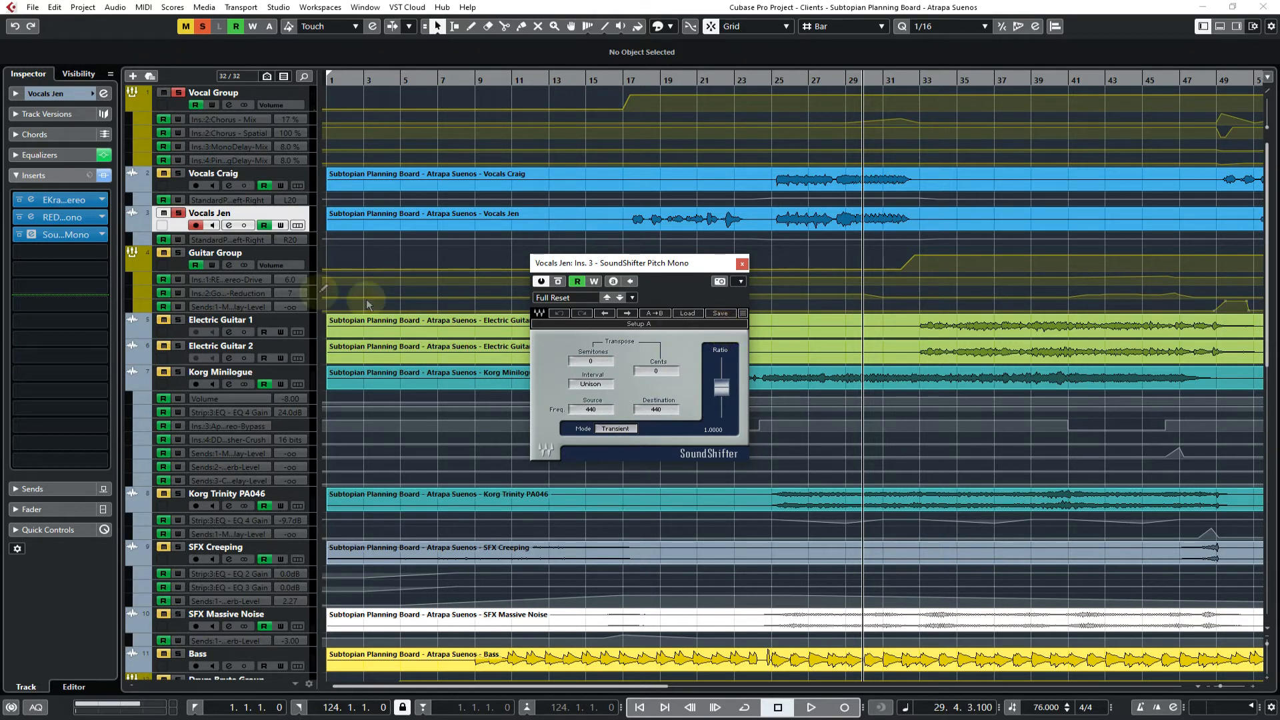
Load GForm from the Vocal | Formant category into the solo vocal track's fourth insert, place it beside SoundShifter and set the playhead to bar 25
{"action": "left_click", "coordinate": [103, 257]}
{"action": "left_click", "coordinate": [32, 374]}
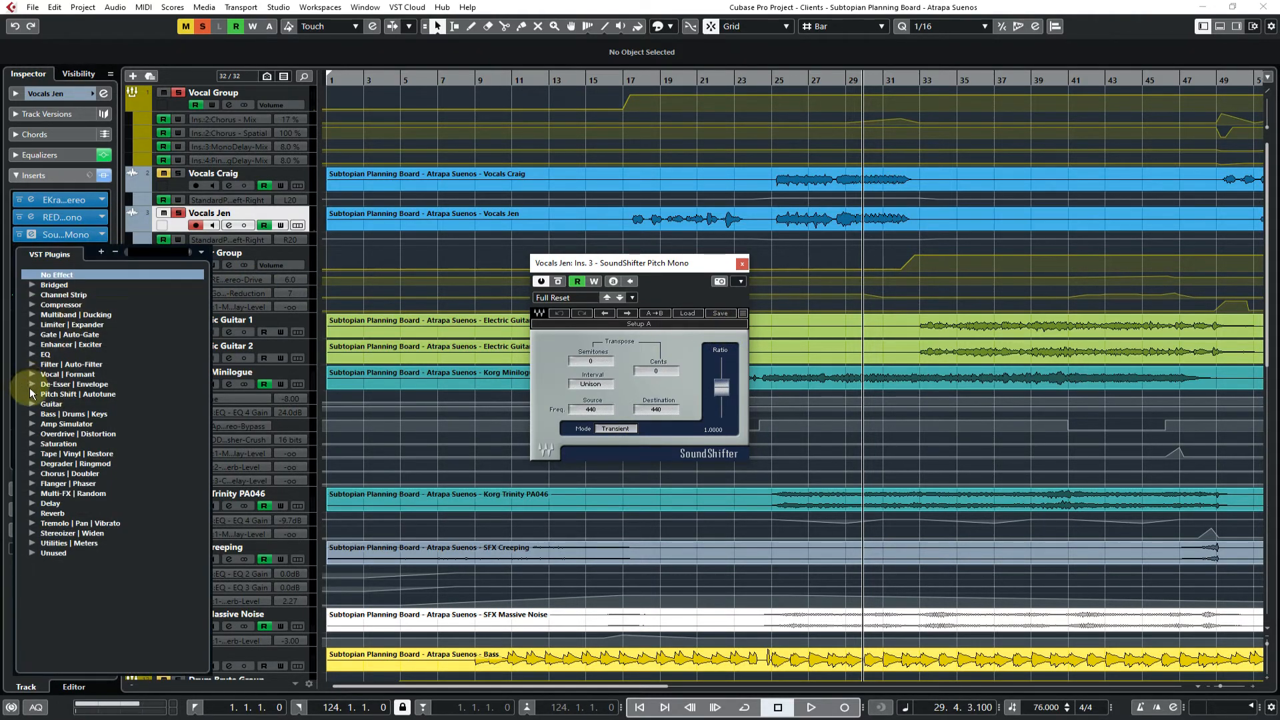
{"action": "left_click", "coordinate": [65, 544]}
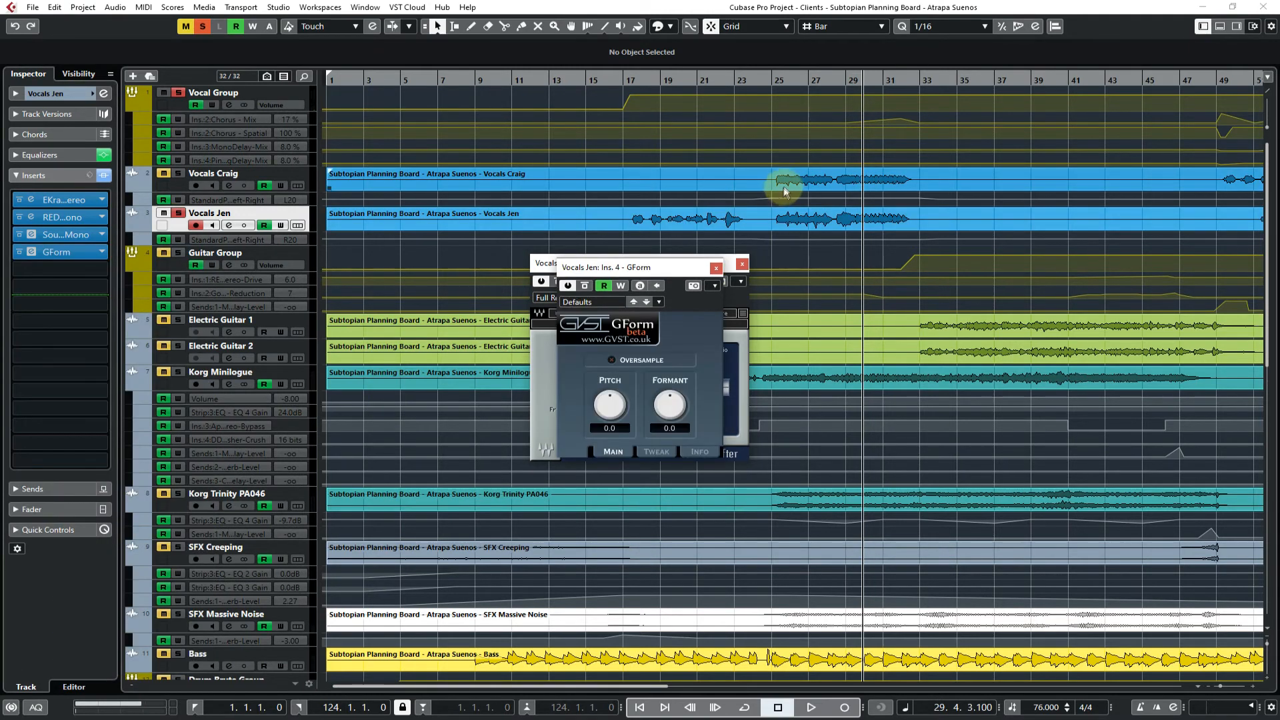
{"action": "left_click", "coordinate": [782, 194]}
{"action": "left_click_drag", "start_coordinate": [647, 268], "coordinate": [864, 264]}
During playback from bar 25, set SoundShifter to 3 semitones and GForm's pitch and formant to -12.0, then stop and close GForm
{"action": "key", "text": "space"}
{"action": "left_click_drag", "start_coordinate": [585, 360], "coordinate": [586, 340]}
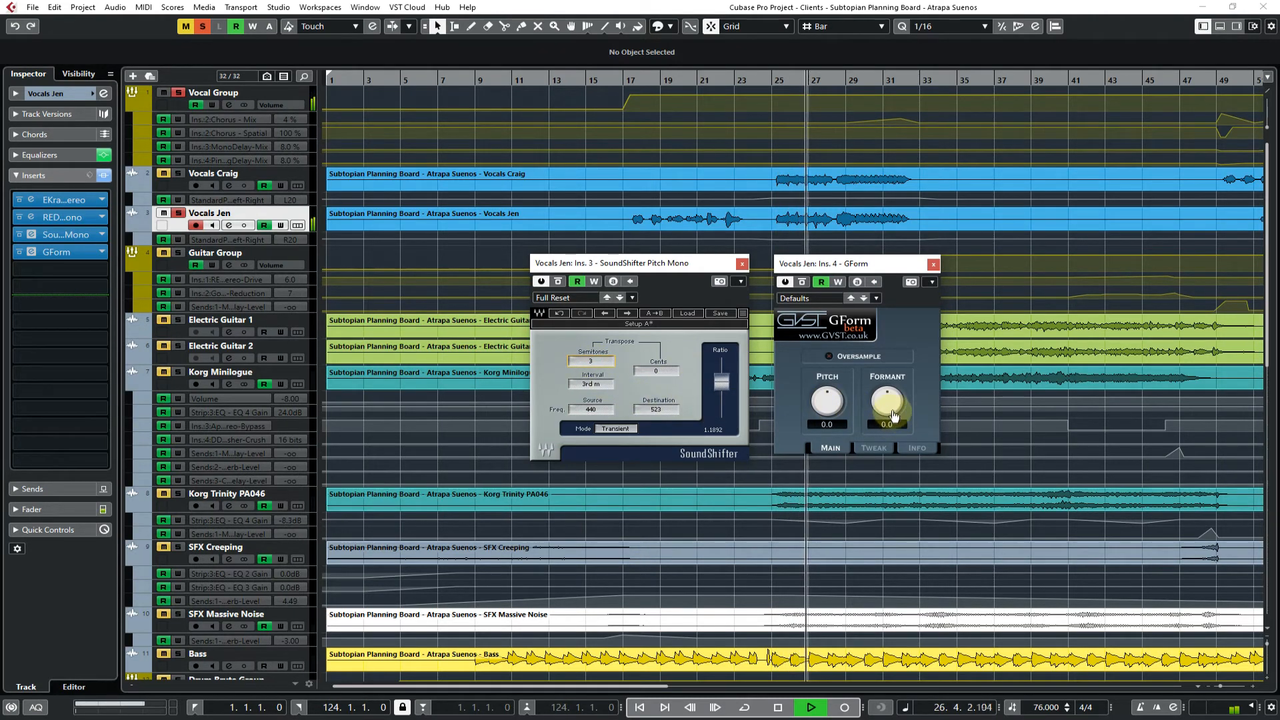
{"action": "left_click_drag", "start_coordinate": [892, 412], "coordinate": [888, 420]}
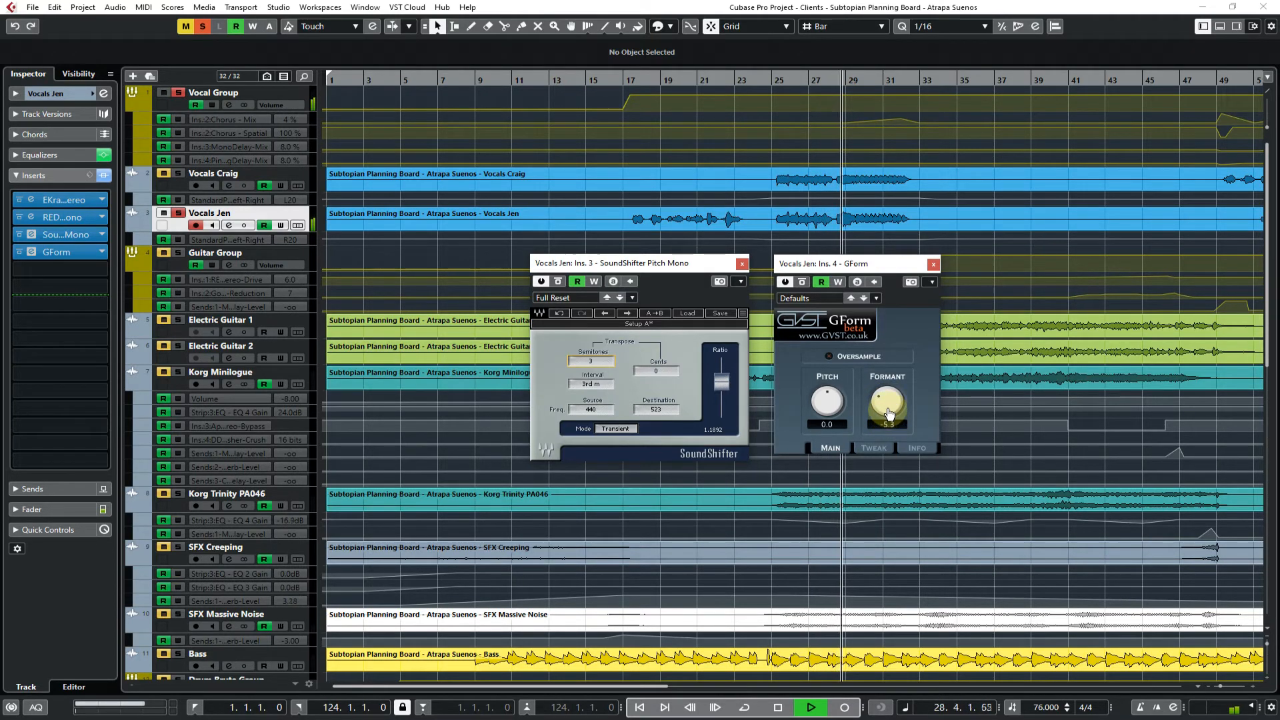
{"action": "left_click_drag", "start_coordinate": [889, 413], "coordinate": [834, 440]}
{"action": "key", "text": "space"}
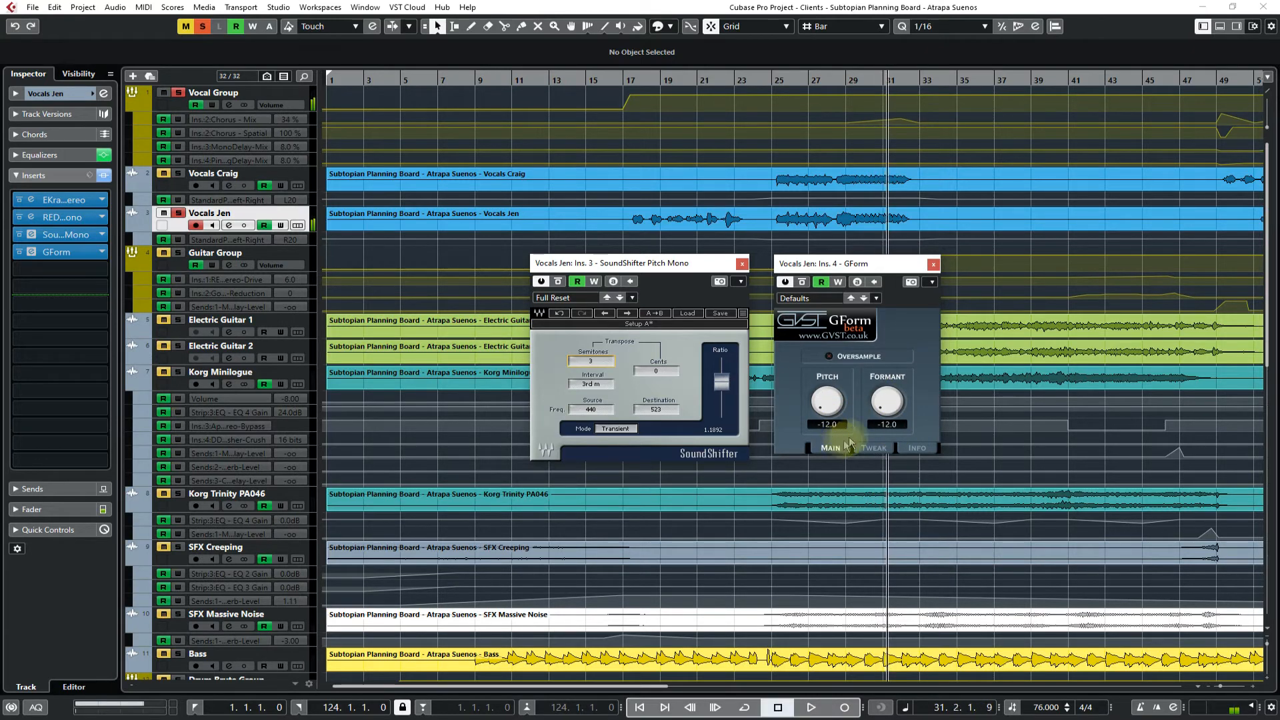
{"action": "left_click", "coordinate": [934, 266]}
Load Maserati ACG Stereo from the Guitar category into the solo vocal track's fourth insert, select ACG 1 and close the plug-in
{"action": "left_click", "coordinate": [60, 252]}
{"action": "scroll", "coordinate": [38, 494], "scroll_direction": "down", "scroll_amount": 3}
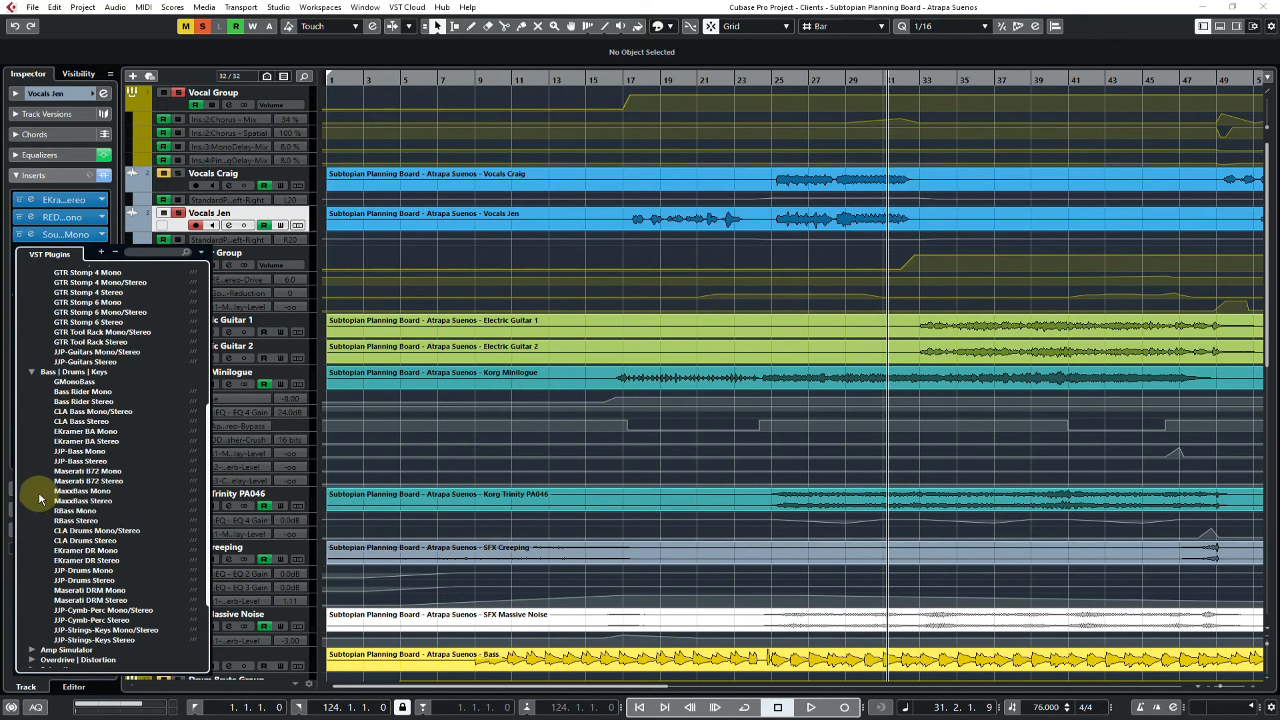
{"action": "scroll", "coordinate": [38, 493], "scroll_direction": "up", "scroll_amount": 3}
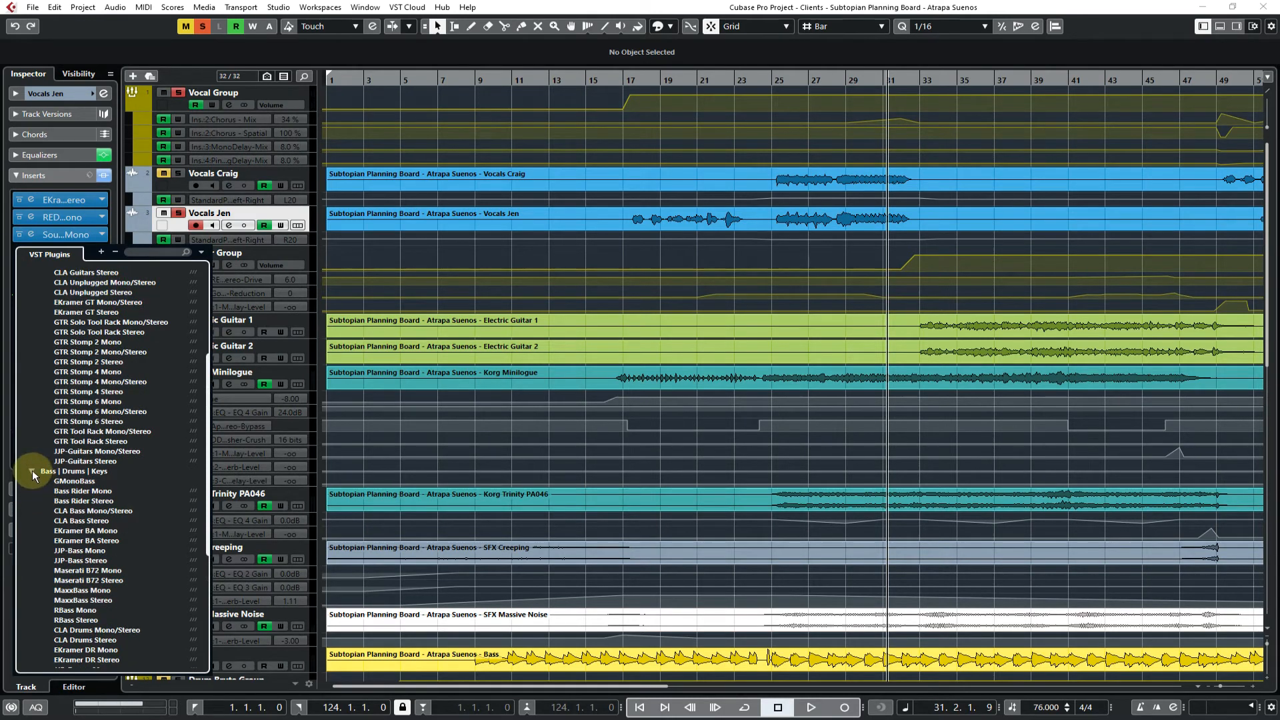
{"action": "left_click", "coordinate": [32, 471]}
{"action": "scroll", "coordinate": [35, 466], "scroll_direction": "up", "scroll_amount": 5}
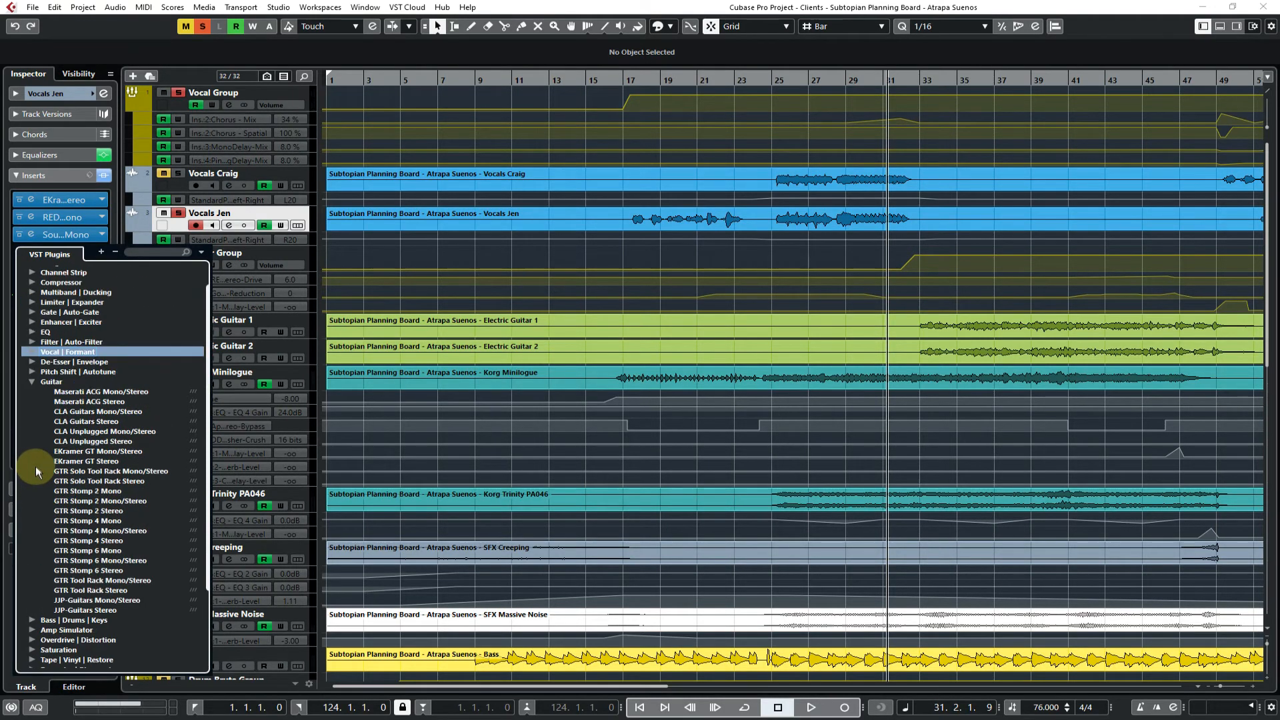
{"action": "left_click", "coordinate": [97, 403]}
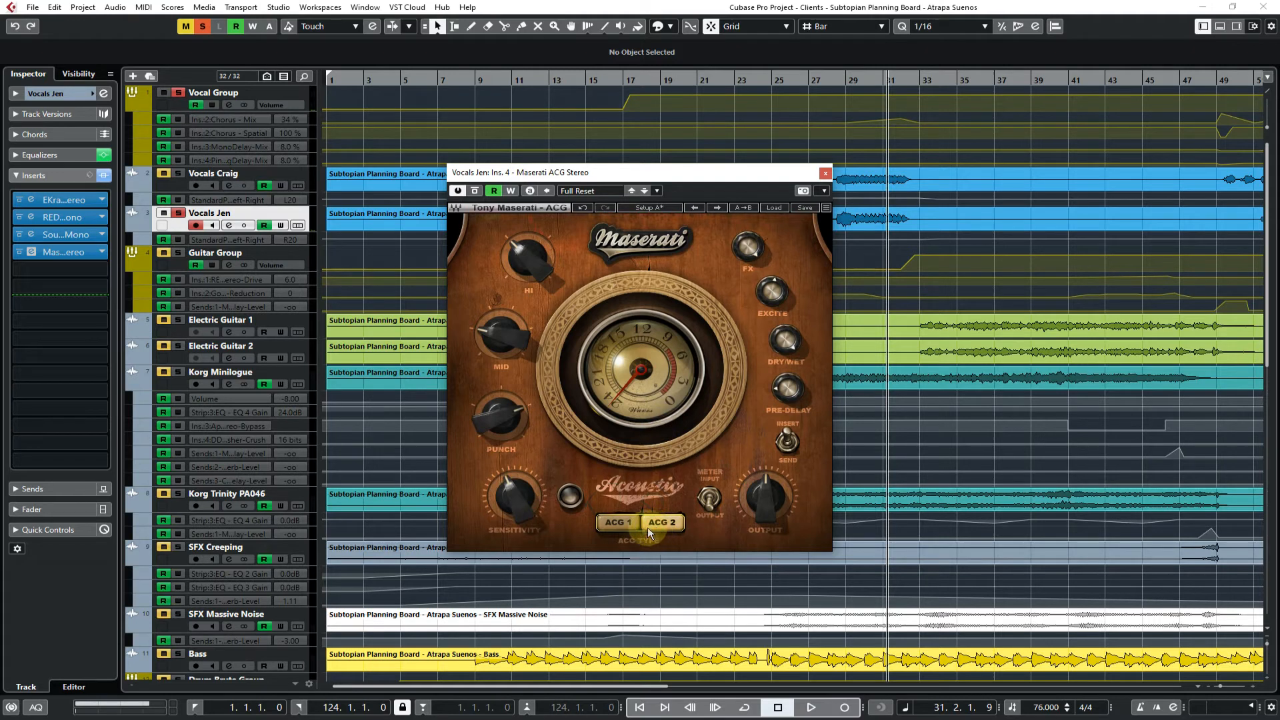
{"action": "left_click", "coordinate": [617, 525]}
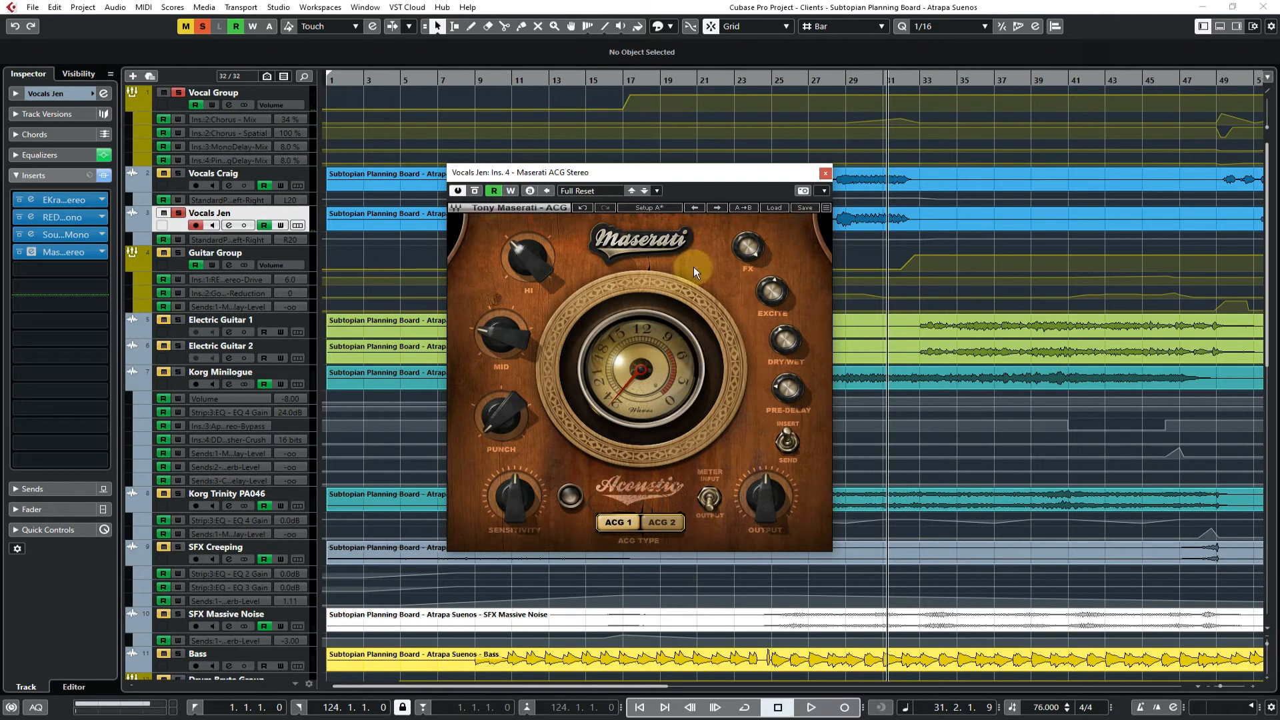
{"action": "left_click", "coordinate": [826, 175]}
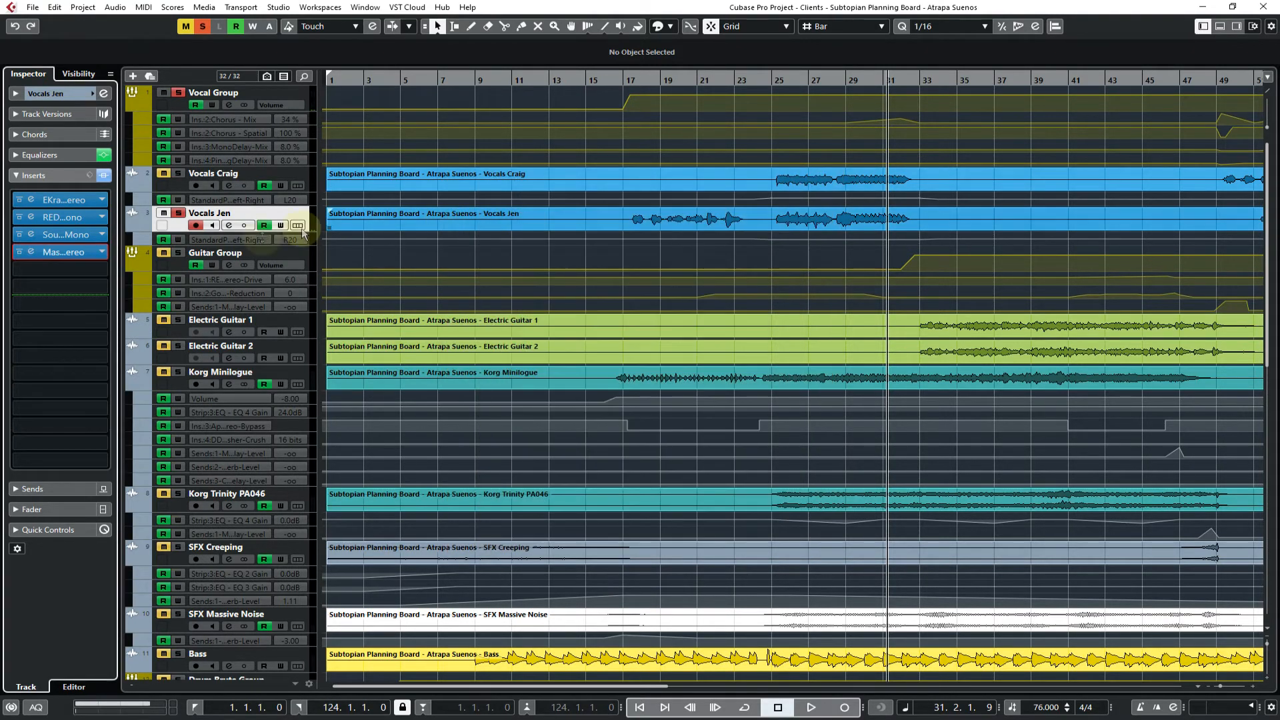
Look through the Amp Simulator and Overdrive | Distortion categories and load REDD17 Stereo from Saturation into the solo vocal track's third insert
{"action": "left_click", "coordinate": [70, 235]}
{"action": "left_click", "coordinate": [31, 407]}
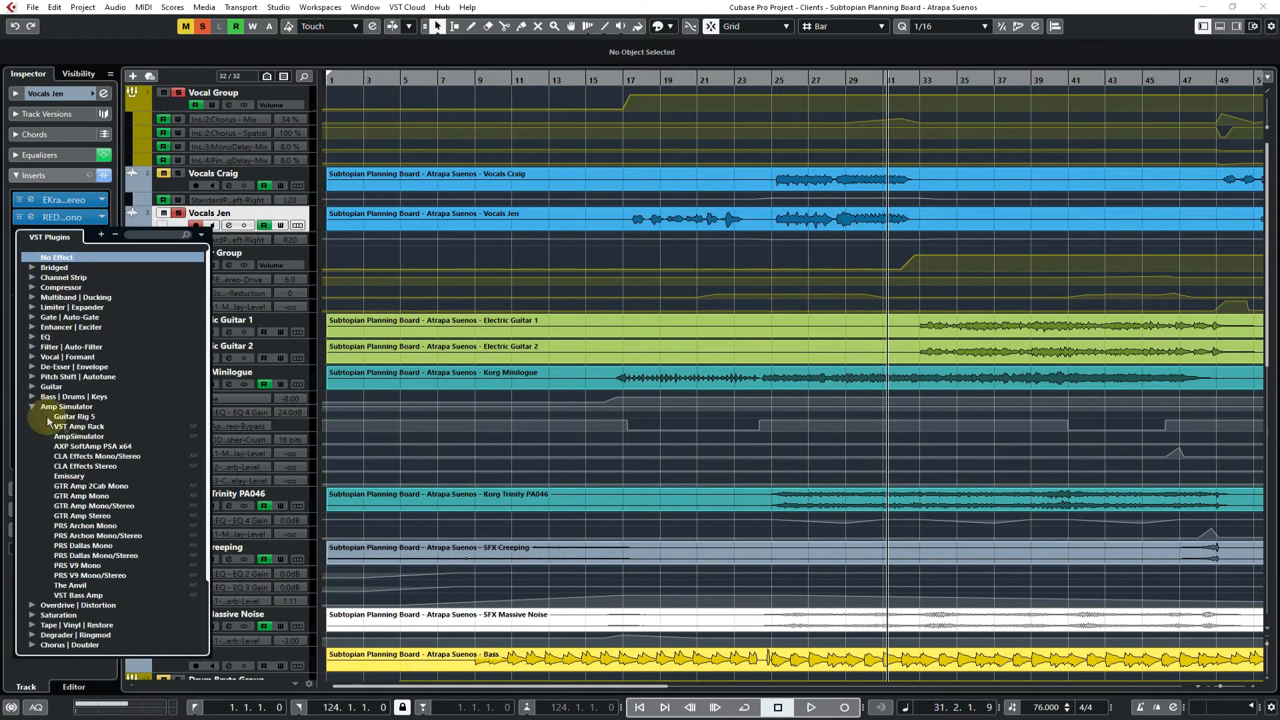
{"action": "scroll", "coordinate": [37, 409], "scroll_direction": "down", "scroll_amount": 2}
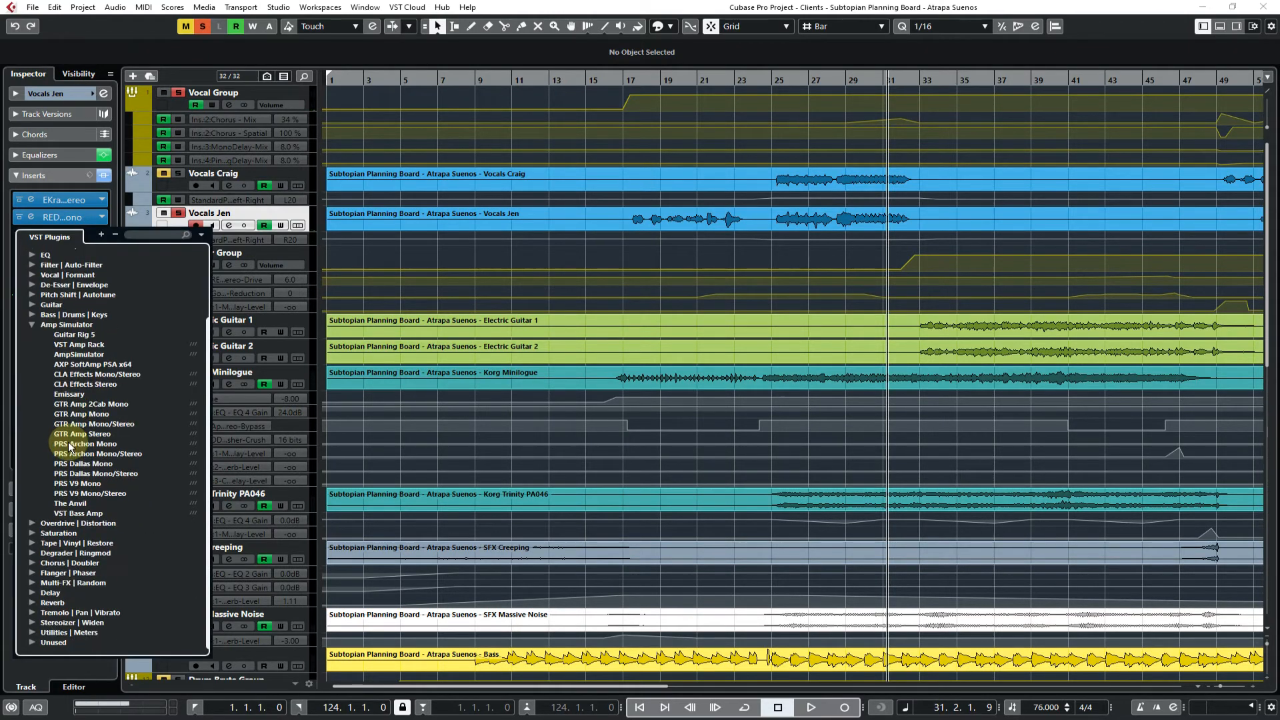
{"action": "left_click", "coordinate": [32, 325]}
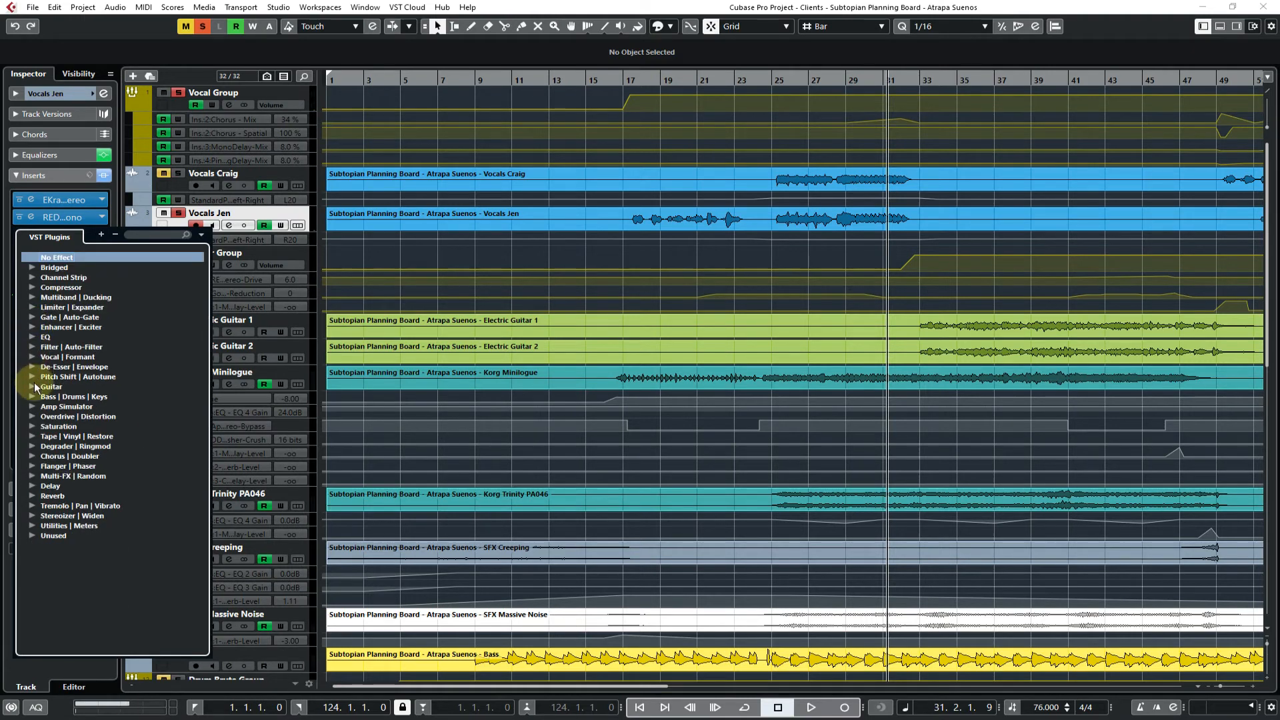
{"action": "left_click", "coordinate": [32, 416]}
{"action": "left_click", "coordinate": [34, 417]}
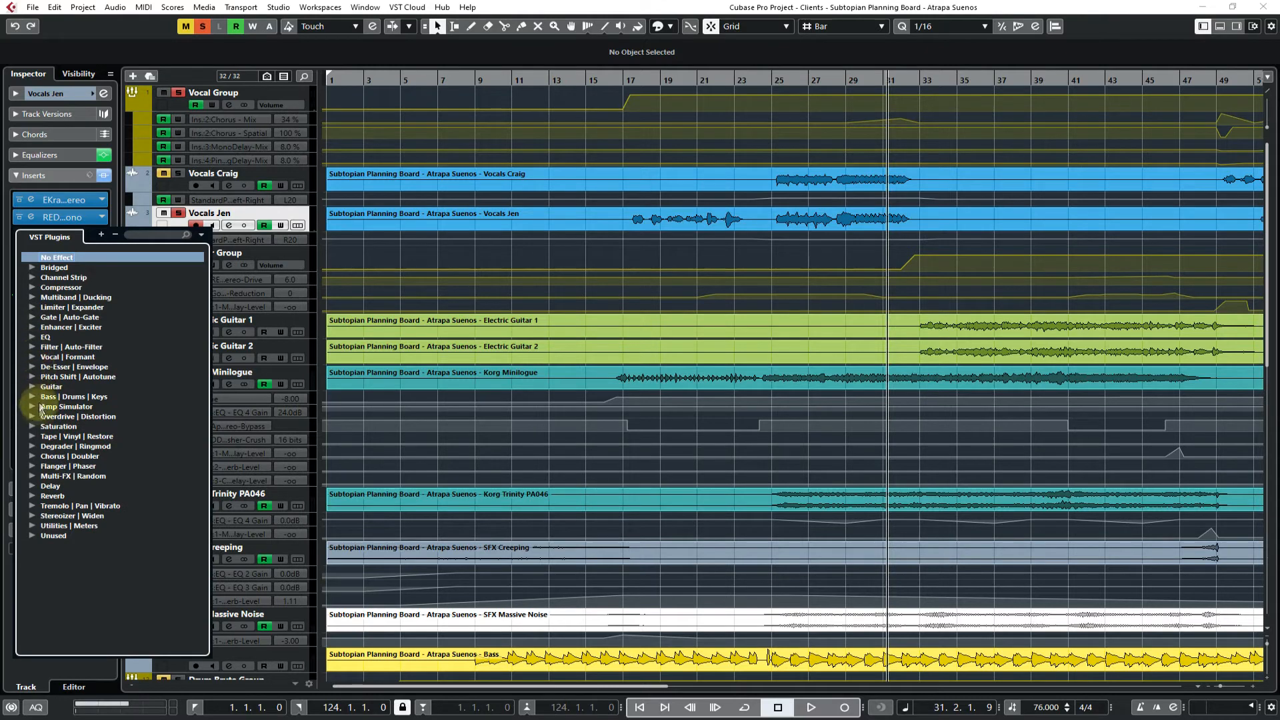
{"action": "left_click", "coordinate": [32, 427]}
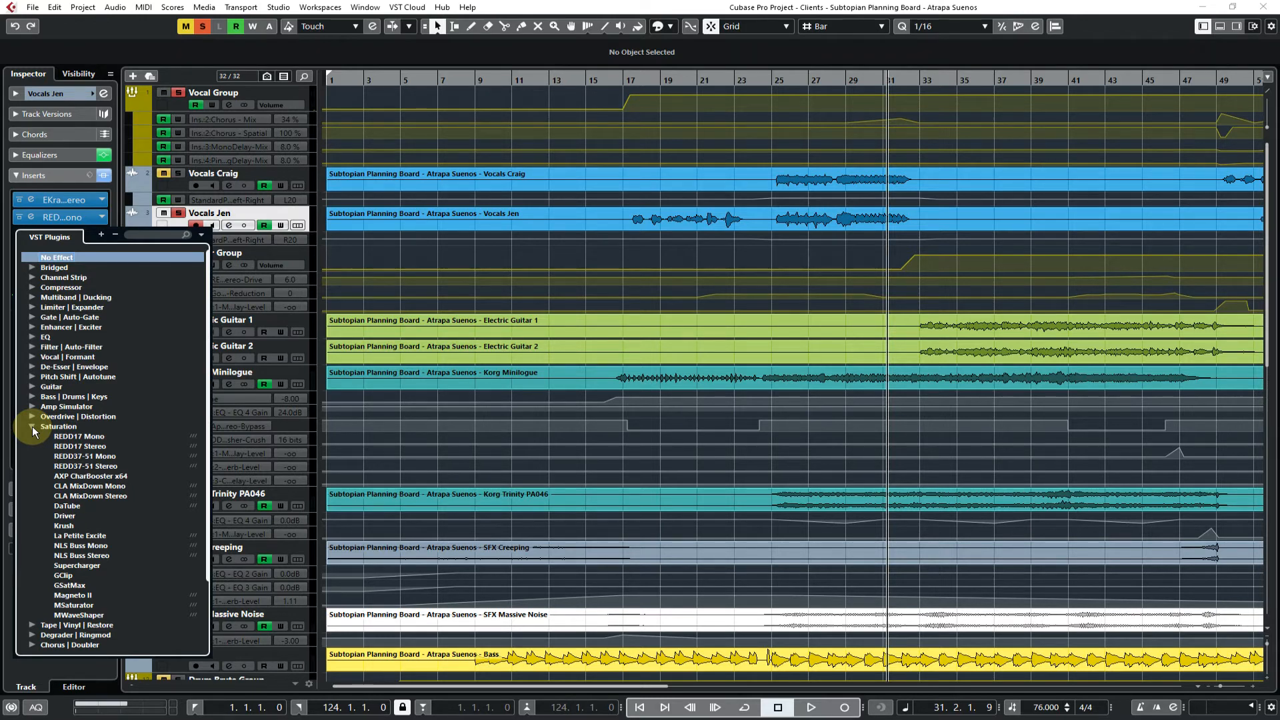
{"action": "left_click", "coordinate": [84, 447]}
{"action": "left_click_drag", "start_coordinate": [646, 161], "coordinate": [742, 265]}
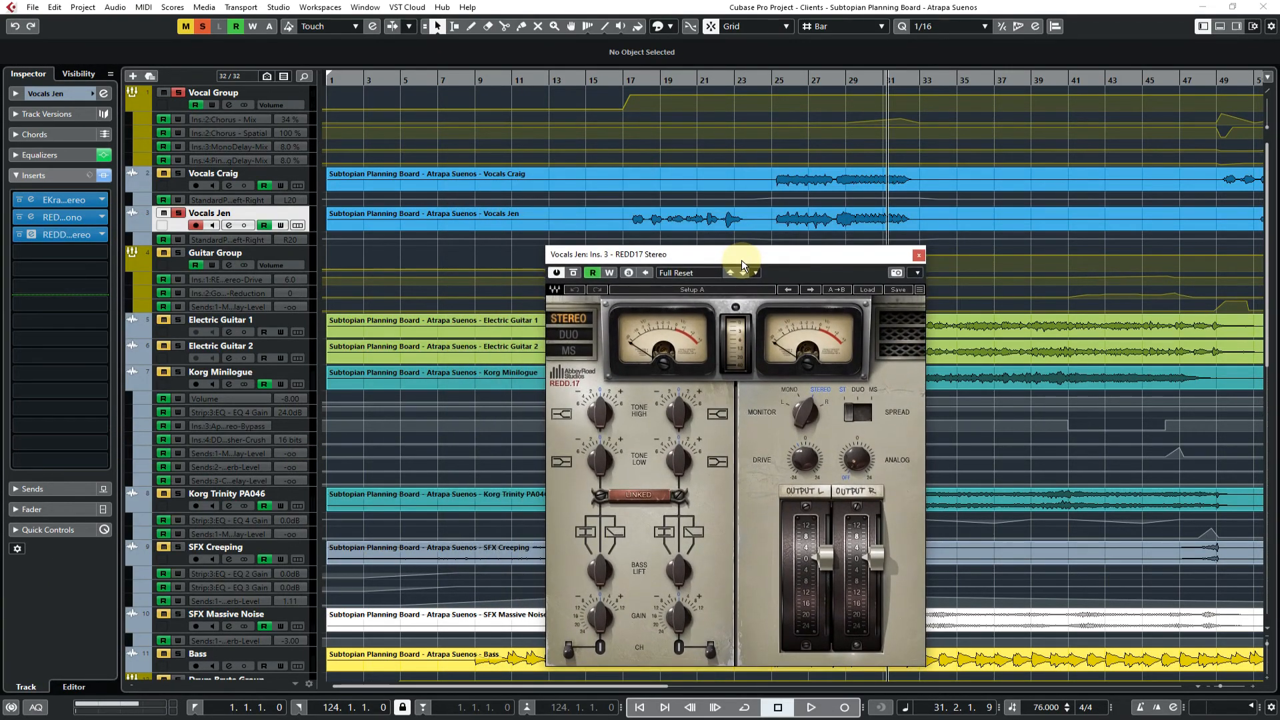
Play the solo vocal from bar 17 while raising REDD17's Tone High, Drive, Analog and Tone Low controls
{"action": "left_click", "coordinate": [628, 81]}
{"action": "key", "text": "space"}
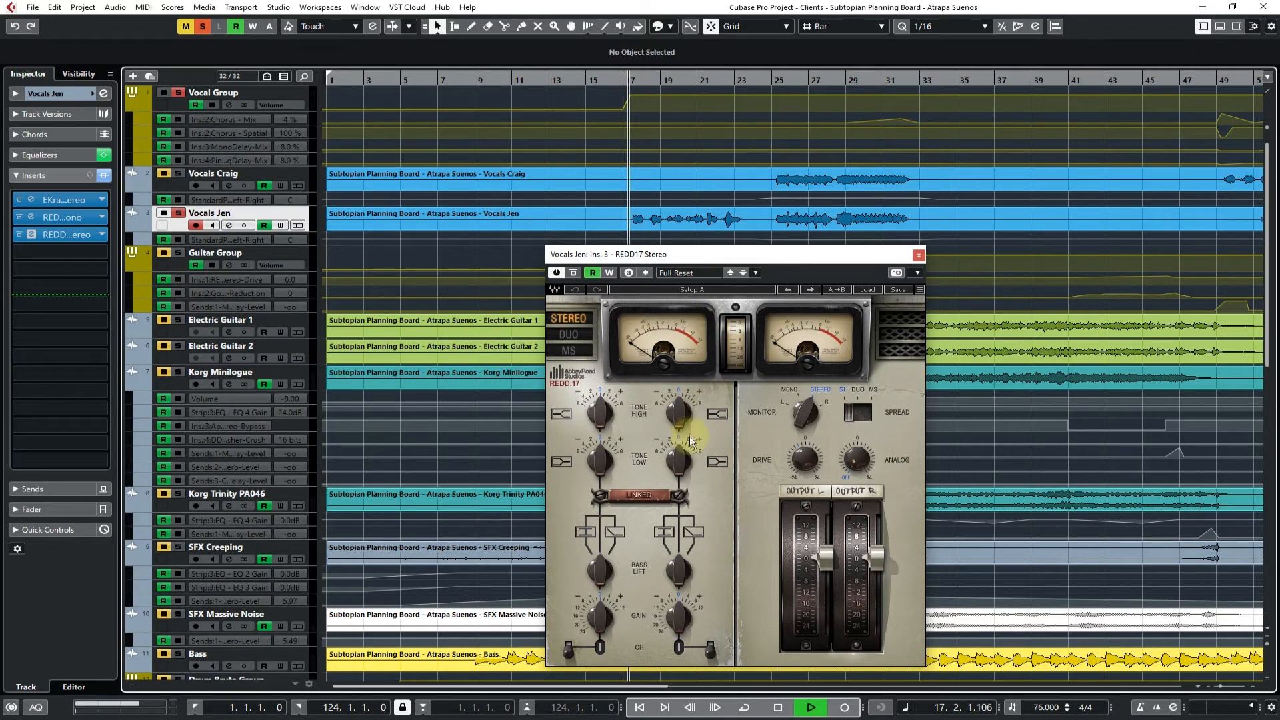
{"action": "left_click_drag", "start_coordinate": [676, 419], "coordinate": [676, 397]}
{"action": "left_click_drag", "start_coordinate": [804, 459], "coordinate": [805, 444]}
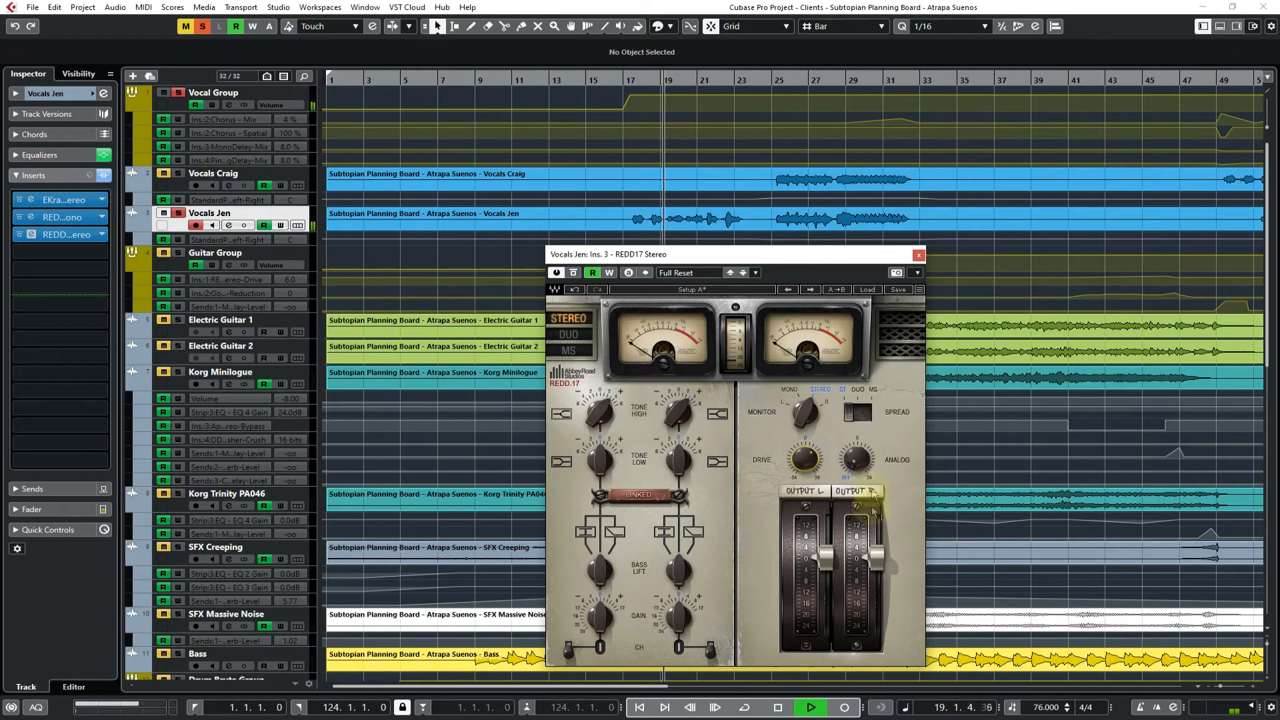
{"action": "left_click_drag", "start_coordinate": [858, 461], "coordinate": [857, 451]}
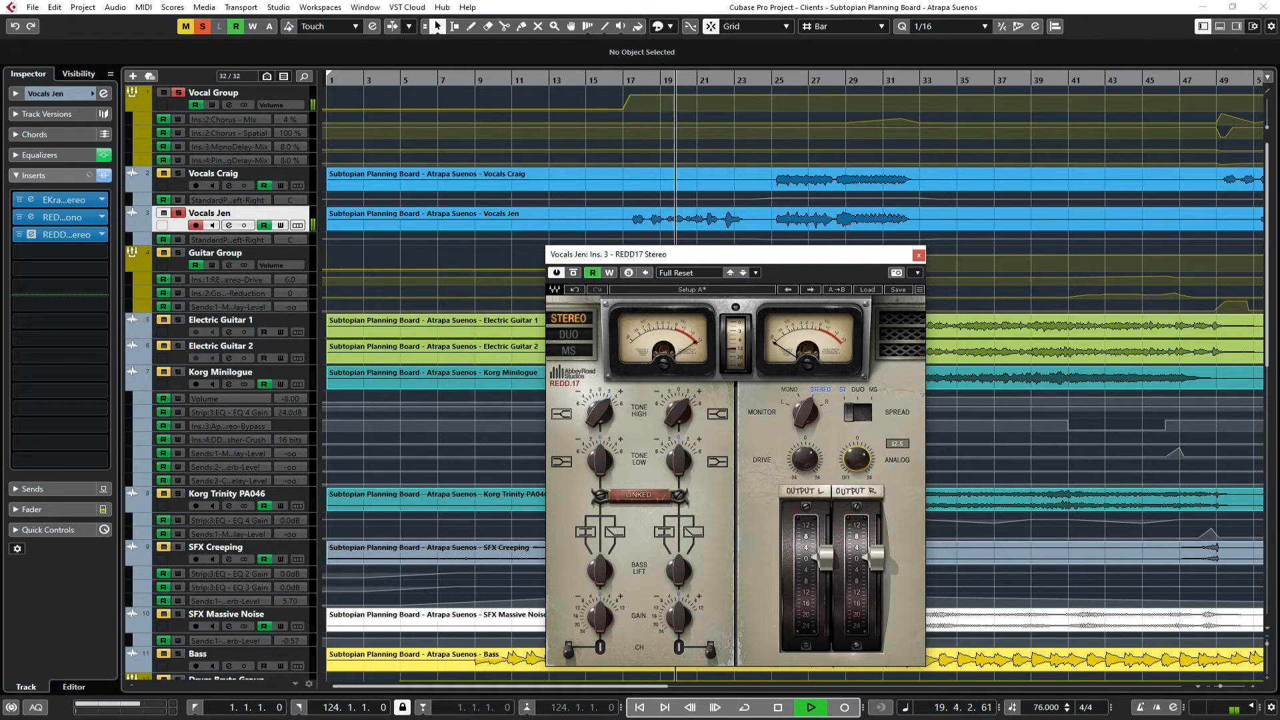
{"action": "left_click", "coordinate": [802, 460]}
{"action": "left_click_drag", "start_coordinate": [676, 465], "coordinate": [677, 453]}
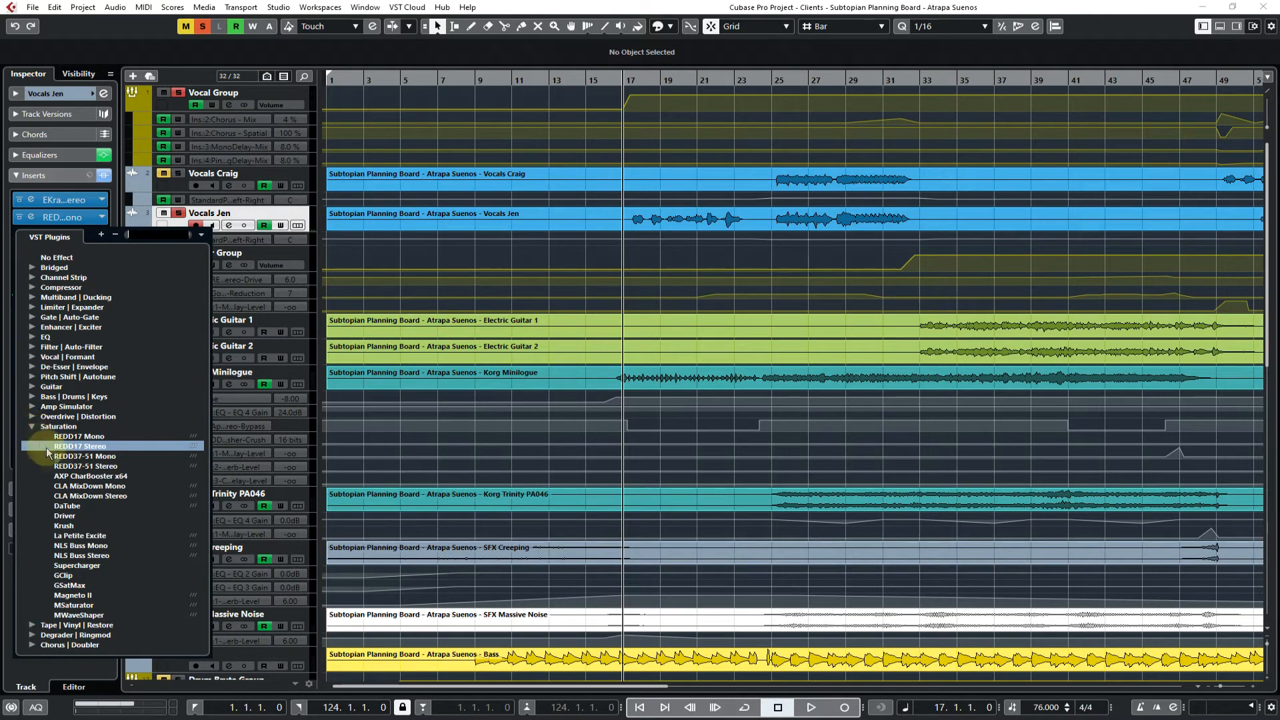
Load Krush from Saturation into the third insert, then replace it with Kramer Tape Stereo from the Tape | Vinyl | Restore category
{"action": "left_click", "coordinate": [65, 527]}
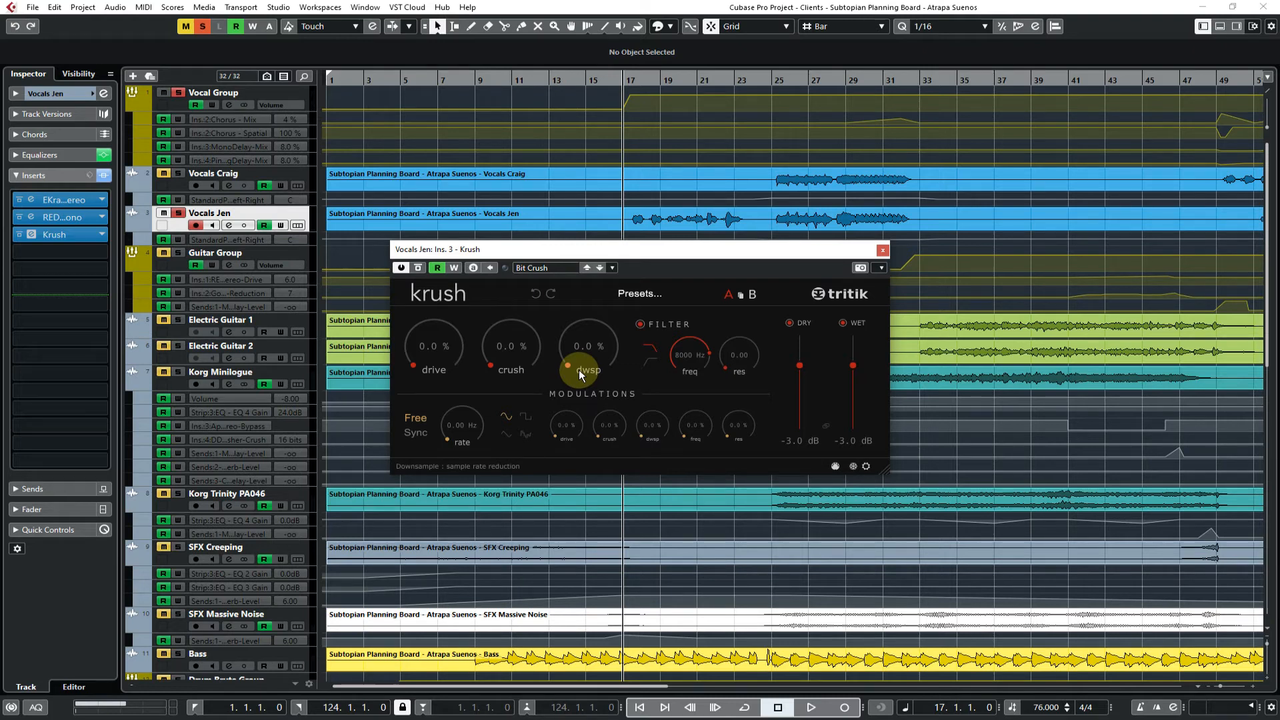
{"action": "left_click", "coordinate": [60, 234]}
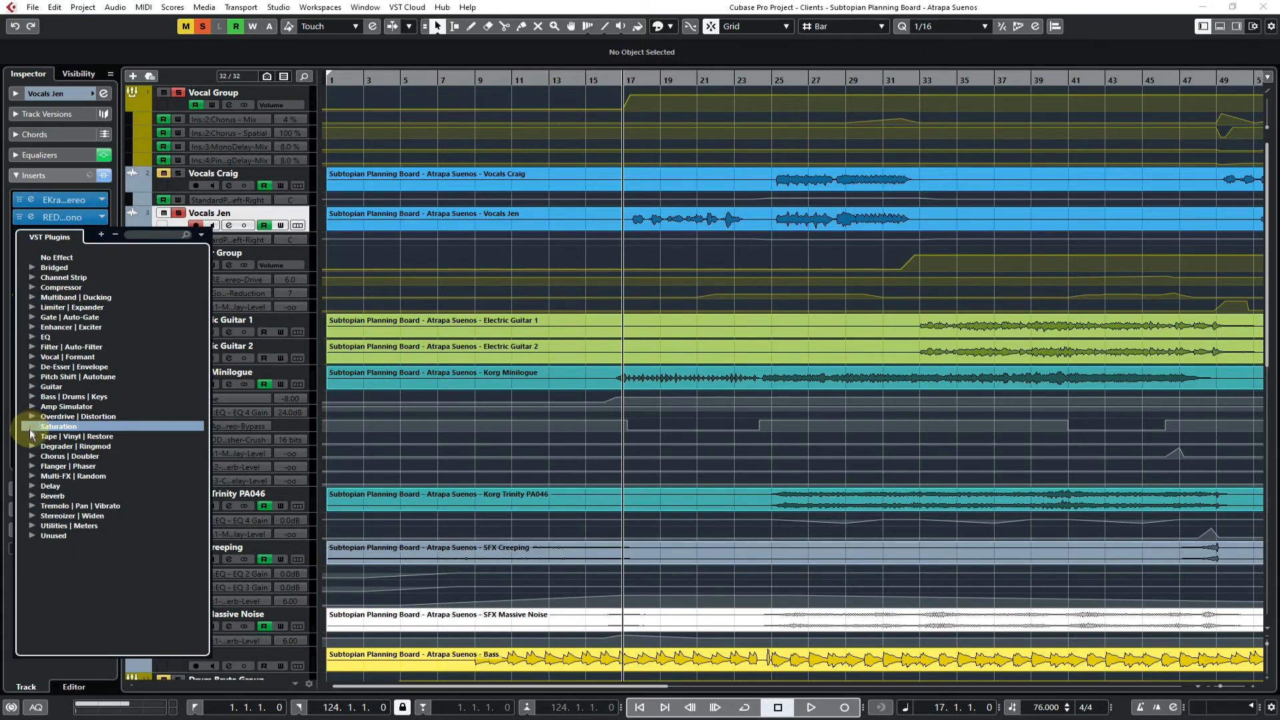
{"action": "left_click", "coordinate": [31, 436]}
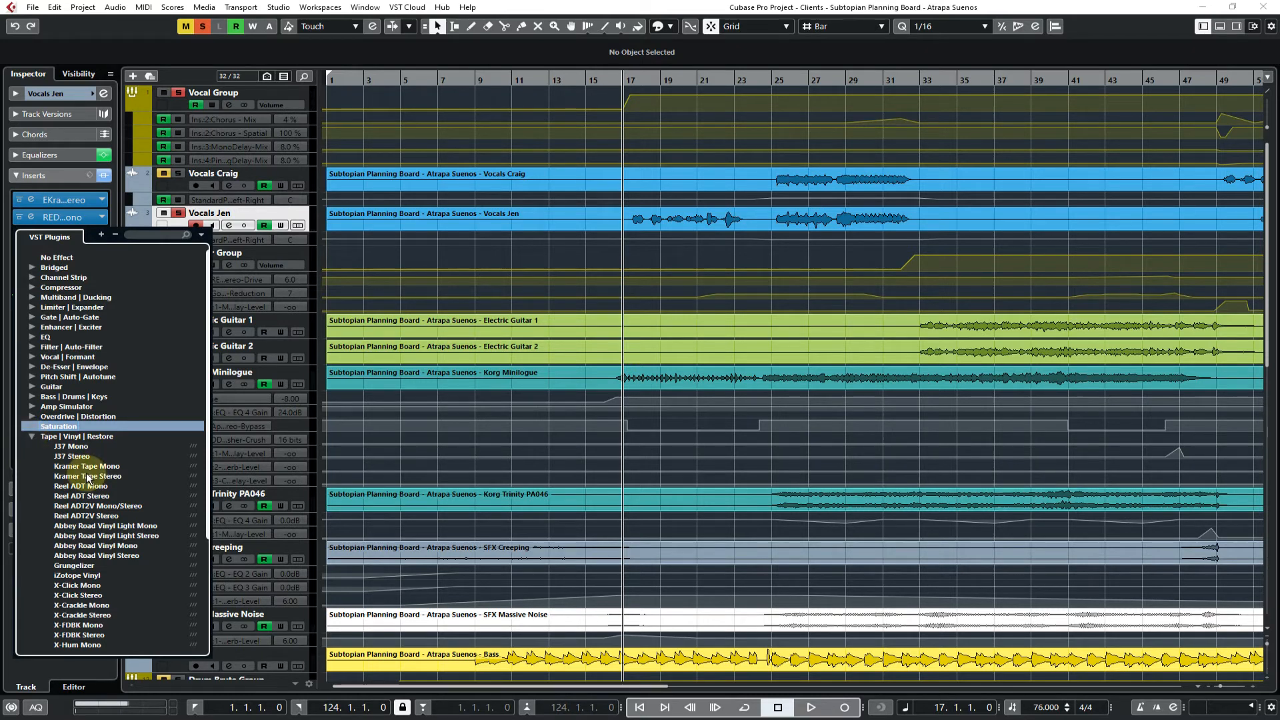
{"action": "scroll", "coordinate": [88, 483], "scroll_direction": "down", "scroll_amount": 2}
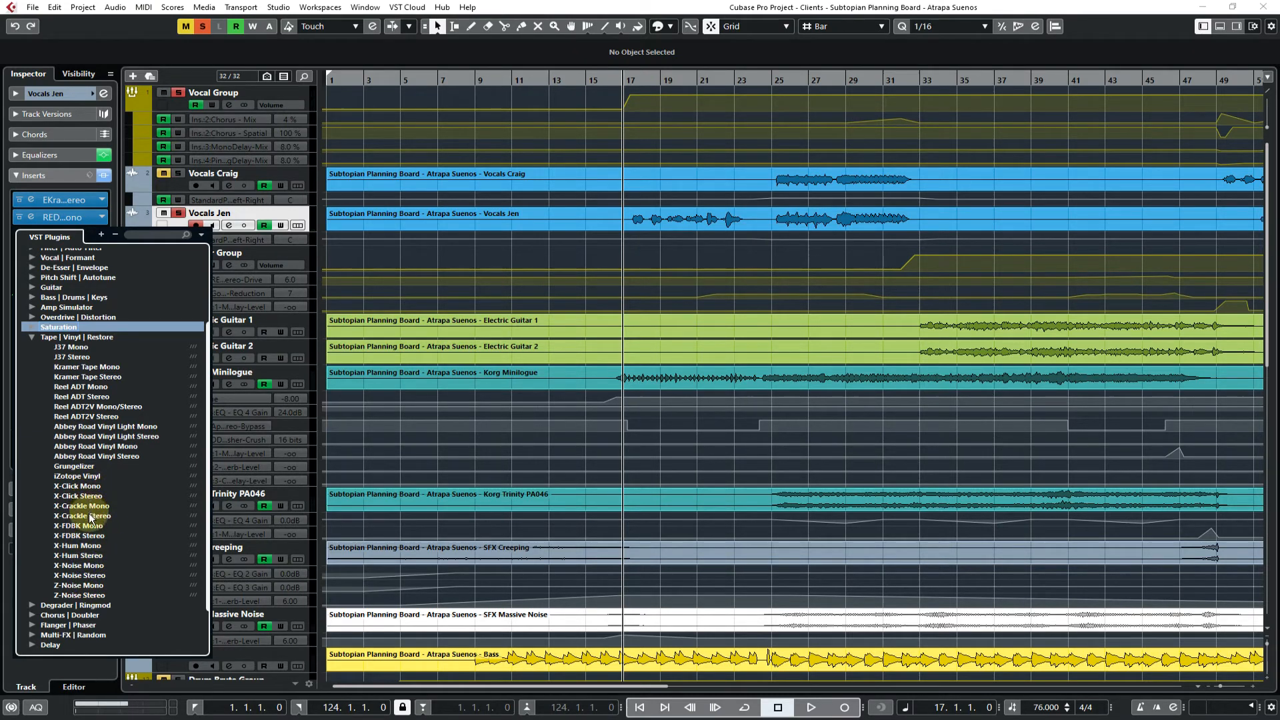
{"action": "left_click", "coordinate": [86, 377]}
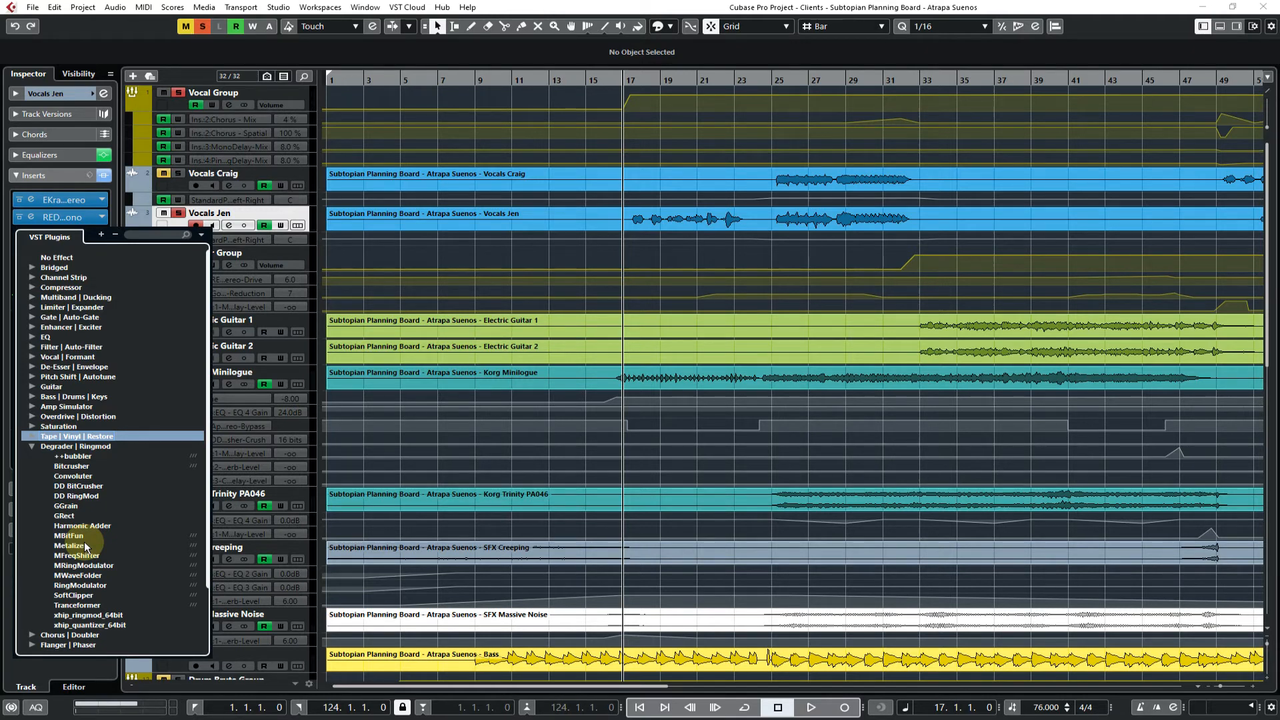
Load RingModulator from the Degrader | Ringmod category into the third insert, audition it from bar 17, return the playhead there and close the plug-in
{"action": "left_click", "coordinate": [92, 586]}
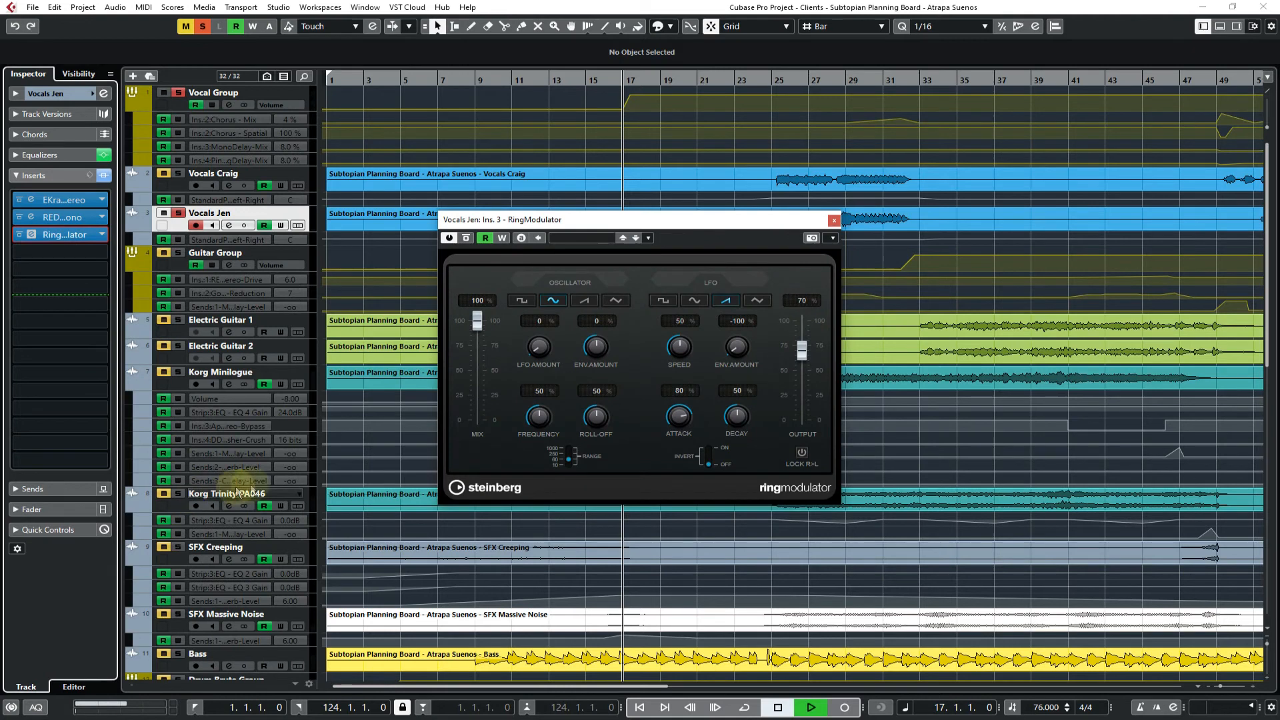
{"action": "key", "text": "space"}
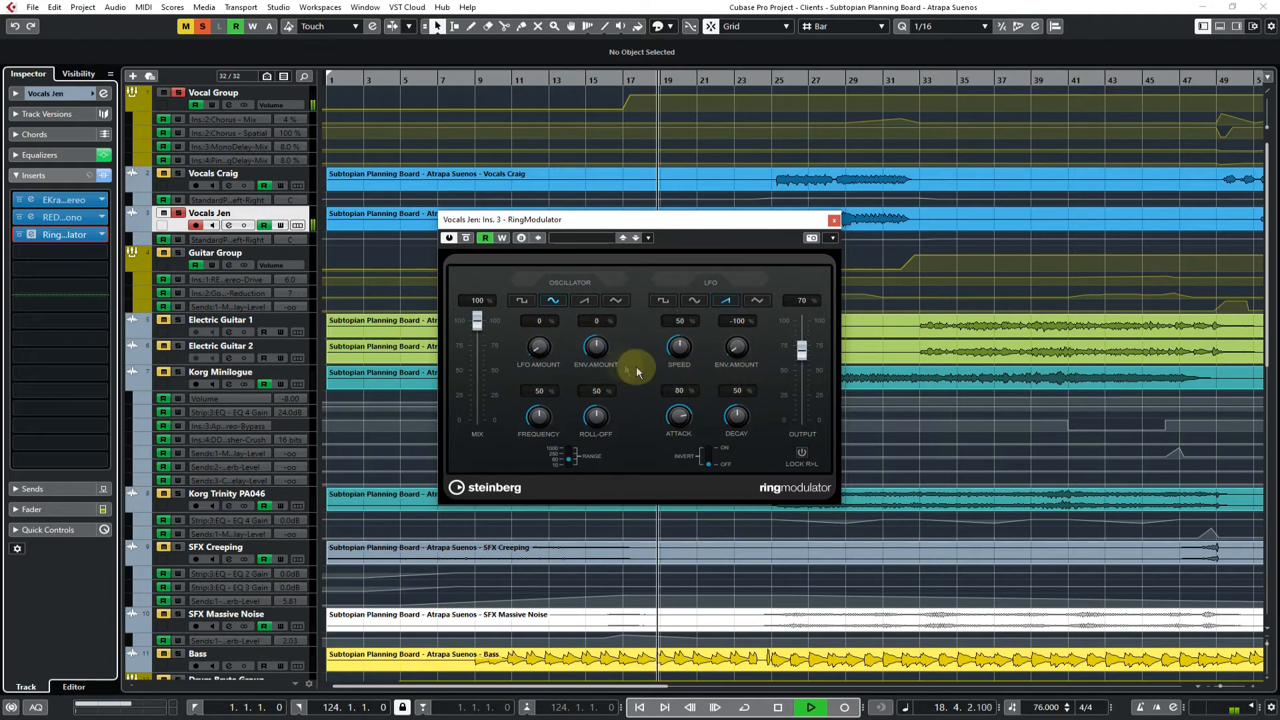
{"action": "key", "text": "space"}
{"action": "key", "text": "KP_0"}
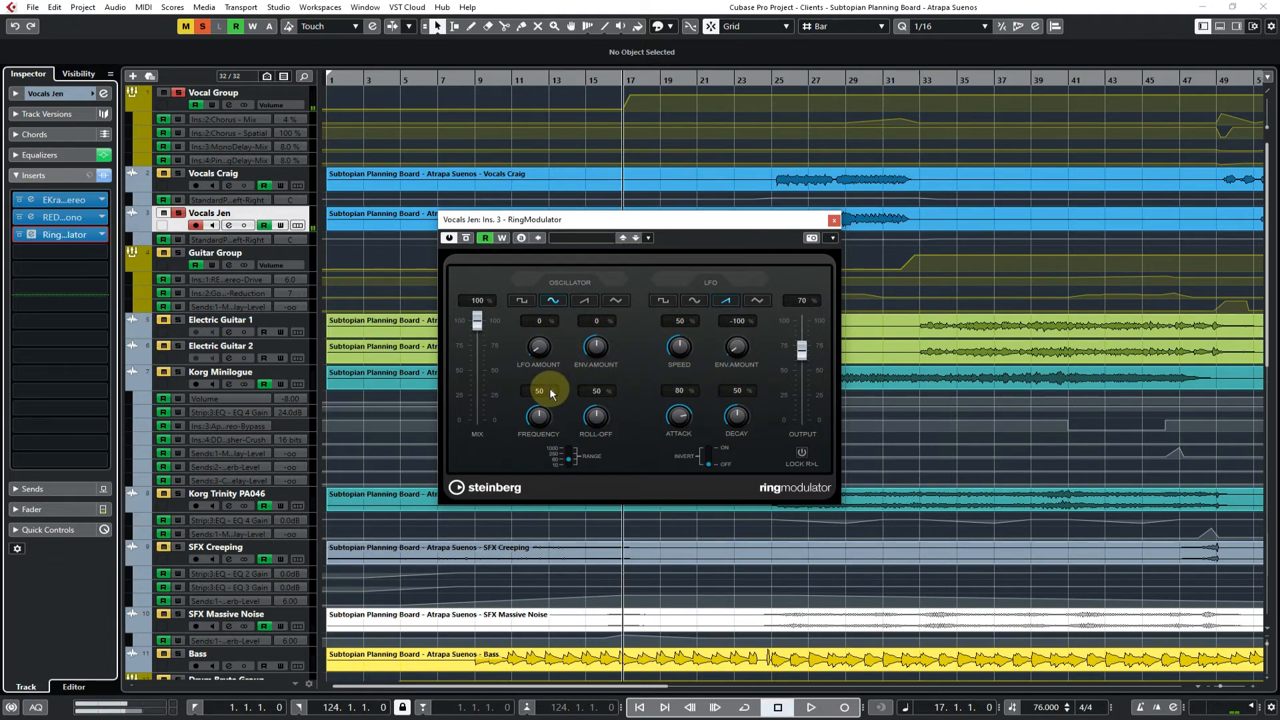
{"action": "left_click", "coordinate": [834, 221]}
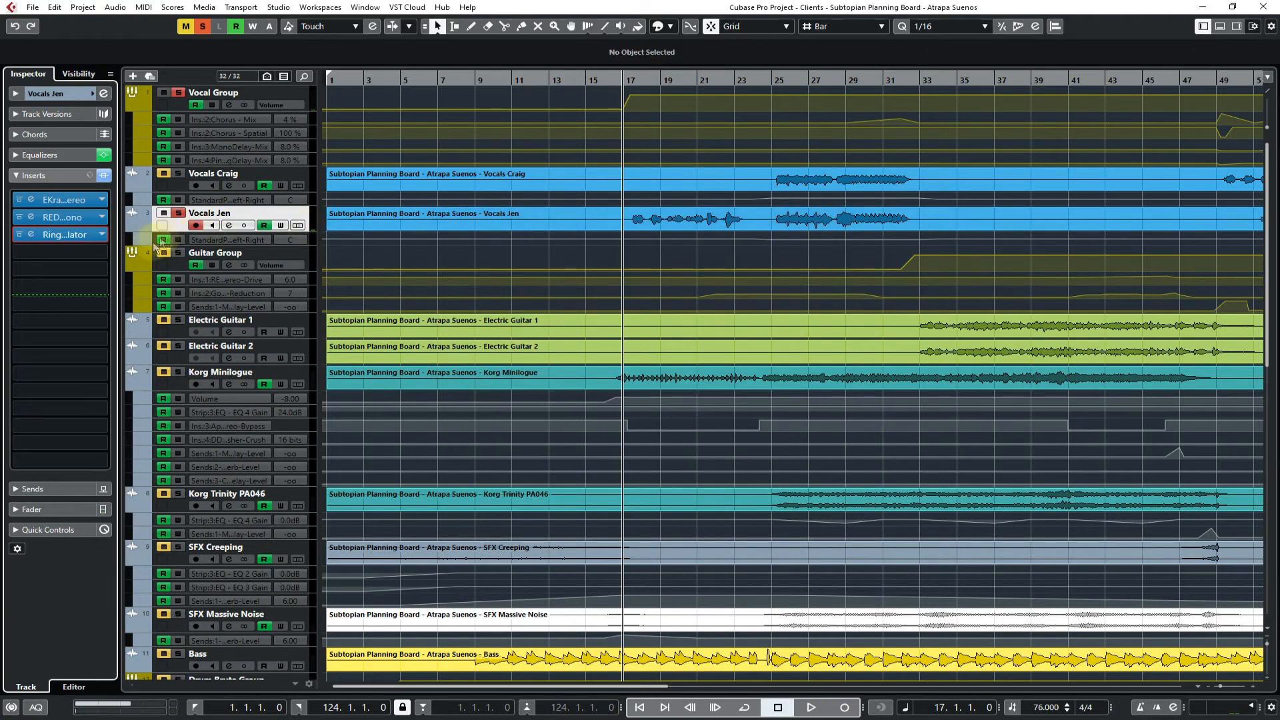
{"action": "left_click", "coordinate": [94, 234]}
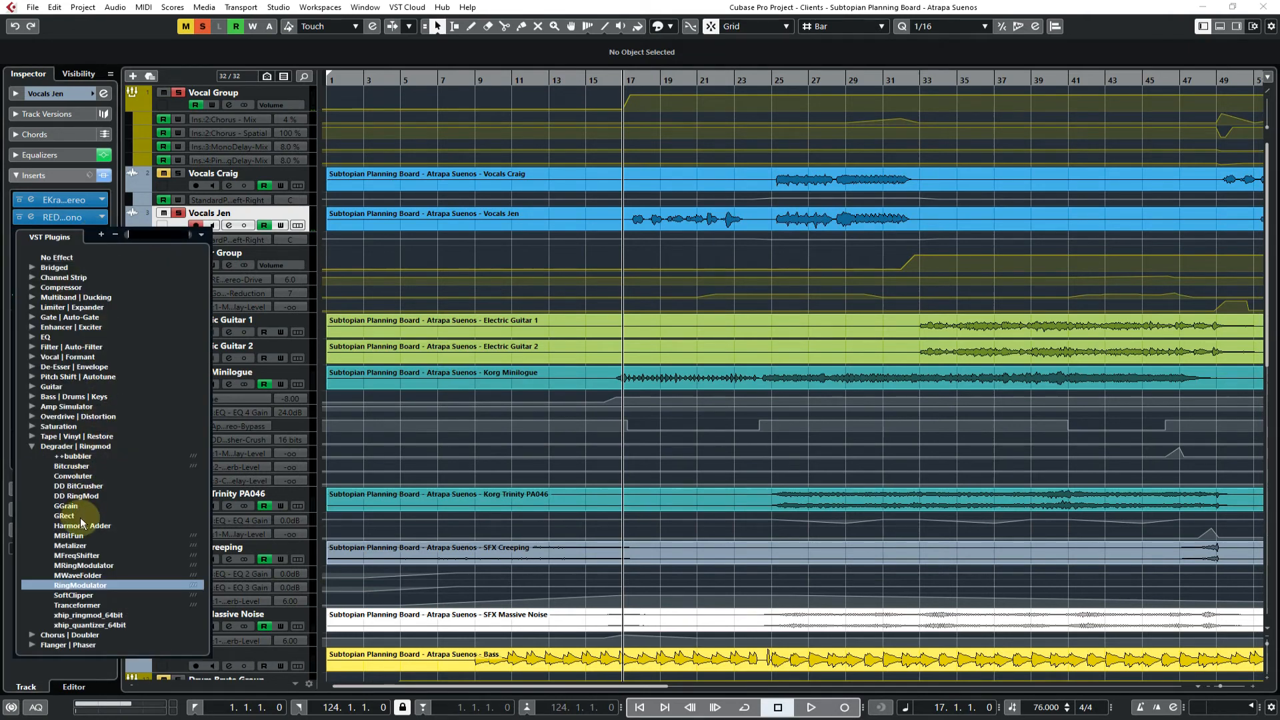
{"action": "left_click", "coordinate": [8, 586]}
Solo the Electric Guitar 1, Electric Guitar 2 and Guitar Group tracks
{"action": "left_click", "coordinate": [178, 320]}
{"action": "left_click", "coordinate": [179, 346]}
{"action": "left_click", "coordinate": [179, 252]}
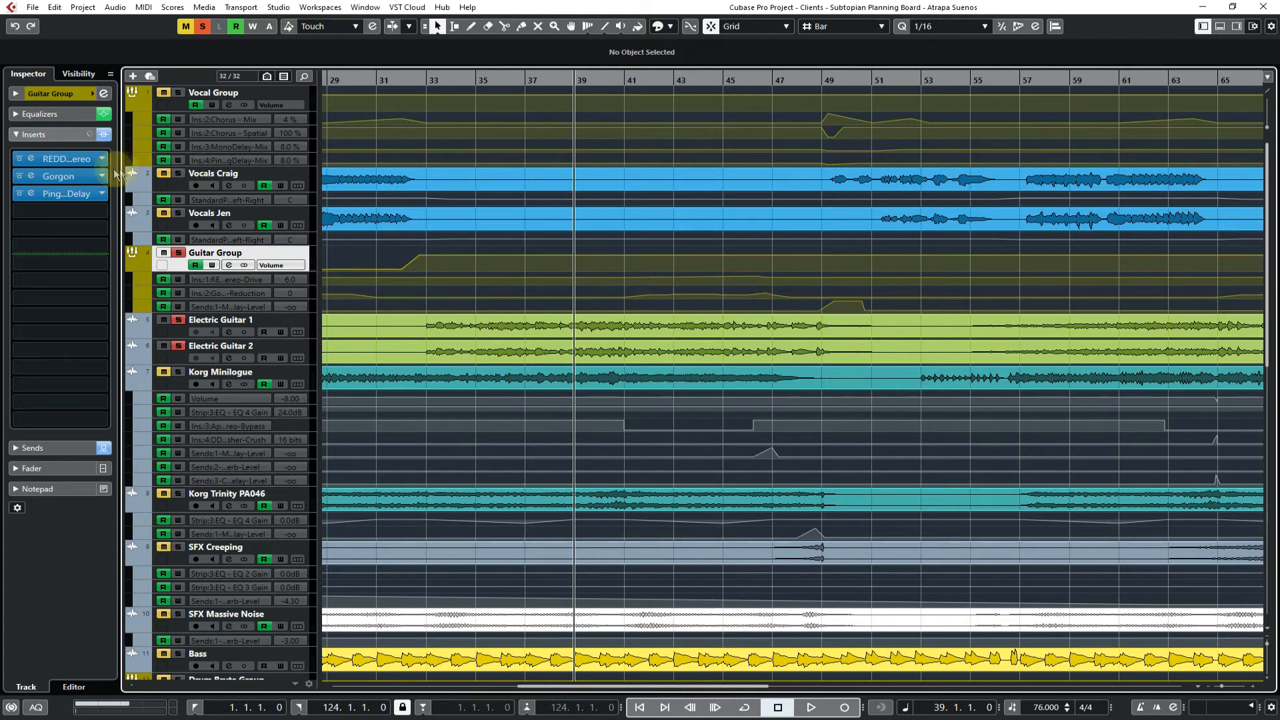
Open Gorgon on the Guitar Group's second insert, move its window clear of the guitar automation and play from bar 39
{"action": "left_click", "coordinate": [70, 176]}
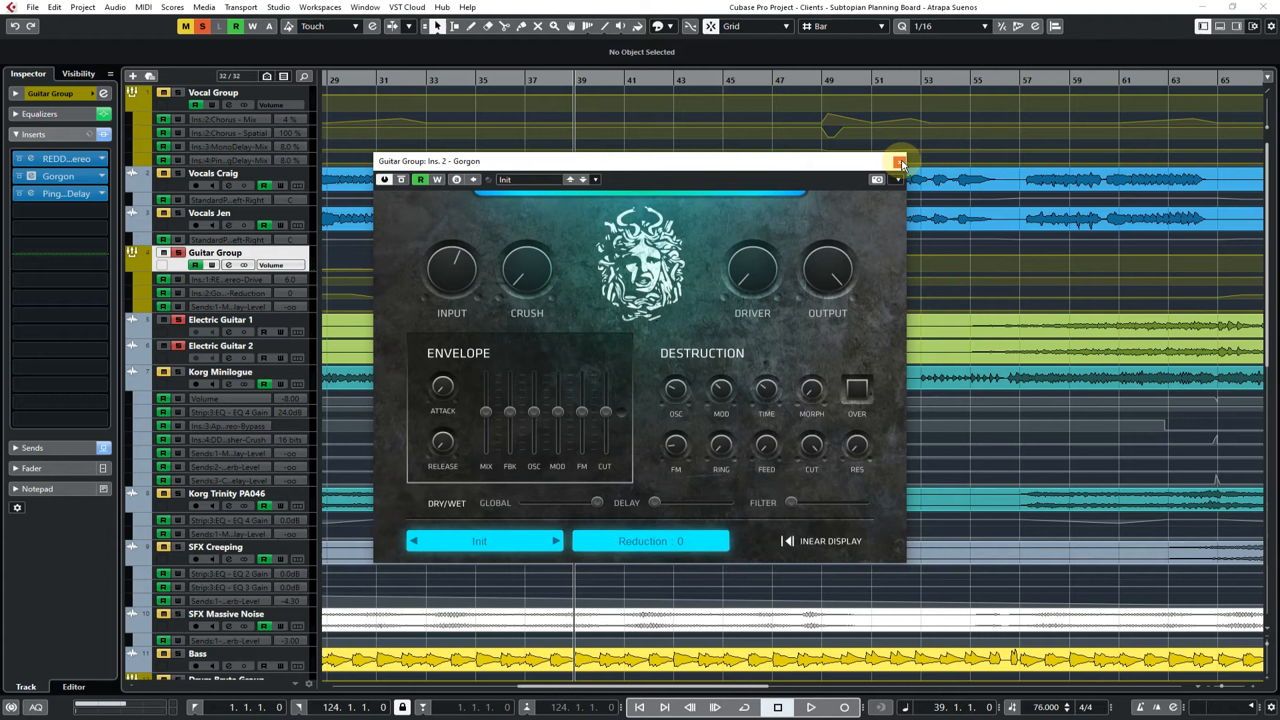
{"action": "left_click_drag", "start_coordinate": [678, 161], "coordinate": [1044, 164]}
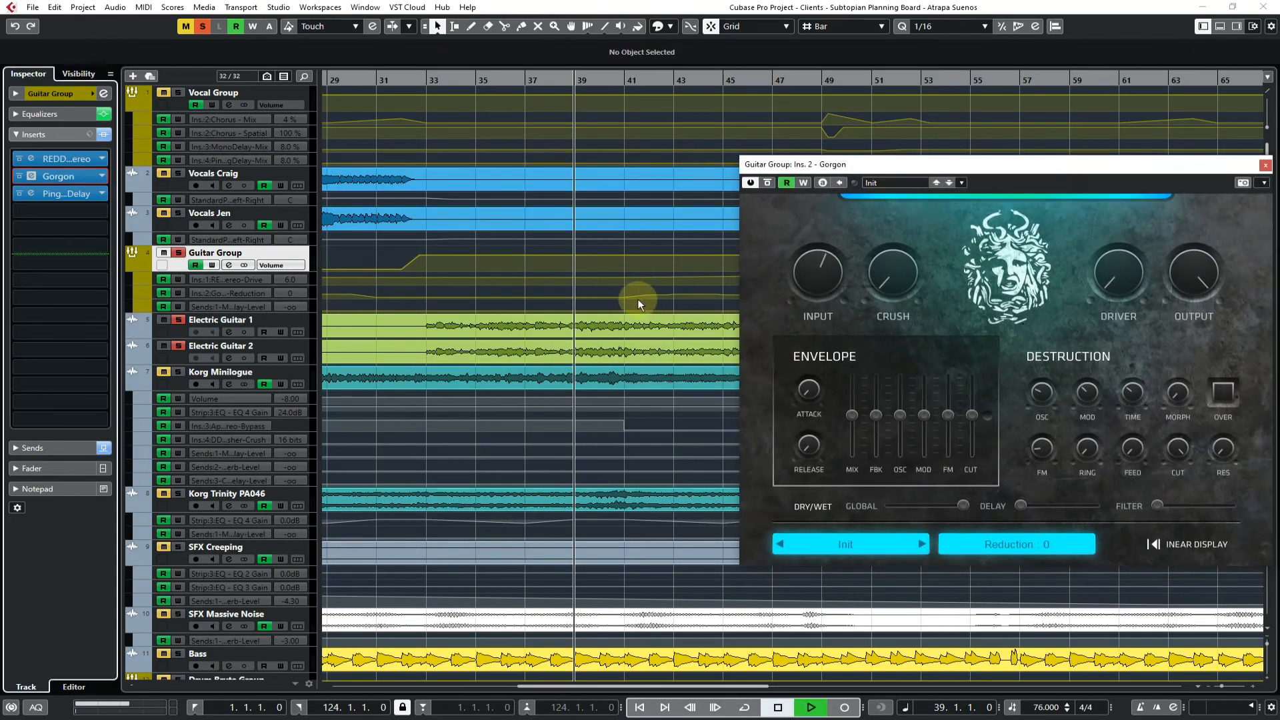
{"action": "key", "text": "space"}
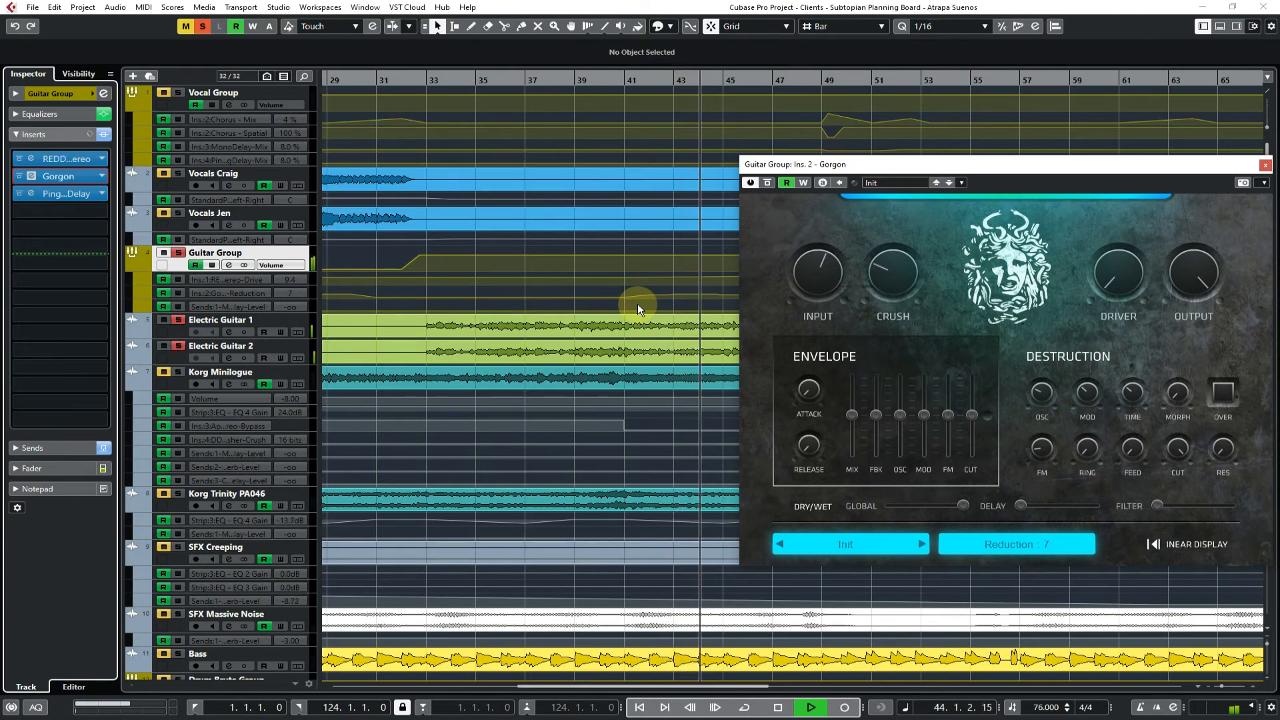
Unsolo the Guitar Group, play the full mix briefly from bar 44, and close the Gorgon window
{"action": "key", "text": "space"}
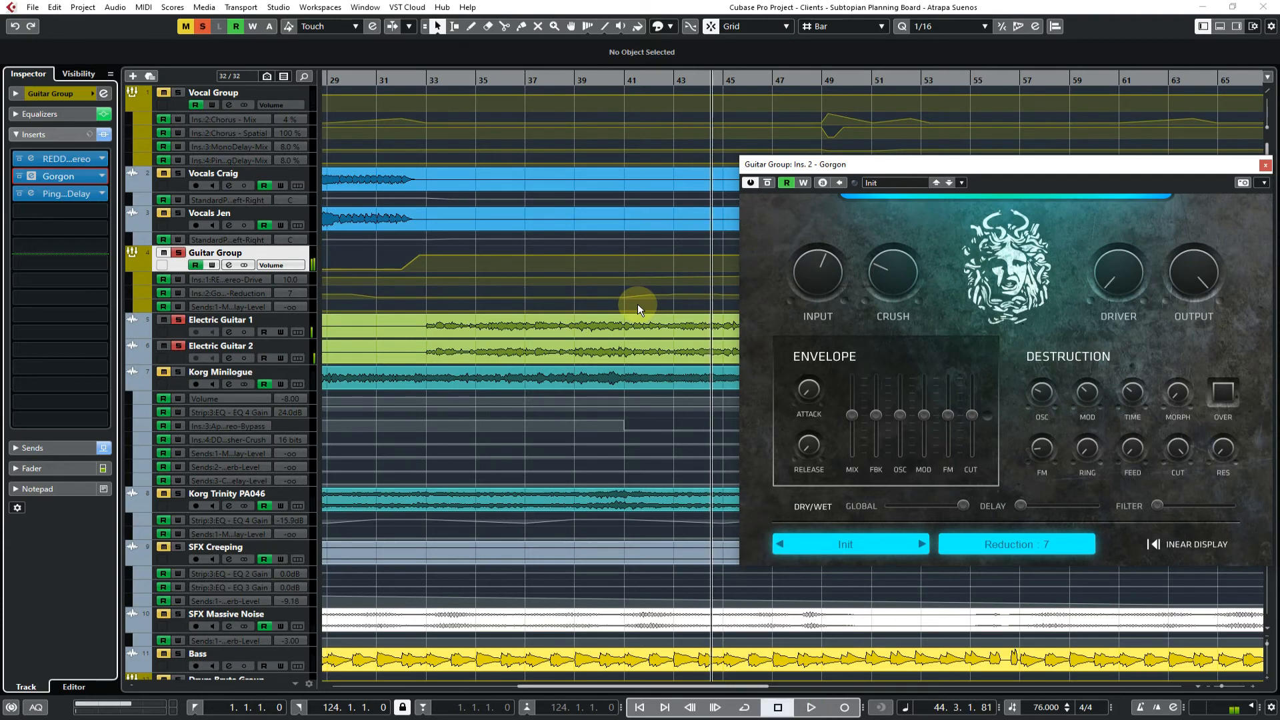
{"action": "left_click", "coordinate": [179, 254]}
{"action": "key", "text": "space"}
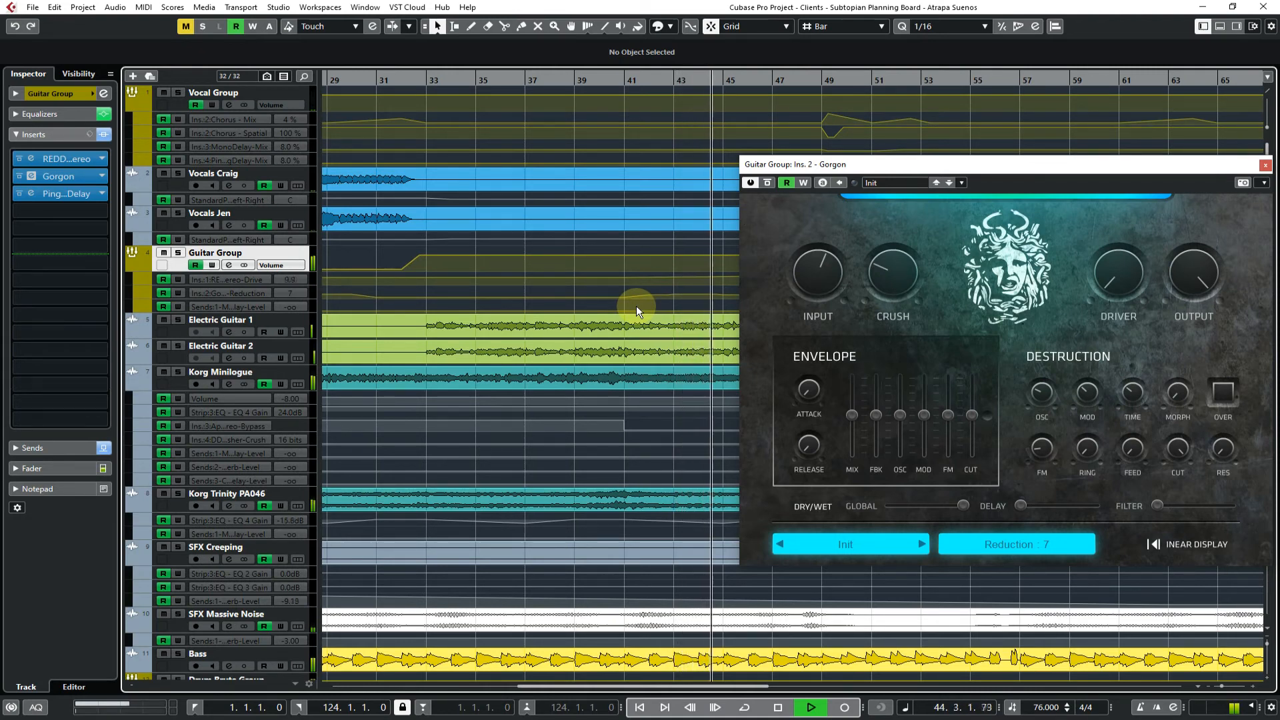
{"action": "key", "text": "space"}
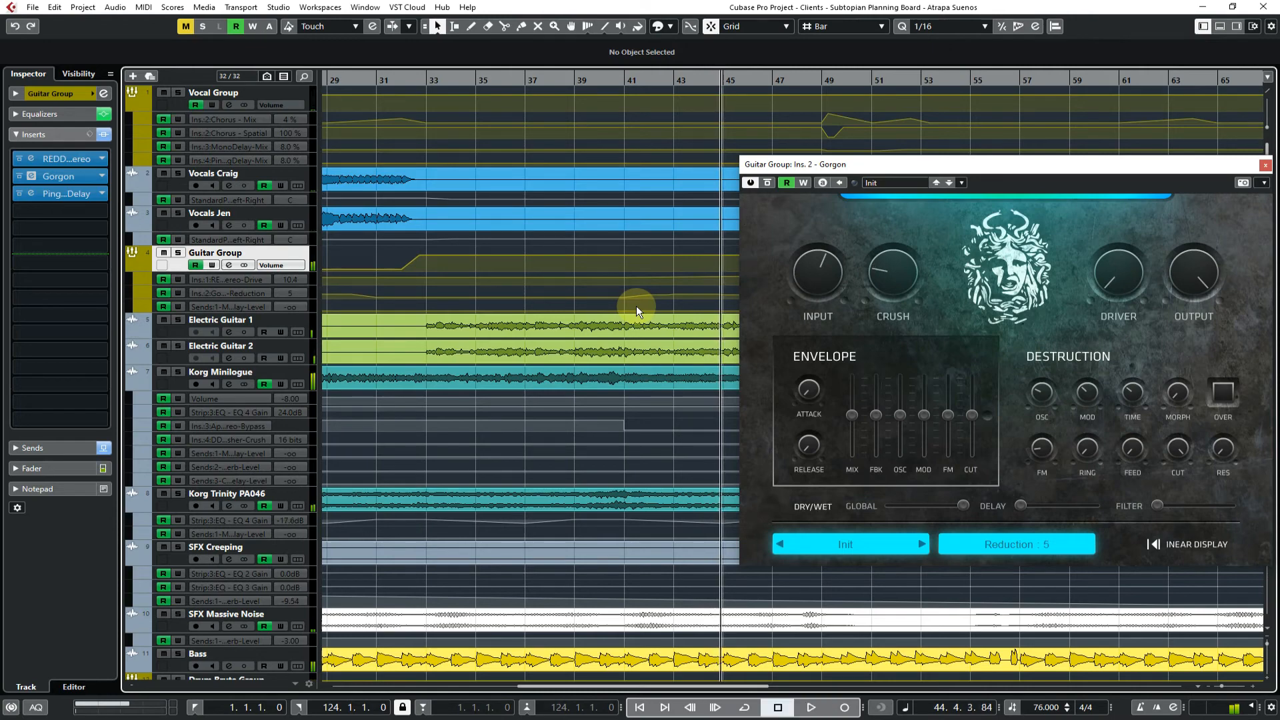
{"action": "left_click_drag", "start_coordinate": [1047, 165], "coordinate": [700, 160]}
{"action": "left_click", "coordinate": [964, 164]}
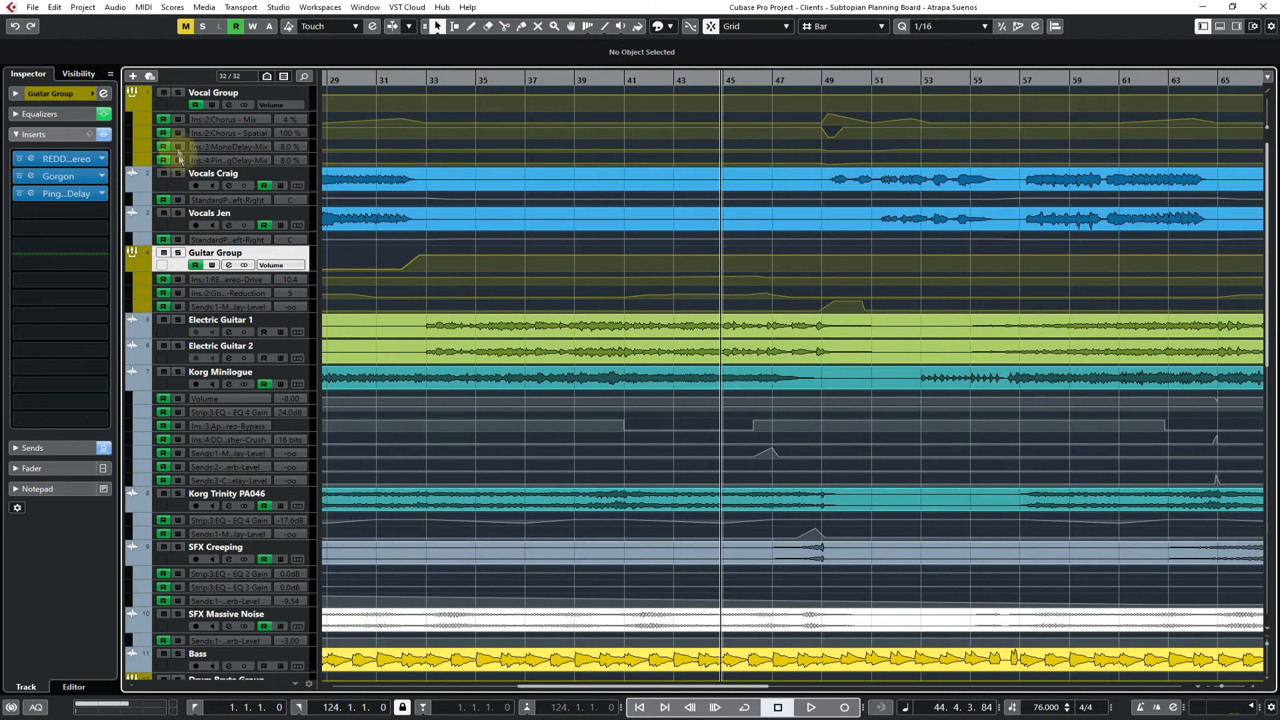
Solo the Vocals Jen track and load DD Flanger from the Flanger | Phaser category into its third insert
{"action": "left_click", "coordinate": [173, 223]}
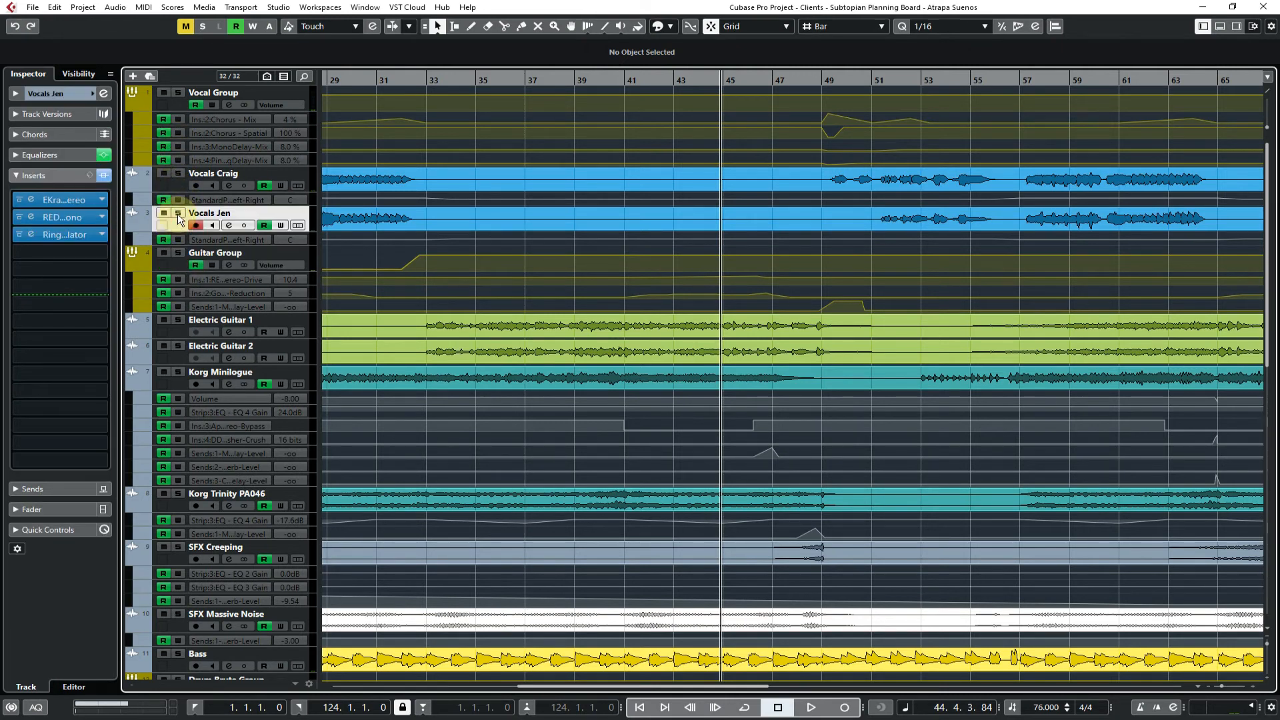
{"action": "left_click", "coordinate": [179, 213]}
{"action": "left_click", "coordinate": [101, 235]}
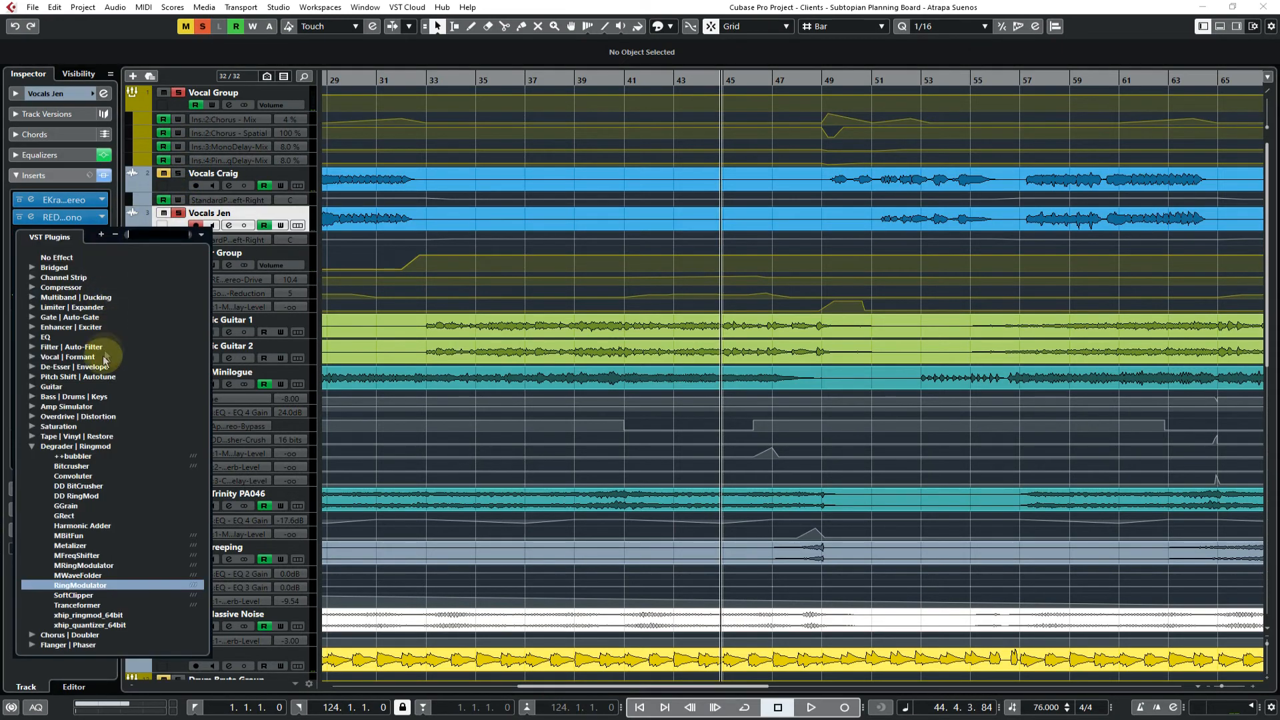
{"action": "left_click", "coordinate": [31, 448]}
{"action": "left_click", "coordinate": [32, 456]}
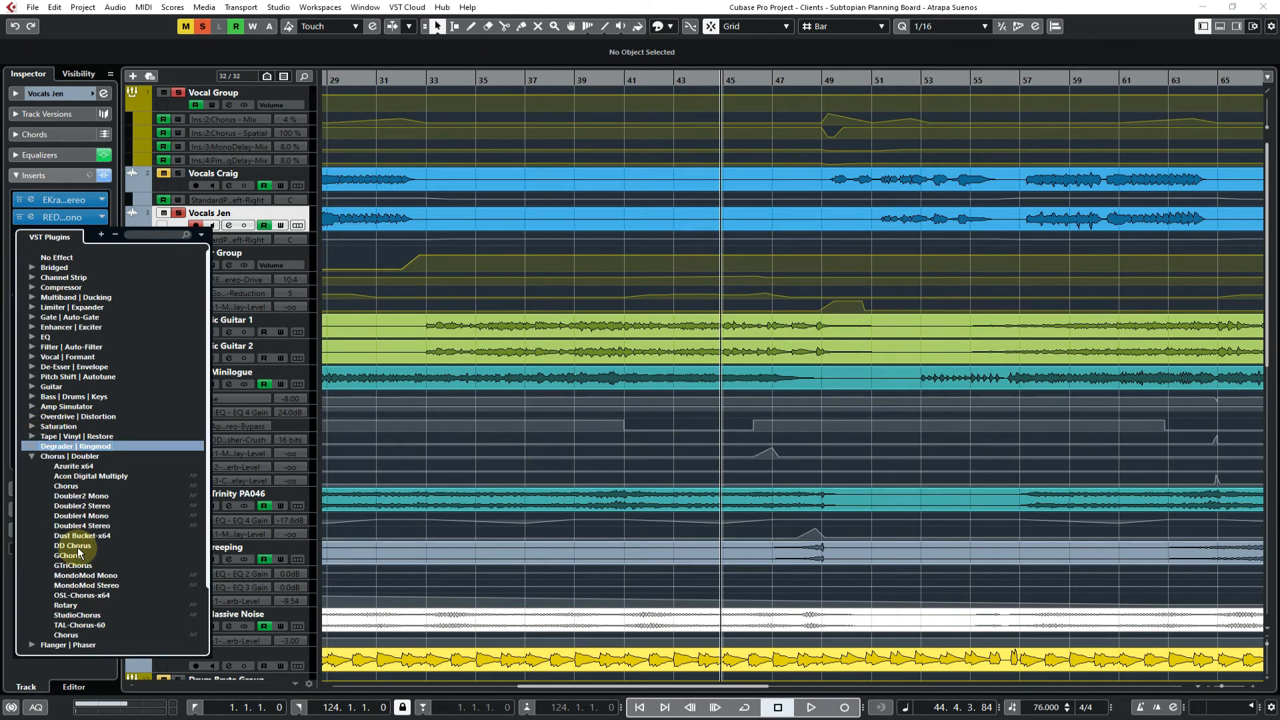
{"action": "left_click", "coordinate": [31, 456]}
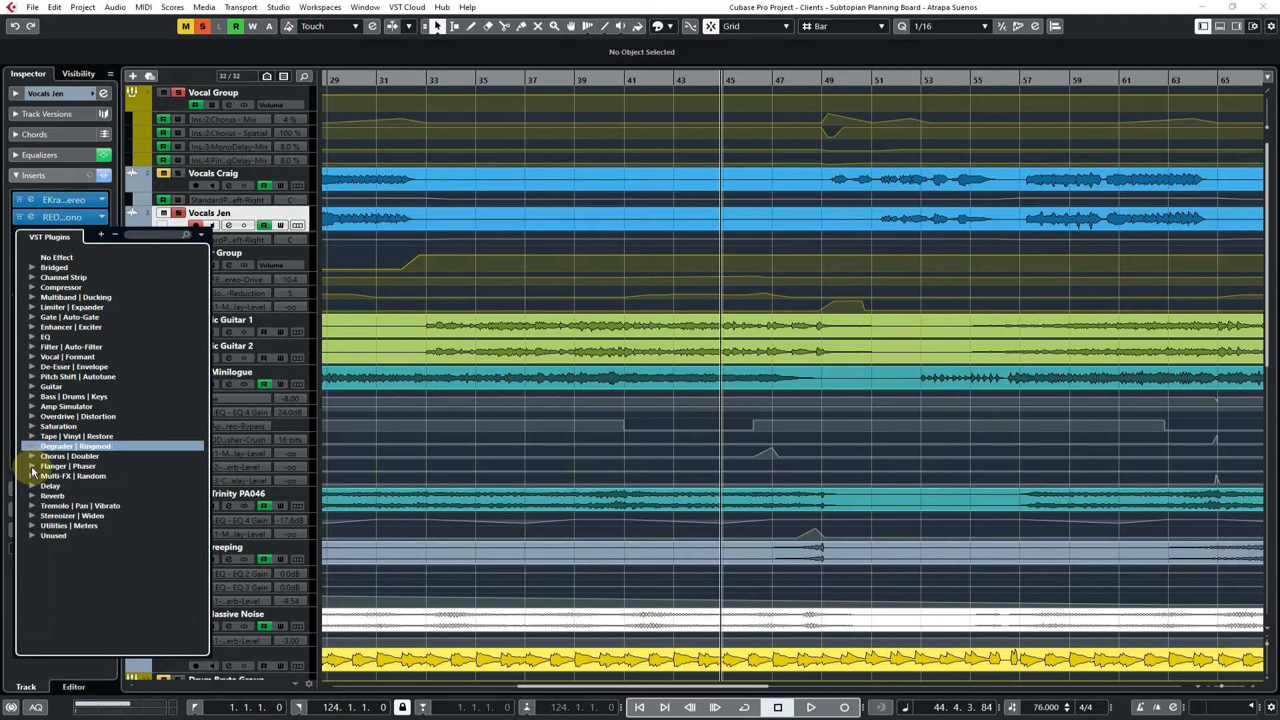
{"action": "left_click", "coordinate": [31, 469]}
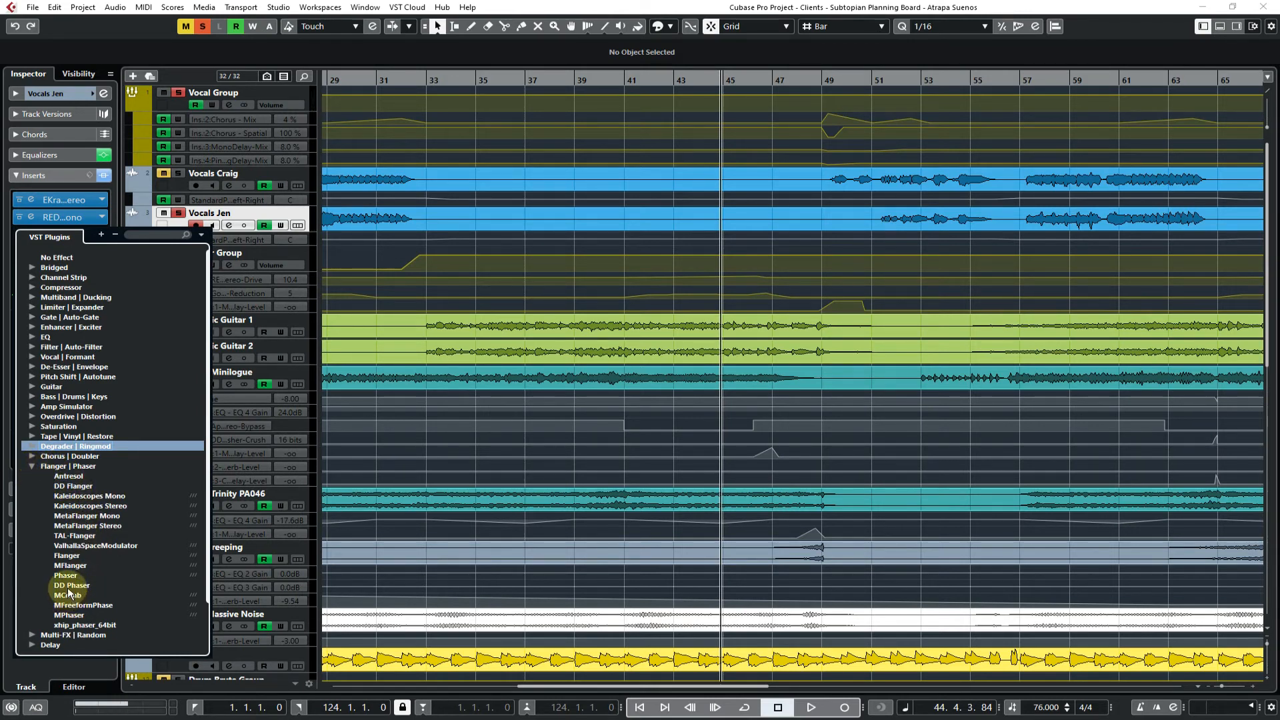
{"action": "left_click", "coordinate": [72, 488]}
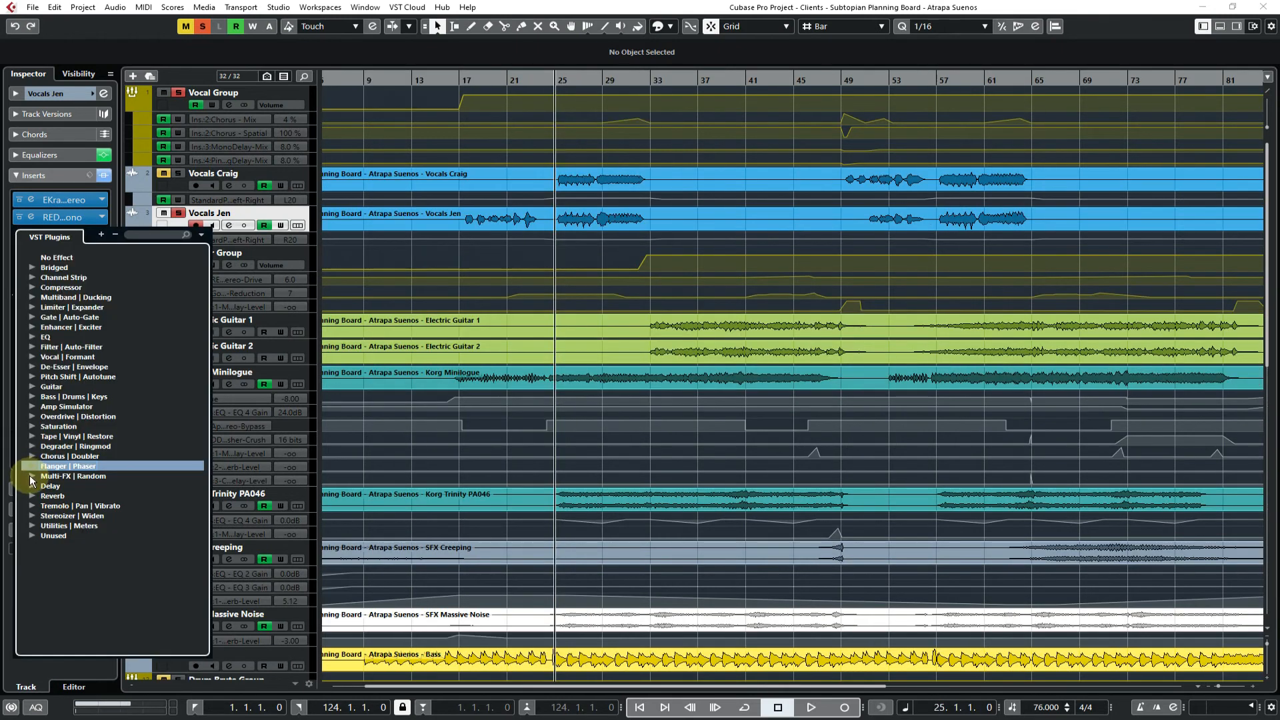
Browse the Multi-FX | Random and Delay categories and load MannyM Delay Stereo into the third insert of Vocals Jen
{"action": "left_click", "coordinate": [30, 476]}
{"action": "scroll", "coordinate": [91, 513], "scroll_direction": "down", "scroll_amount": 6}
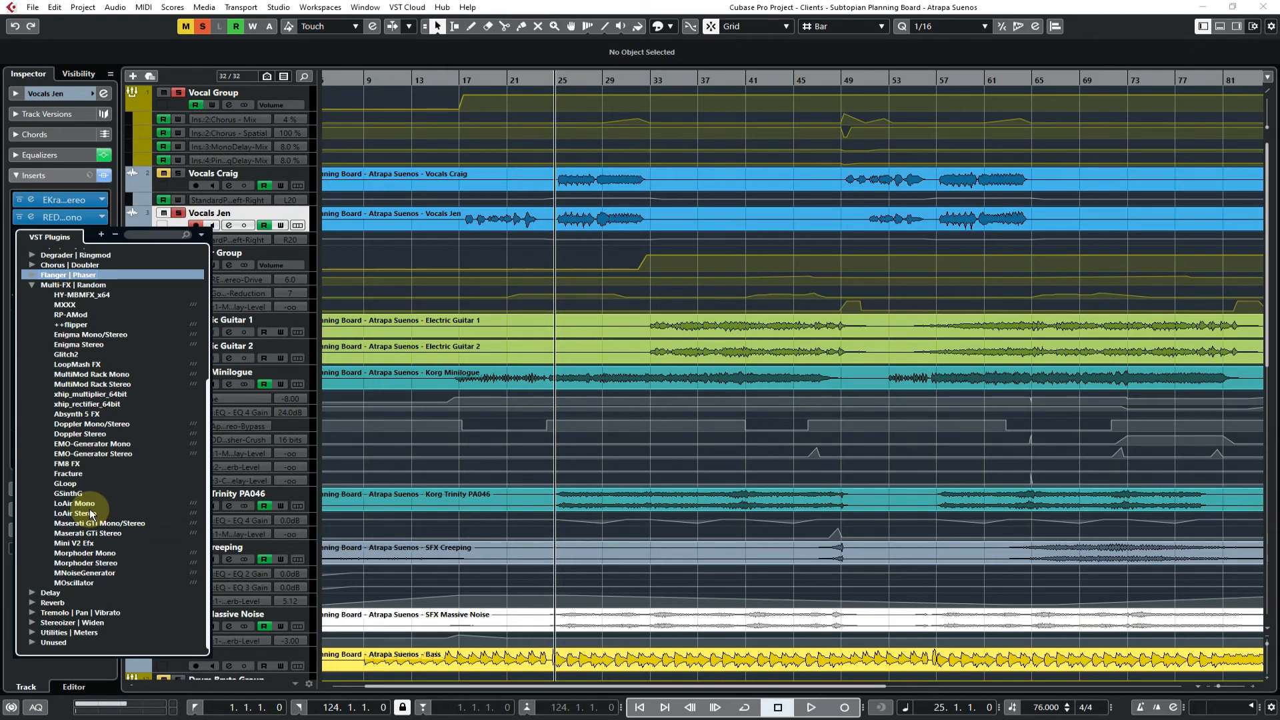
{"action": "left_click", "coordinate": [30, 484]}
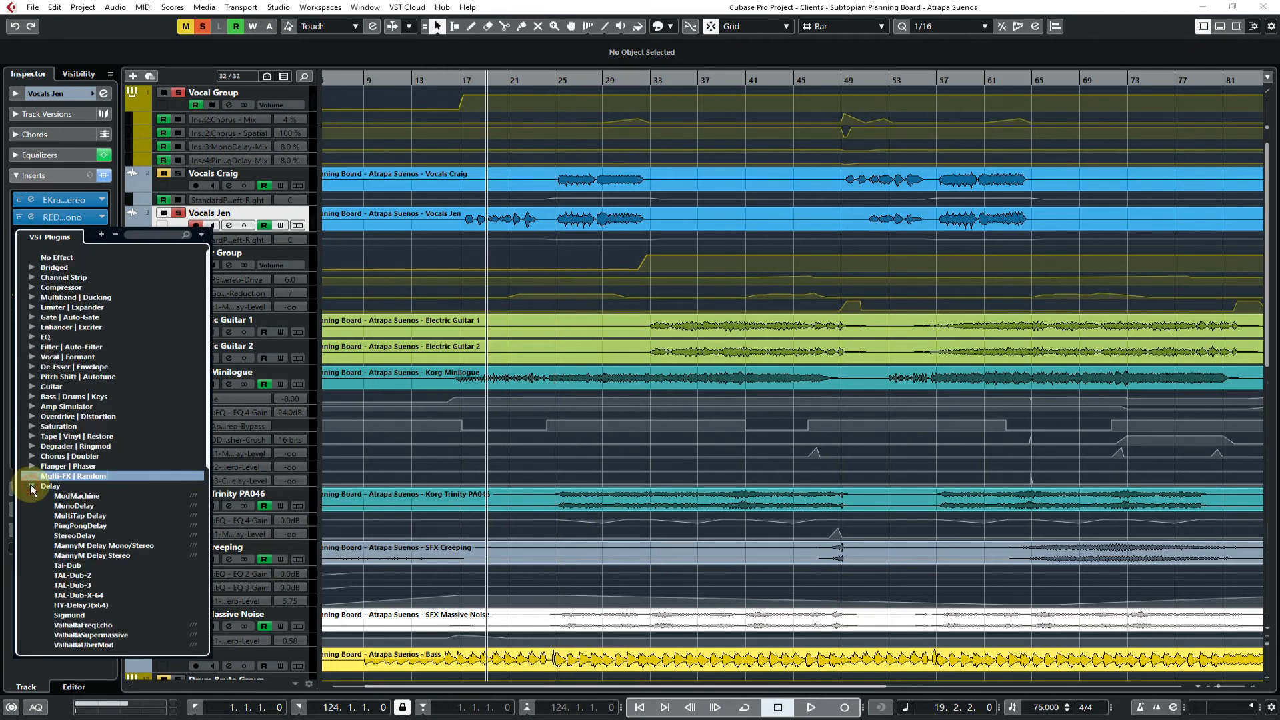
{"action": "scroll", "coordinate": [126, 483], "scroll_direction": "down", "scroll_amount": 4}
{"action": "scroll", "coordinate": [125, 487], "scroll_direction": "down", "scroll_amount": 2}
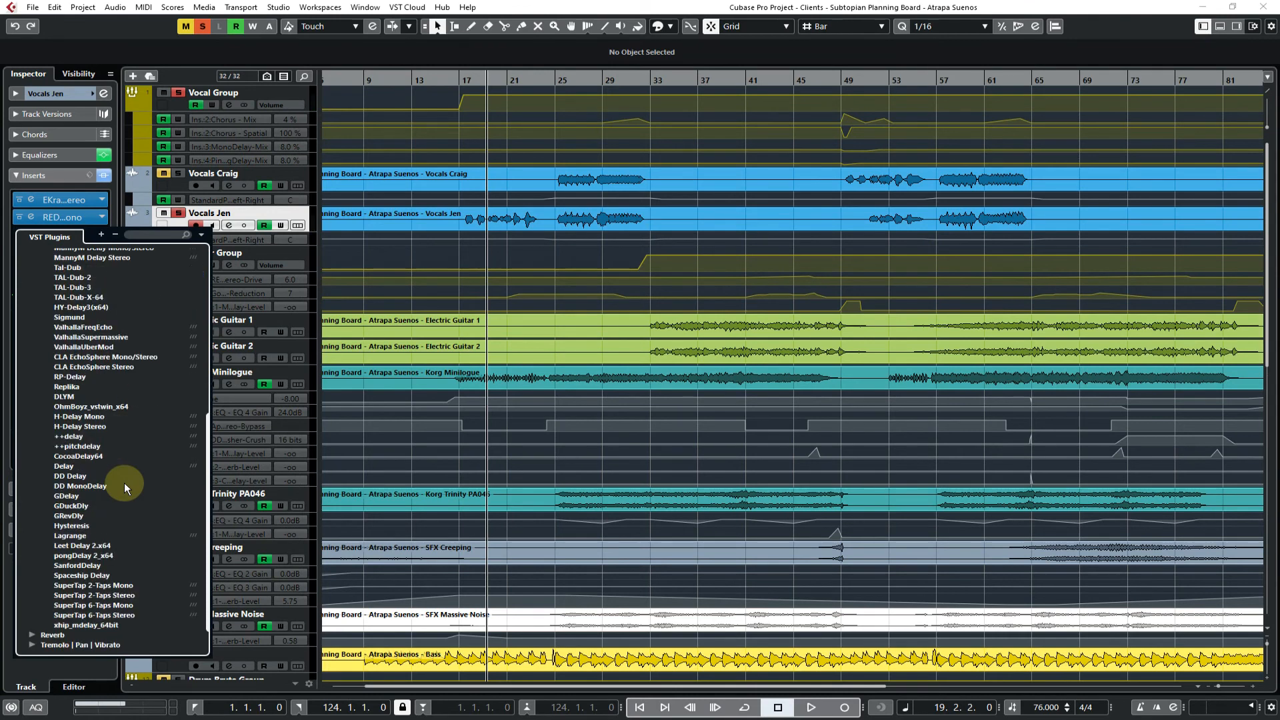
{"action": "scroll", "coordinate": [123, 482], "scroll_direction": "up", "scroll_amount": 4}
{"action": "scroll", "coordinate": [123, 482], "scroll_direction": "down", "scroll_amount": 3}
{"action": "scroll", "coordinate": [123, 489], "scroll_direction": "down", "scroll_amount": 2}
{"action": "scroll", "coordinate": [123, 482], "scroll_direction": "up", "scroll_amount": 3}
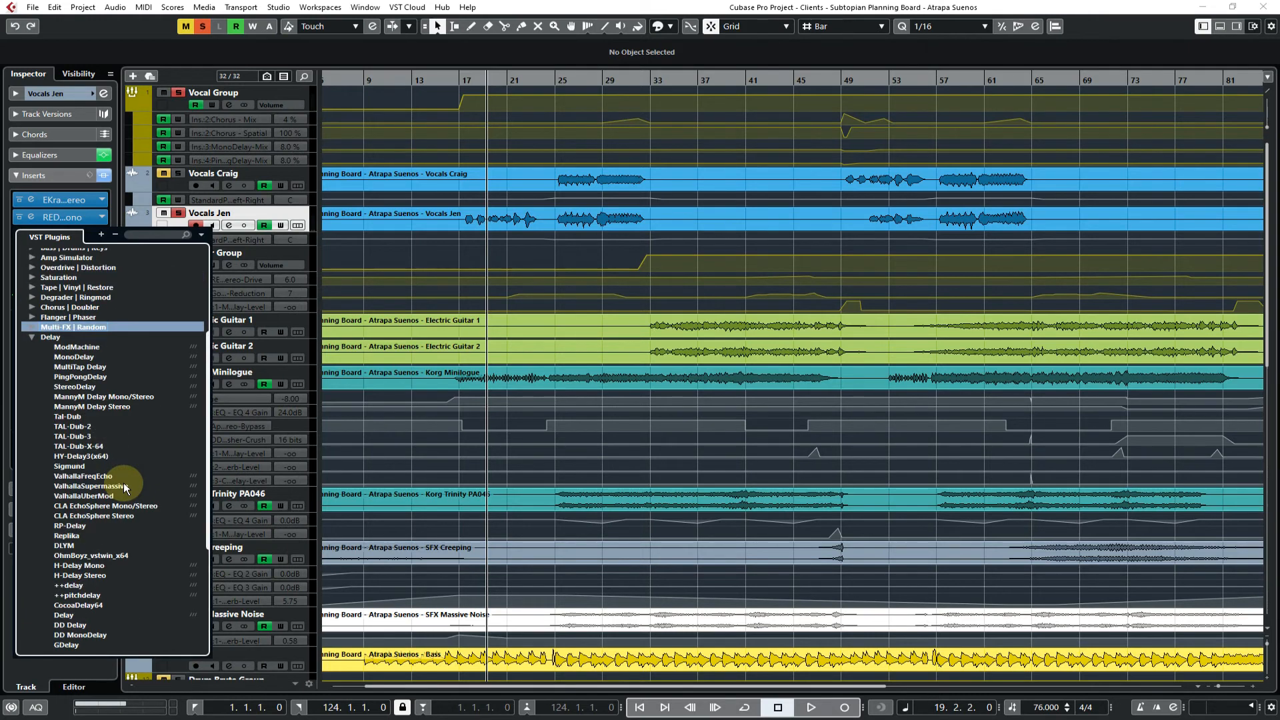
{"action": "left_click", "coordinate": [91, 408]}
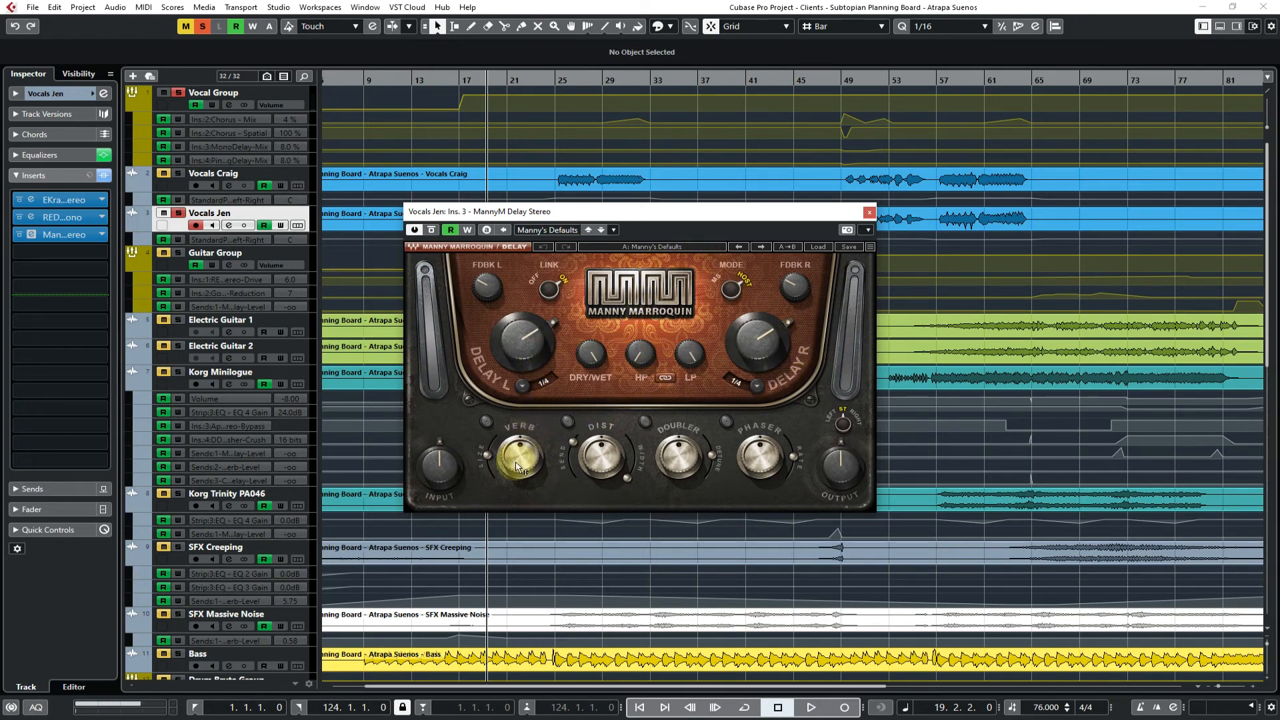
Try the Verb and Dist switches in MannyM Delay Stereo and close the plug-in
{"action": "left_click", "coordinate": [486, 420]}
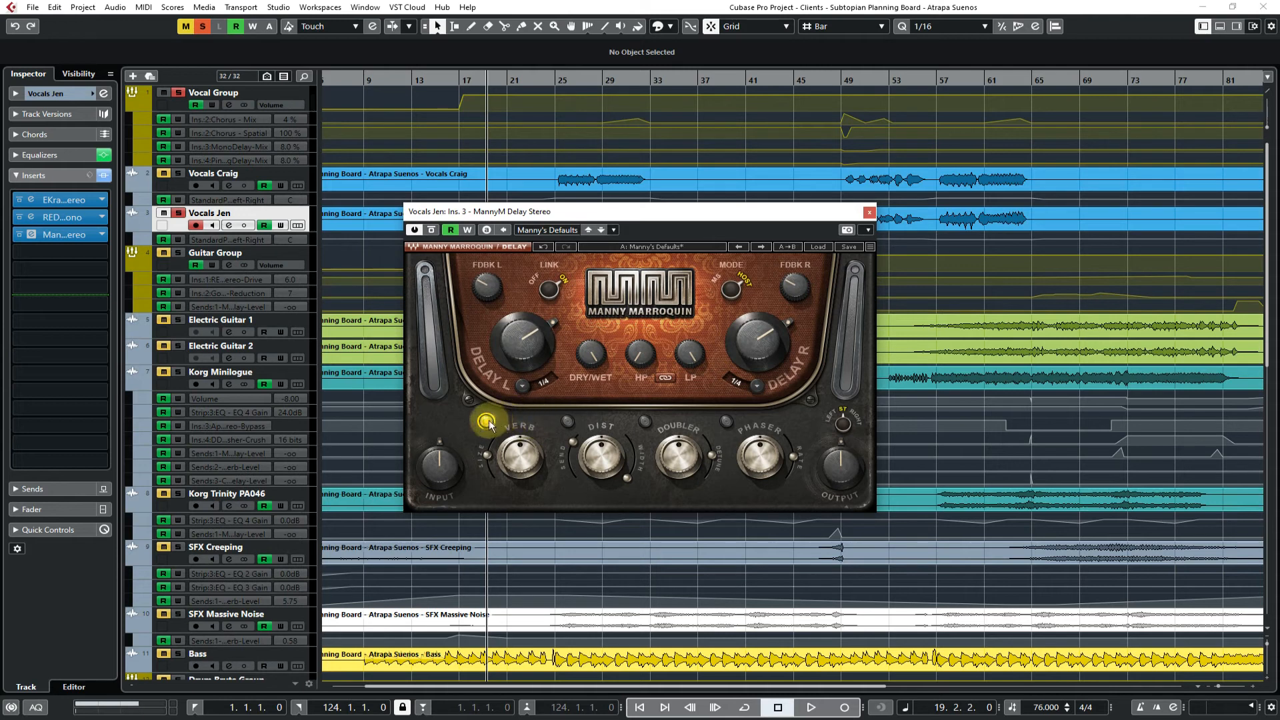
{"action": "left_click", "coordinate": [567, 421]}
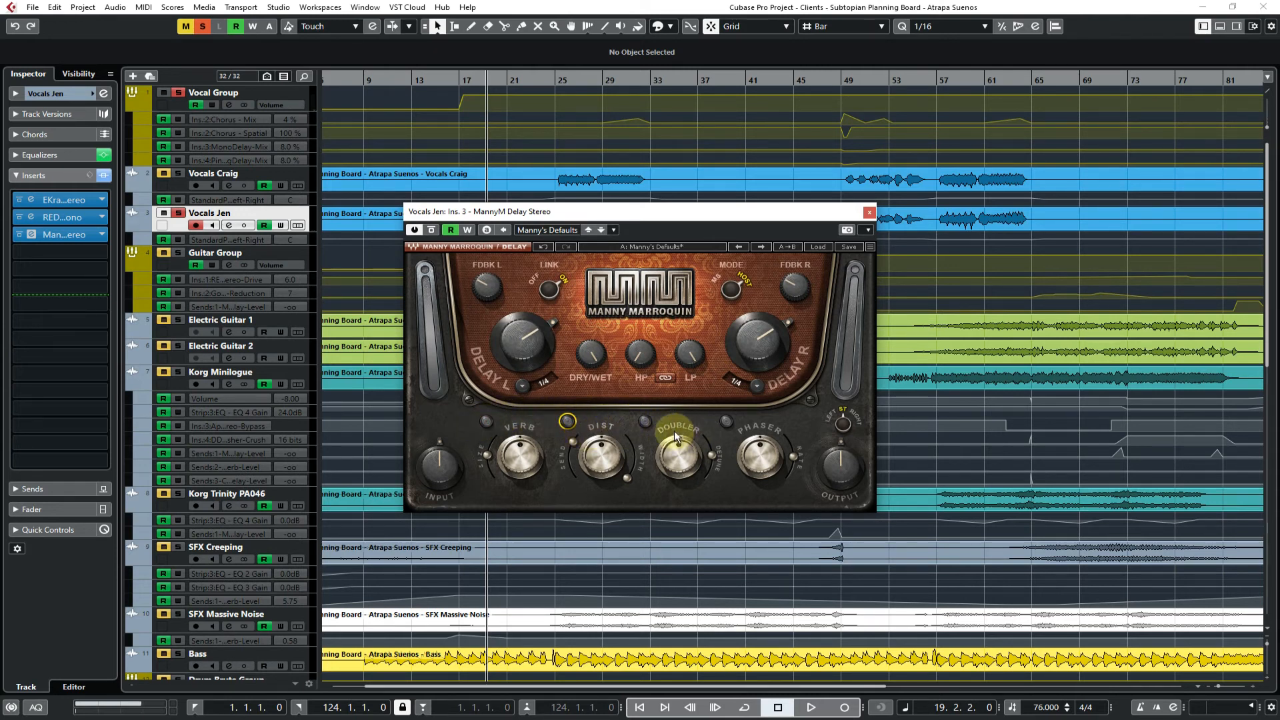
{"action": "left_click", "coordinate": [870, 212]}
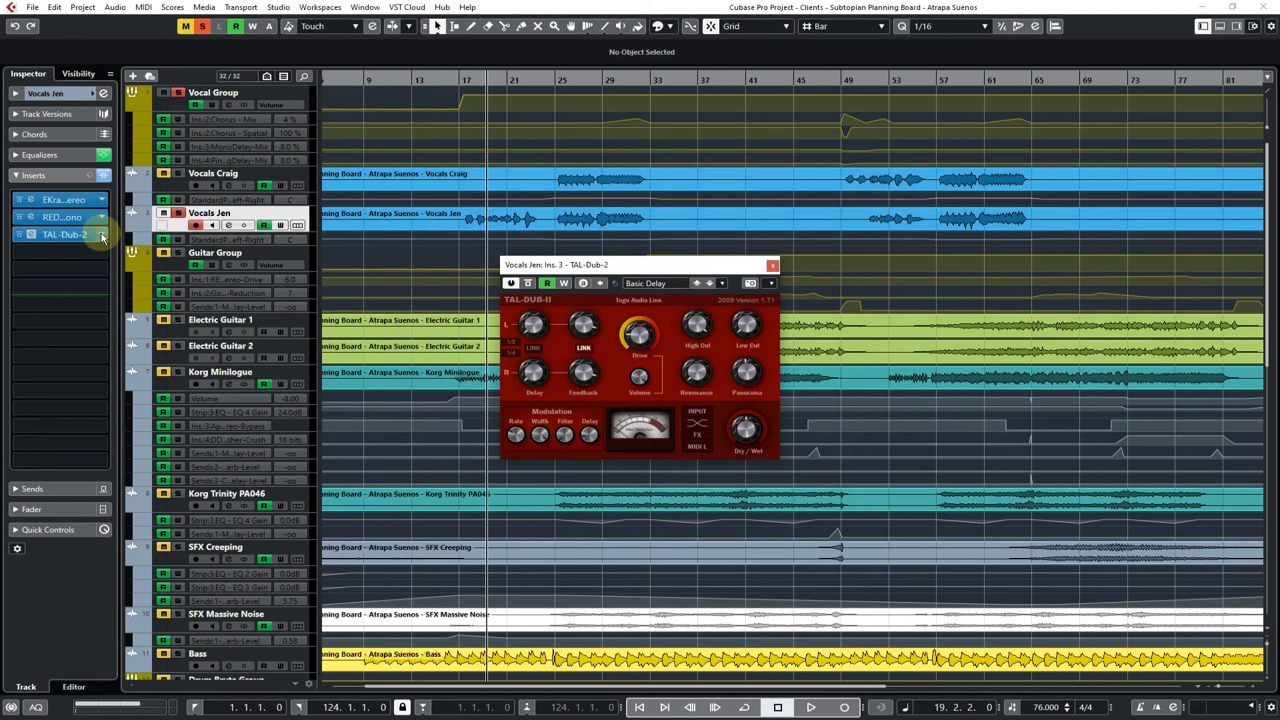
Replace the third insert with Tal-Dub from the Delay category, step through its presets and close it
{"action": "left_click", "coordinate": [102, 233]}
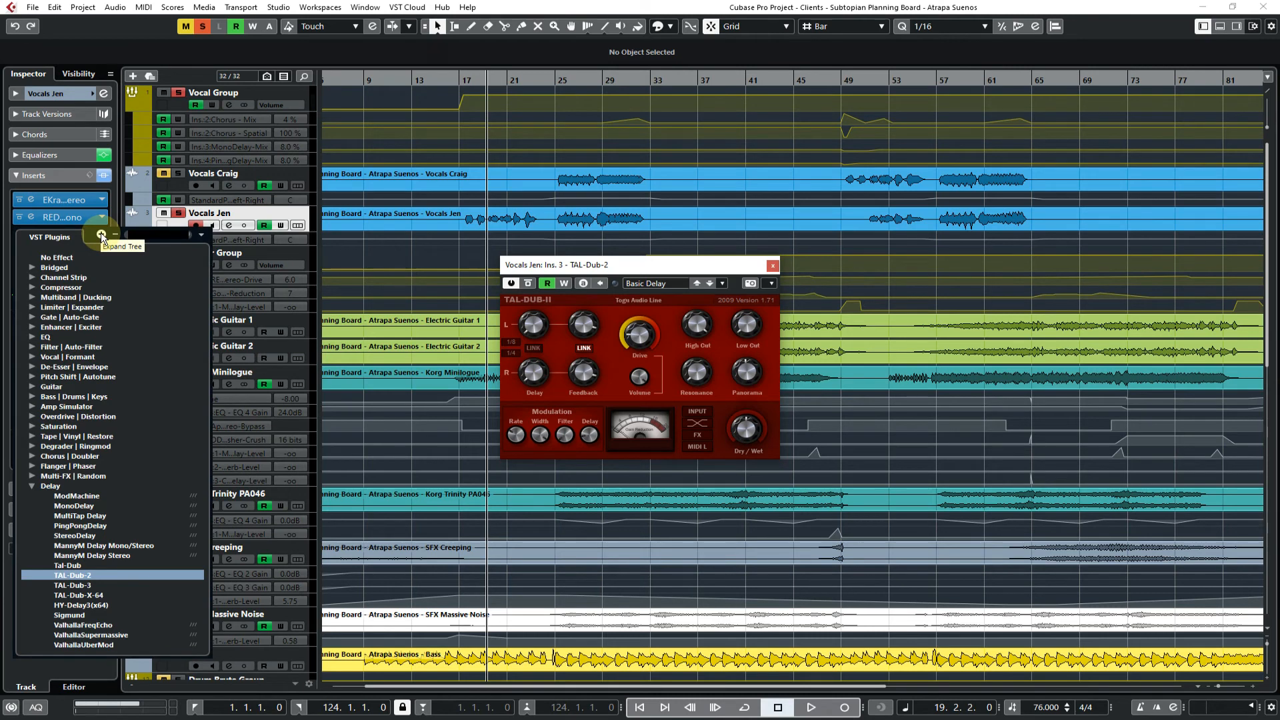
{"action": "left_click", "coordinate": [67, 565]}
{"action": "left_click", "coordinate": [637, 245]}
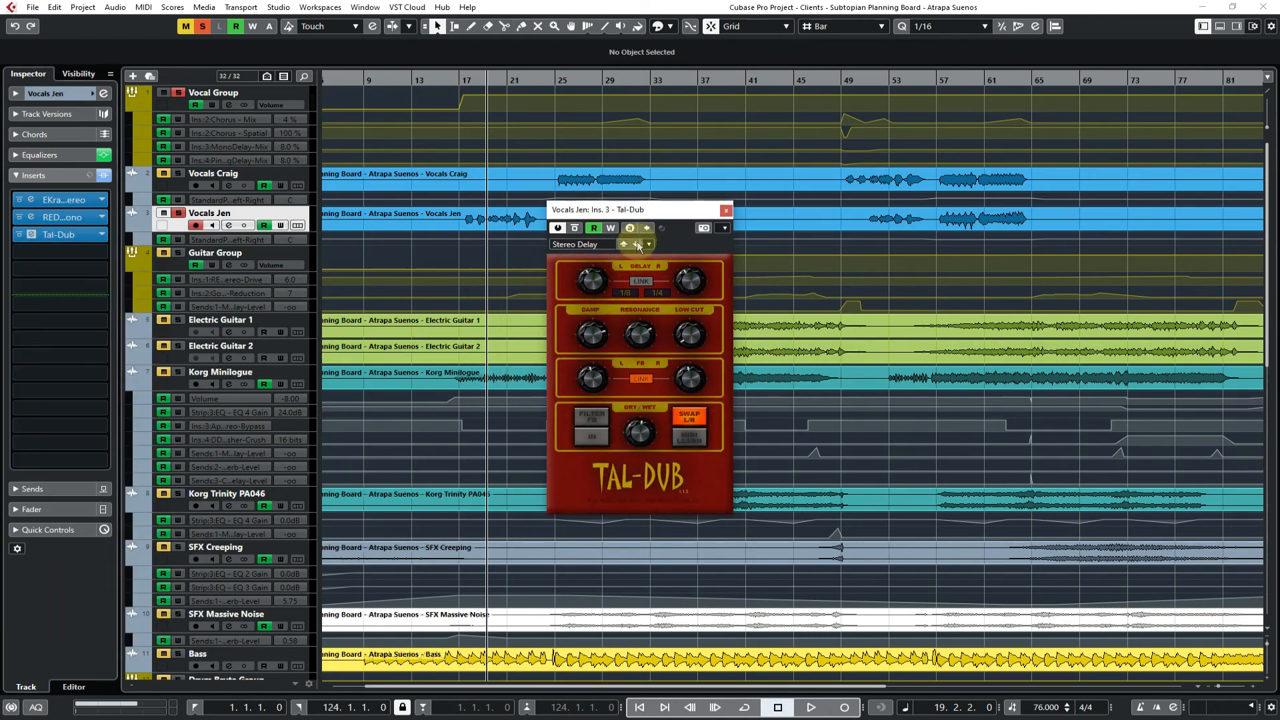
{"action": "left_click_drag", "start_coordinate": [634, 209], "coordinate": [763, 213]}
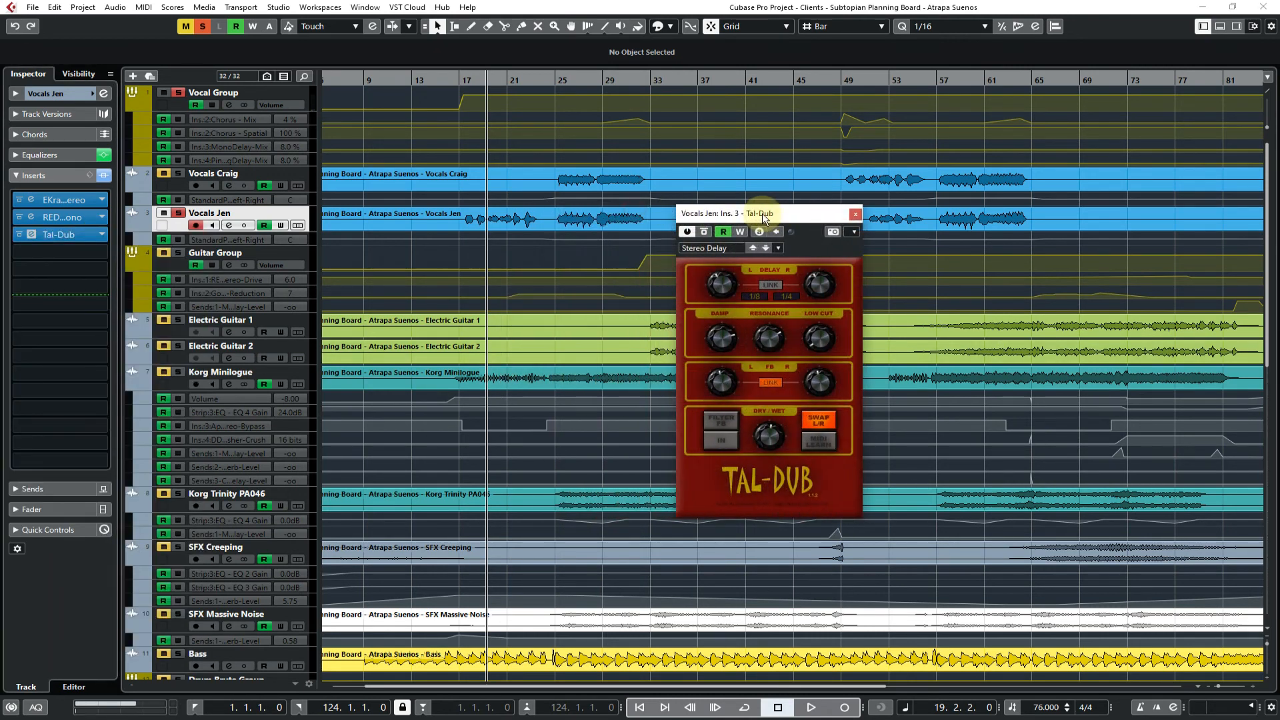
{"action": "left_click", "coordinate": [854, 214]}
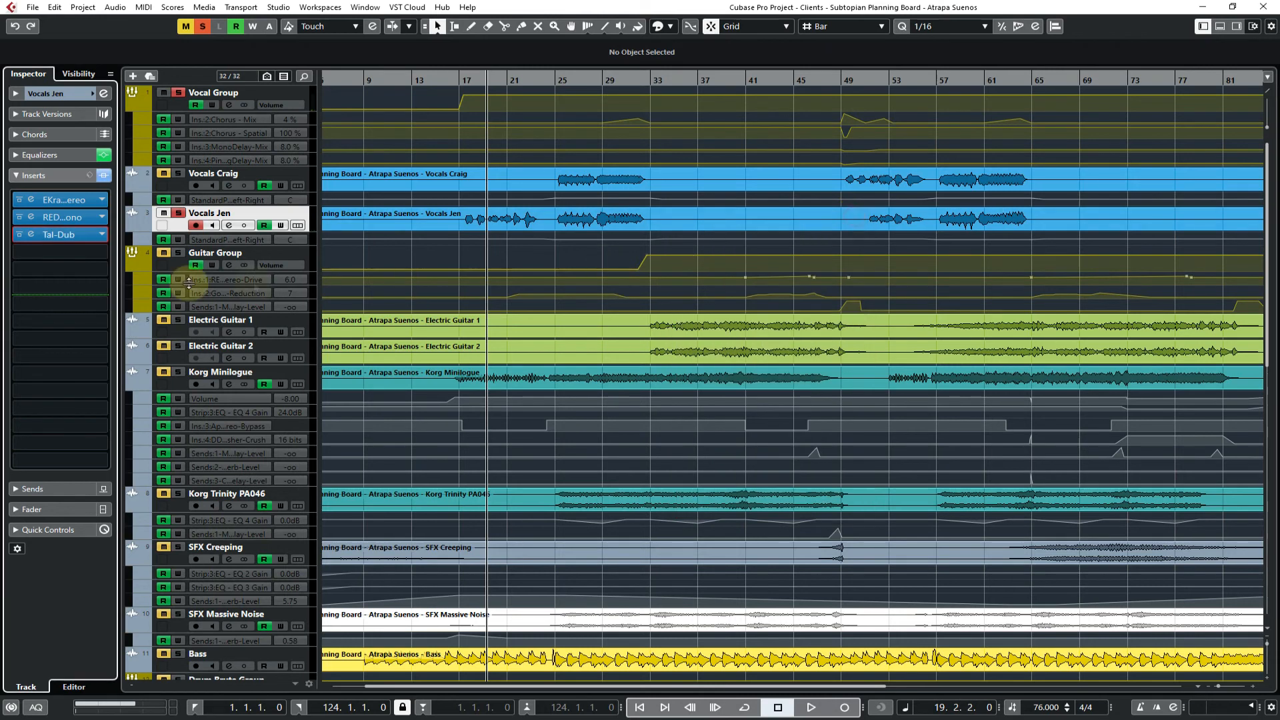
Browse the Reverb category and load OneKnob Wetter Mono into the third insert of Vocals Jen
{"action": "left_click", "coordinate": [105, 234]}
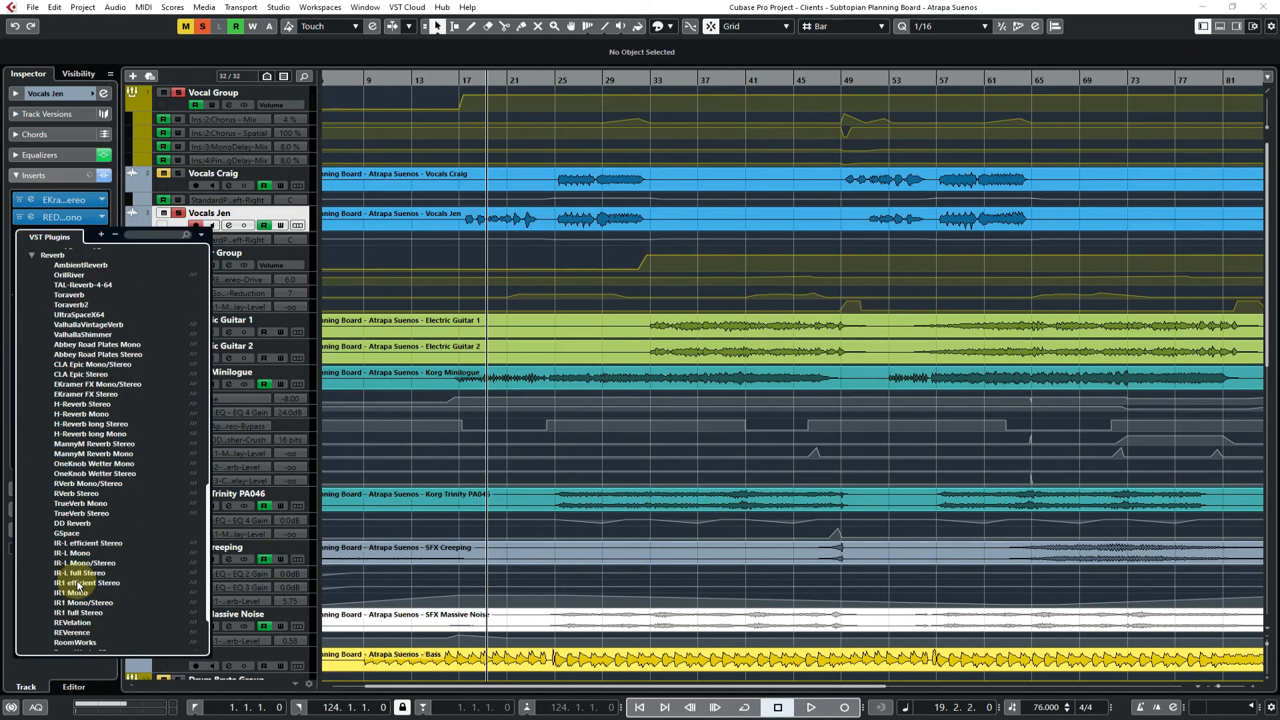
{"action": "scroll", "coordinate": [78, 587], "scroll_direction": "up", "scroll_amount": 4}
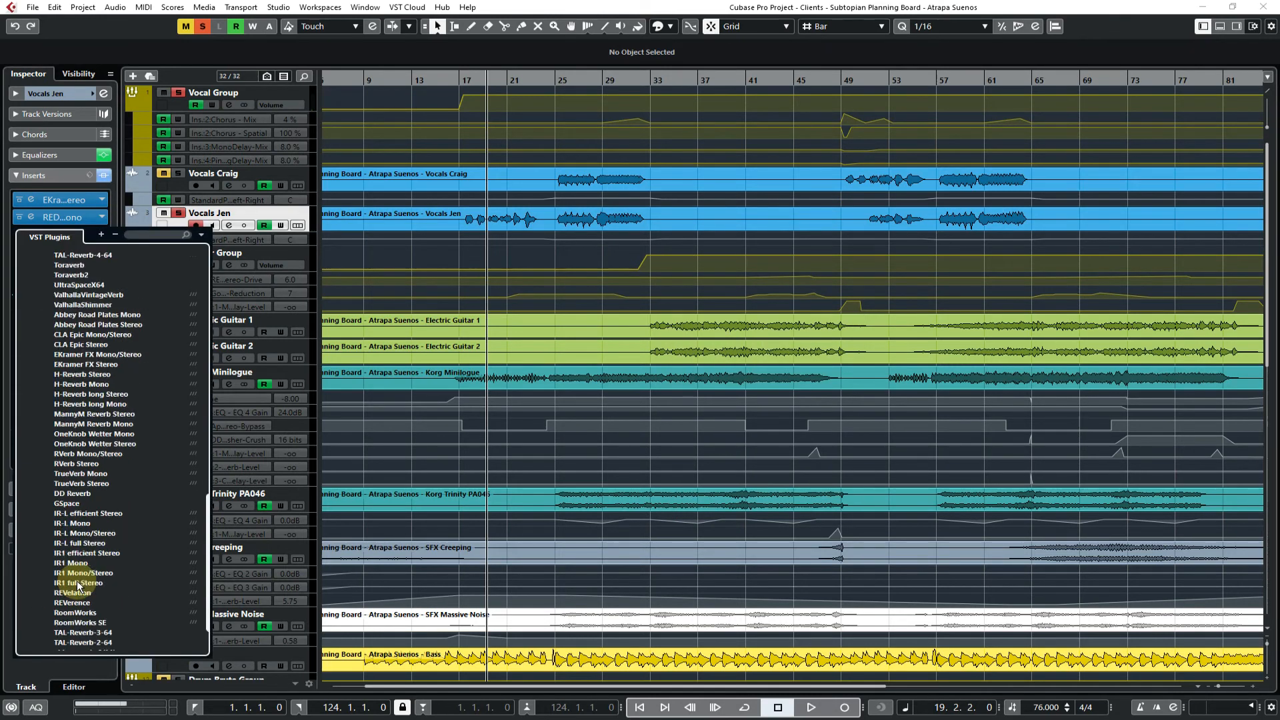
{"action": "scroll", "coordinate": [78, 587], "scroll_direction": "down", "scroll_amount": 3}
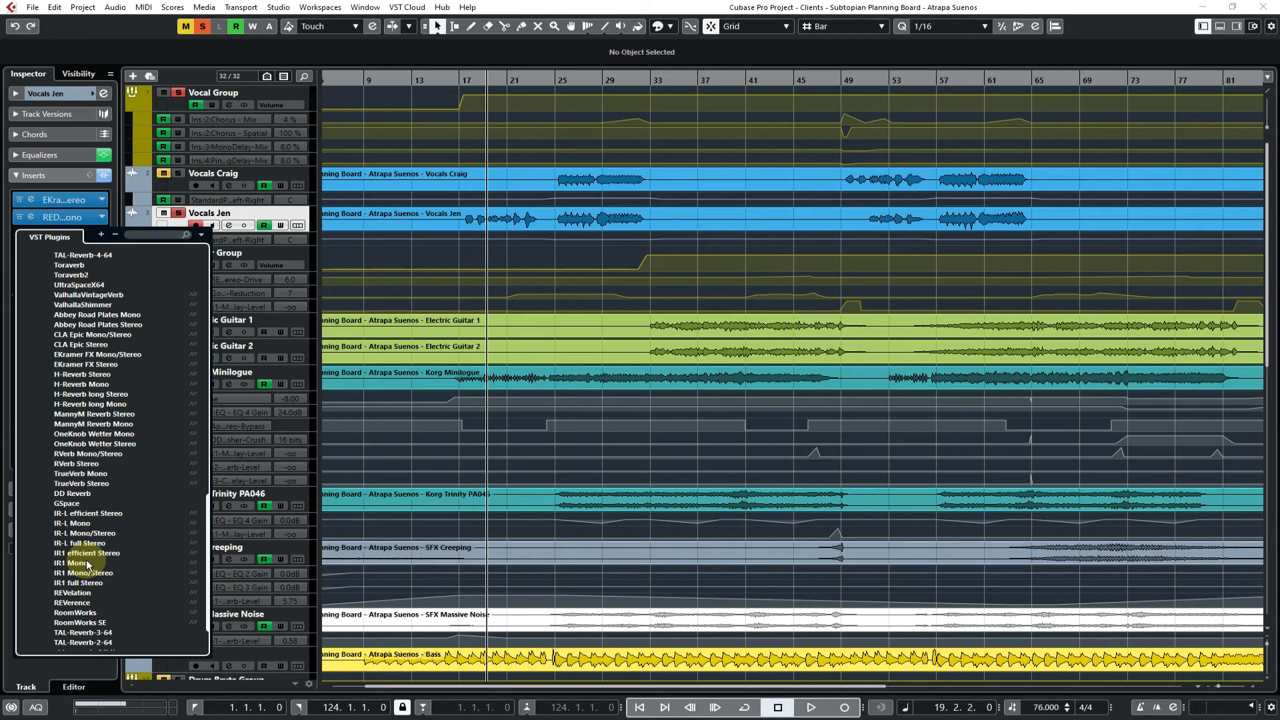
{"action": "scroll", "coordinate": [89, 565], "scroll_direction": "up", "scroll_amount": 5}
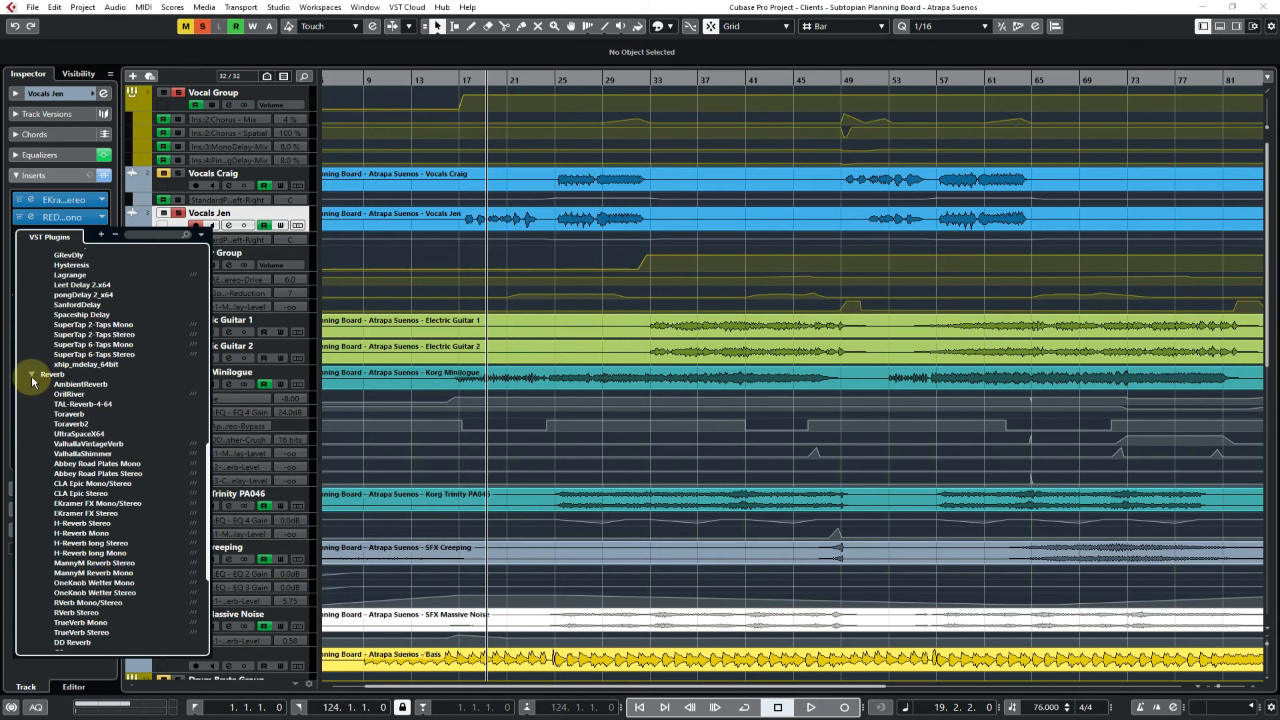
{"action": "scroll", "coordinate": [31, 376], "scroll_direction": "down", "scroll_amount": 7}
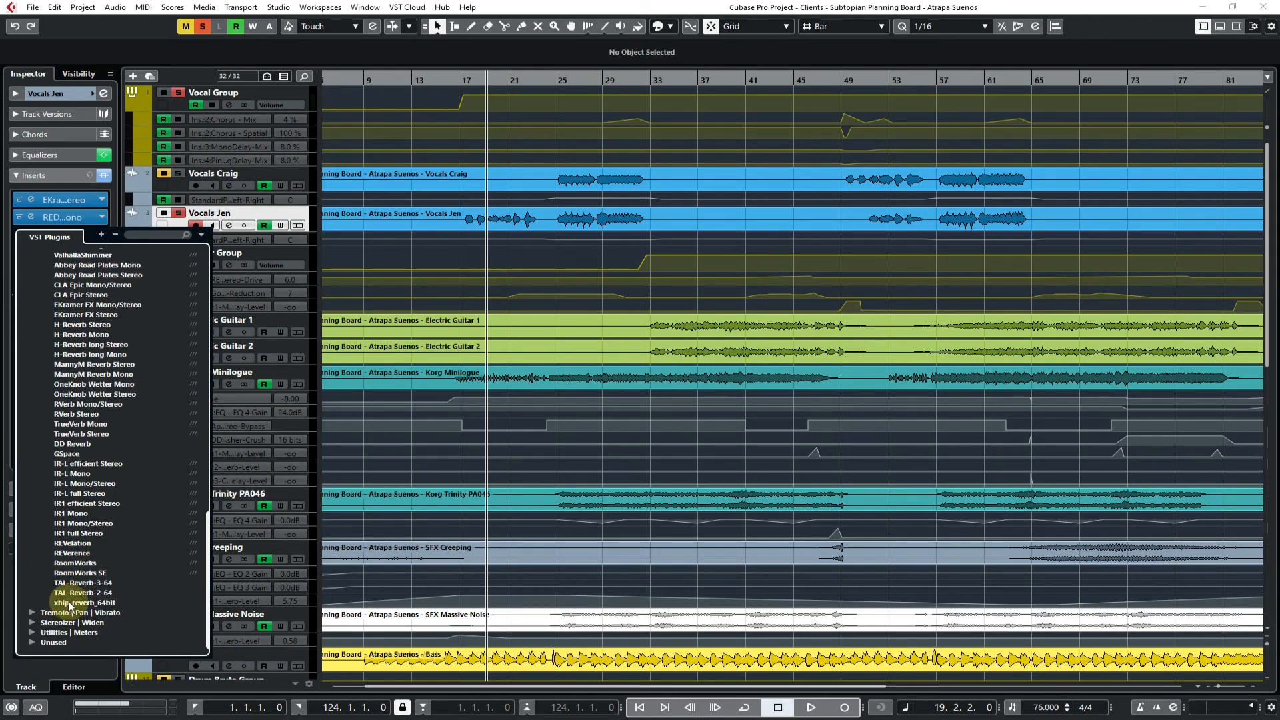
{"action": "scroll", "coordinate": [85, 533], "scroll_direction": "up", "scroll_amount": 5}
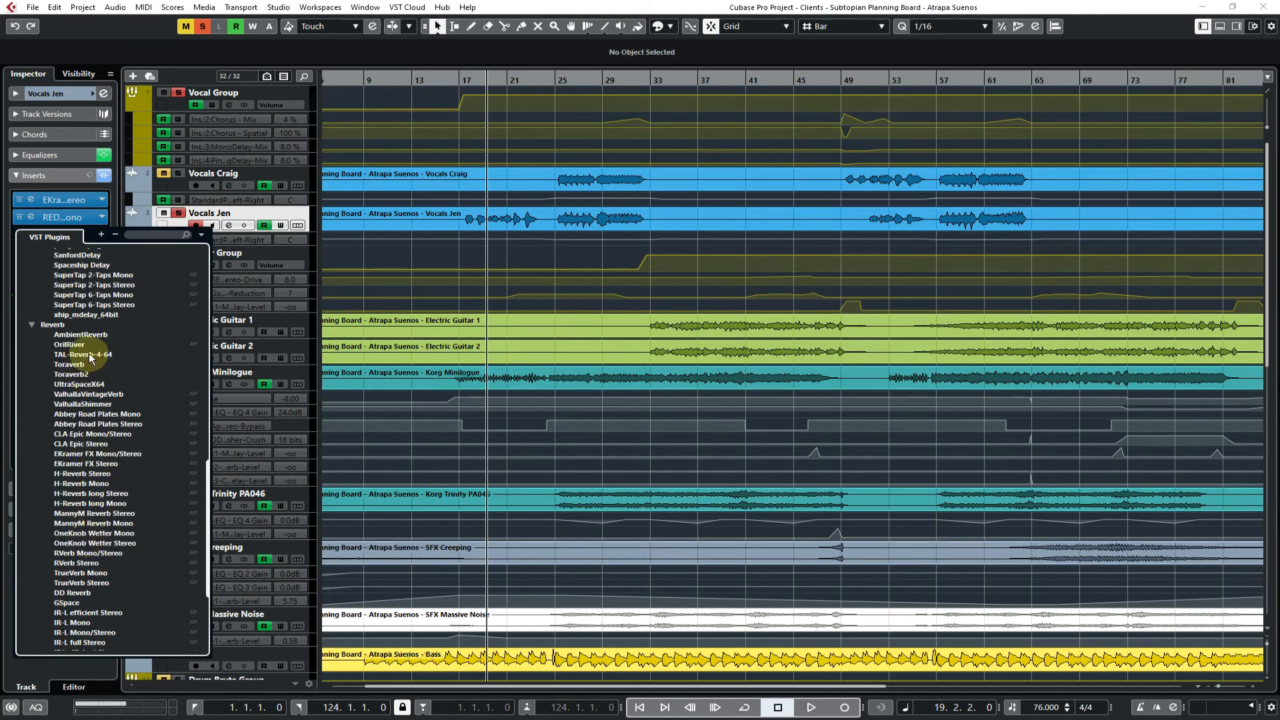
{"action": "scroll", "coordinate": [82, 544], "scroll_direction": "down", "scroll_amount": 2}
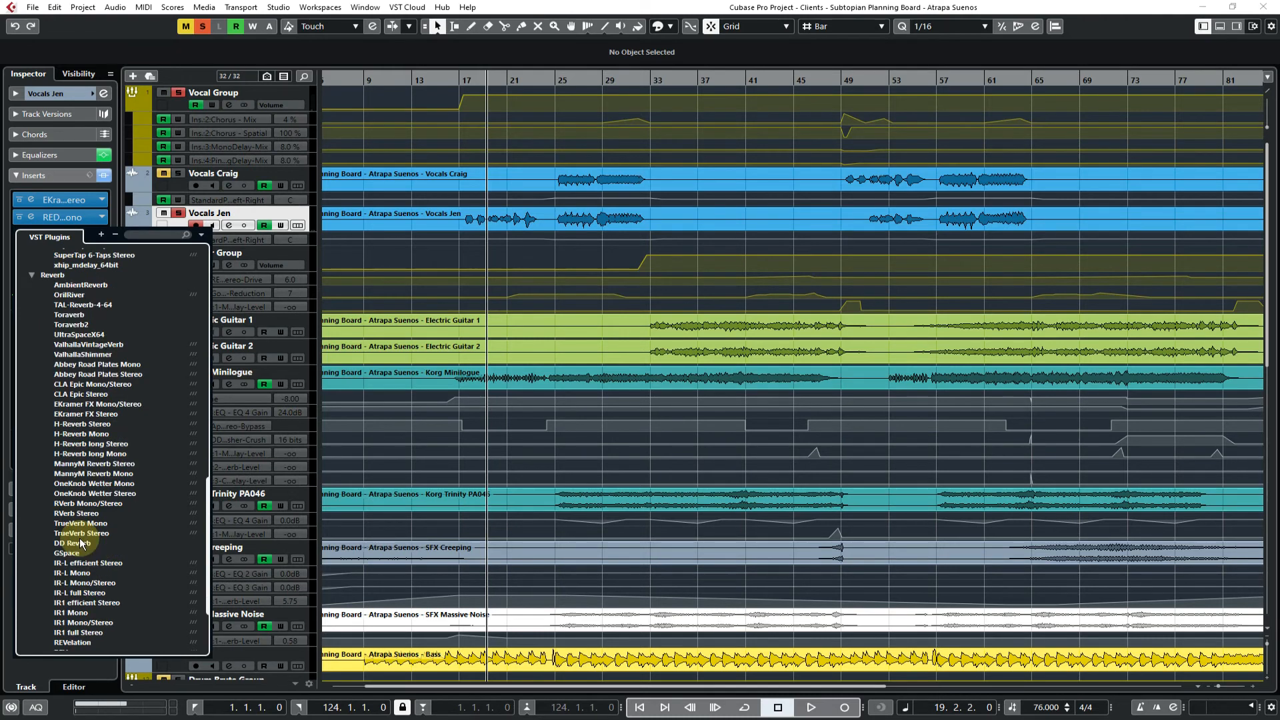
{"action": "left_click", "coordinate": [84, 484]}
{"action": "left_click", "coordinate": [84, 485]}
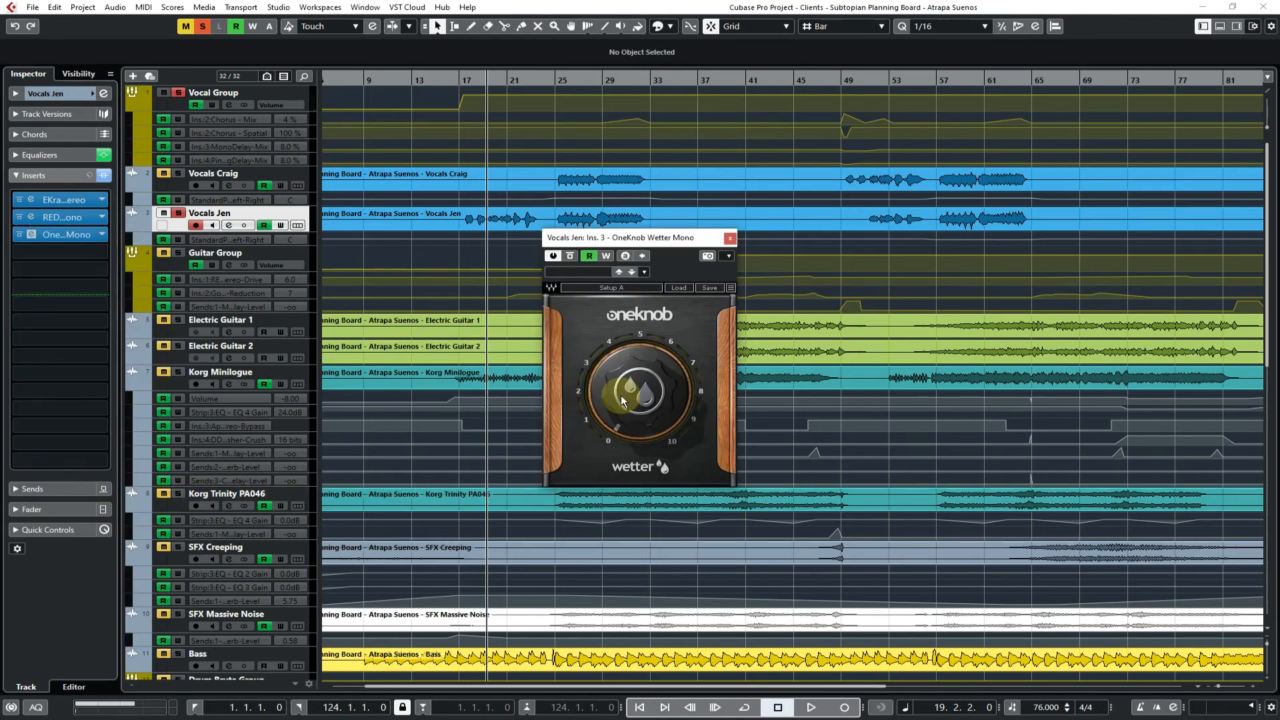
Try the OneKnob Wetter knob, audition the vocal from bar 19, then close the plug-in and stop playback
{"action": "mouse_move", "coordinate": [639, 397]}
{"action": "left_mouse_down"}
{"action": "mouse_move", "coordinate": [639, 280]}
{"action": "mouse_move", "coordinate": [639, 402]}
{"action": "left_mouse_up"}
{"action": "key", "text": "space"}
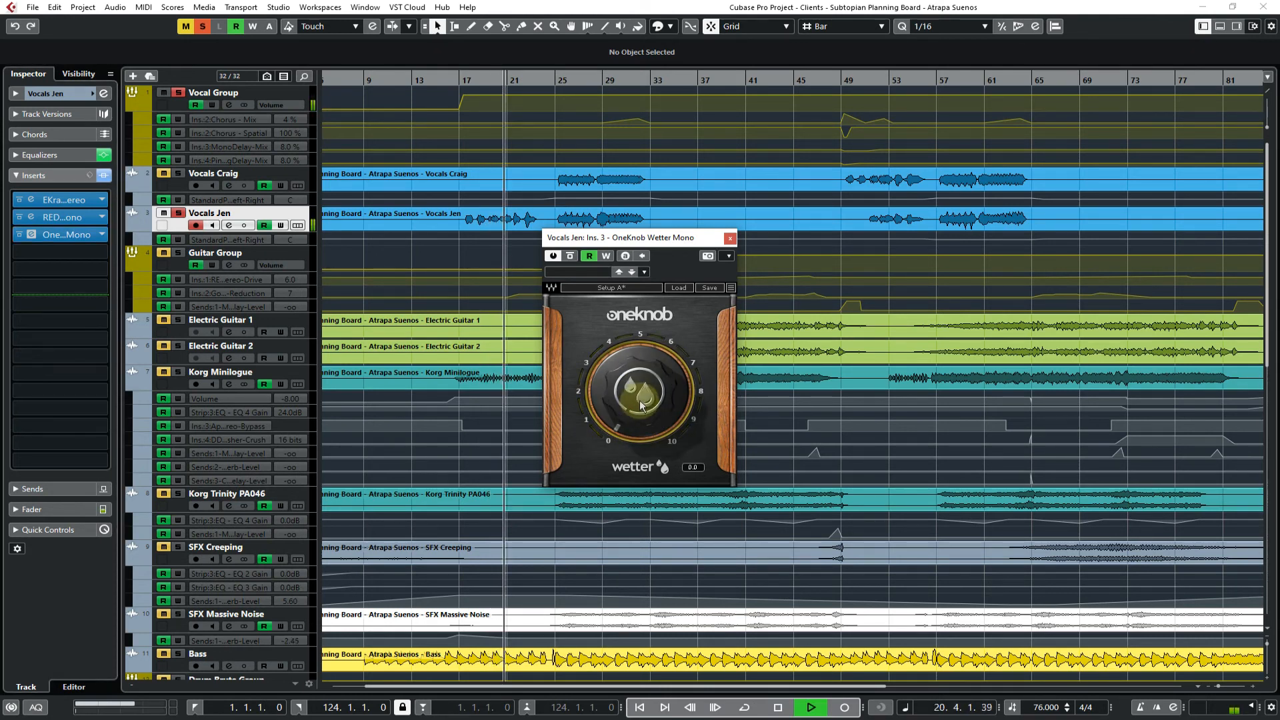
{"action": "left_click", "coordinate": [728, 232]}
{"action": "key", "text": "space"}
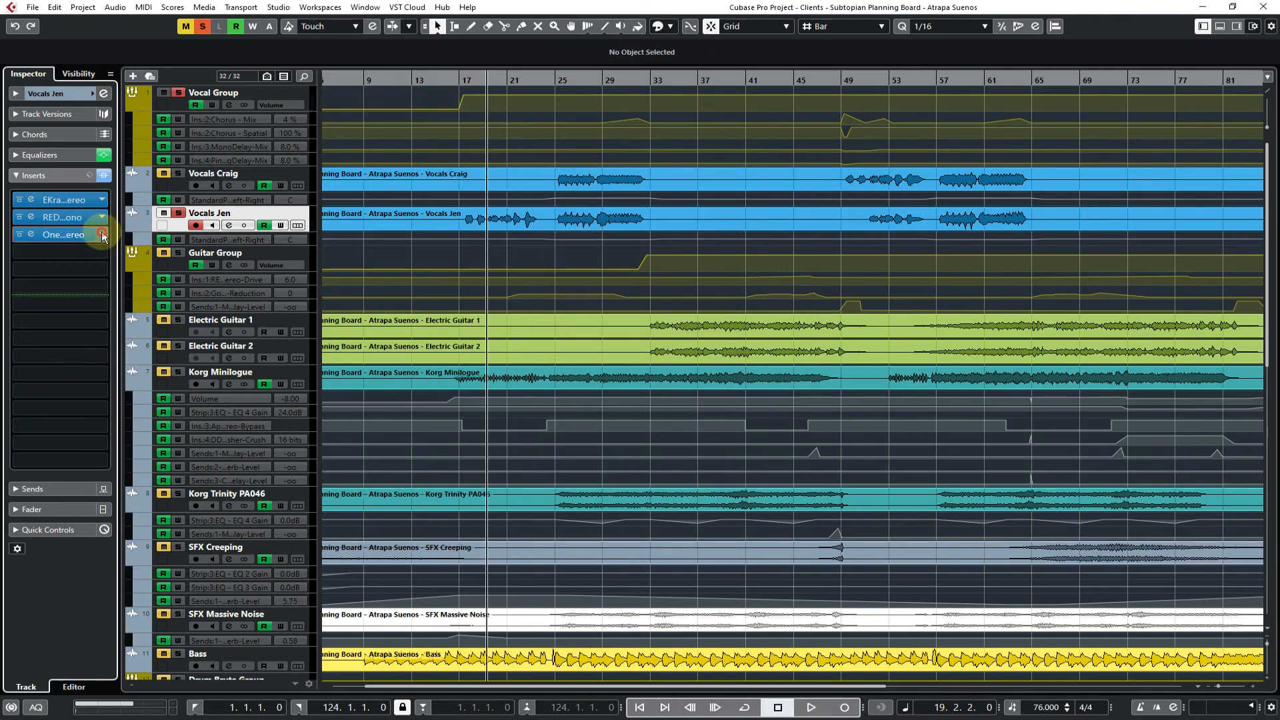
Load RVerb Stereo into the third insert and view its Damping, Reverb and EQ graphs before returning to All
{"action": "left_click", "coordinate": [102, 234]}
{"action": "left_click", "coordinate": [94, 450]}
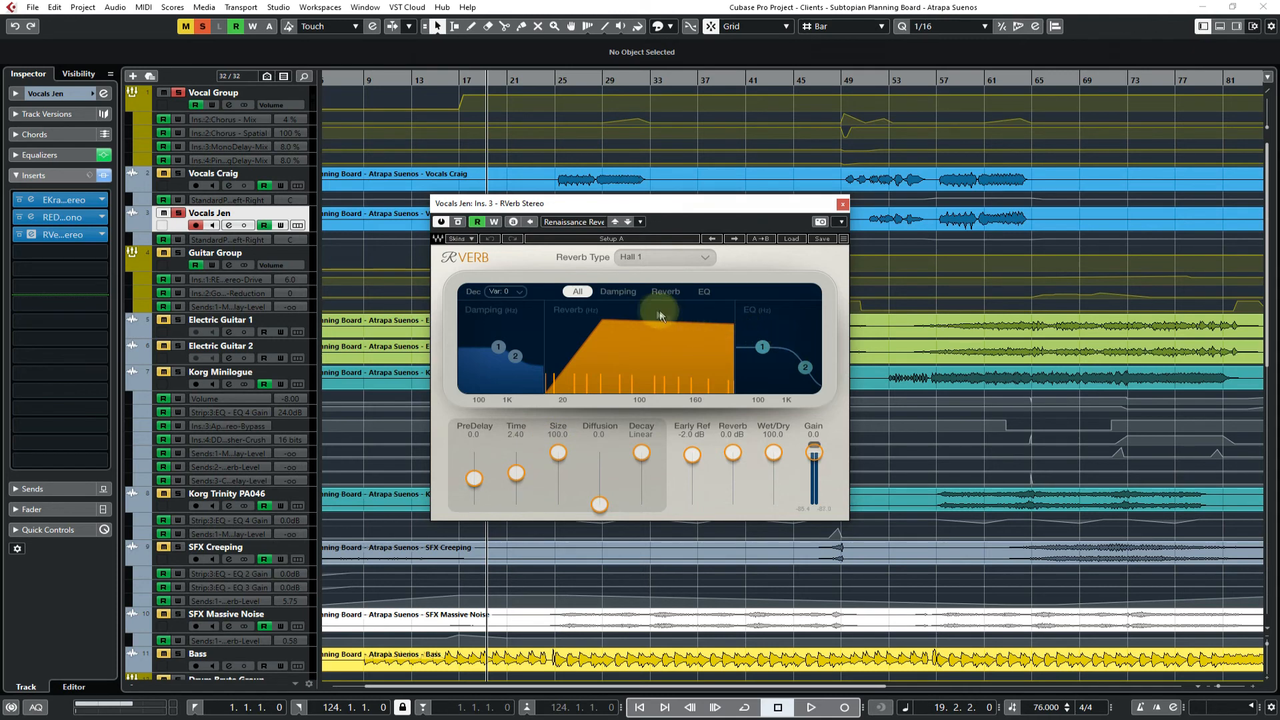
{"action": "left_click", "coordinate": [623, 294]}
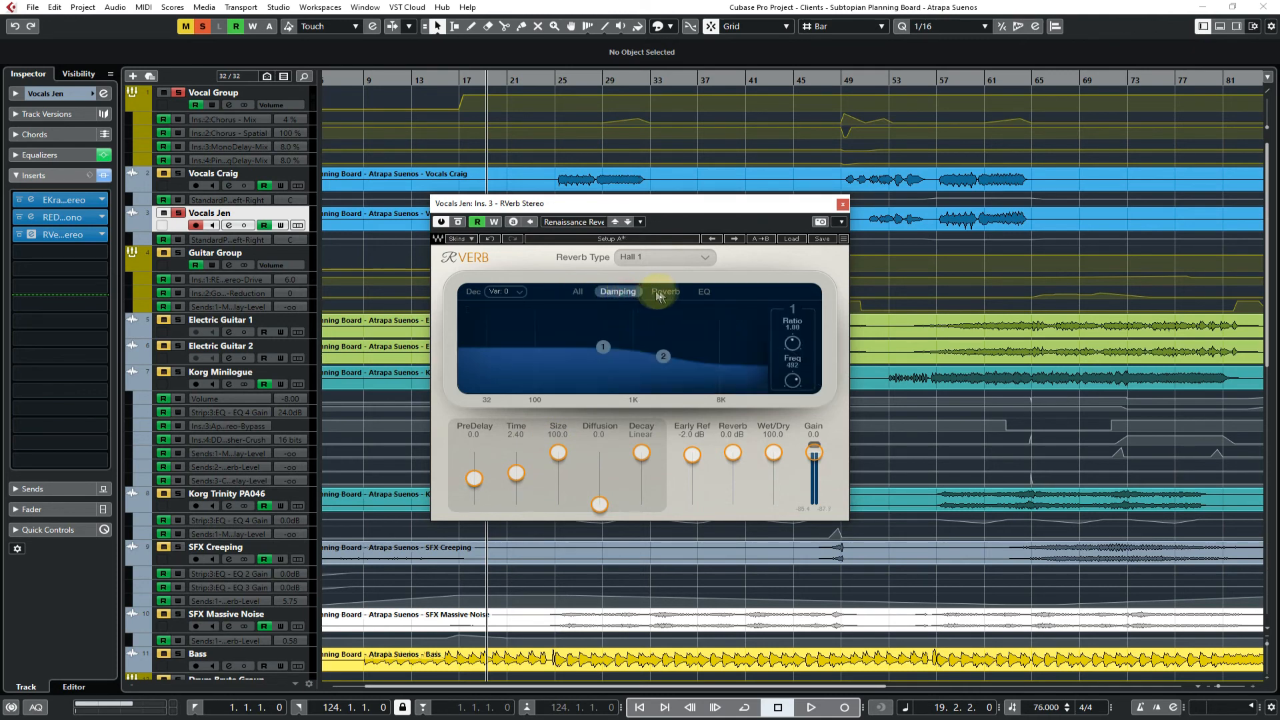
{"action": "left_click", "coordinate": [664, 292]}
{"action": "left_click", "coordinate": [704, 292]}
{"action": "left_click", "coordinate": [578, 294]}
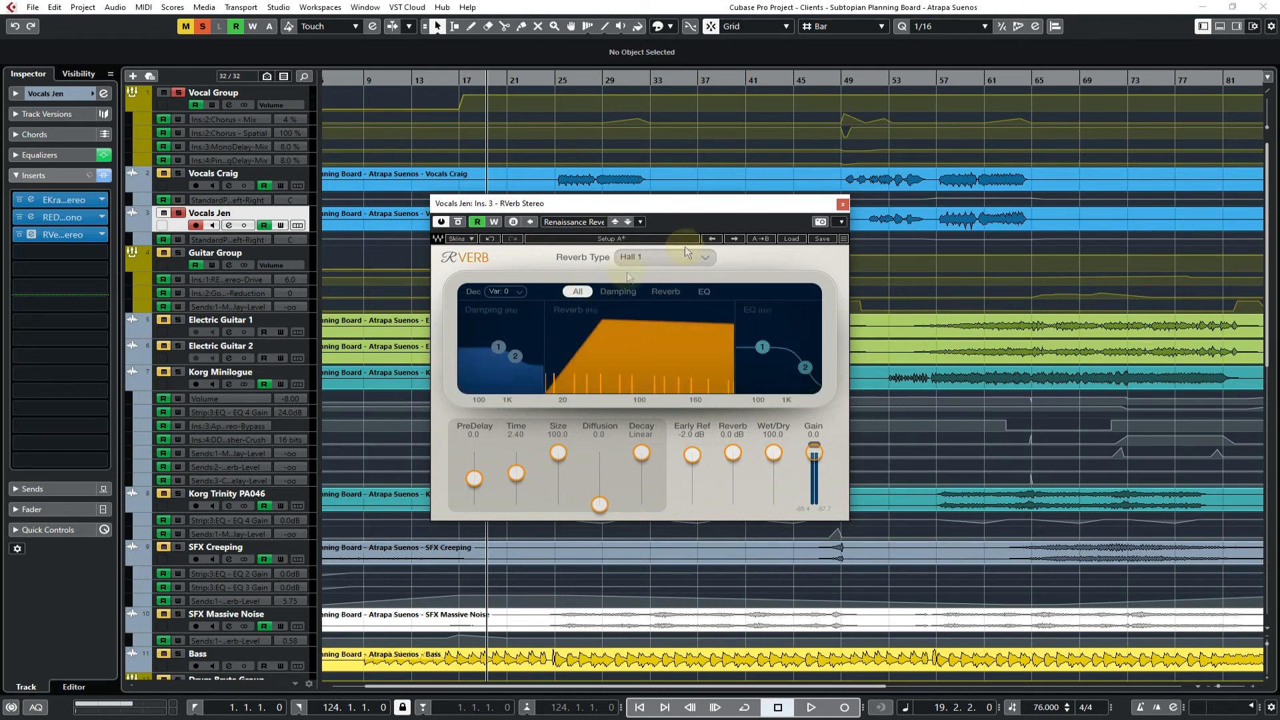
Close RVerb, replace the third insert on Vocals Jen with PechenegTremolo from the Tremolo | Pan | Vibrato category, and reposition its window
{"action": "left_click", "coordinate": [843, 205]}
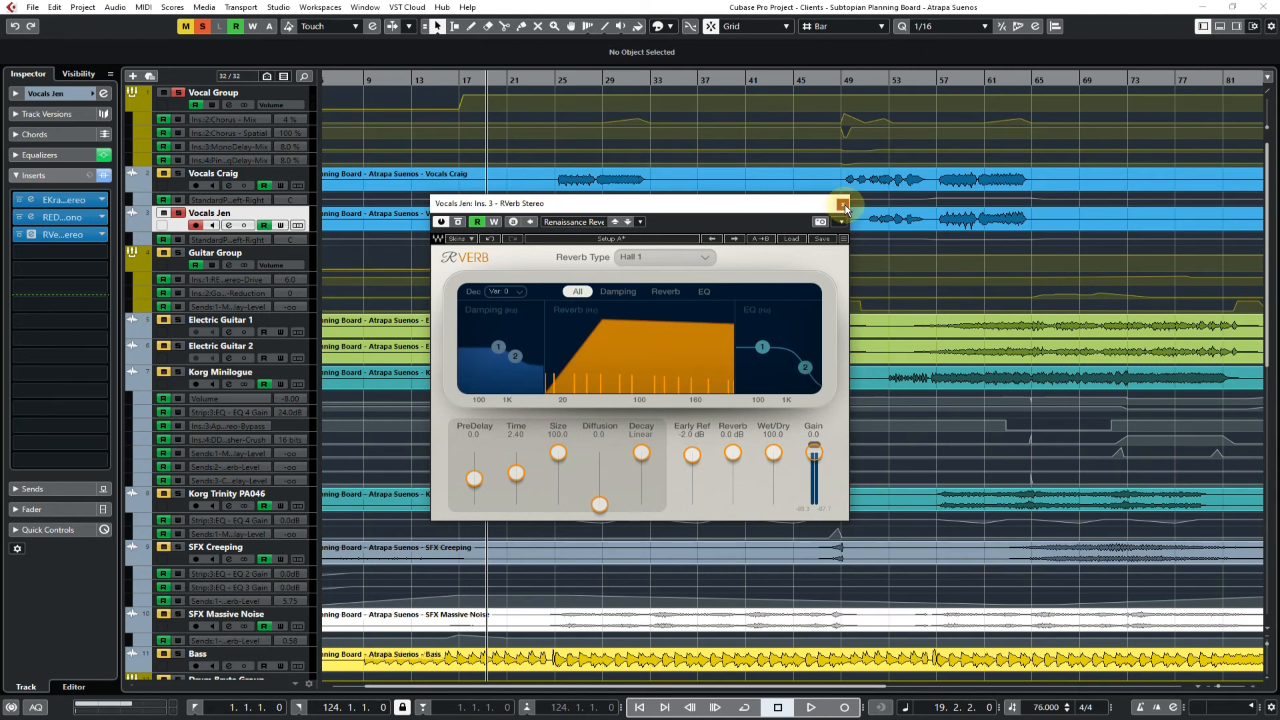
{"action": "left_click", "coordinate": [64, 235]}
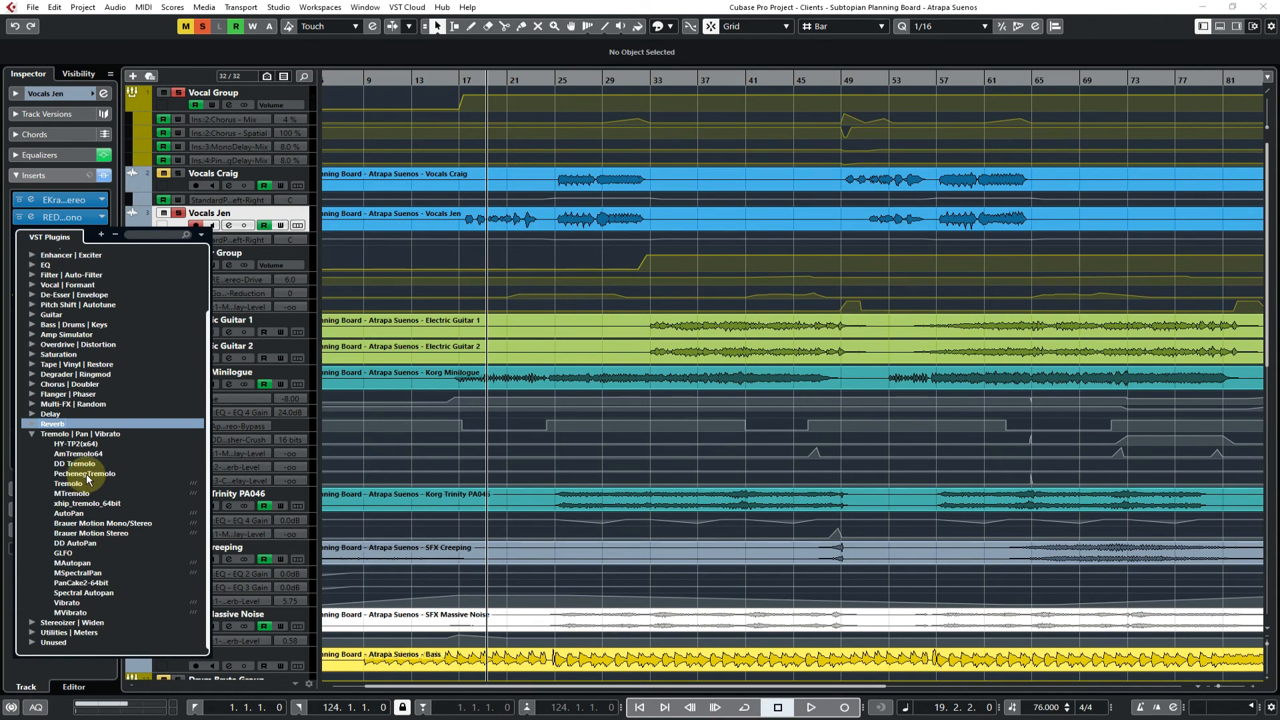
{"action": "left_click", "coordinate": [86, 474]}
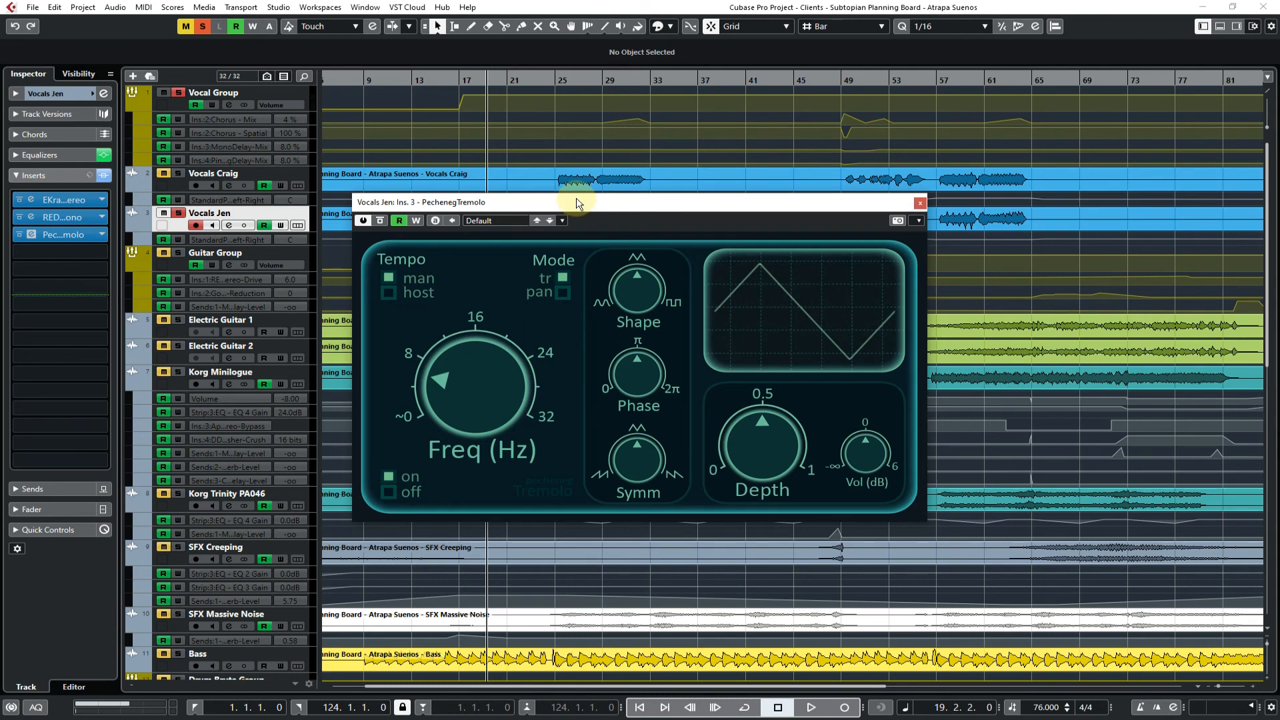
{"action": "left_click_drag", "start_coordinate": [578, 204], "coordinate": [575, 259]}
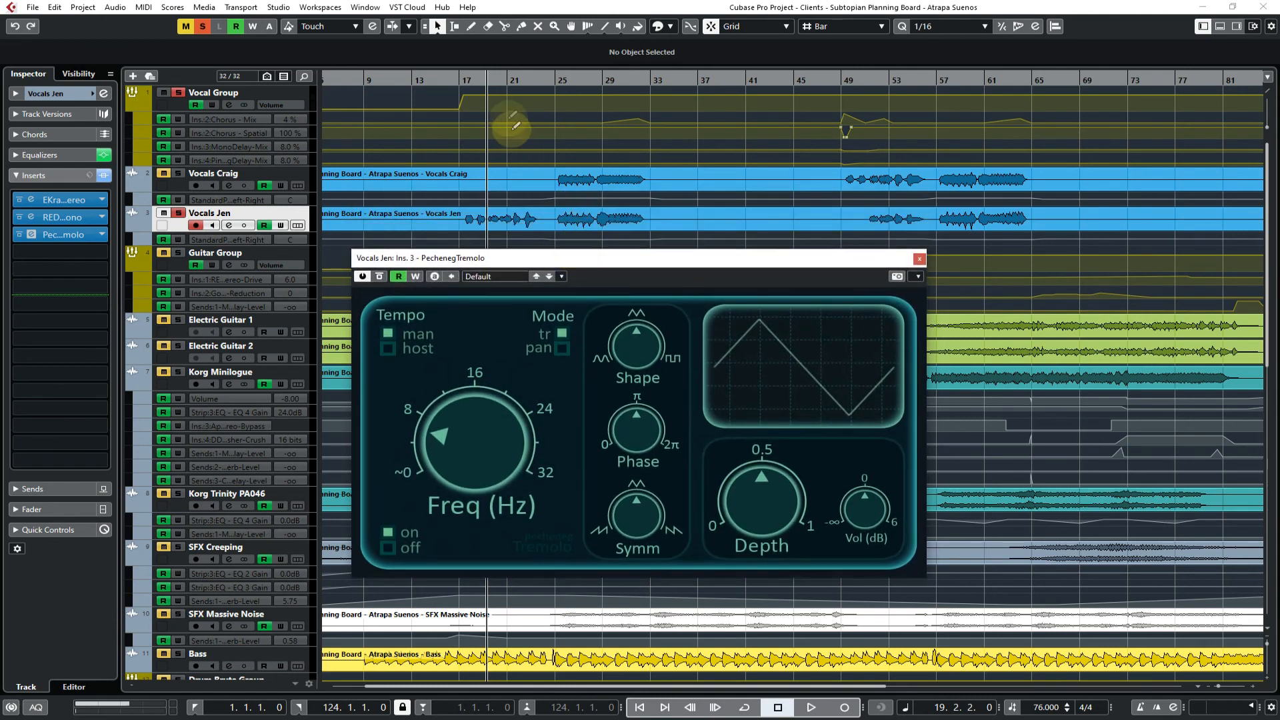
Audition PechenegTremolo from bar 18 with a squarer Shape, vary the Freq knob, and return the Shape to a triangle wave
{"action": "left_click", "coordinate": [469, 82]}
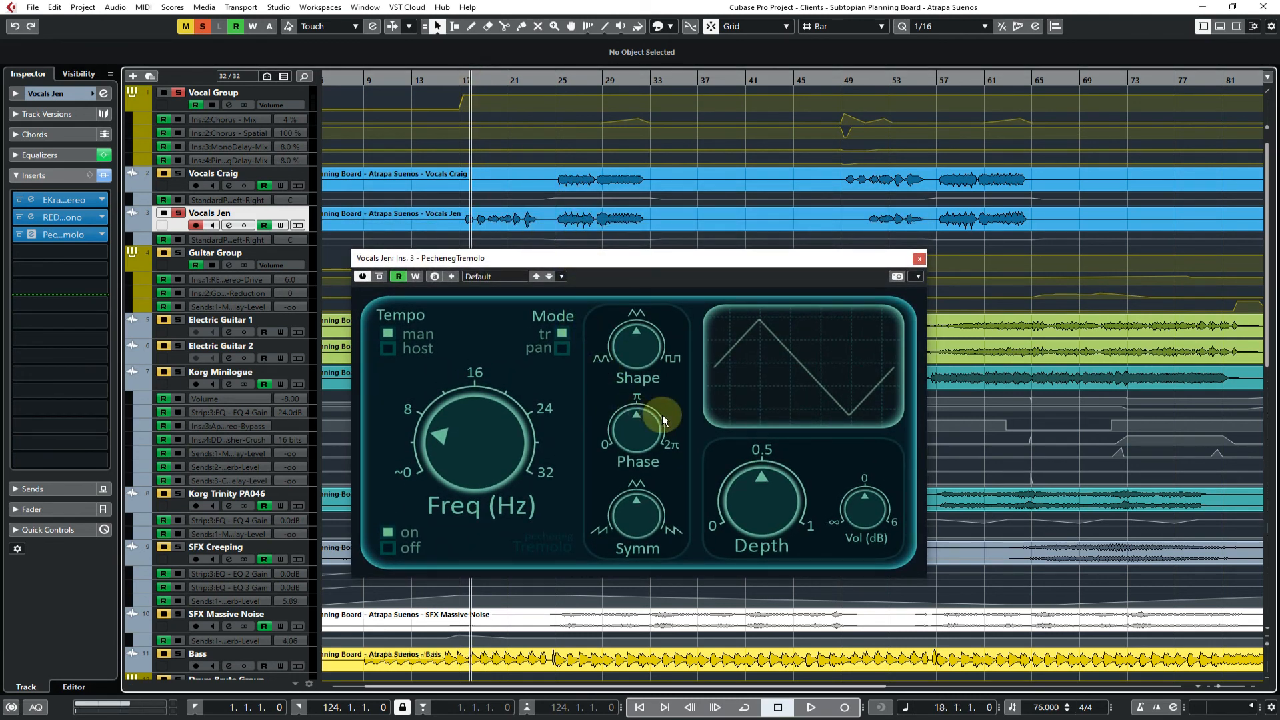
{"action": "left_click_drag", "start_coordinate": [629, 358], "coordinate": [634, 137]}
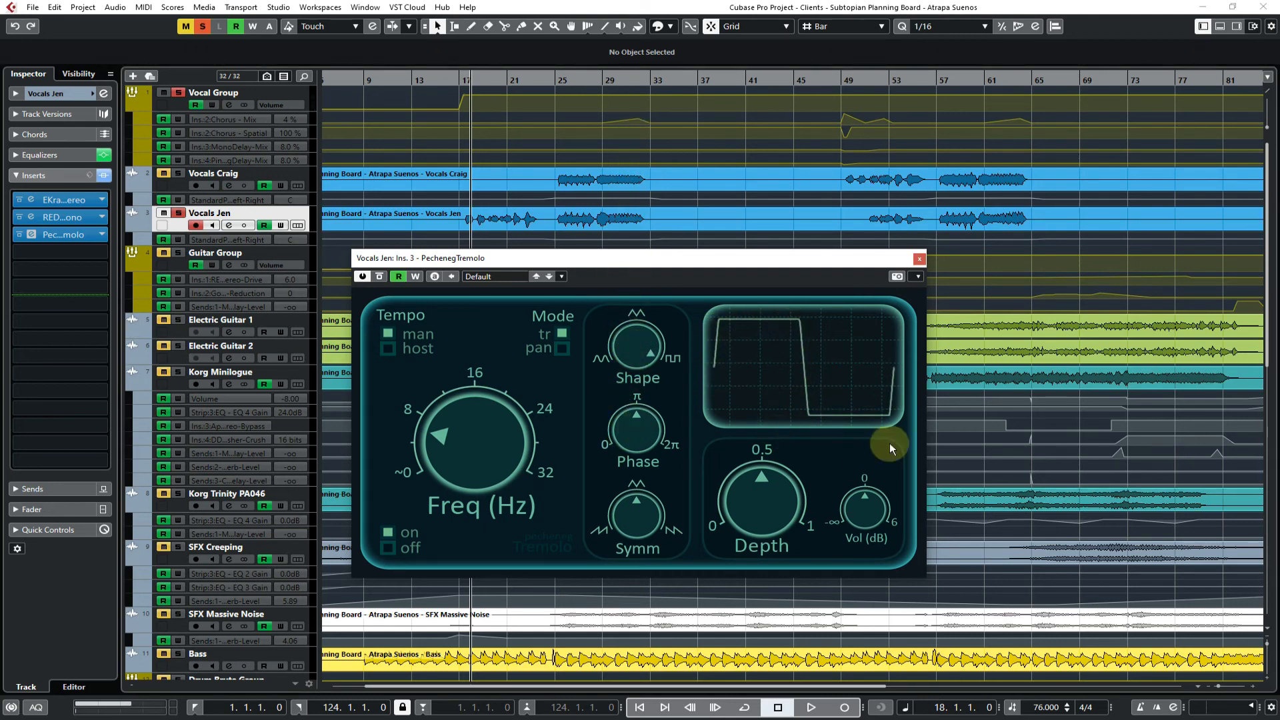
{"action": "key", "text": "space"}
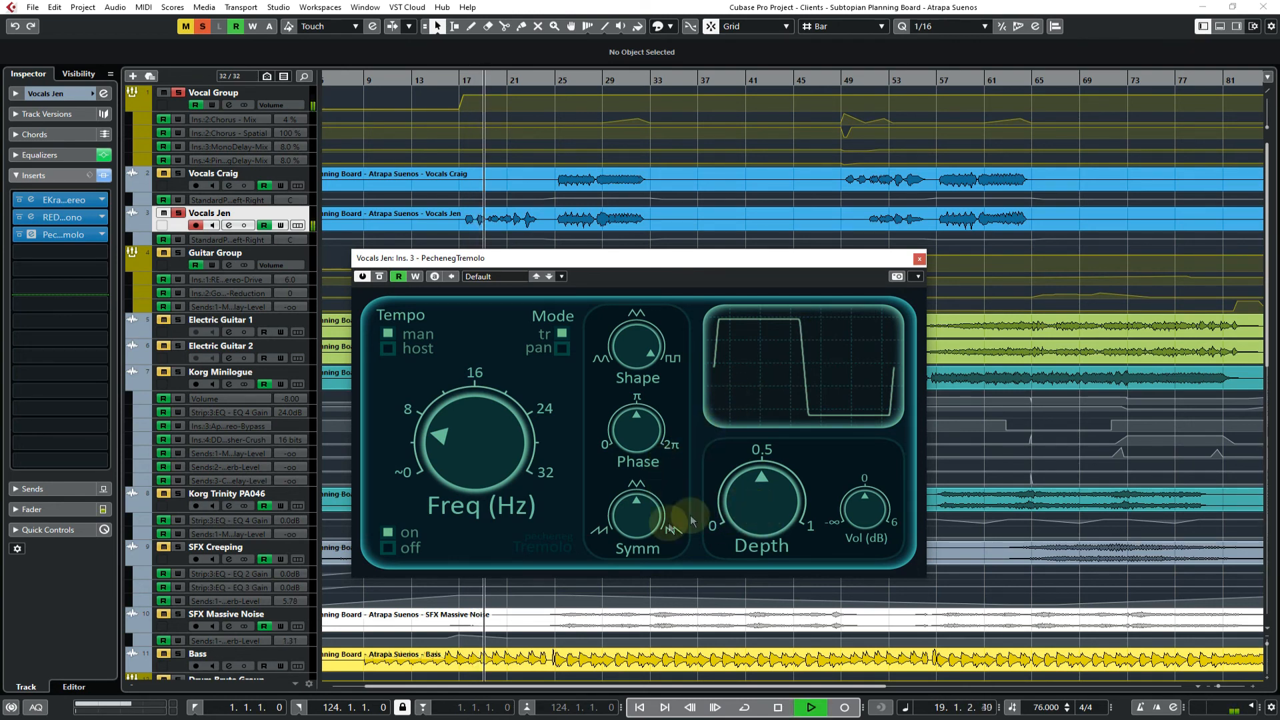
{"action": "left_click_drag", "start_coordinate": [482, 463], "coordinate": [481, 425]}
{"action": "left_click_drag", "start_coordinate": [483, 337], "coordinate": [474, 453]}
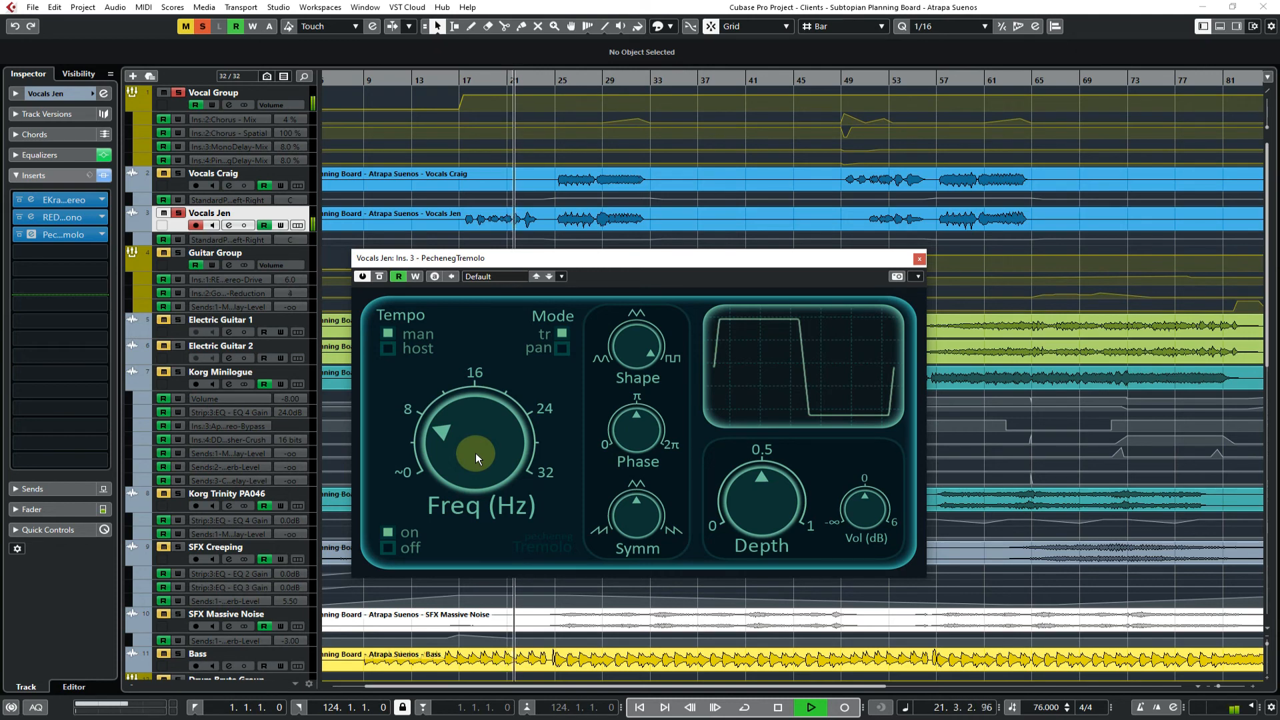
{"action": "left_click_drag", "start_coordinate": [627, 341], "coordinate": [629, 460]}
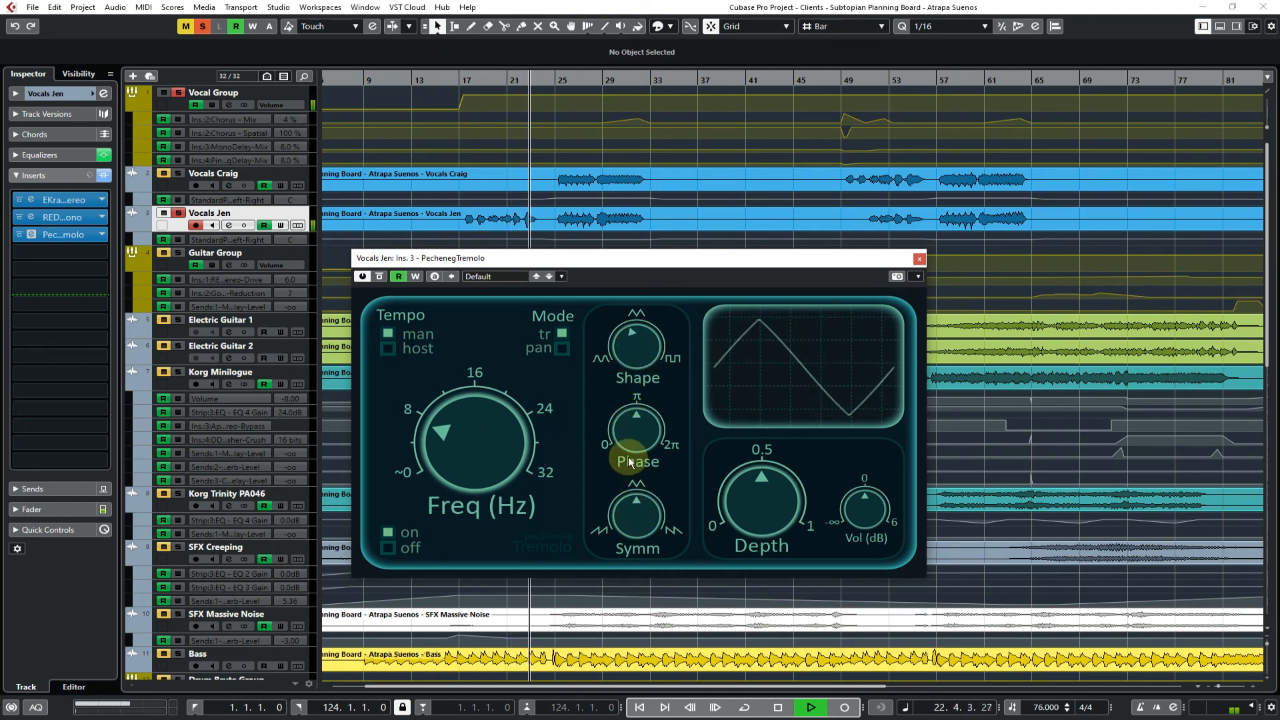
Select Vocal Group and load AutoPan from the Tremolo | Pan | Vibrato category into its fifth insert
{"action": "left_click", "coordinate": [68, 257]}
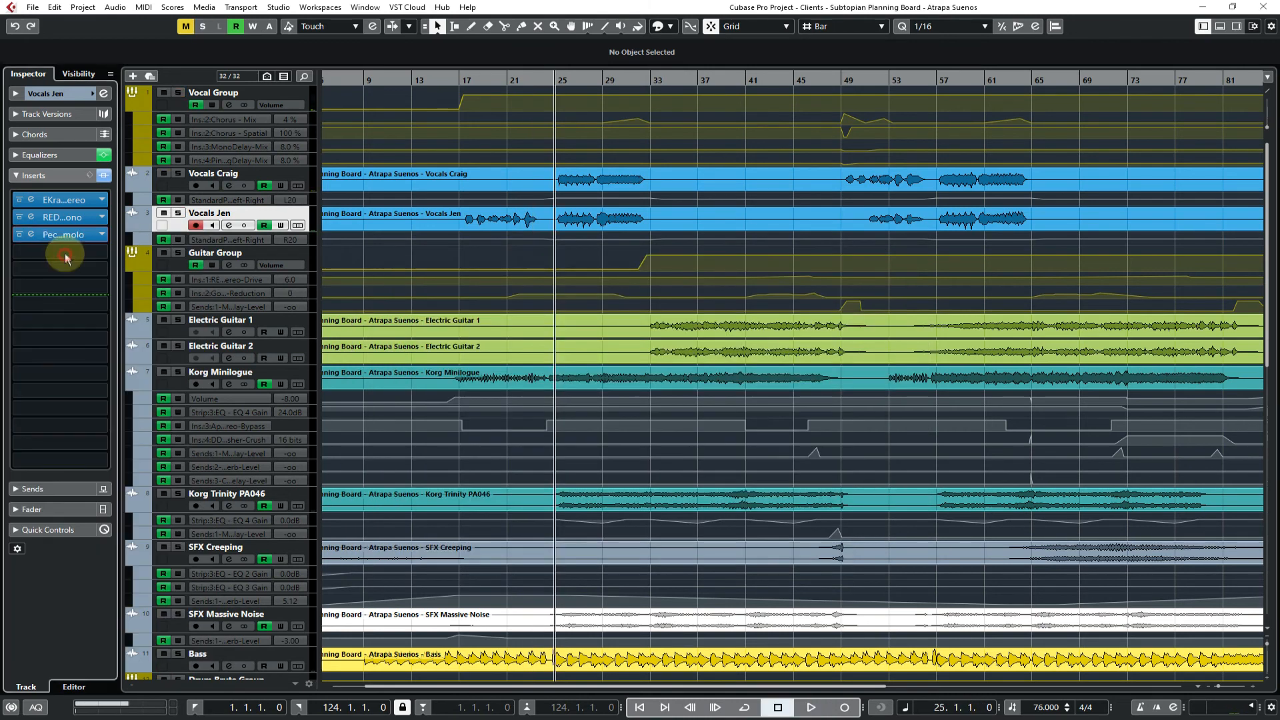
{"action": "left_click", "coordinate": [175, 109]}
{"action": "left_click", "coordinate": [77, 231]}
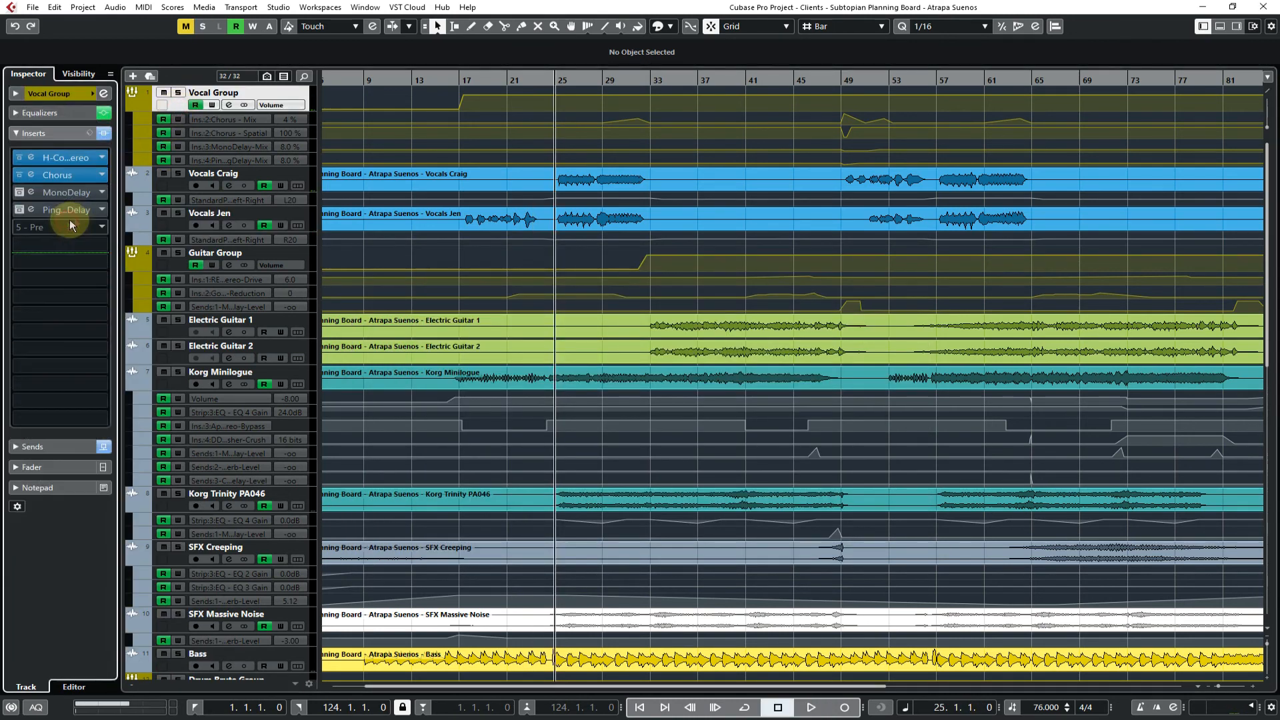
{"action": "left_click", "coordinate": [102, 226]}
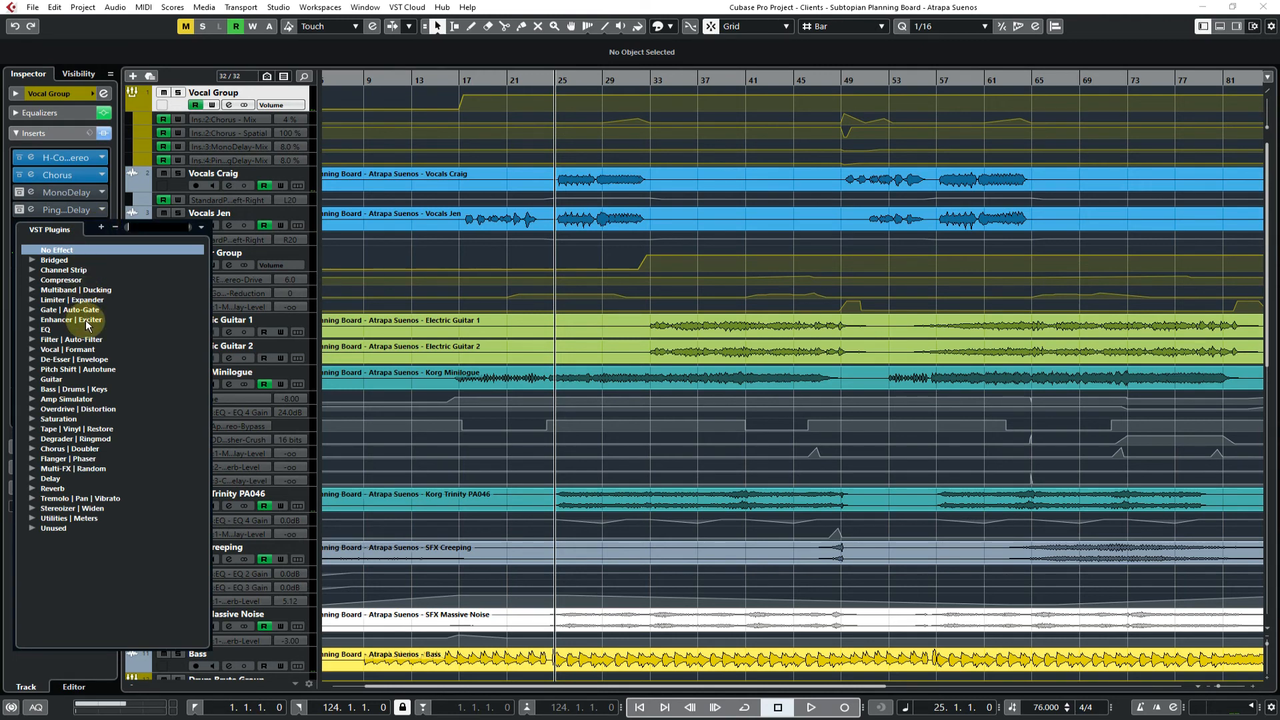
{"action": "left_click", "coordinate": [35, 500]}
{"action": "left_click", "coordinate": [88, 566]}
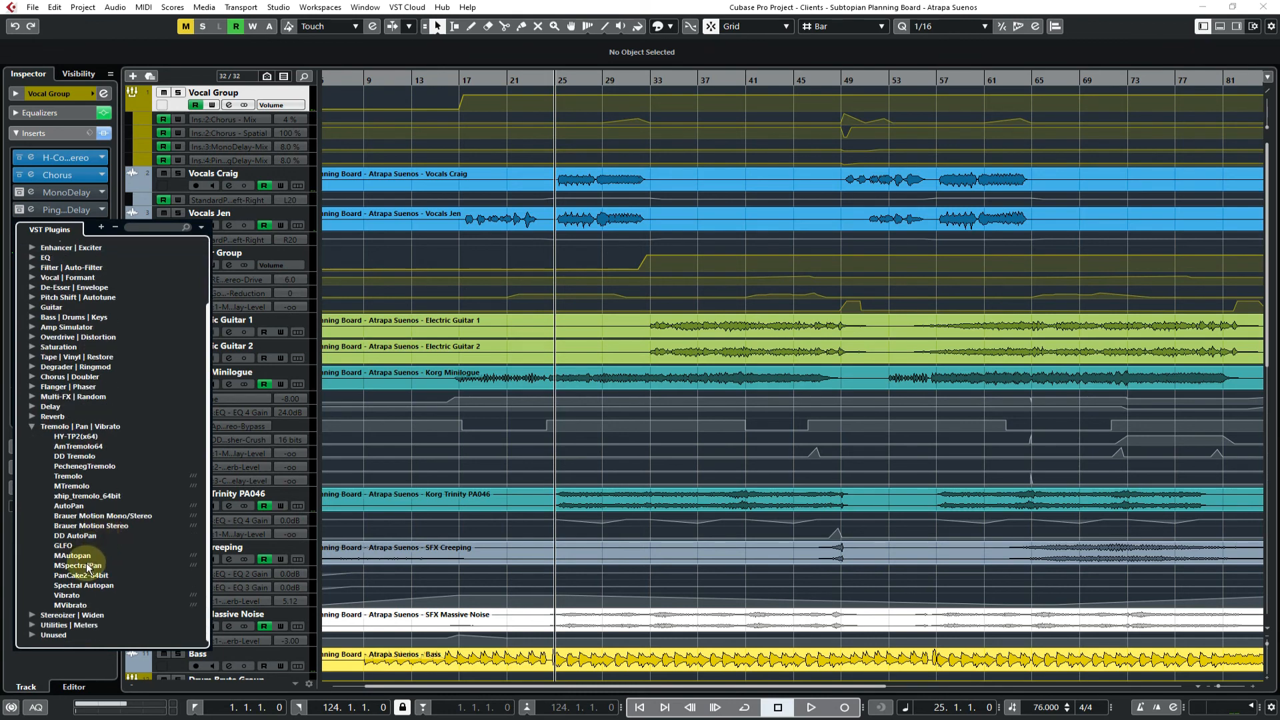
{"action": "left_click", "coordinate": [69, 505]}
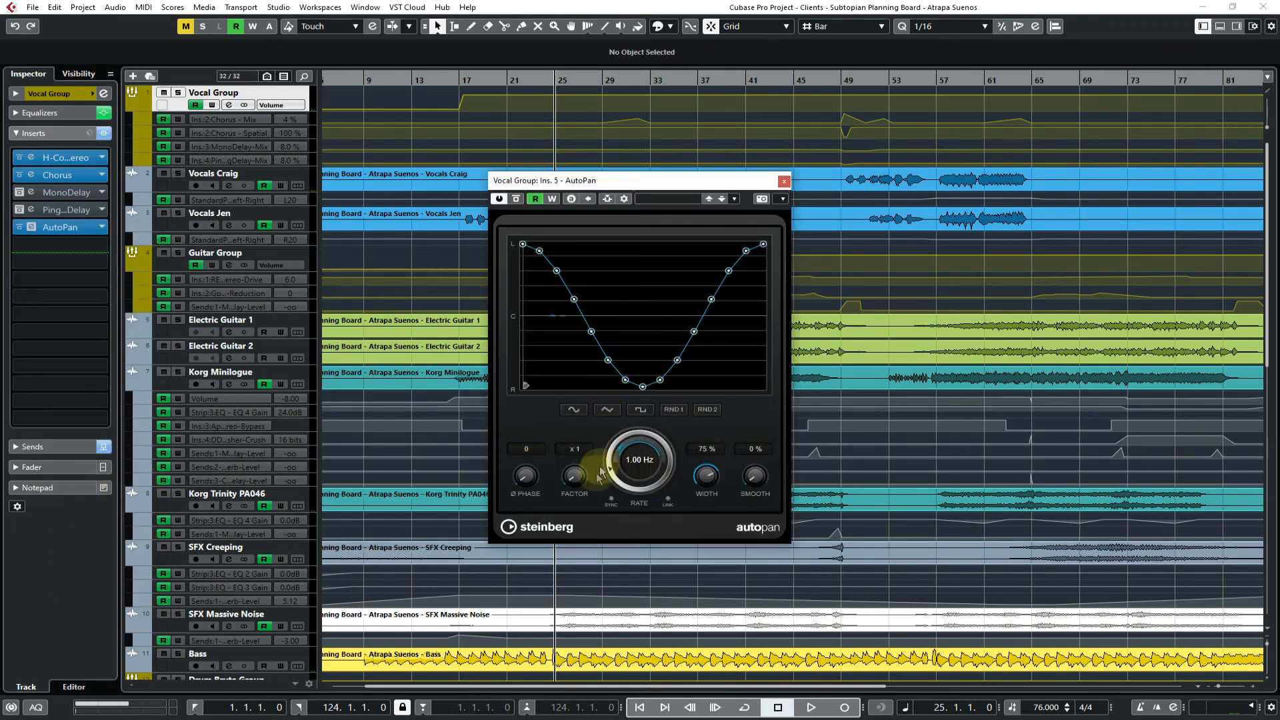
Sync the AutoPan rate to tempo, set the width to 100 % while auditioning the vocals, then stop playback and close the plug-in
{"action": "left_click", "coordinate": [613, 502]}
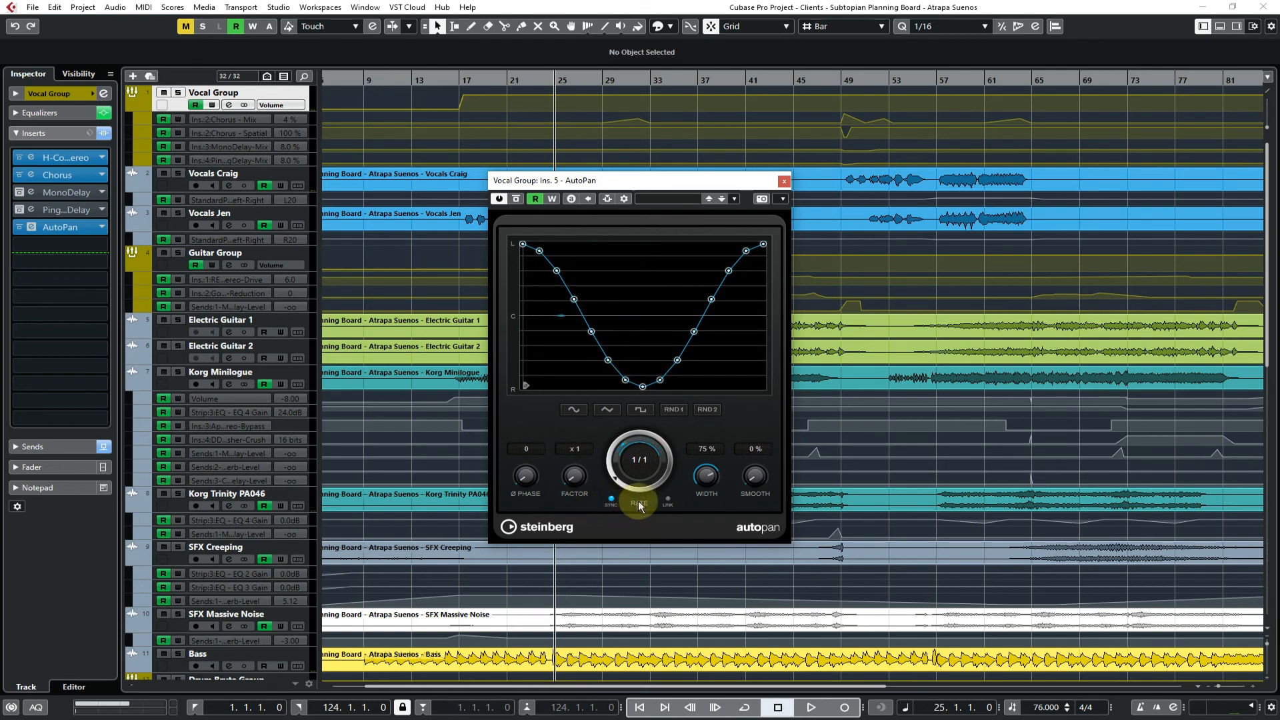
{"action": "key", "text": "space"}
{"action": "left_click", "coordinate": [642, 475]}
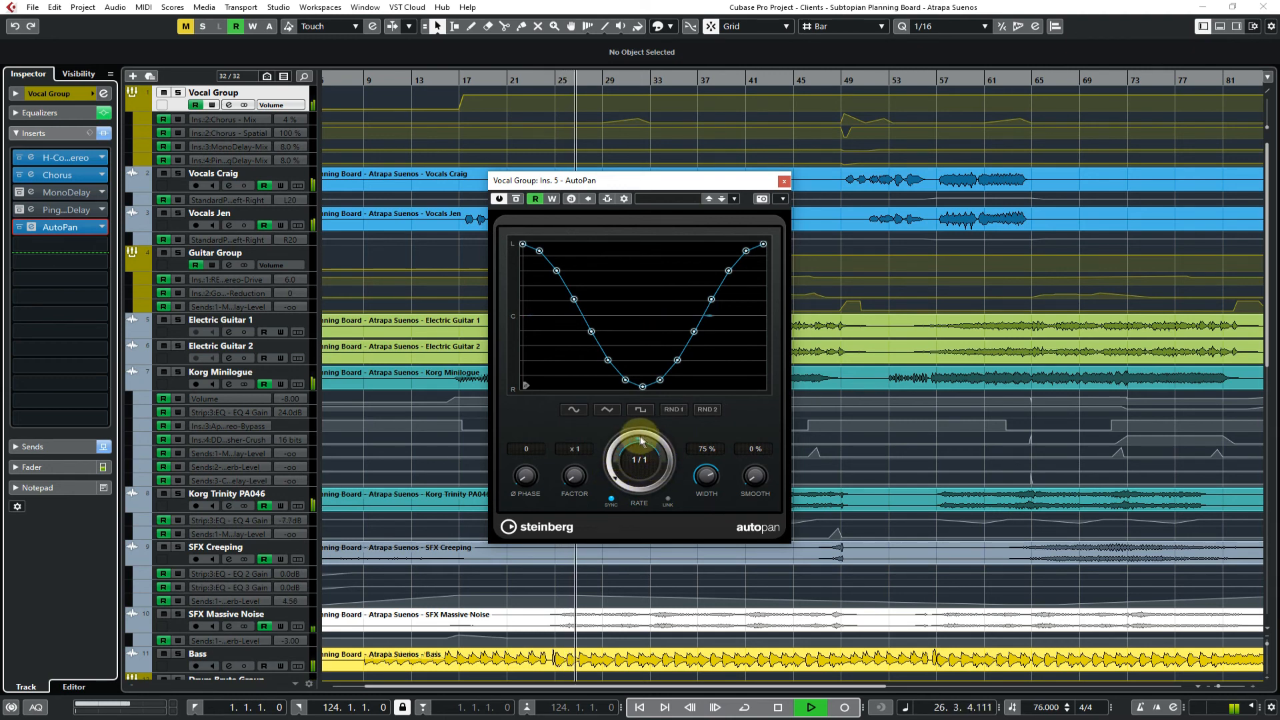
{"action": "left_click_drag", "start_coordinate": [704, 475], "coordinate": [719, 398]}
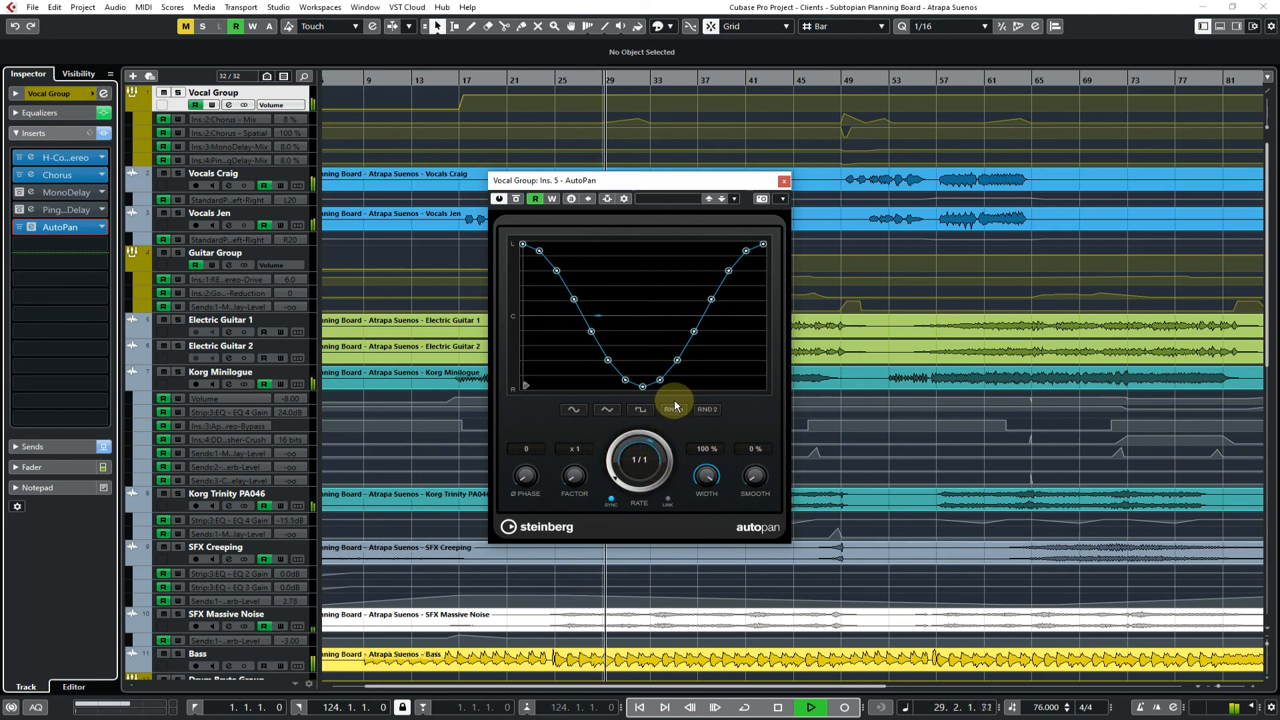
{"action": "key", "text": "space"}
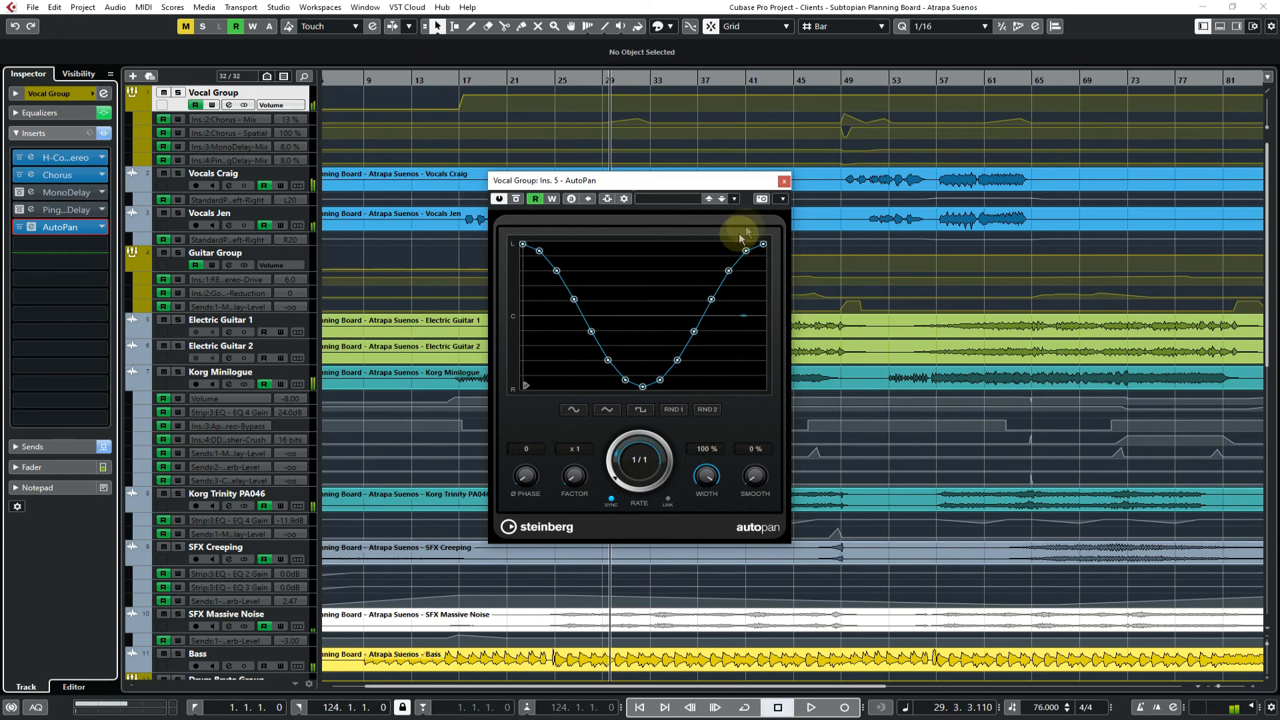
{"action": "left_click", "coordinate": [782, 183]}
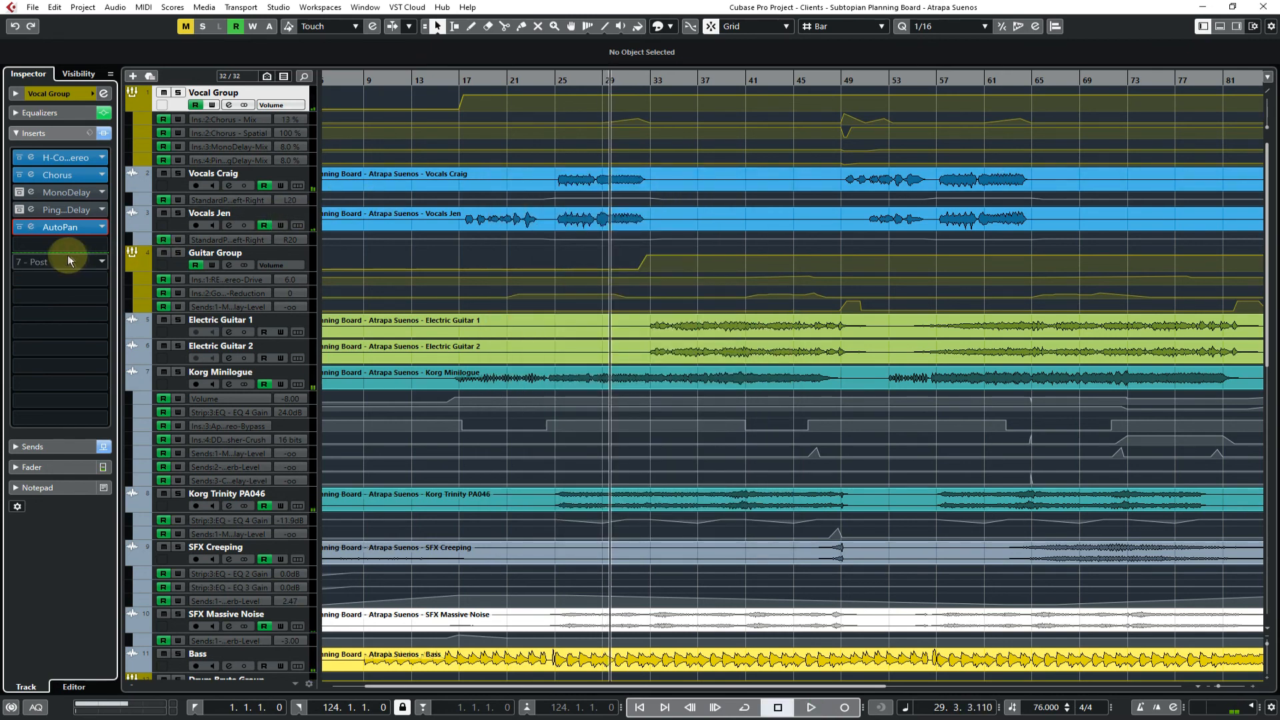
Open the plug-in list for Vocal Group's sixth insert and browse the Stereoizer | Widen category
{"action": "mouse_move", "coordinate": [94, 239]}
{"action": "left_mouse_down"}
{"action": "mouse_move", "coordinate": [95, 256]}
{"action": "mouse_move", "coordinate": [104, 245]}
{"action": "left_mouse_up"}
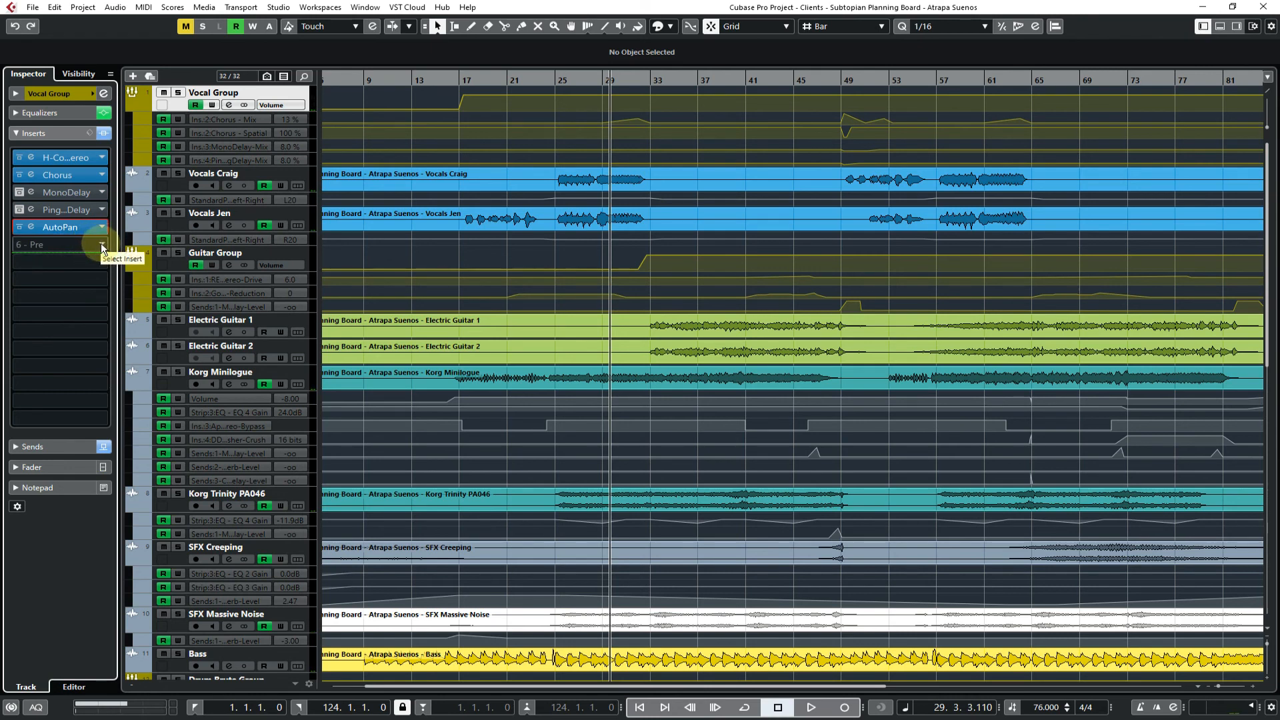
{"action": "left_click", "coordinate": [104, 246]}
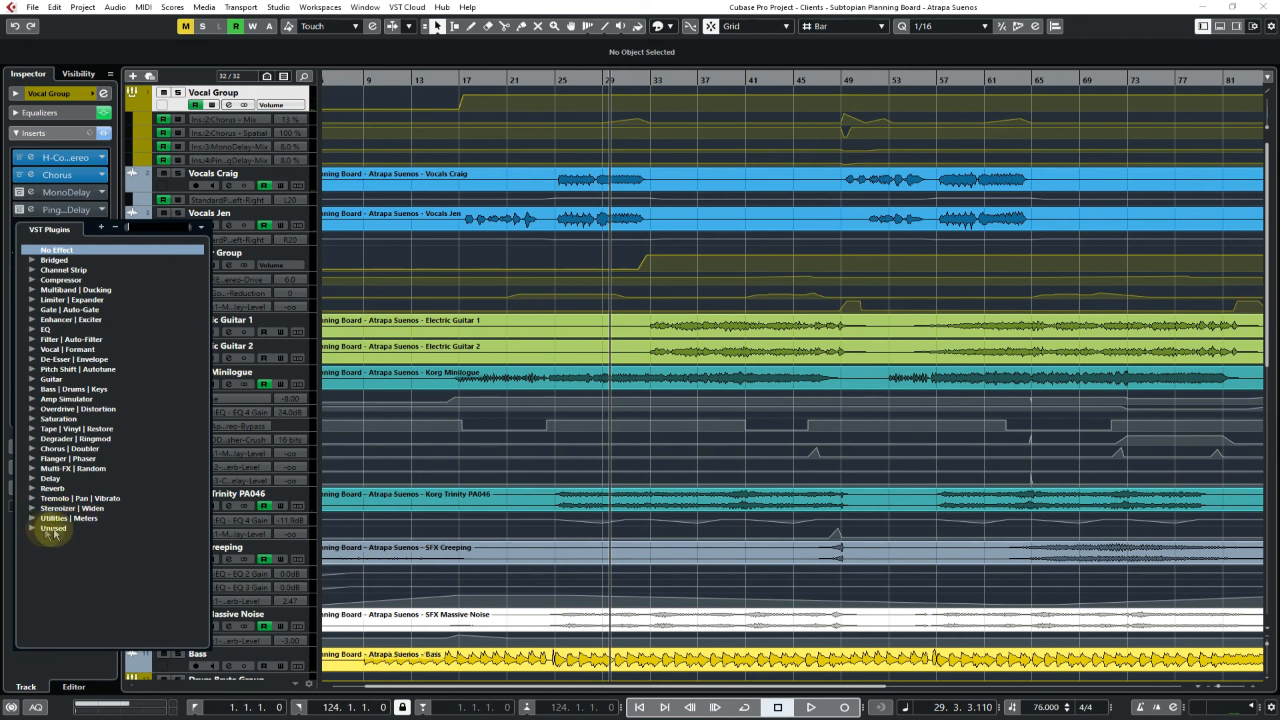
{"action": "left_click", "coordinate": [32, 509]}
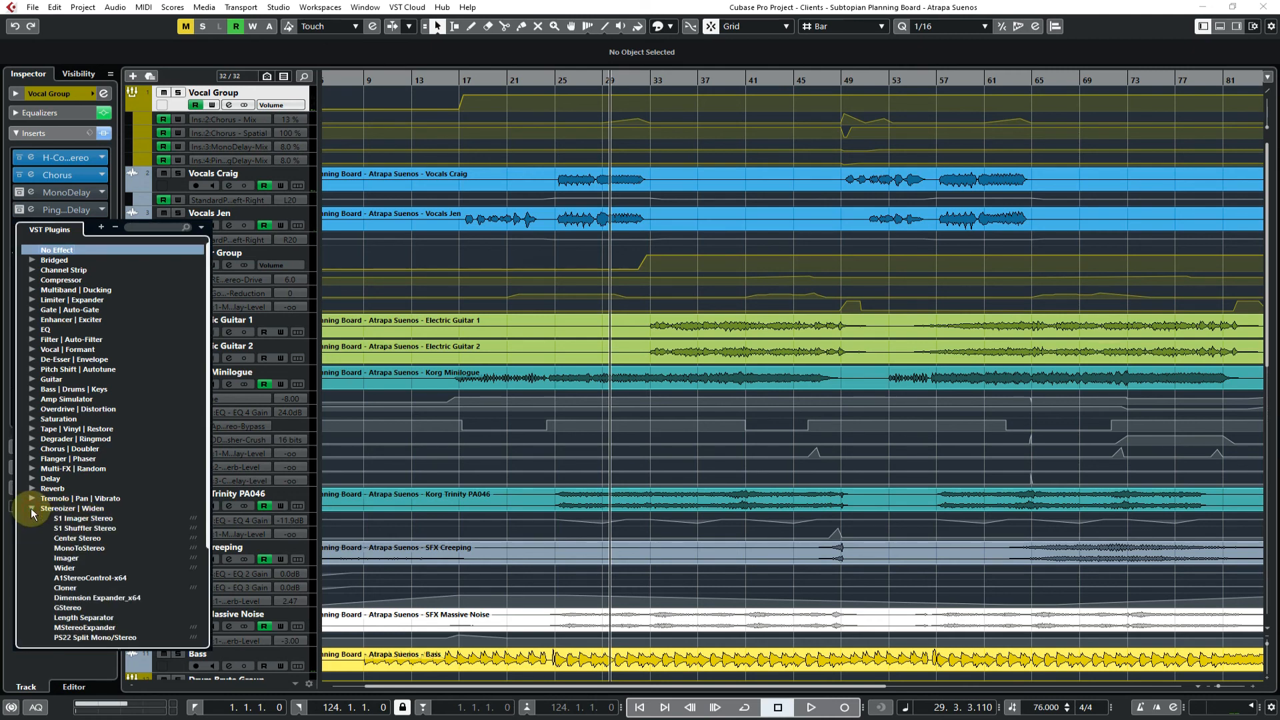
{"action": "scroll", "coordinate": [109, 527], "scroll_direction": "down", "scroll_amount": 3}
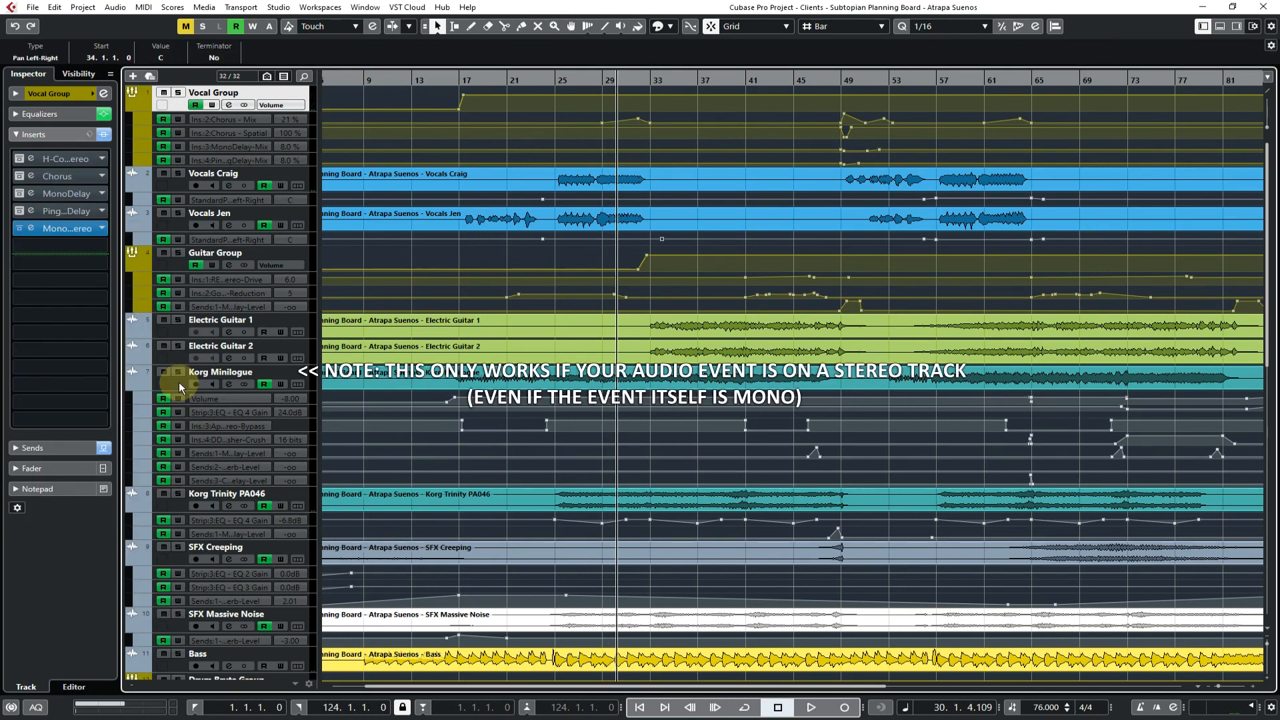
Select and solo Korg Minilogue, place the playback cursor at bar 16, and bypass all of the track's active inserts
{"action": "left_click", "coordinate": [179, 382]}
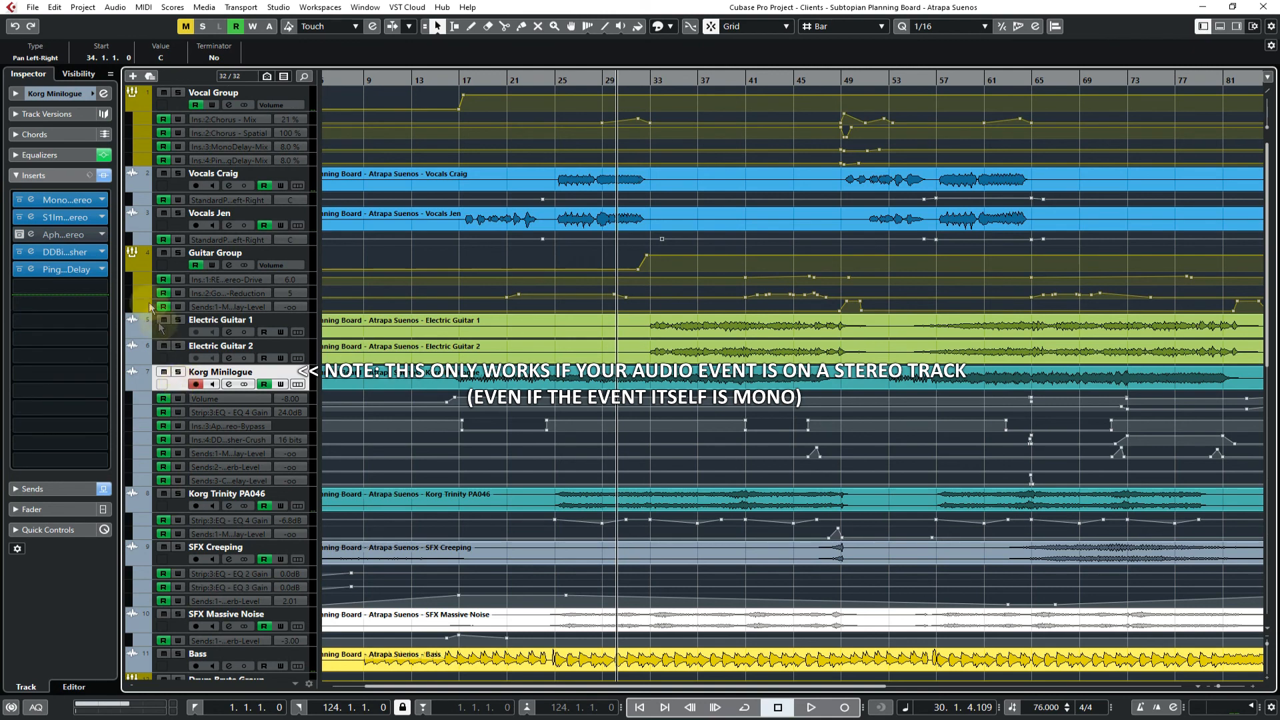
{"action": "left_click", "coordinate": [178, 374]}
{"action": "left_click", "coordinate": [446, 80]}
{"action": "left_click", "coordinate": [19, 269]}
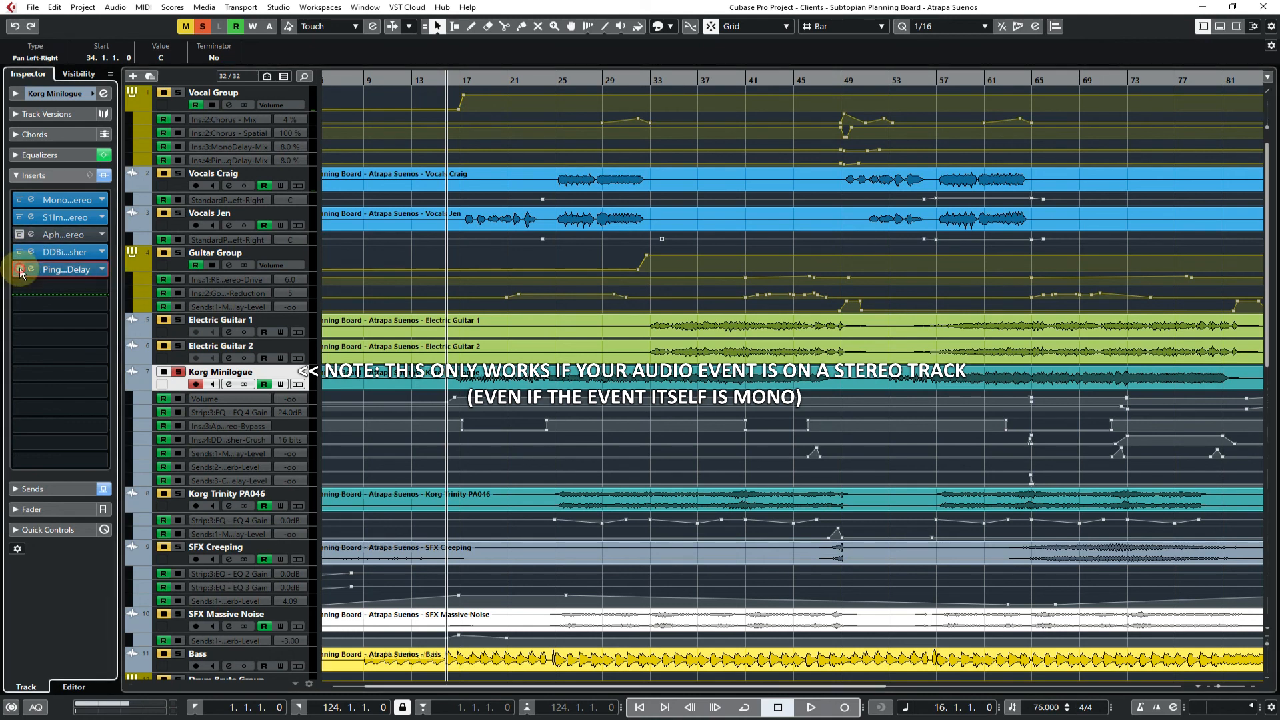
{"action": "left_click", "coordinate": [19, 252]}
{"action": "left_click", "coordinate": [20, 216]}
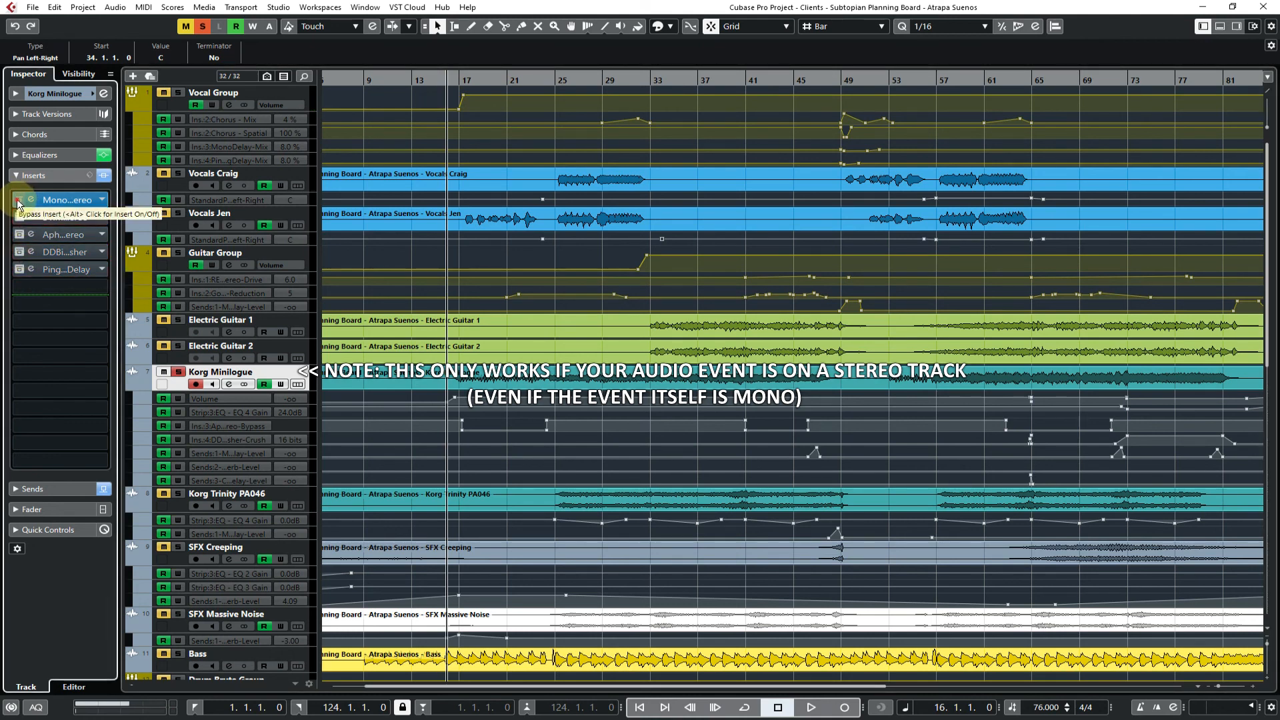
{"action": "left_click", "coordinate": [19, 200]}
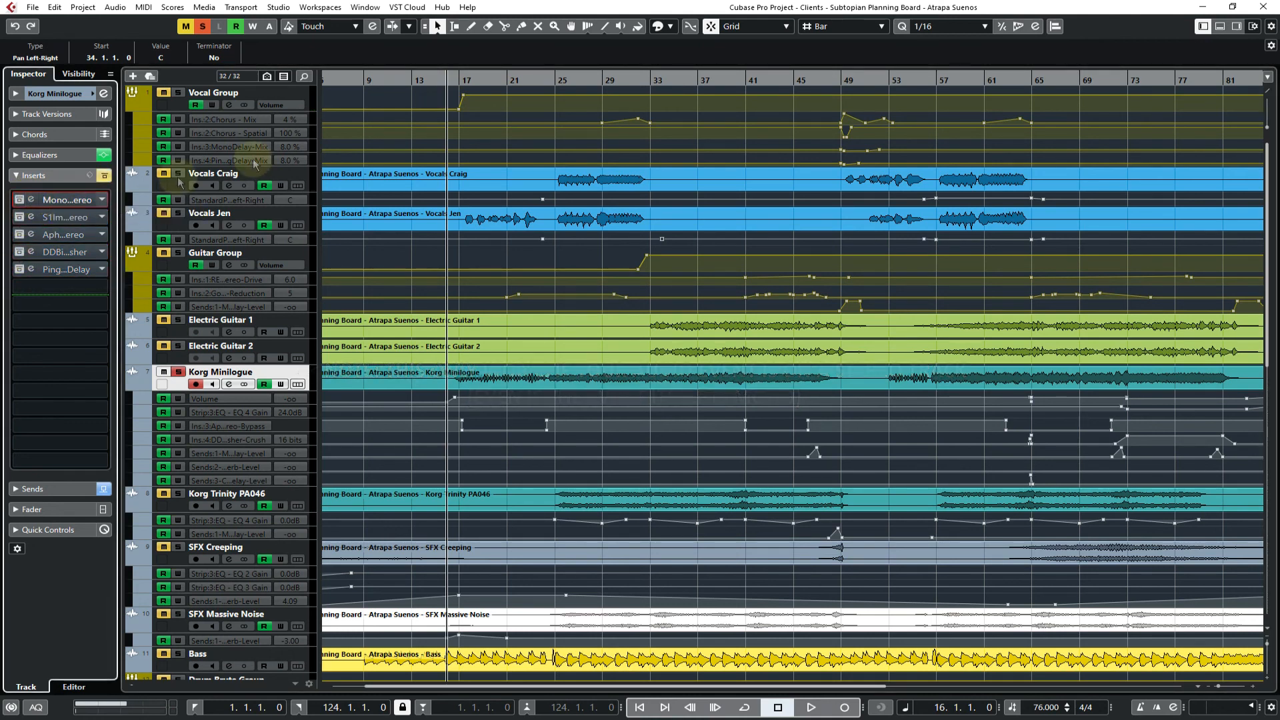
Play the soloed Korg Minilogue without its inserts, then open MonoToStereo and turn off its bypass
{"action": "key", "text": "space"}
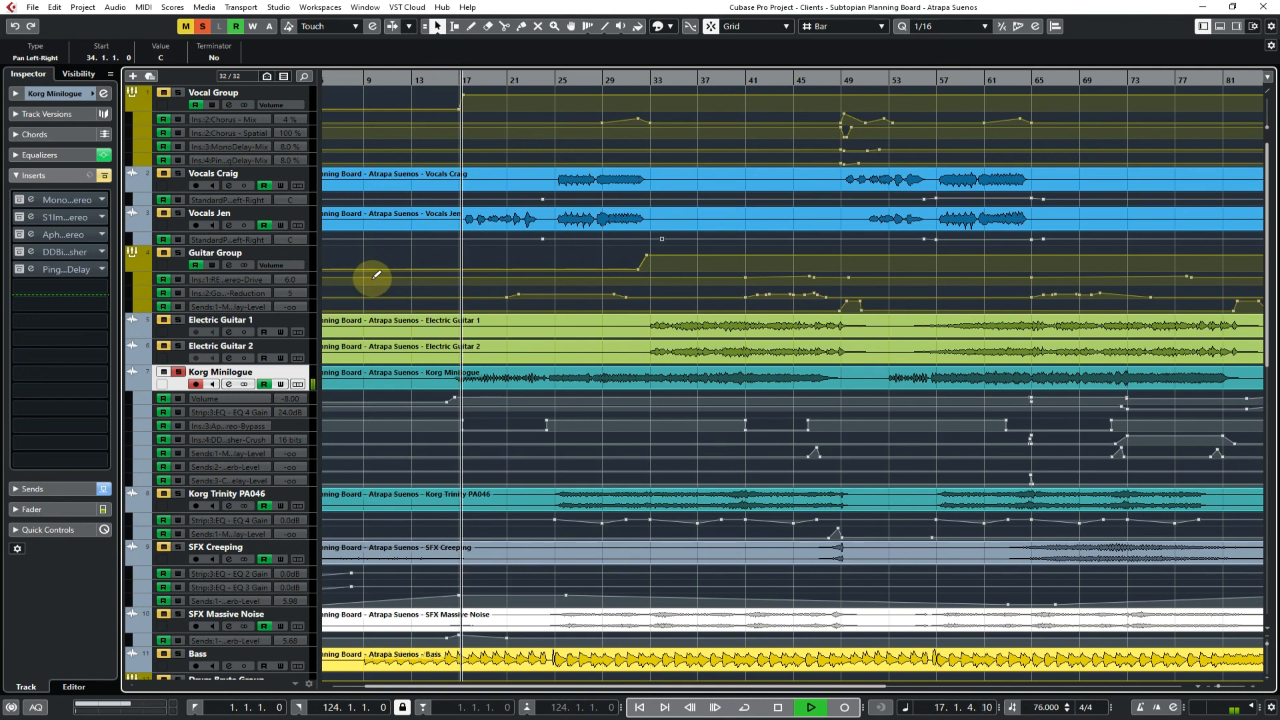
{"action": "left_click", "coordinate": [73, 202]}
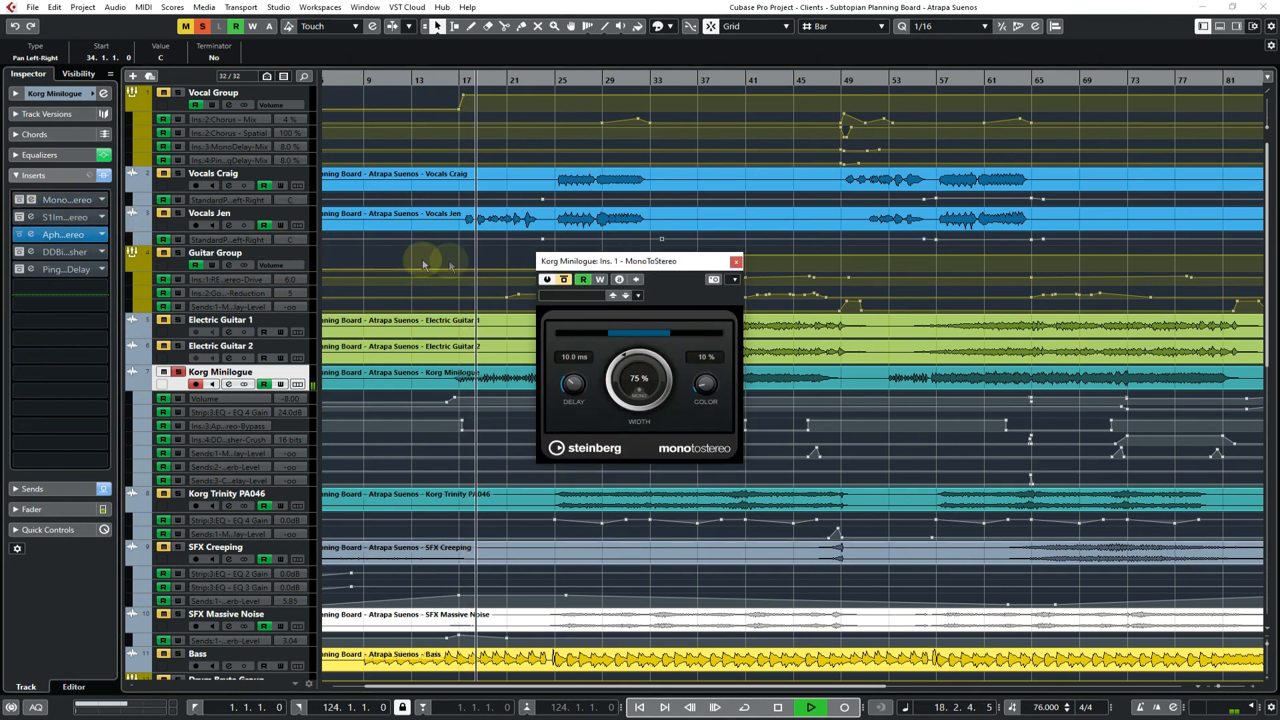
{"action": "left_click", "coordinate": [564, 279]}
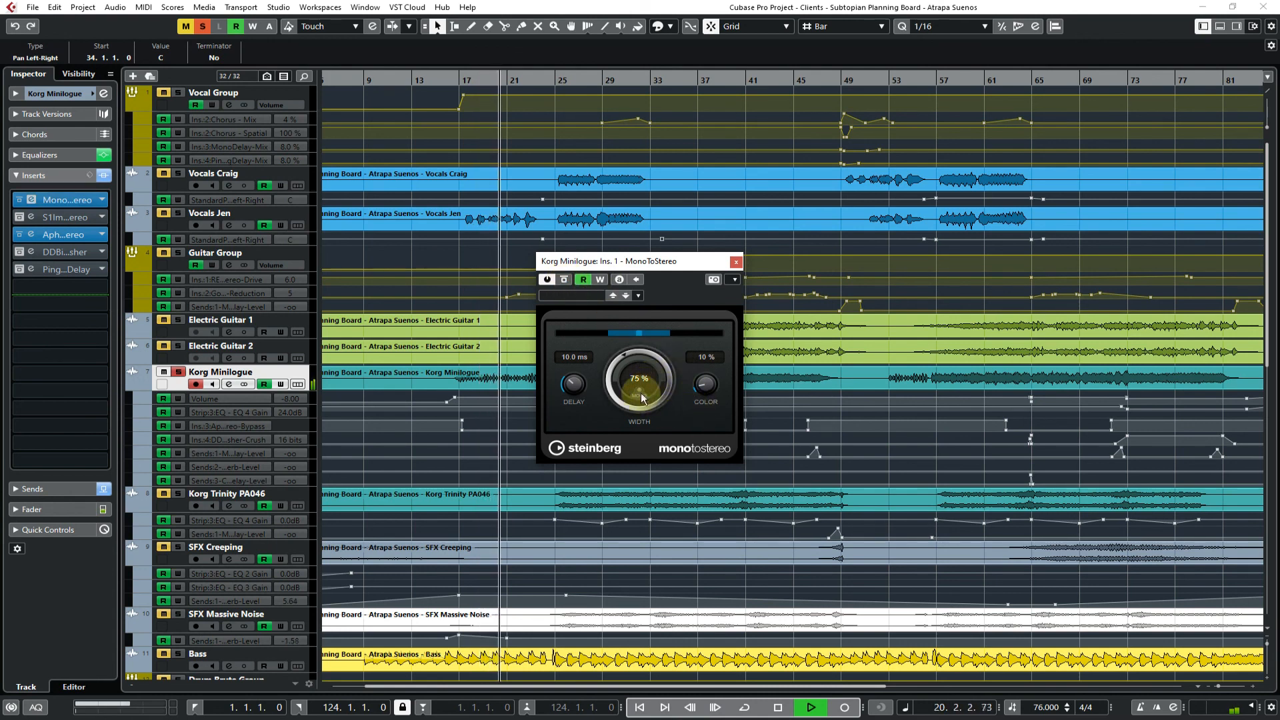
Open S1 Imager Stereo beside MonoToStereo, turn off its bypass, and audition both wideners from bar 16
{"action": "left_click", "coordinate": [75, 218]}
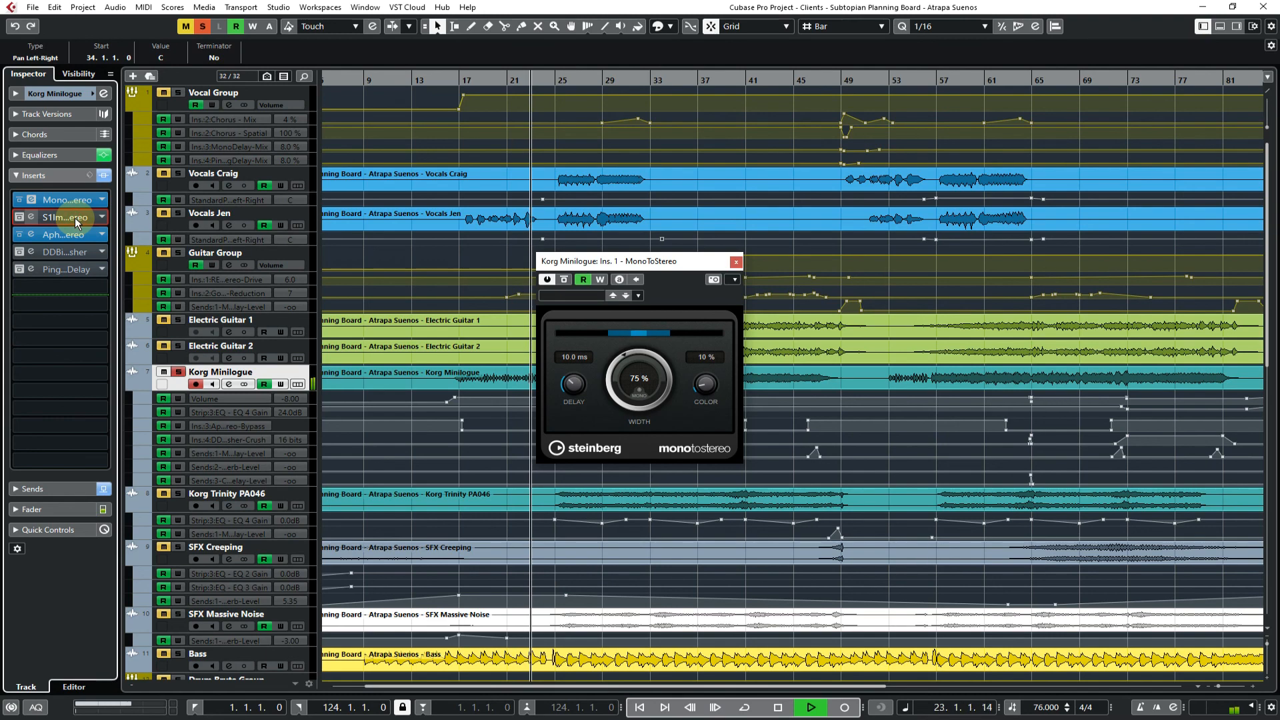
{"action": "left_click_drag", "start_coordinate": [610, 240], "coordinate": [920, 252]}
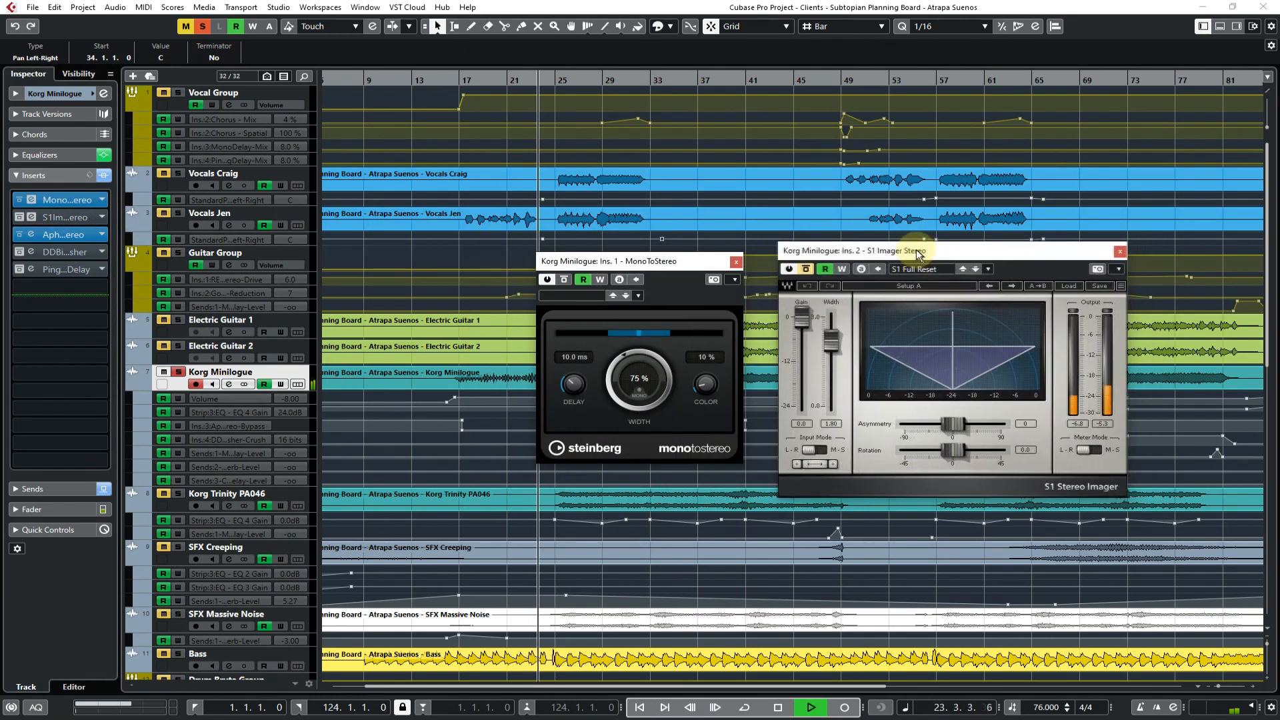
{"action": "key", "text": "space"}
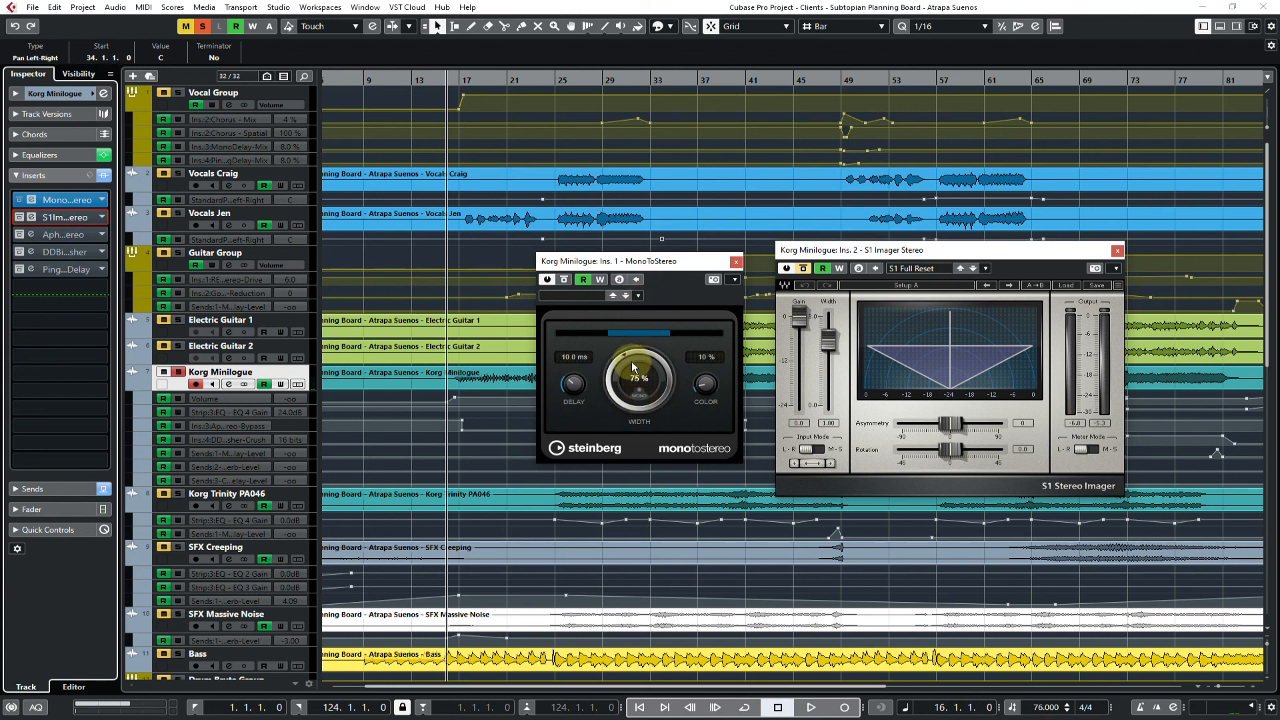
{"action": "left_click", "coordinate": [804, 270]}
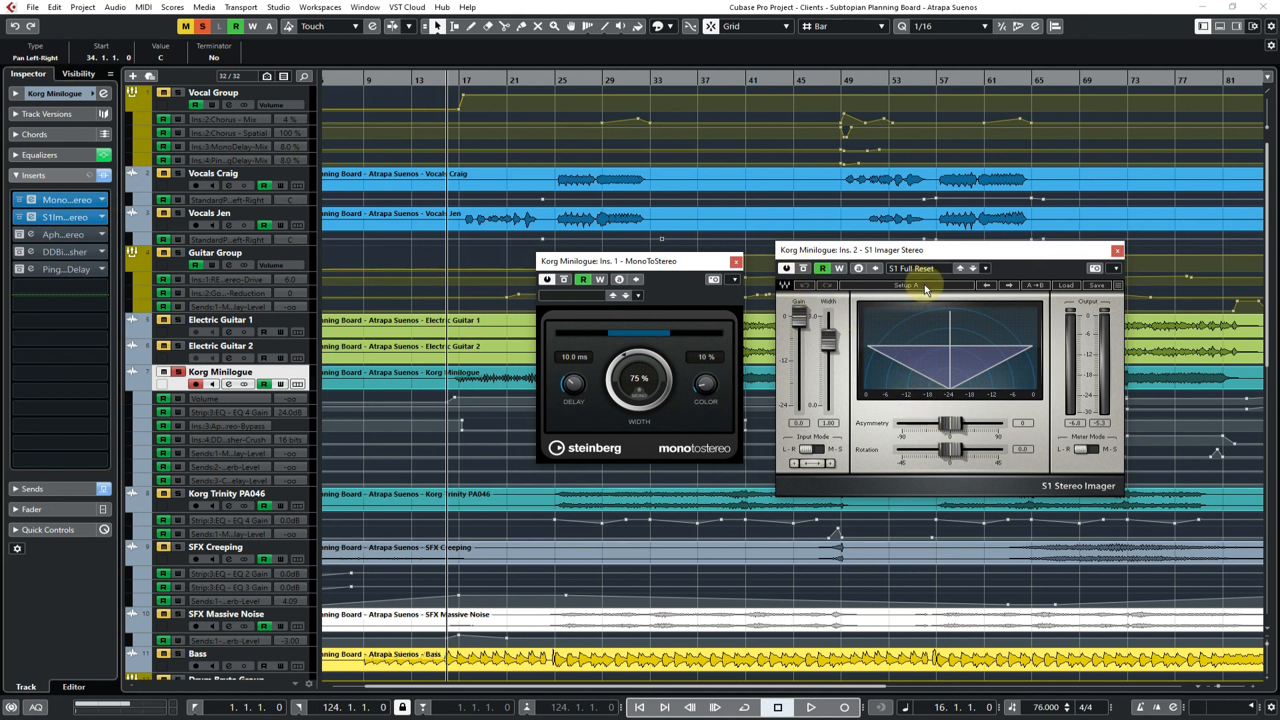
{"action": "left_click", "coordinate": [805, 271]}
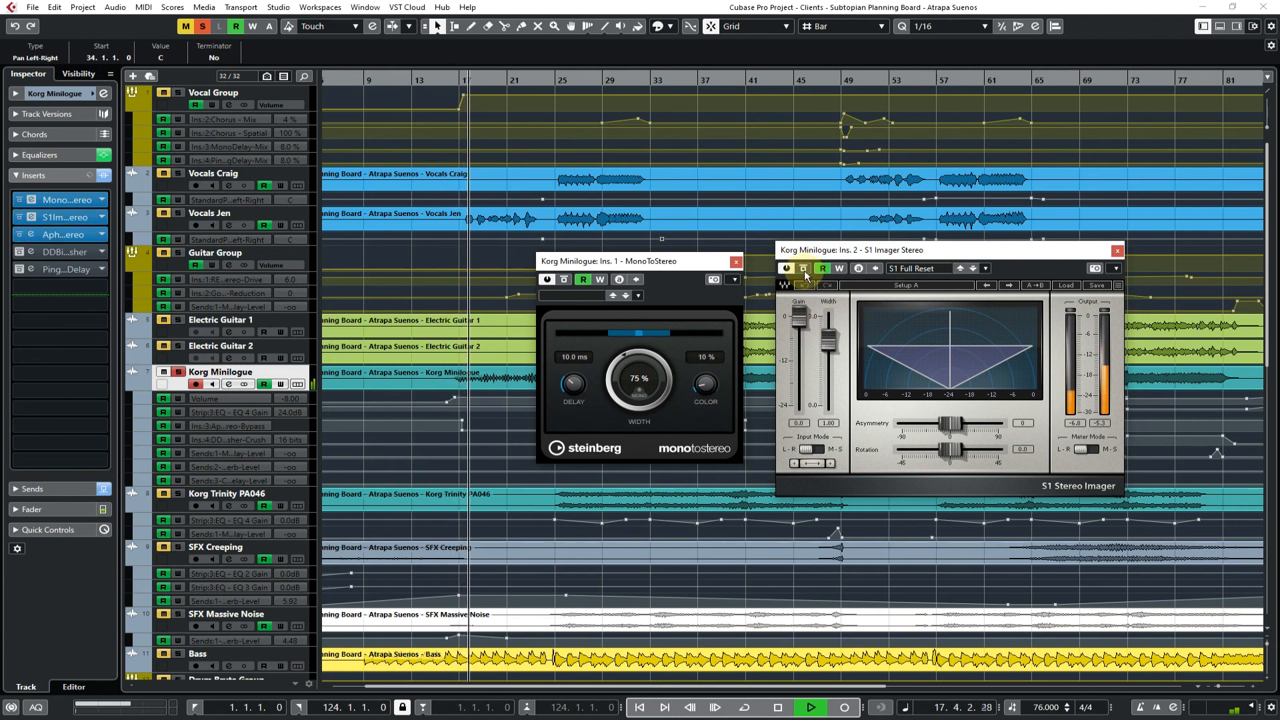
{"action": "left_click", "coordinate": [646, 352]}
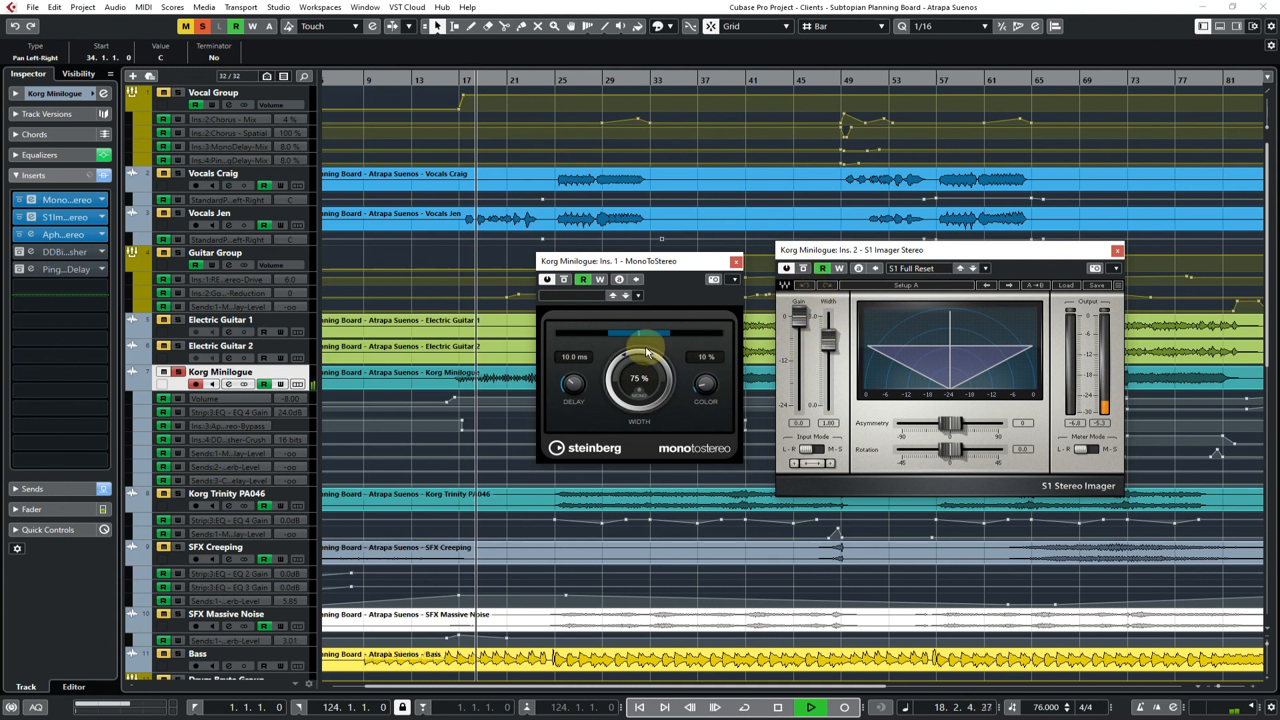
Re-enable the fourth and fifth inserts on Korg Minilogue, the bit crusher and the ping-pong delay
{"action": "left_click", "coordinate": [18, 252]}
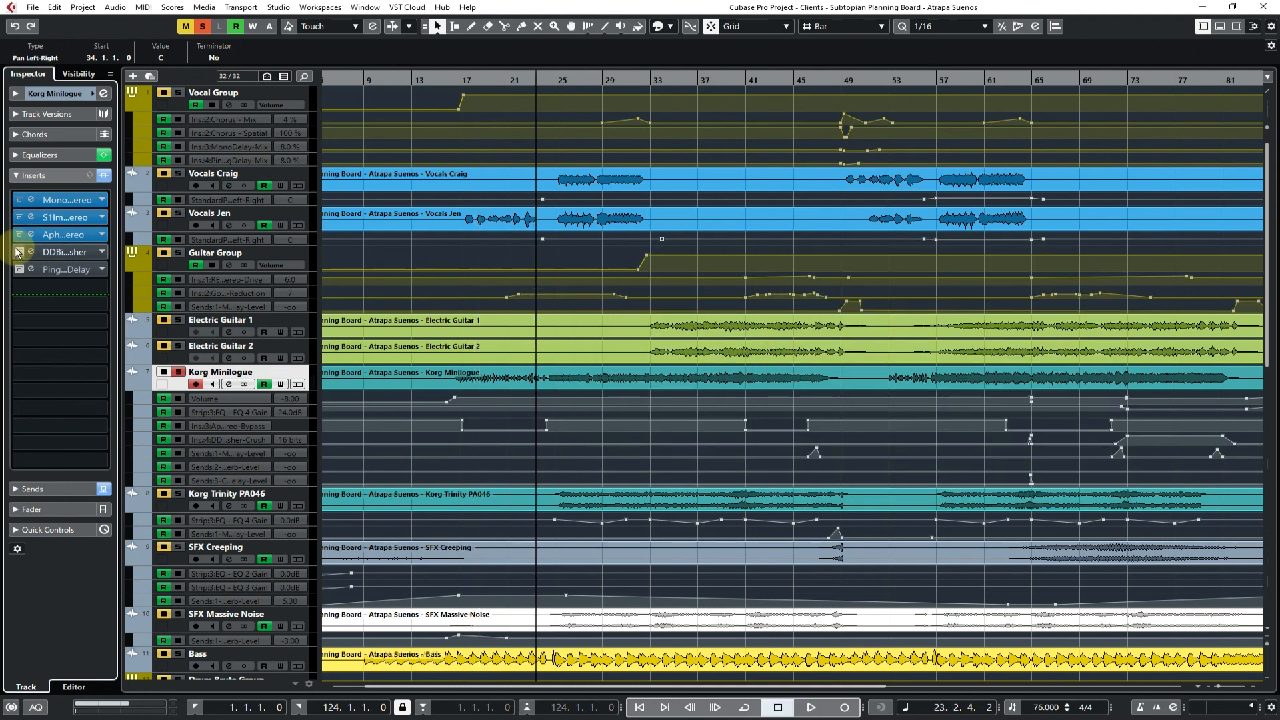
{"action": "left_click", "coordinate": [18, 252]}
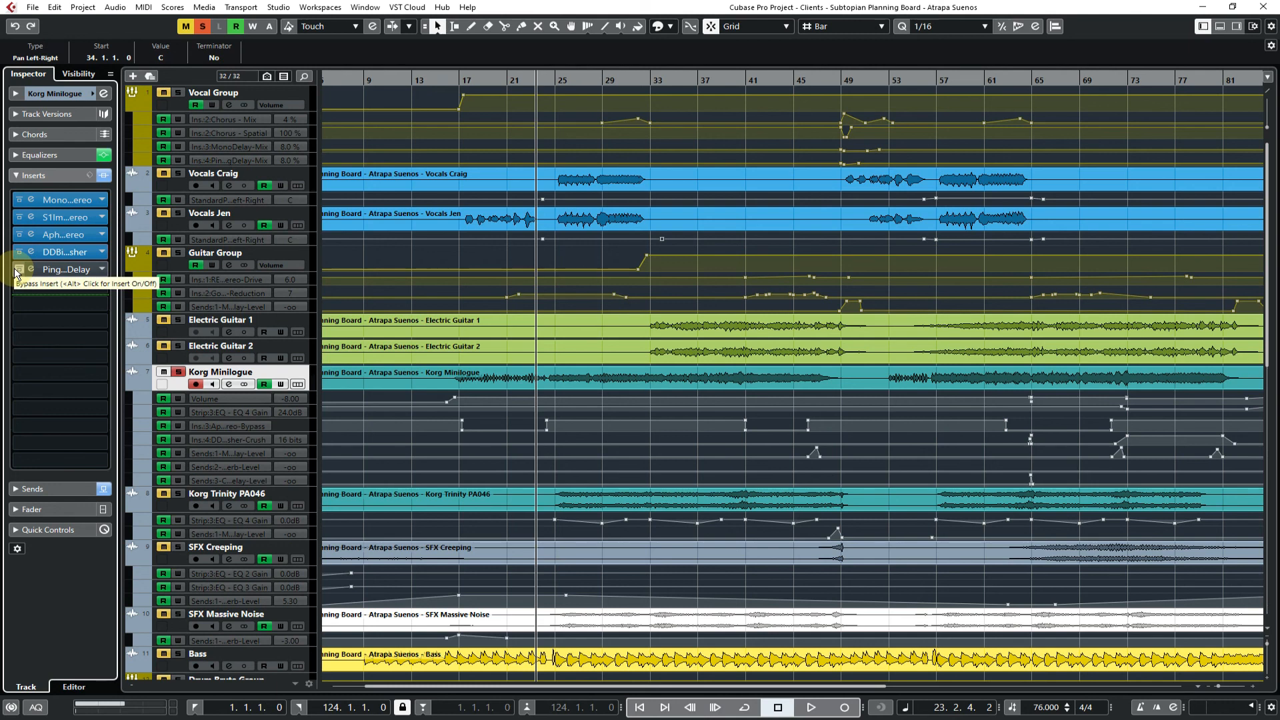
{"action": "left_click", "coordinate": [18, 270]}
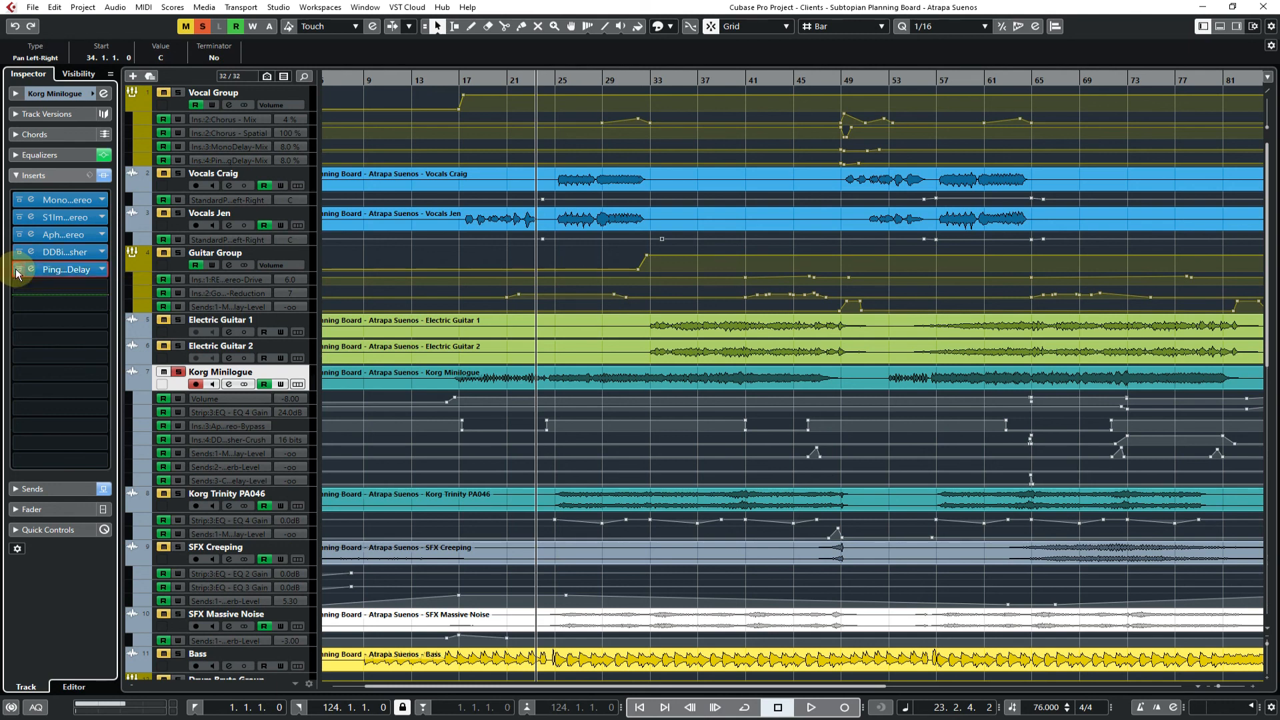